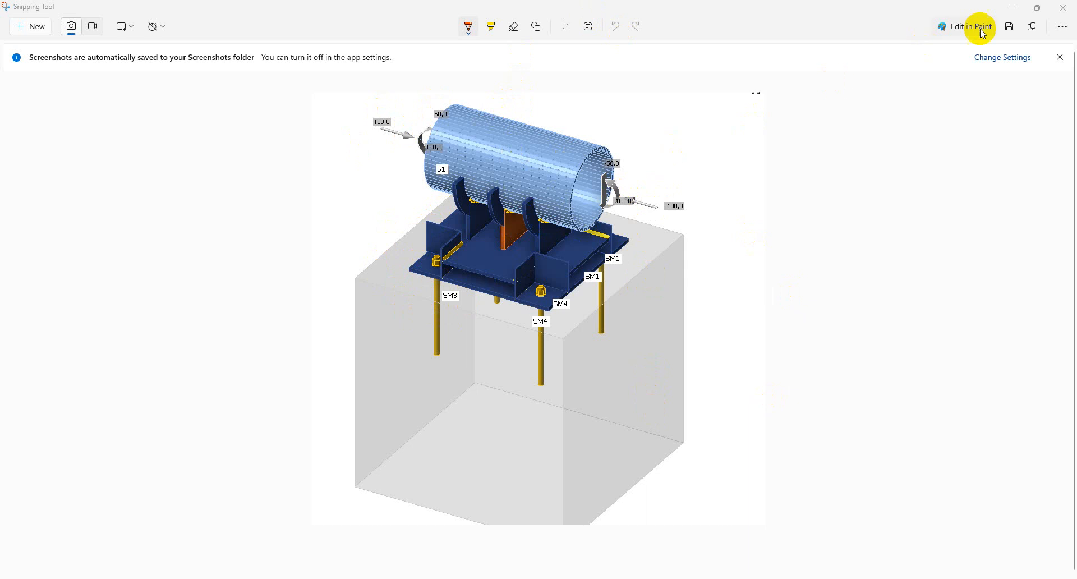
# - Switch from the reference image to IDEA StatiCa 24.0 and open its Connection application
pyautogui.click(1020, 10)
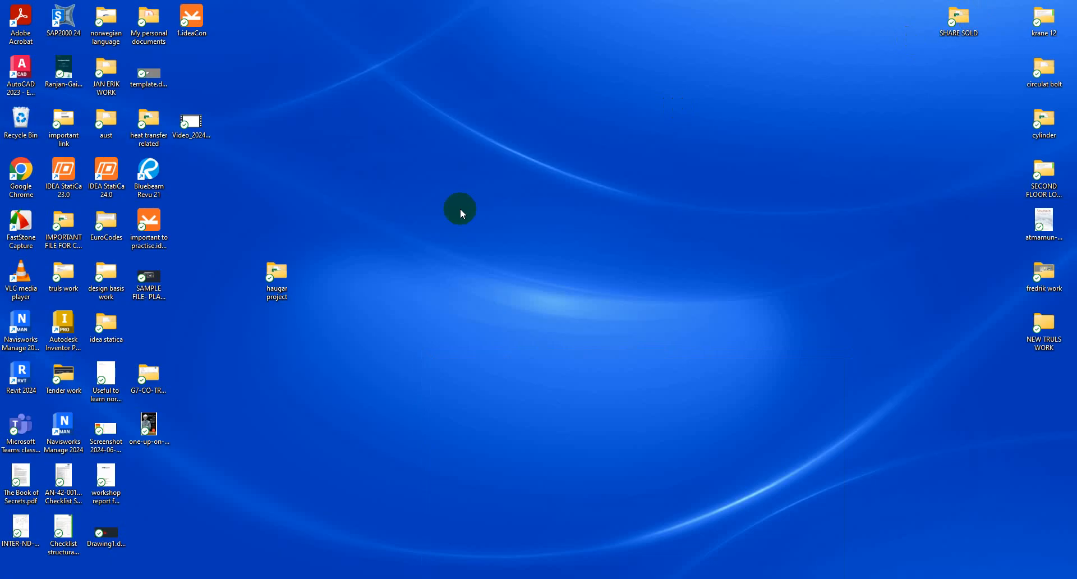
pyautogui.doubleClick(99, 180)
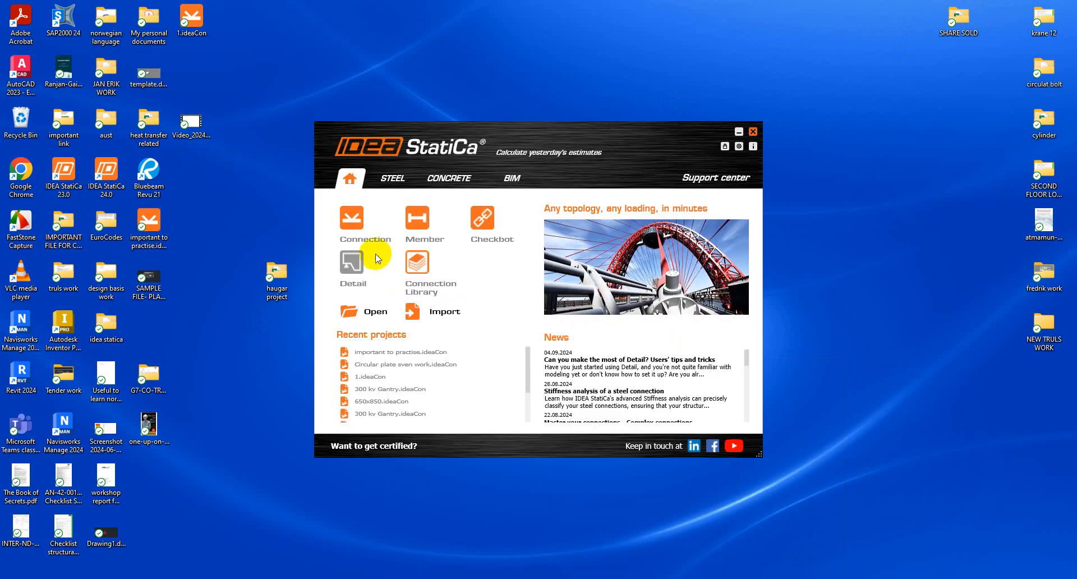
pyautogui.click(352, 231)
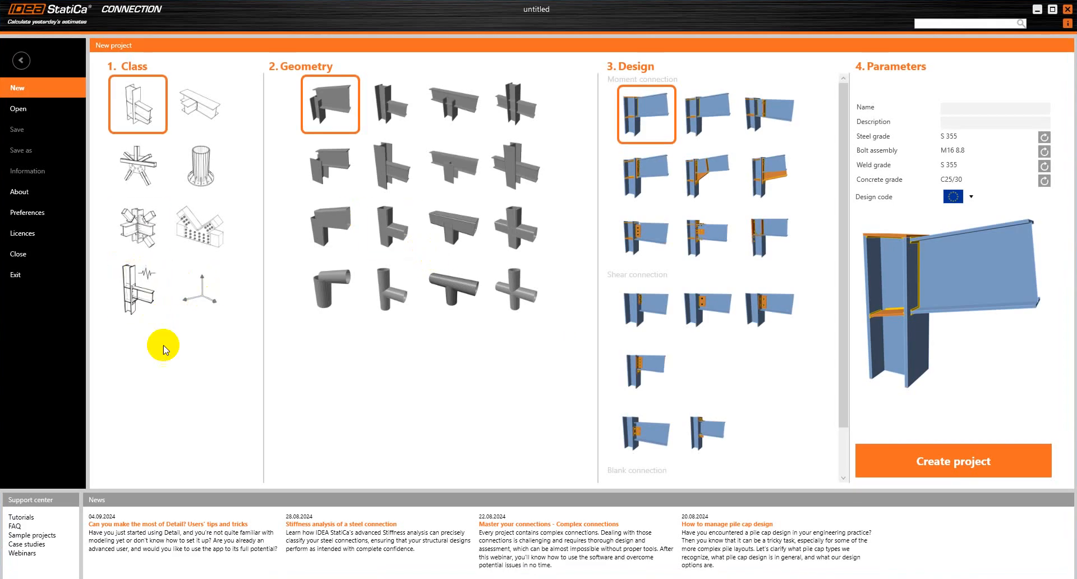
# - Create a blank connection project named "itdoesnot matter", using the empty coordinate-system template
pyautogui.click(191, 280)
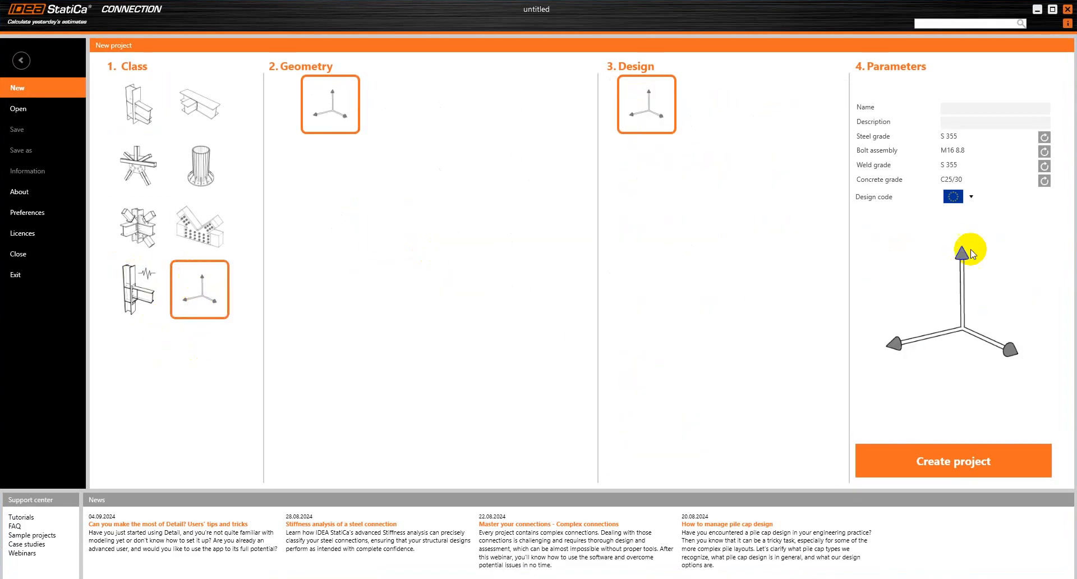
pyautogui.click(974, 107)
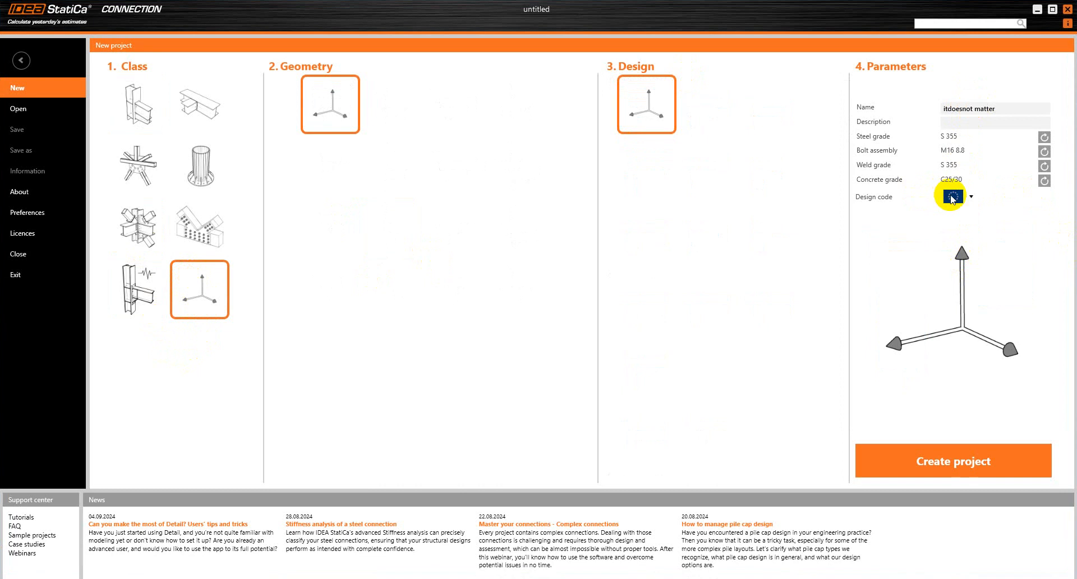
pyautogui.click(932, 463)
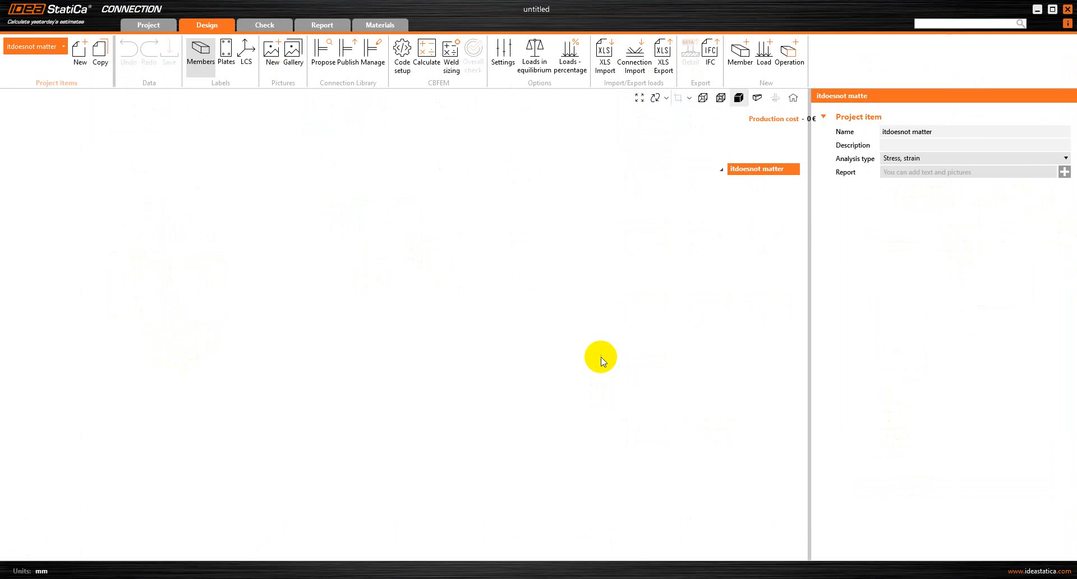
# - Add a member with the rolled circular hollow section CHS219.1/8.0 in steel grade S 355
pyautogui.click(735, 56)
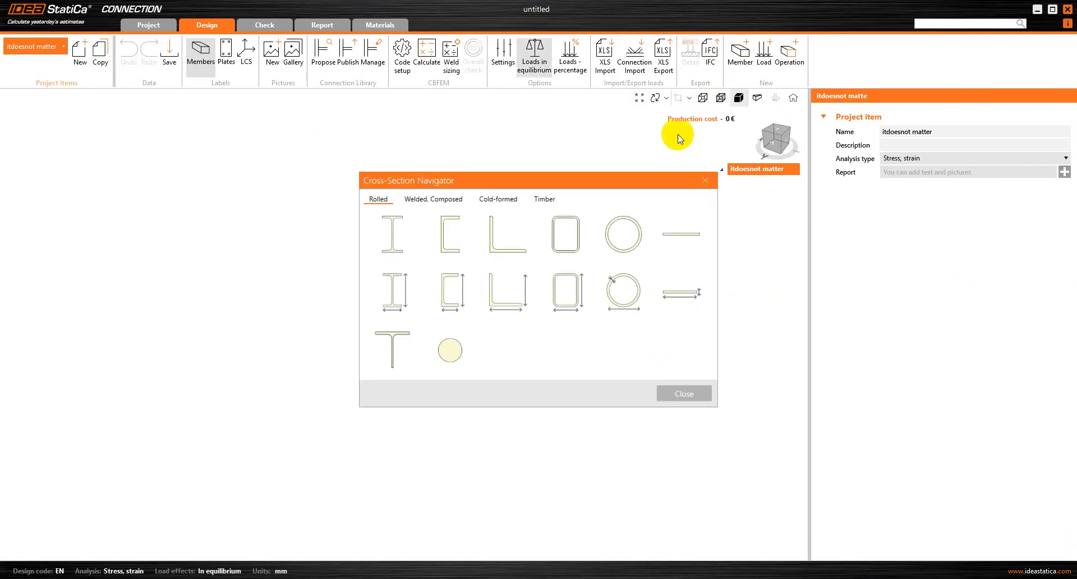
pyautogui.click(623, 233)
pyautogui.click(434, 205)
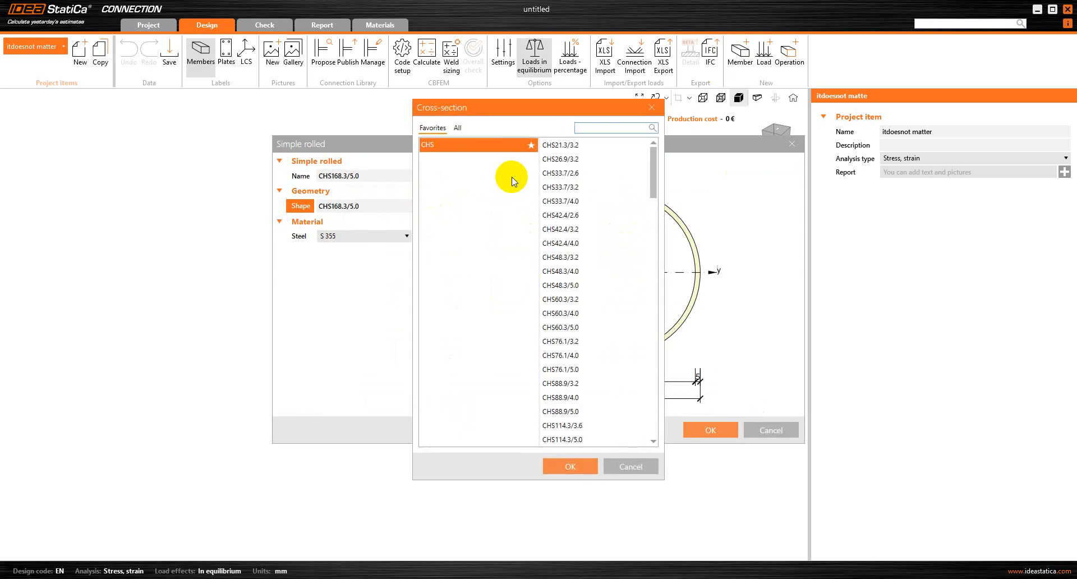
pyautogui.scroll(-8, 598, 159)
pyautogui.scroll(-3, 596, 185)
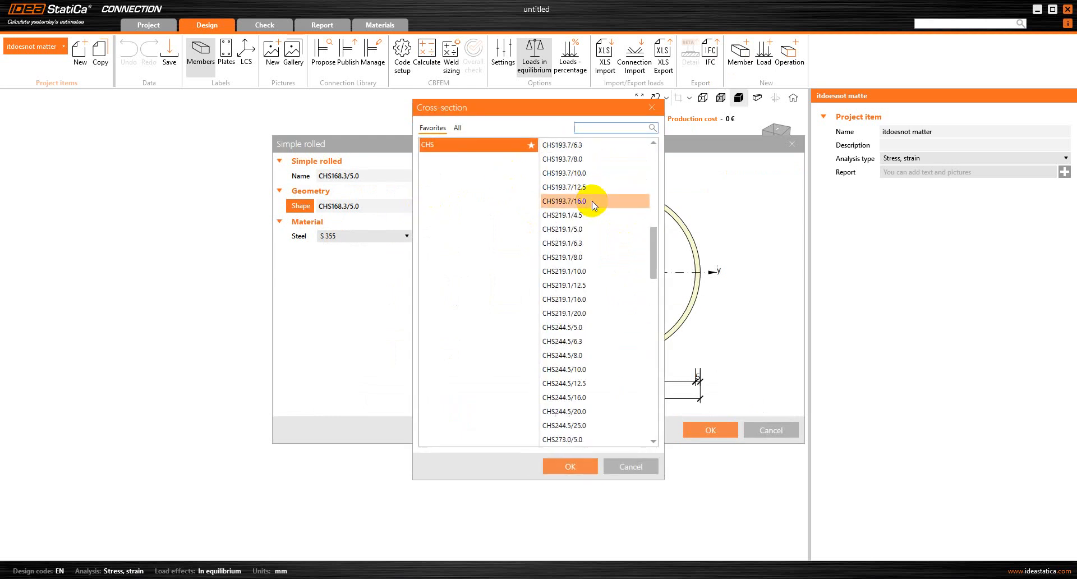
pyautogui.click(573, 257)
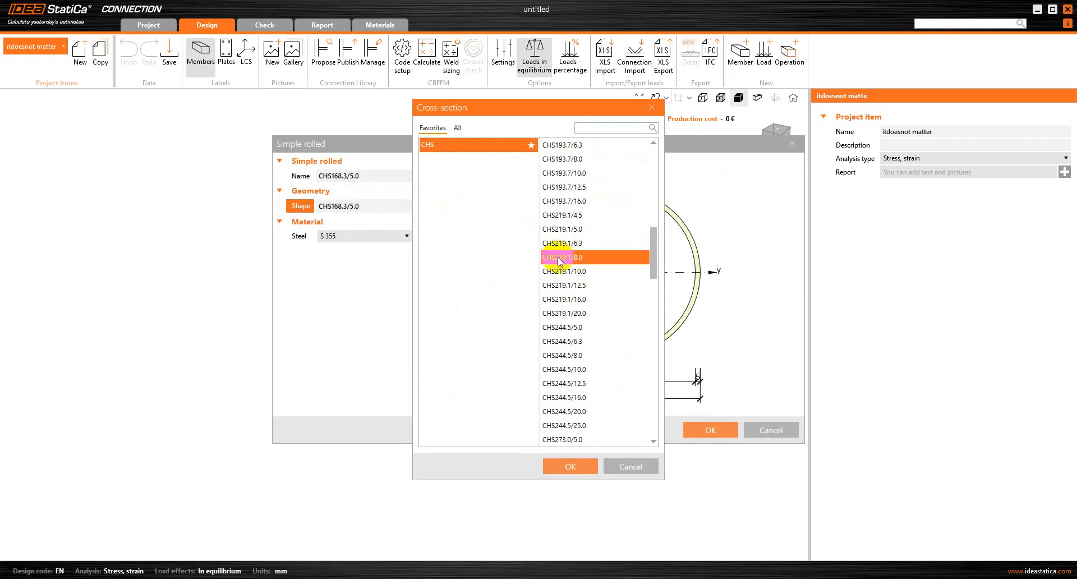
pyautogui.click(563, 467)
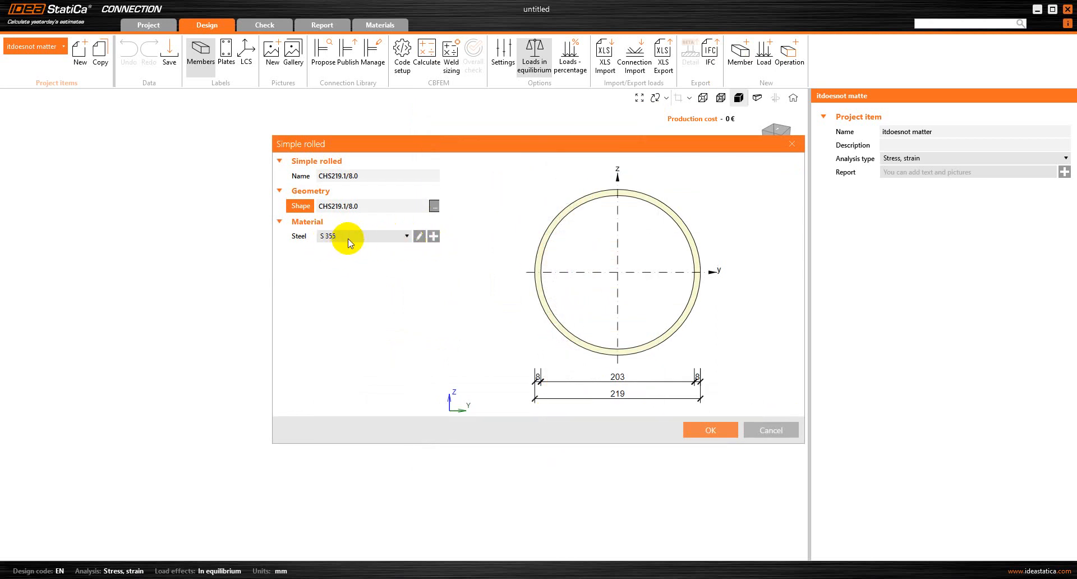
pyautogui.click(433, 237)
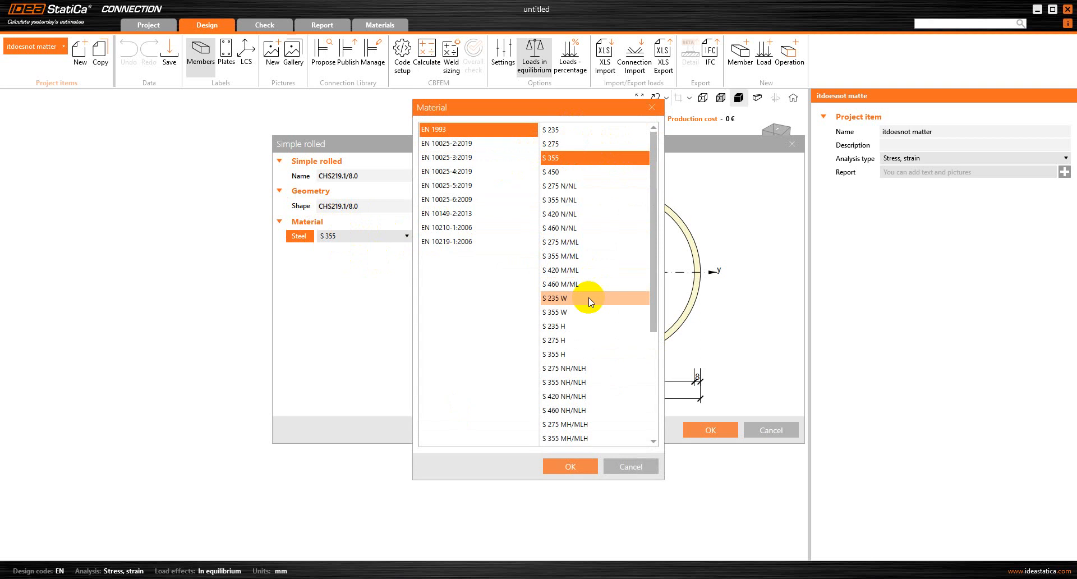
pyautogui.click(563, 462)
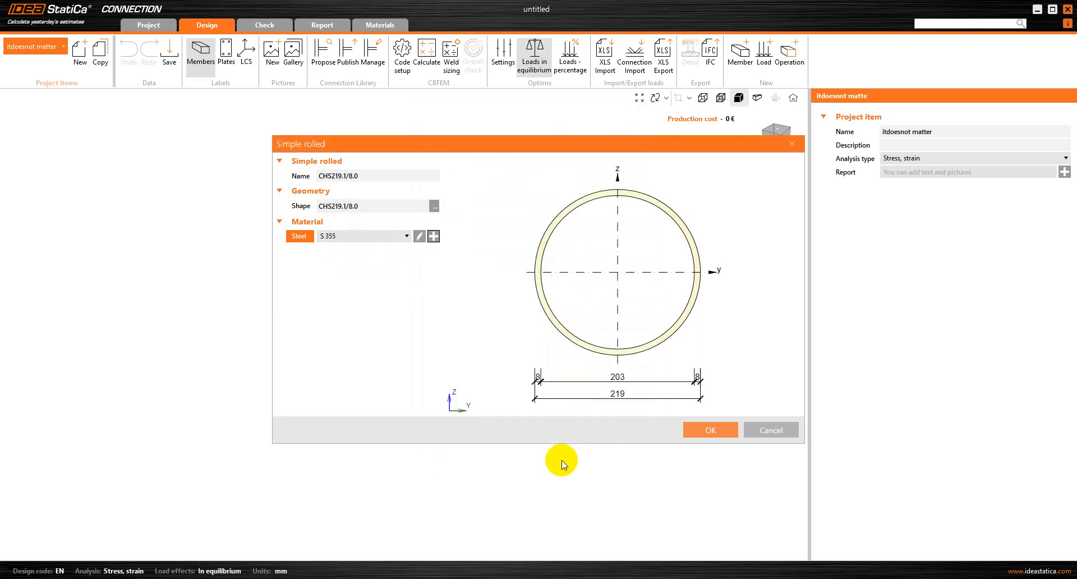
pyautogui.click(705, 437)
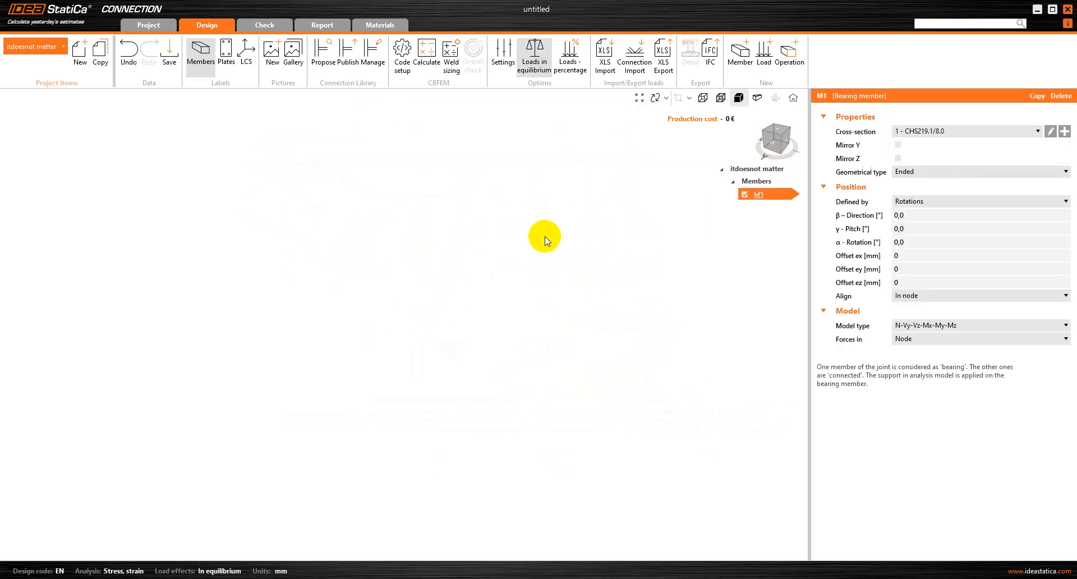
# - Set the geometrical type of the circular hollow member to Continuous
pyautogui.click(758, 101)
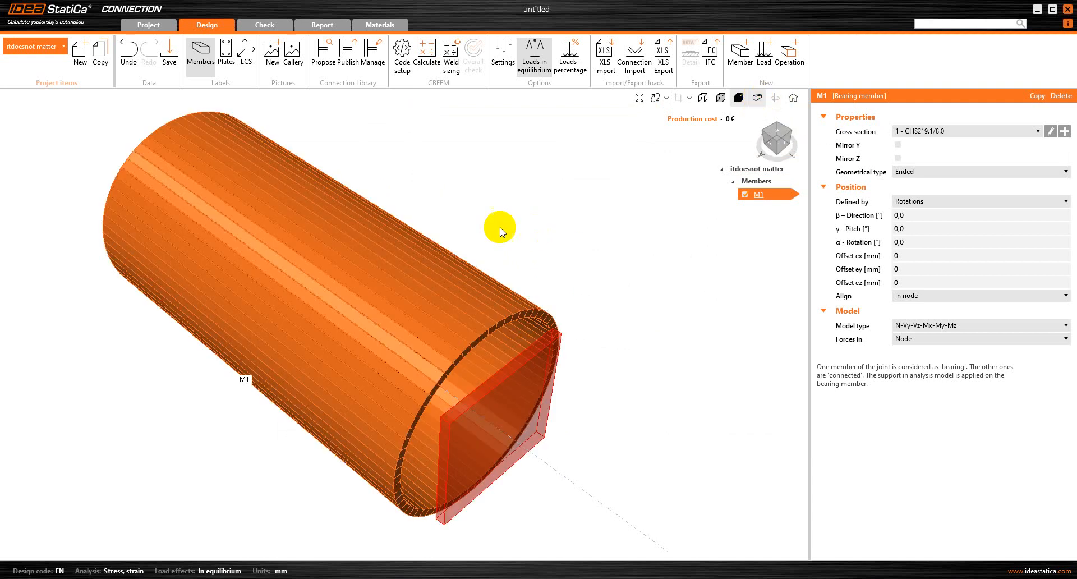
pyautogui.click(935, 167)
pyautogui.click(935, 182)
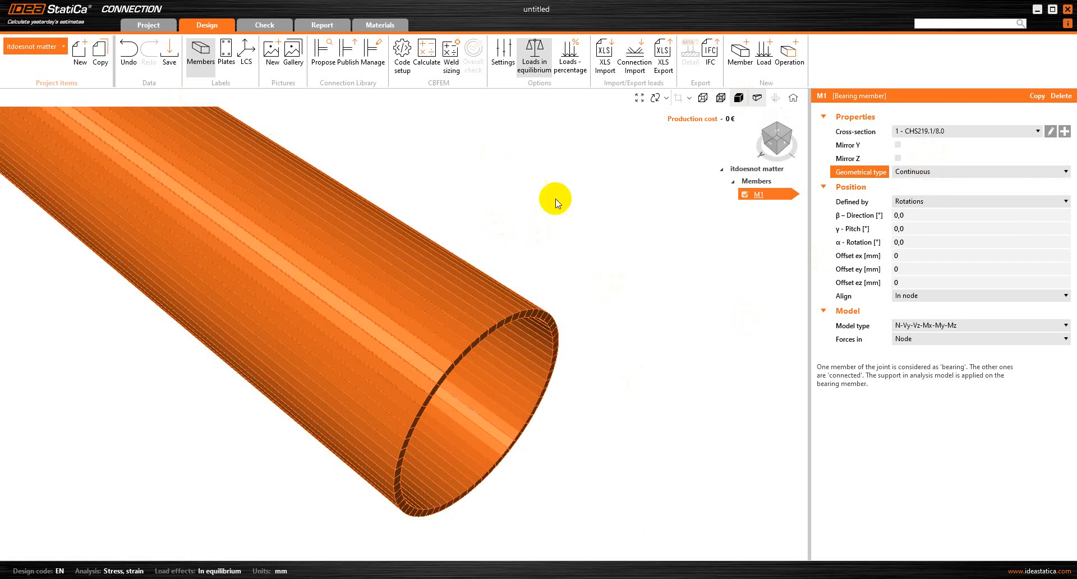
pyautogui.scroll(-3, 519, 317)
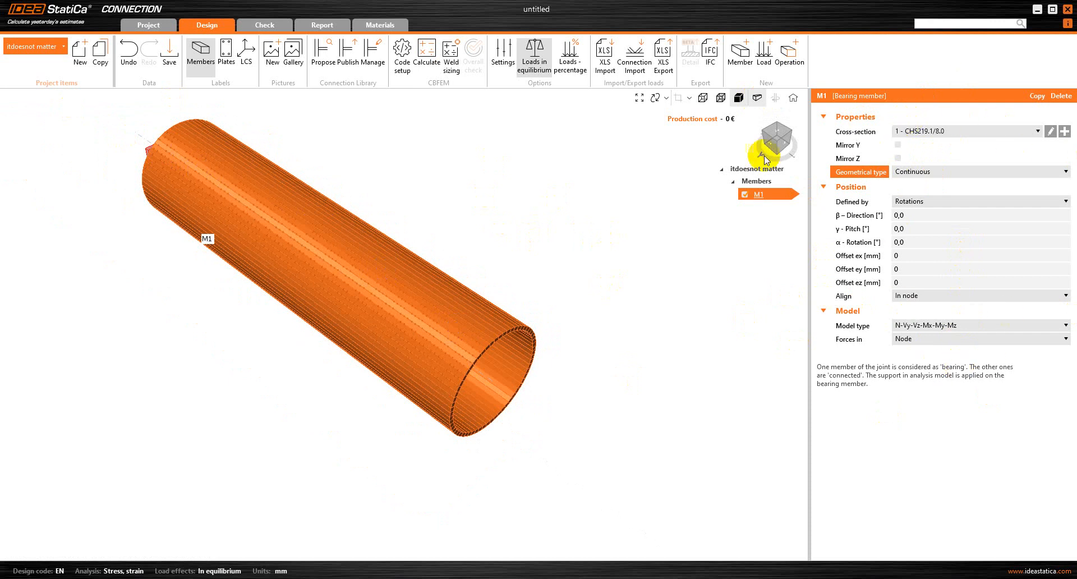
pyautogui.scroll(-1, 611, 289)
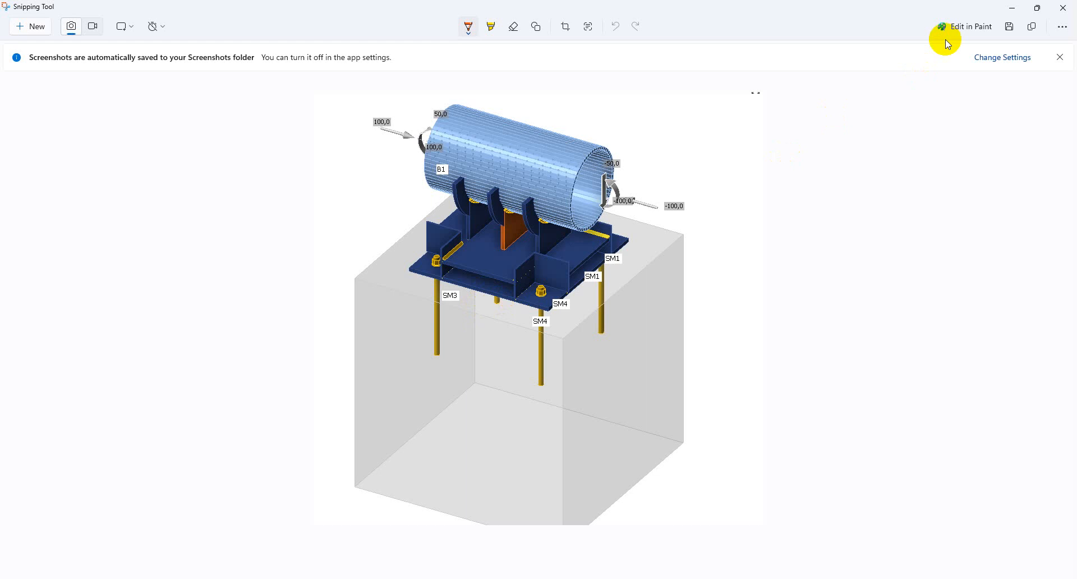
# - Return from the reference image to the connection model and add a stiffening plate operation
pyautogui.click(1014, 10)
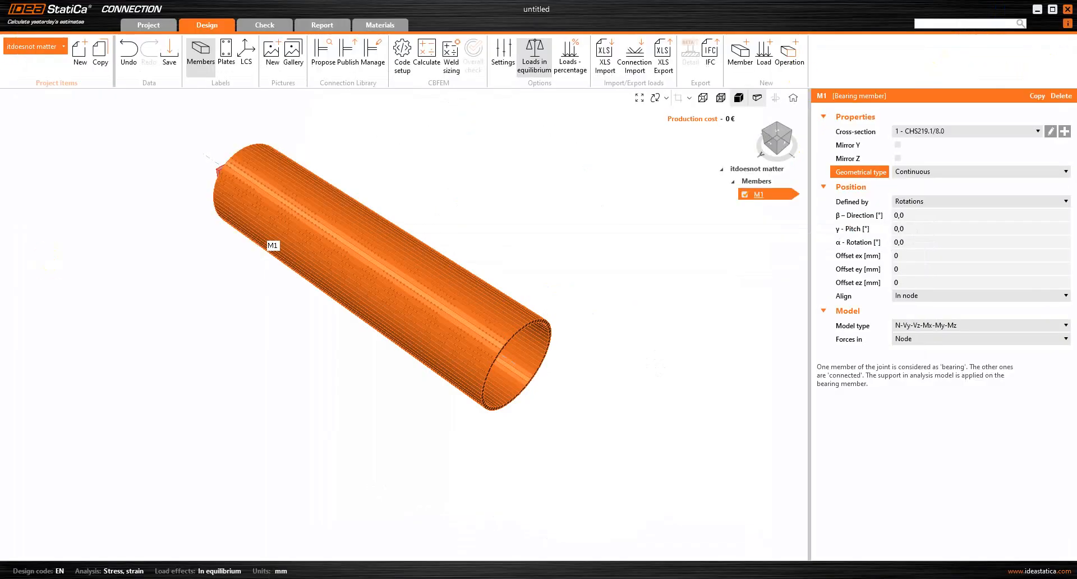
pyautogui.click(792, 57)
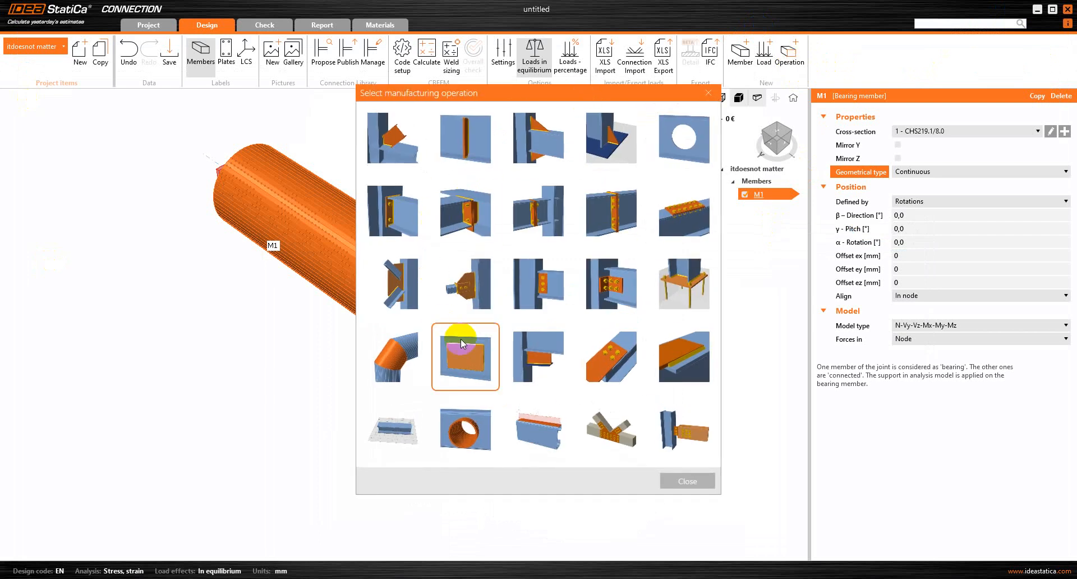
pyautogui.click(471, 352)
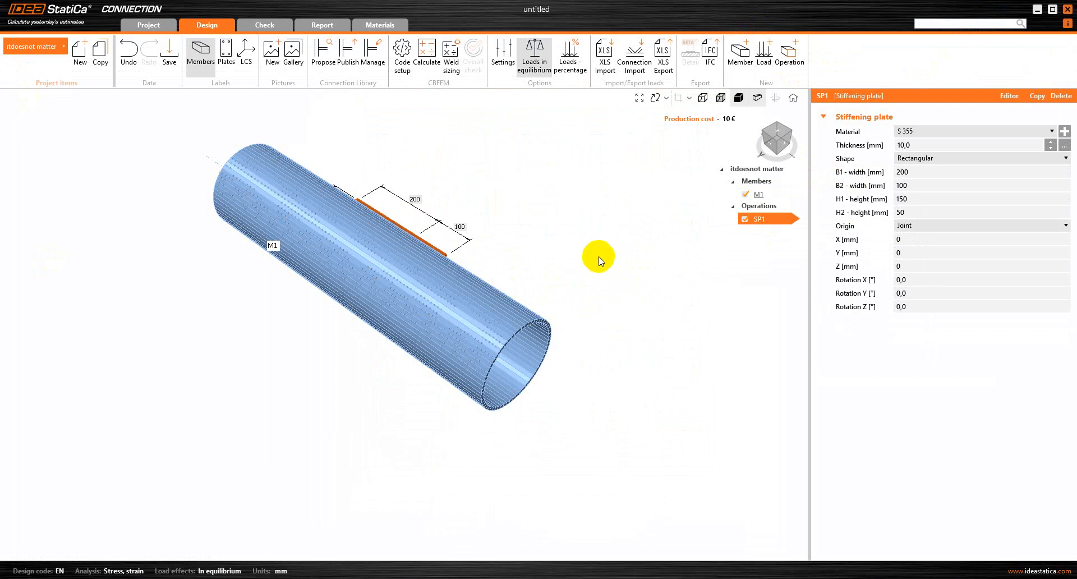
pyautogui.moveTo(599, 255); pyautogui.dragTo(517, 263, button='right')
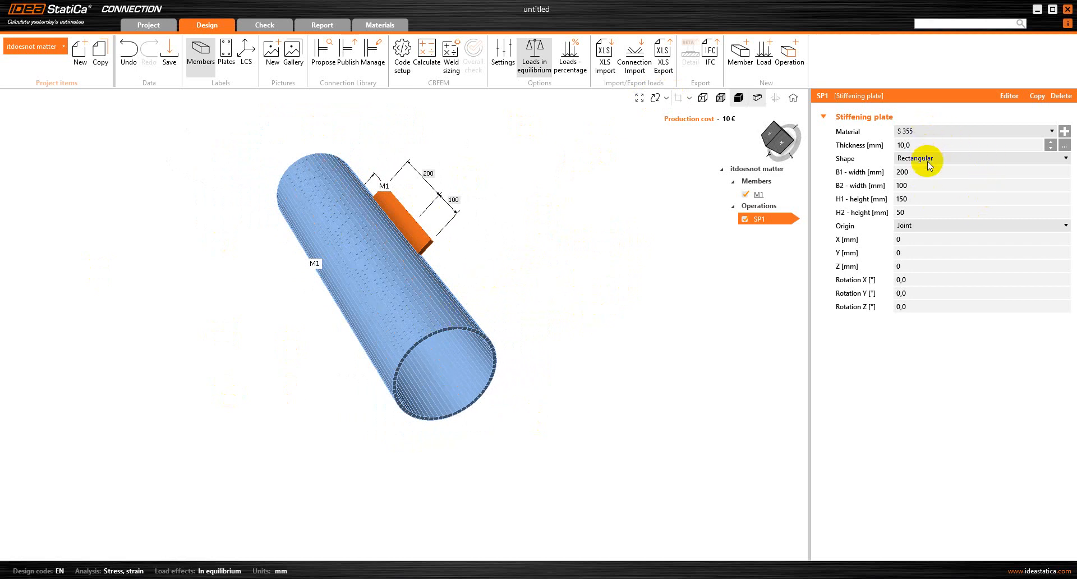
# - Set the stiffening plate's B2 width, H1 height and H2 height to 200 mm each
pyautogui.click(922, 188)
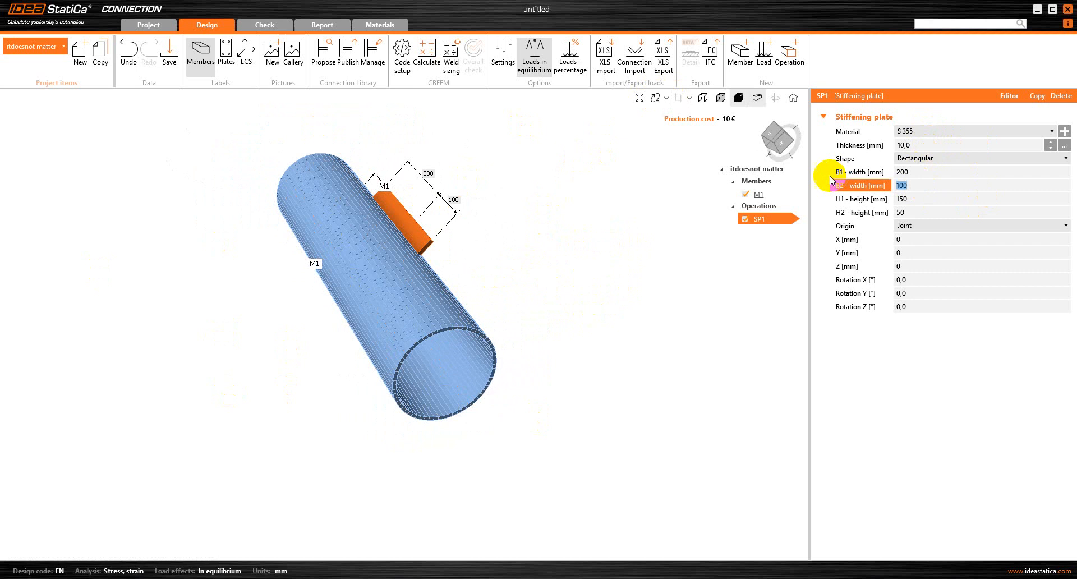
pyautogui.write('200')
pyautogui.click(899, 198)
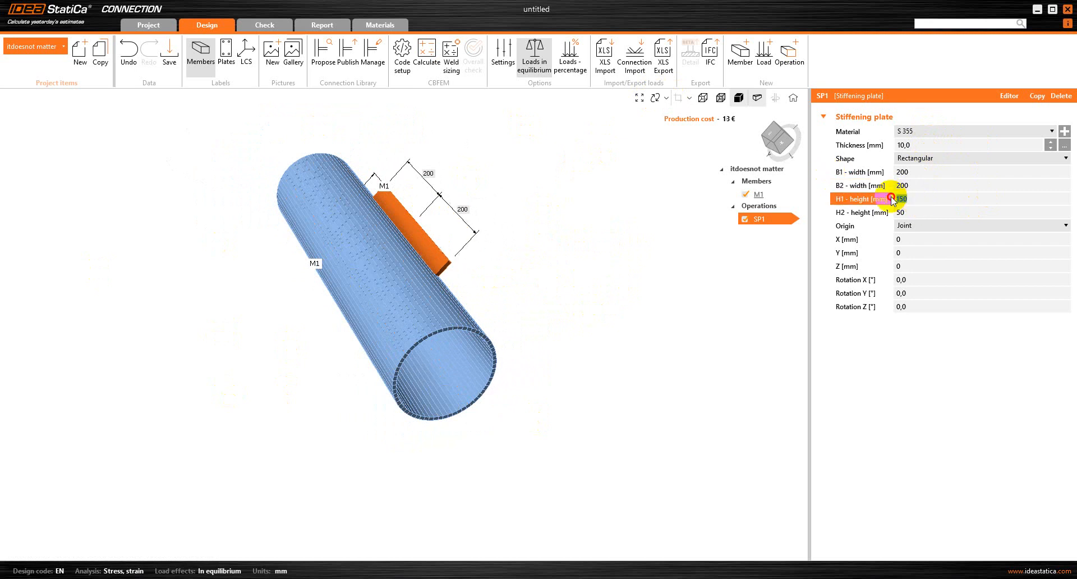
pyautogui.write('20')
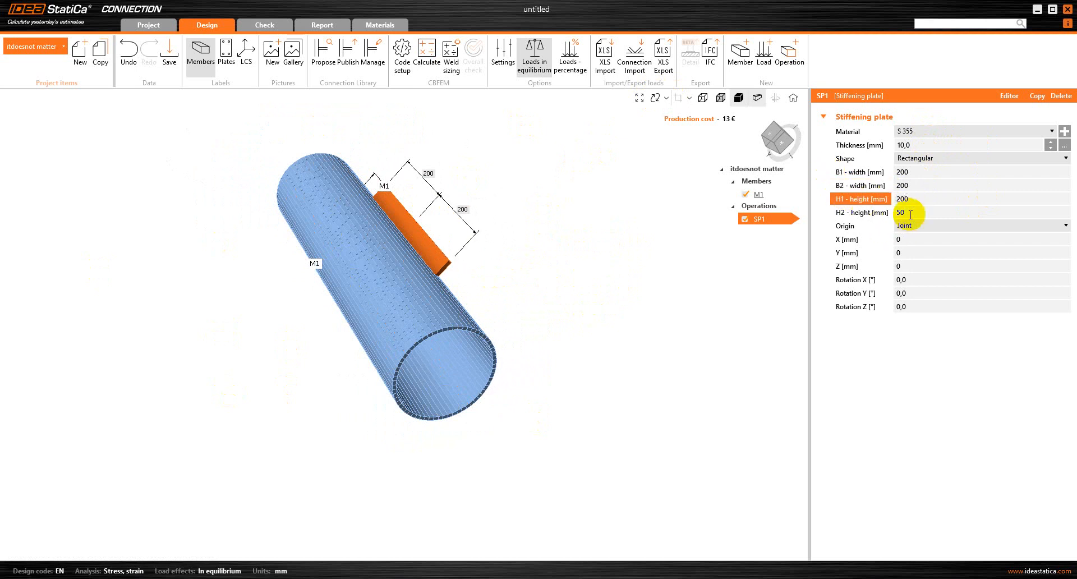
pyautogui.write('0')
pyautogui.press('Tab')
pyautogui.write('200')
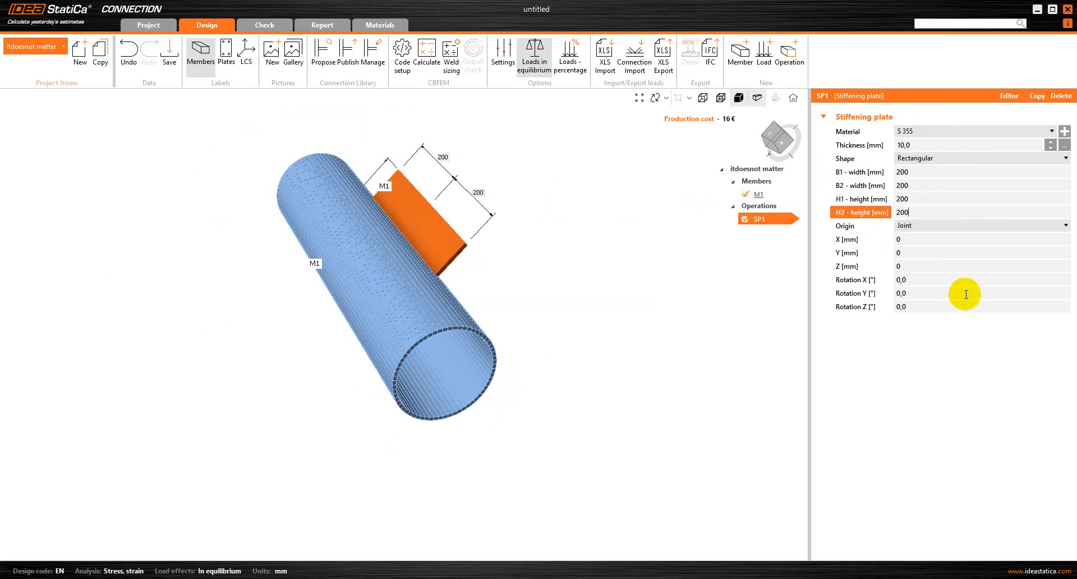
# - Position the stiffening plate below the pipe by setting its Z offset to -250 mm
pyautogui.click(914, 266)
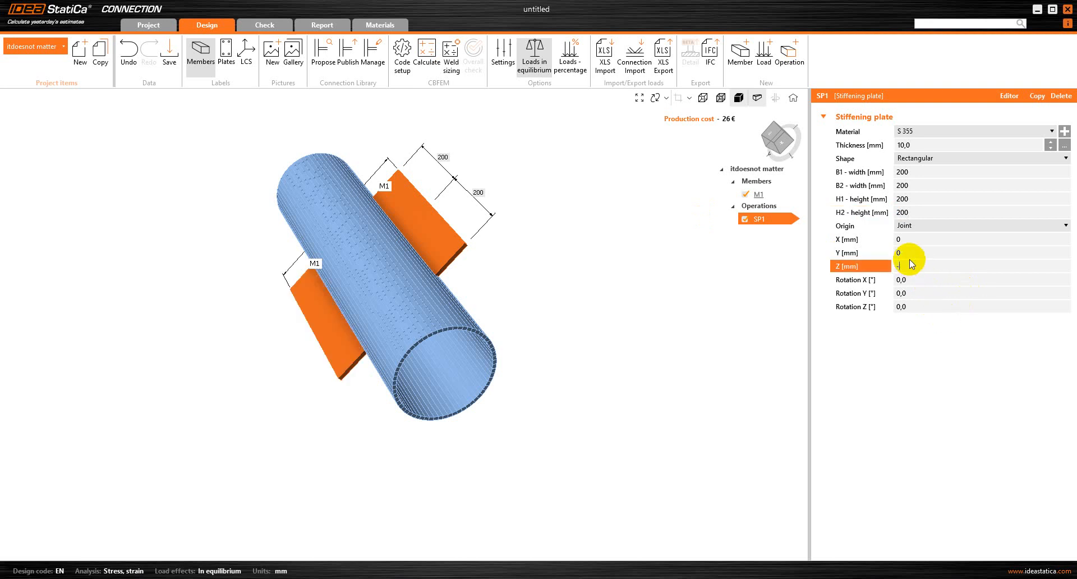
pyautogui.write('-250')
pyautogui.click(602, 363)
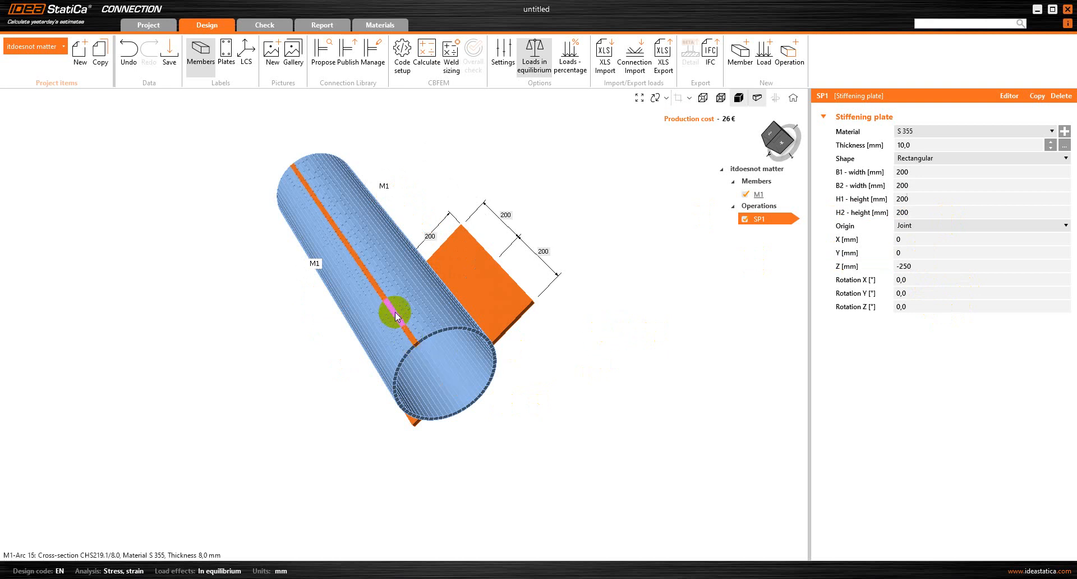
pyautogui.moveTo(319, 344); pyautogui.dragTo(459, 254, button='right')
pyautogui.scroll(-1, 462, 256)
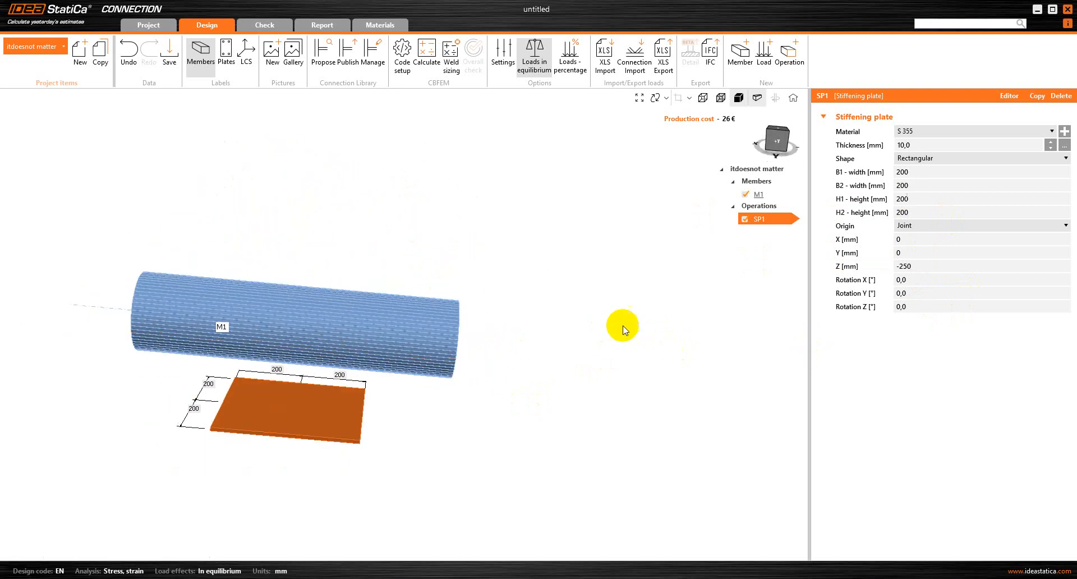
pyautogui.scroll(-1, 620, 325)
pyautogui.moveTo(199, 399); pyautogui.dragTo(222, 380, button='right')
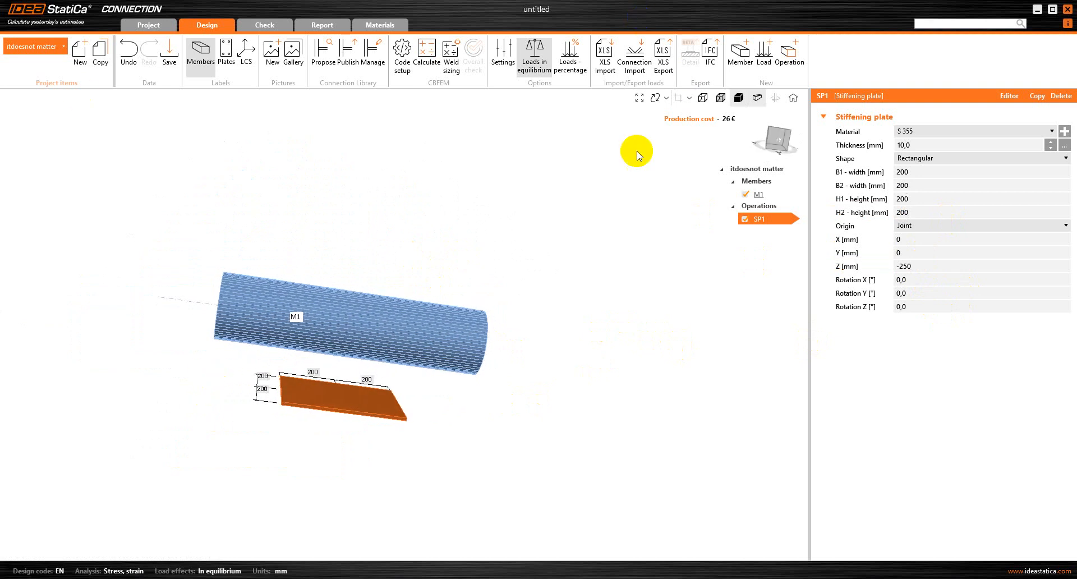
# - Add a fastener grid operation that uses the M14 10.9 bolt assembly
pyautogui.click(784, 53)
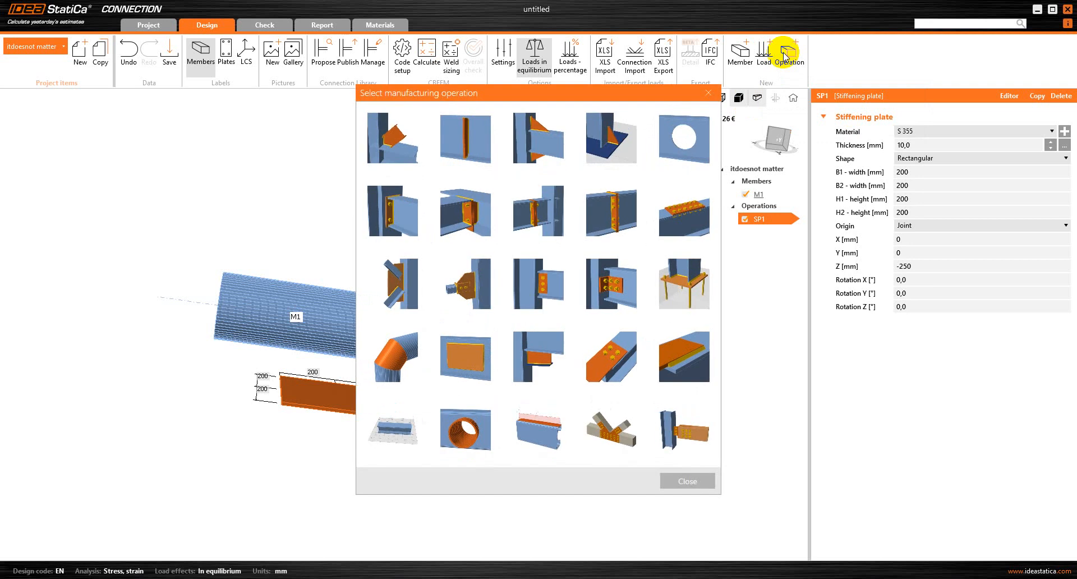
pyautogui.click(613, 369)
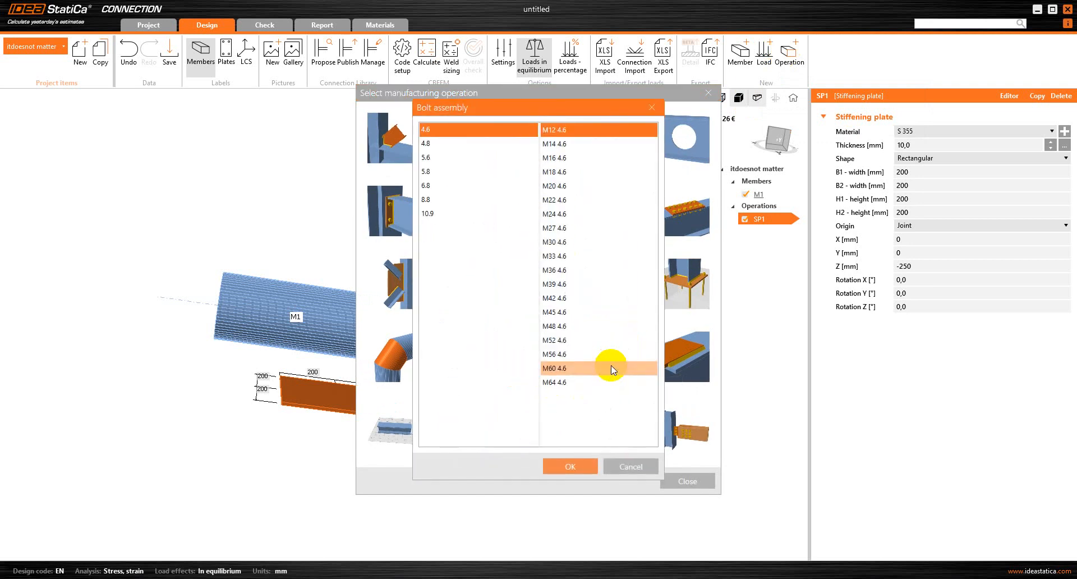
pyautogui.click(470, 214)
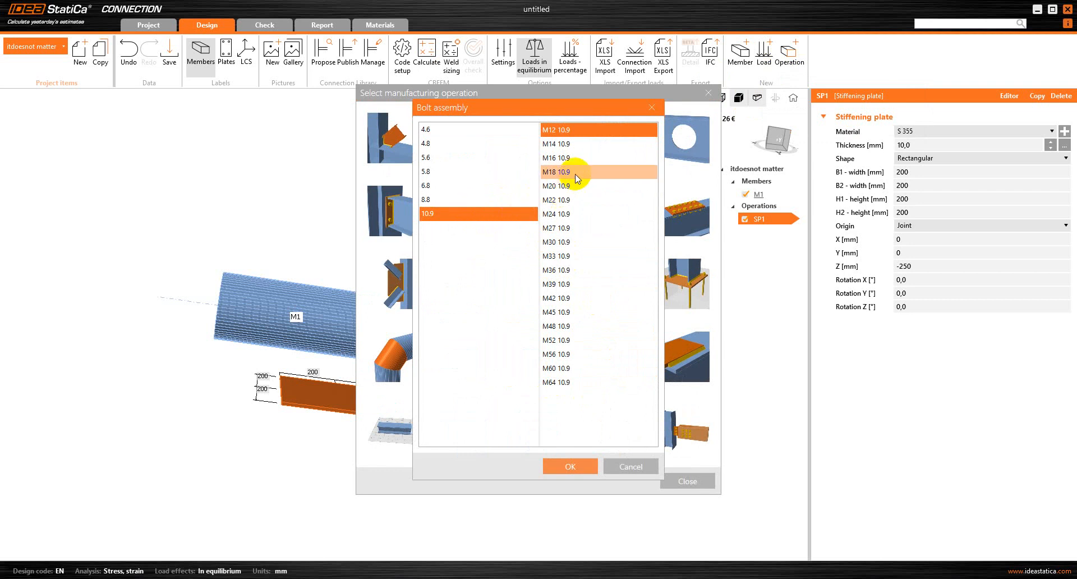
pyautogui.click(580, 145)
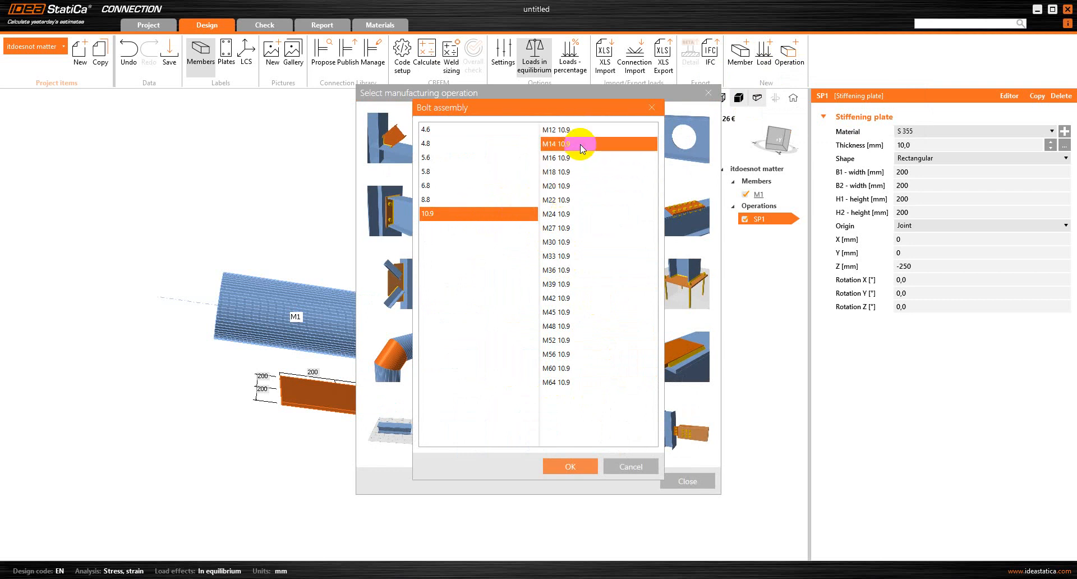
pyautogui.click(572, 465)
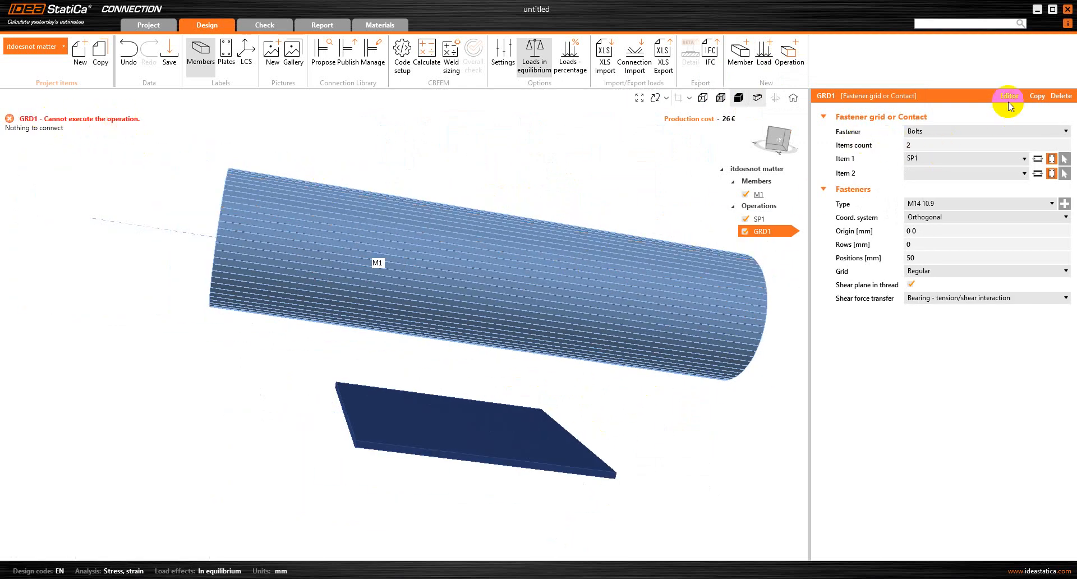
# - Change the fastener grid to anchors with an items count of 1 and an anchoring length of 250 mm
pyautogui.click(961, 135)
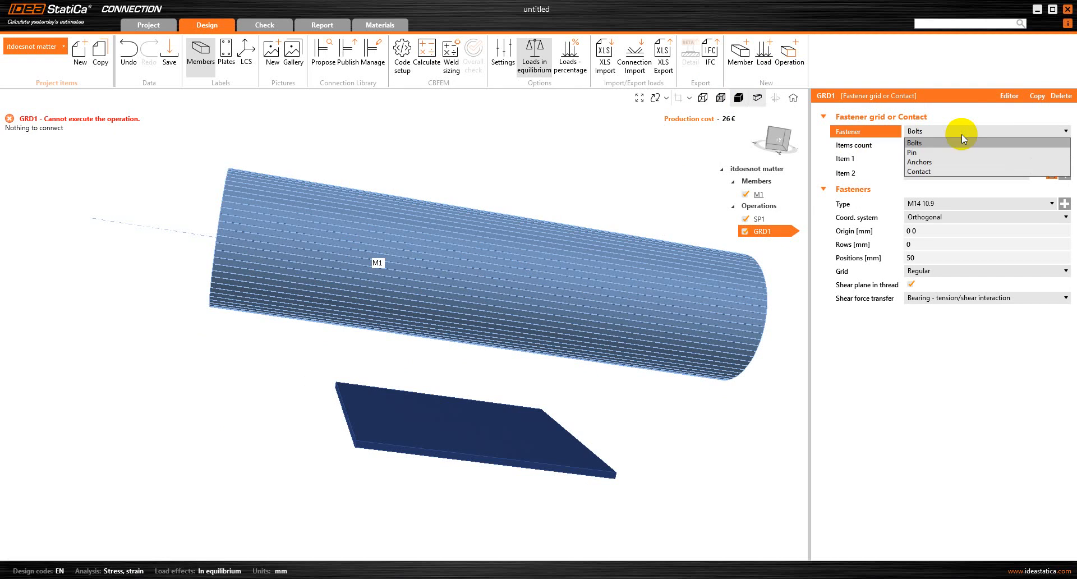
pyautogui.click(942, 162)
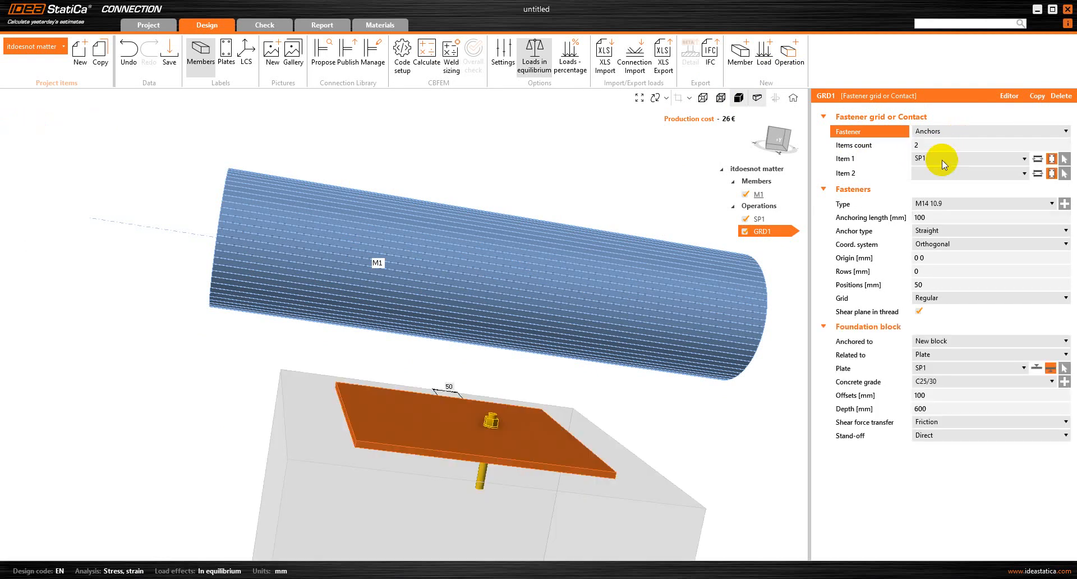
pyautogui.click(873, 151)
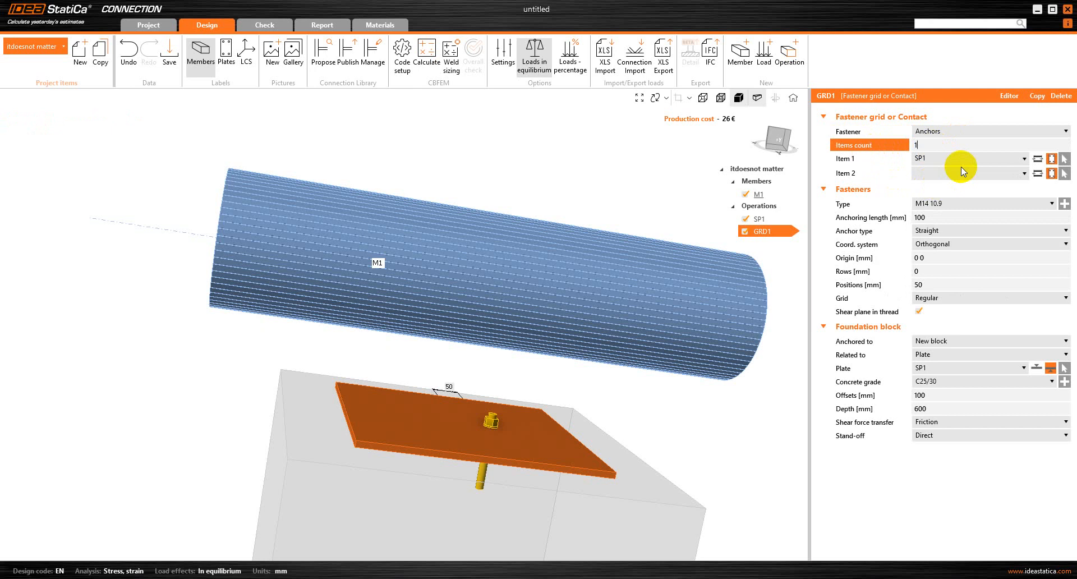
pyautogui.click(895, 189)
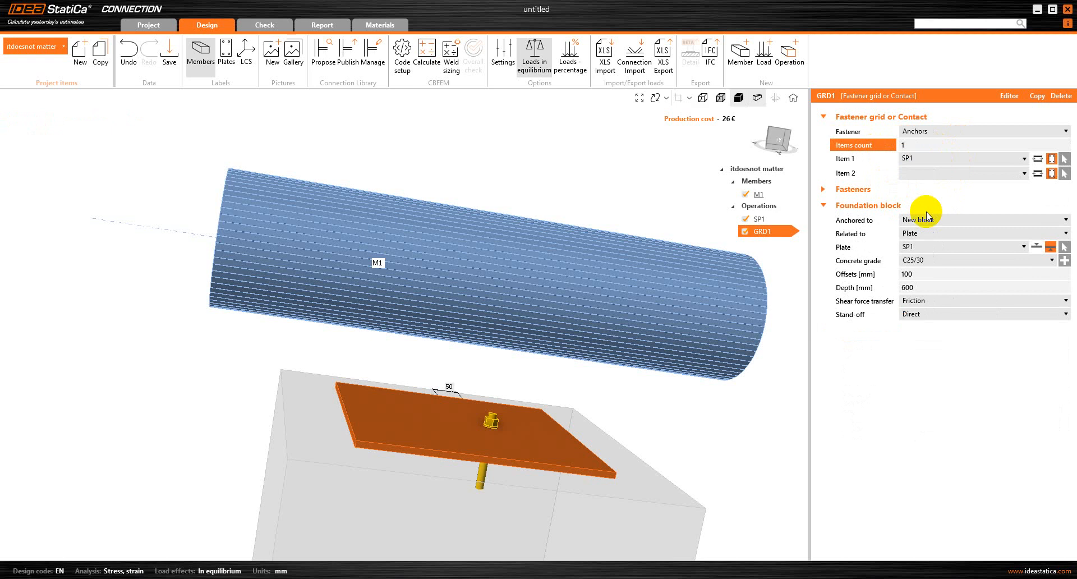
pyautogui.click(873, 191)
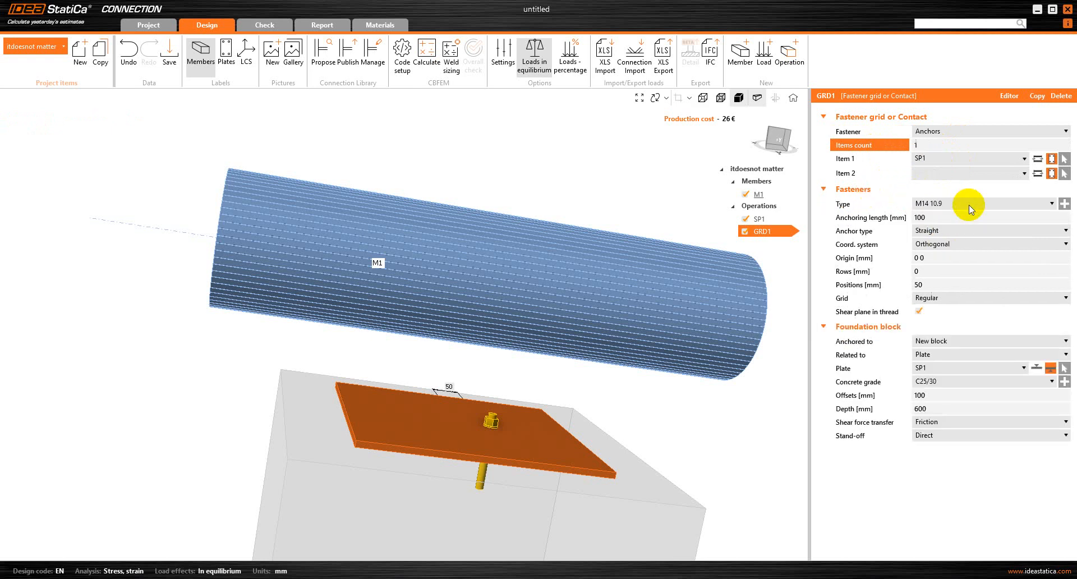
pyautogui.click(891, 219)
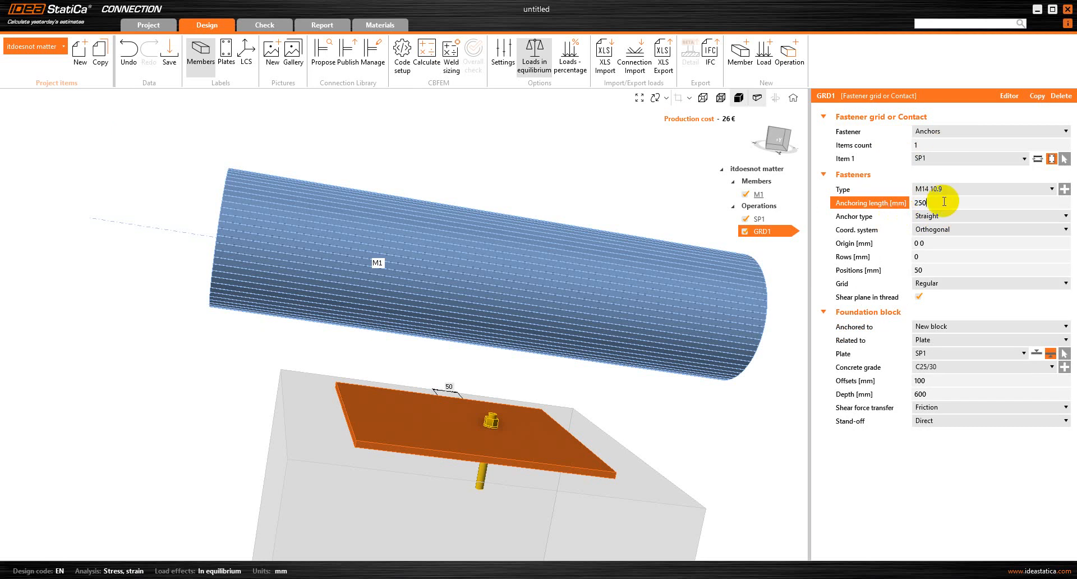
# - Lay out four anchors on the base plate by setting both rows and positions to 150; -150 mm
pyautogui.click(926, 257)
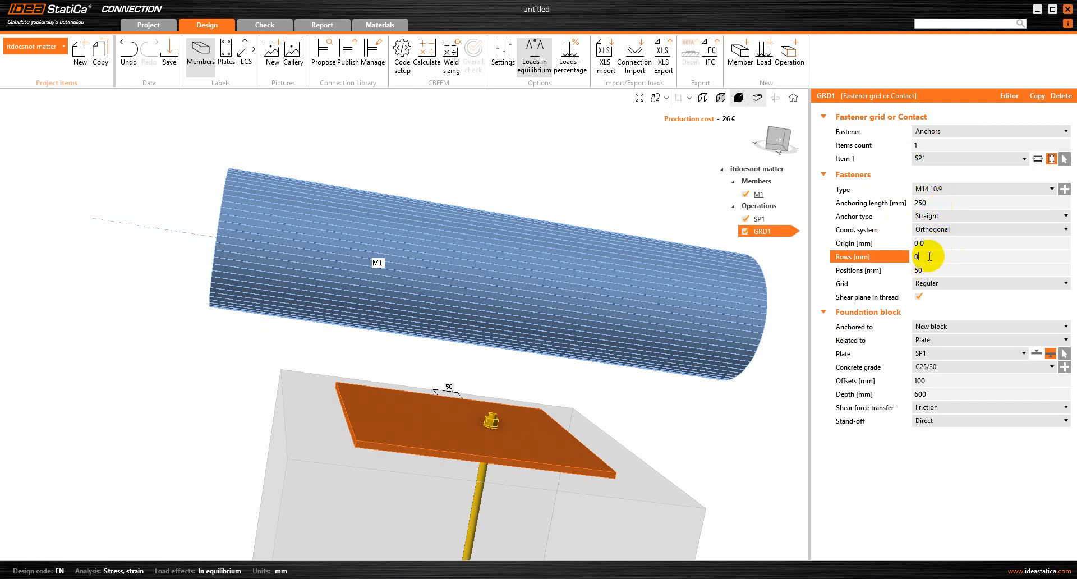
pyautogui.press('BackSpace')
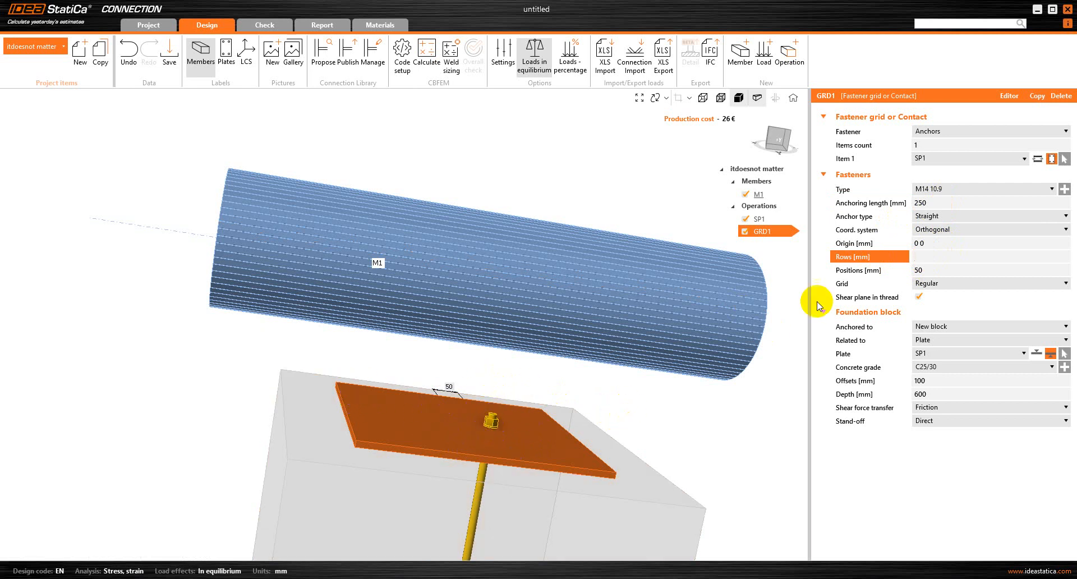
pyautogui.write('150')
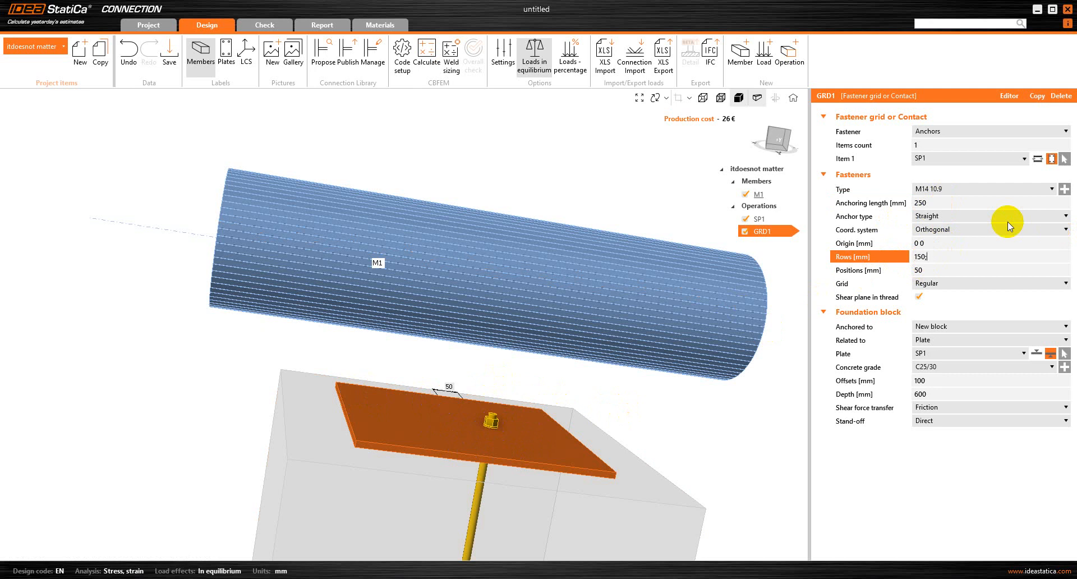
pyautogui.write(';-150')
pyautogui.click(931, 270)
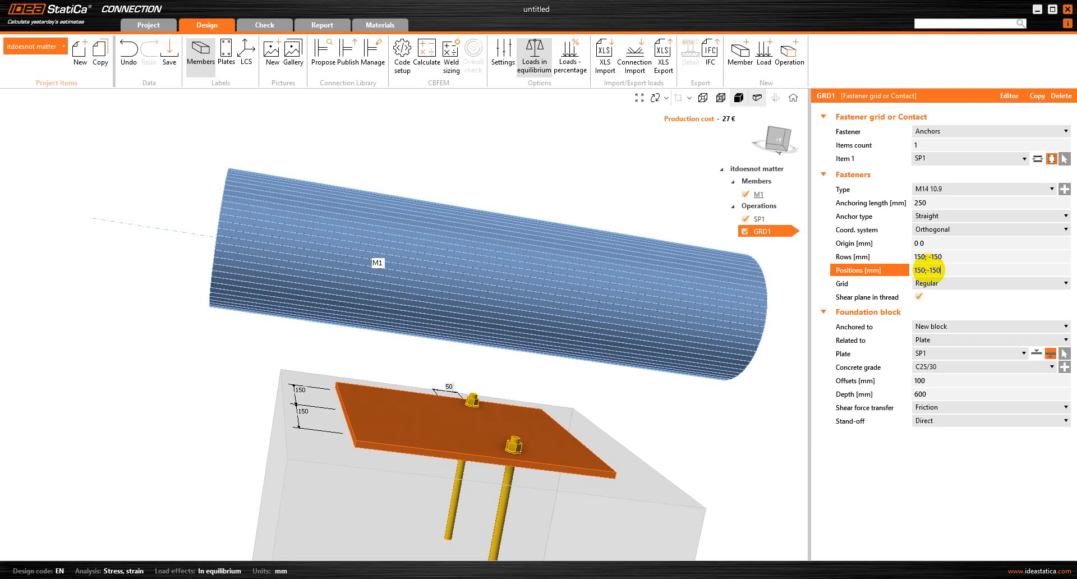
pyautogui.click(725, 428)
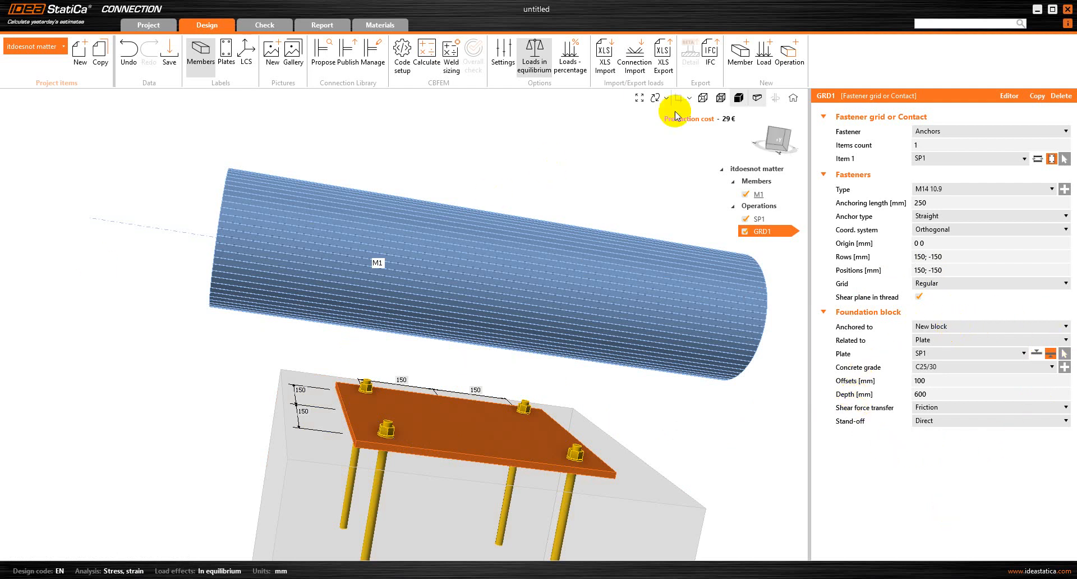
# - Consult the reference image and add a second stiffening plate operation to the connection model
pyautogui.moveTo(737, 578)
pyautogui.click(737, 536)
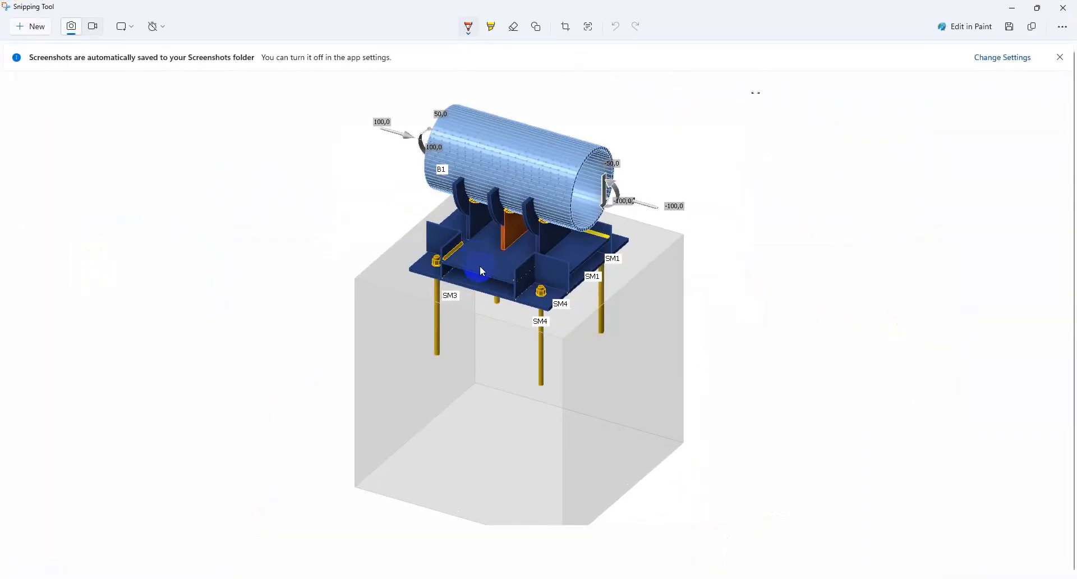
pyautogui.click(1012, 7)
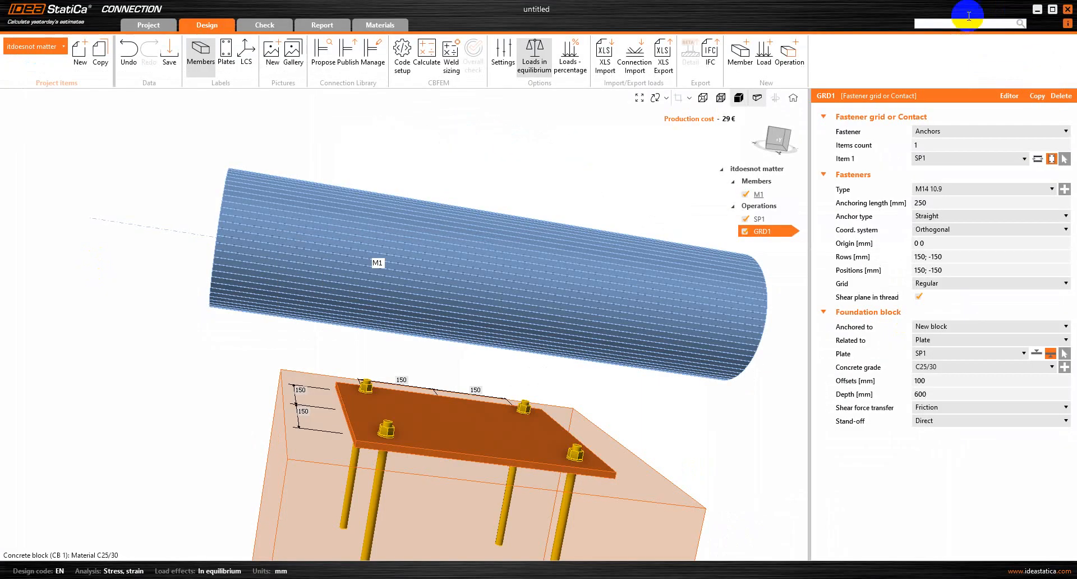
pyautogui.click(789, 56)
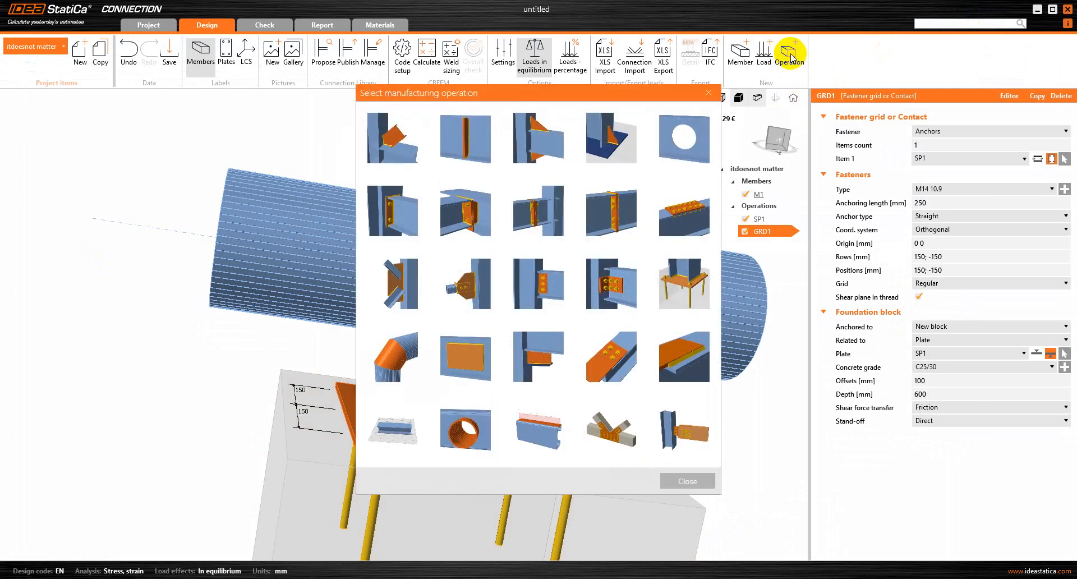
pyautogui.click(453, 337)
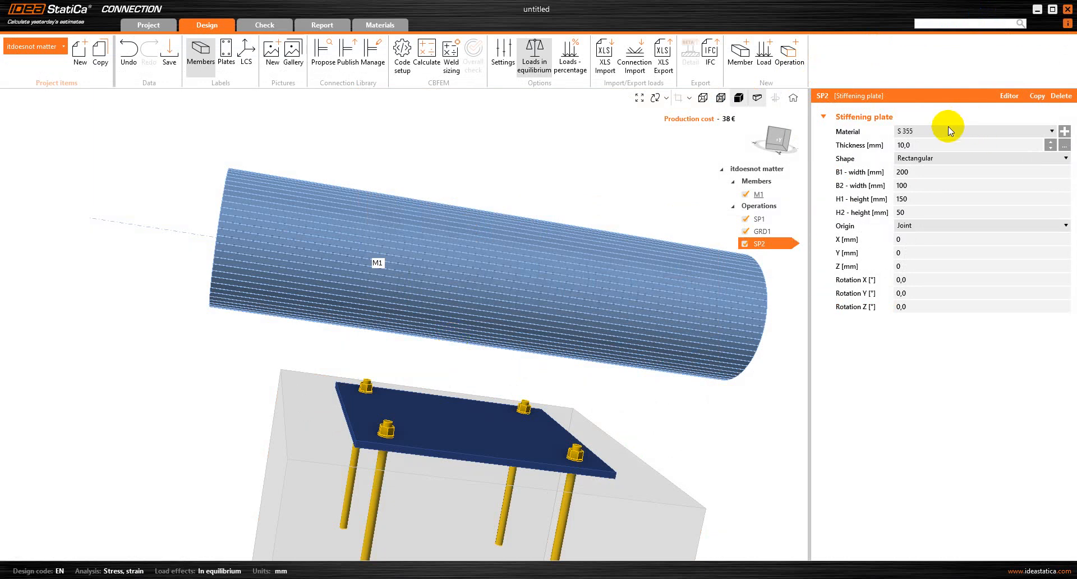
# - Set the second stiffening plate's B2 width, H1 height and H2 height to 200 mm each
pyautogui.click(875, 180)
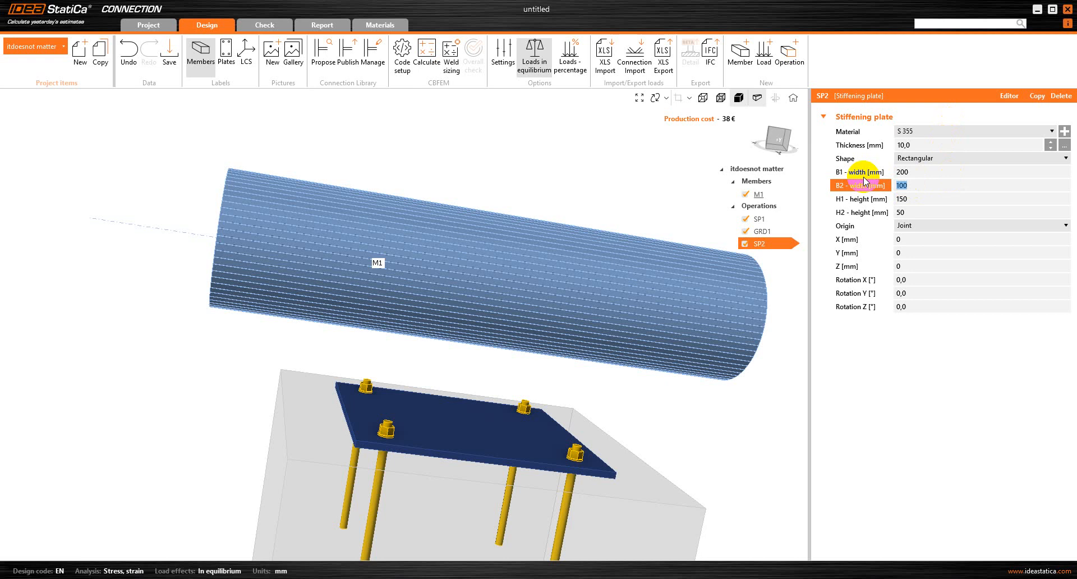
pyautogui.write('200')
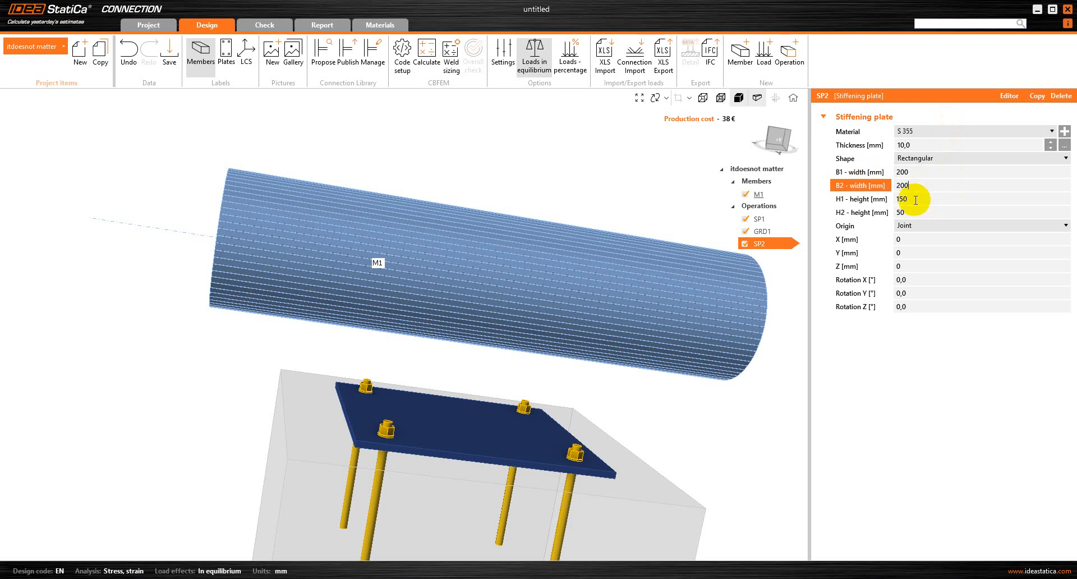
pyautogui.press('Tab')
pyautogui.write('200')
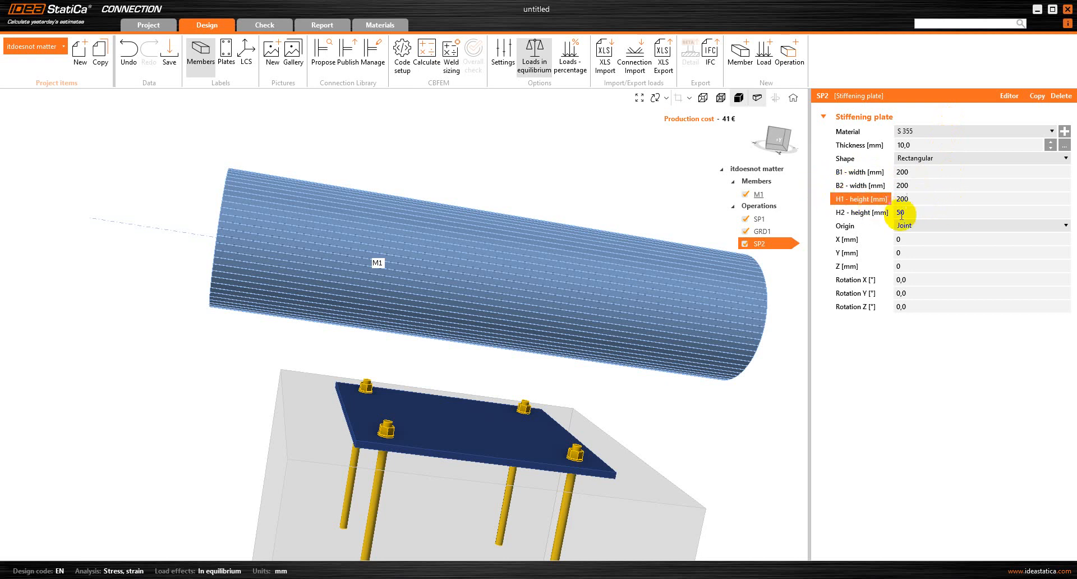
pyautogui.click(891, 211)
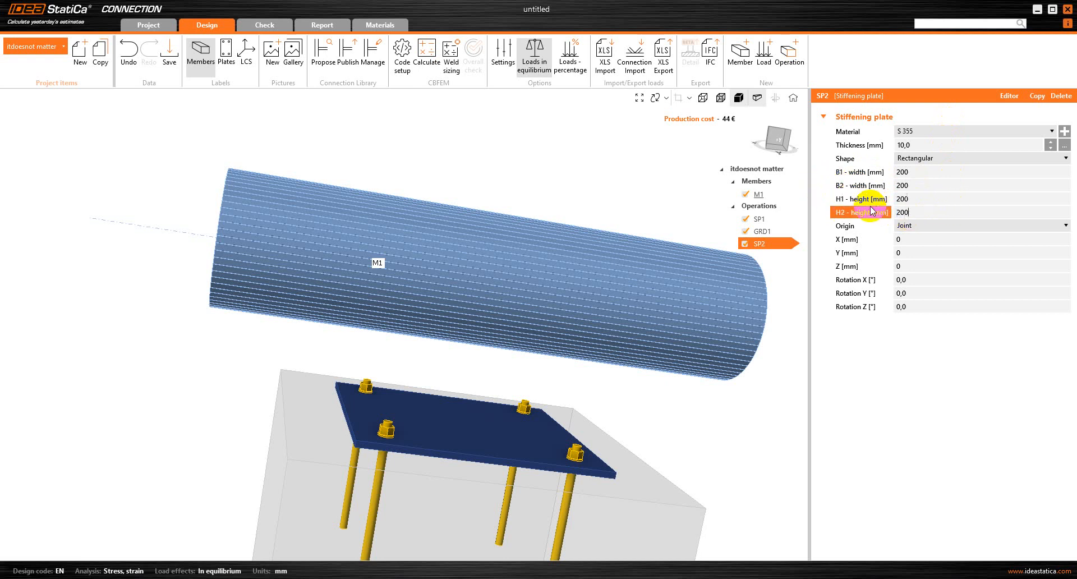
# - Position the second stiffening plate between the pipe and the base plate with a Z offset of -200 mm
pyautogui.click(909, 265)
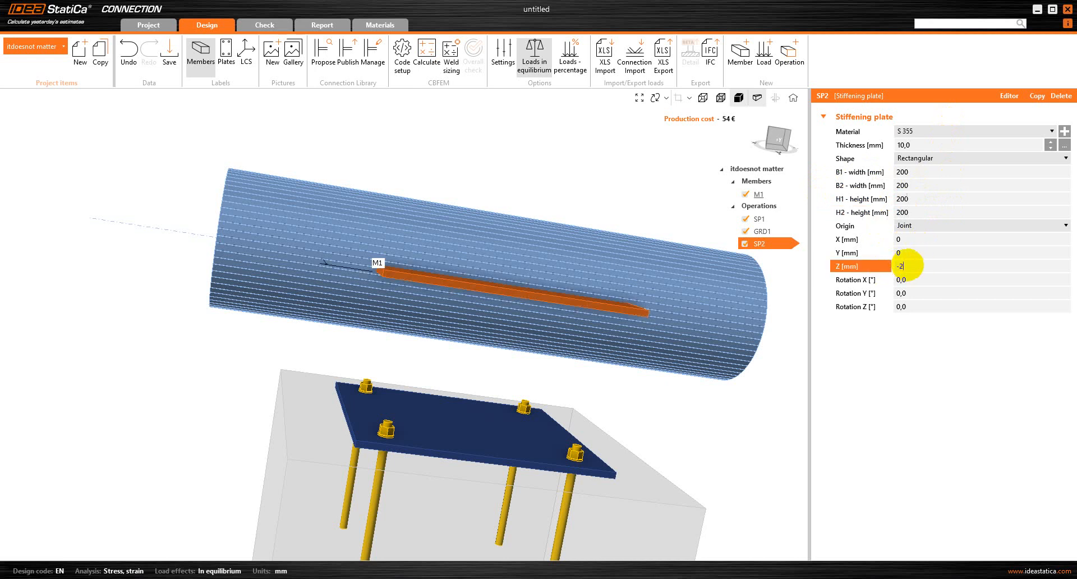
pyautogui.write('-200')
pyautogui.click(567, 196)
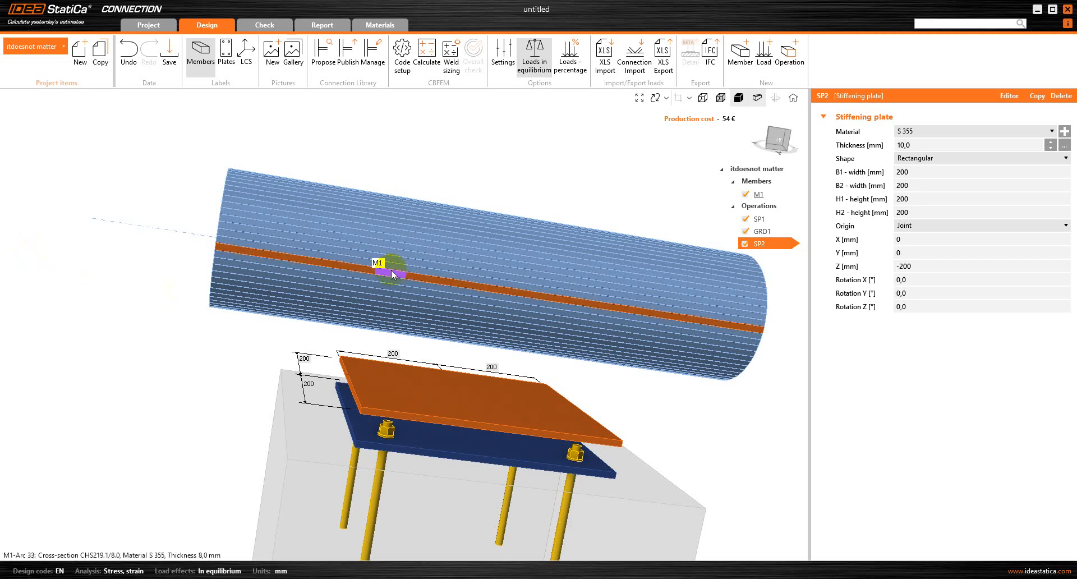
pyautogui.scroll(-1, 394, 270)
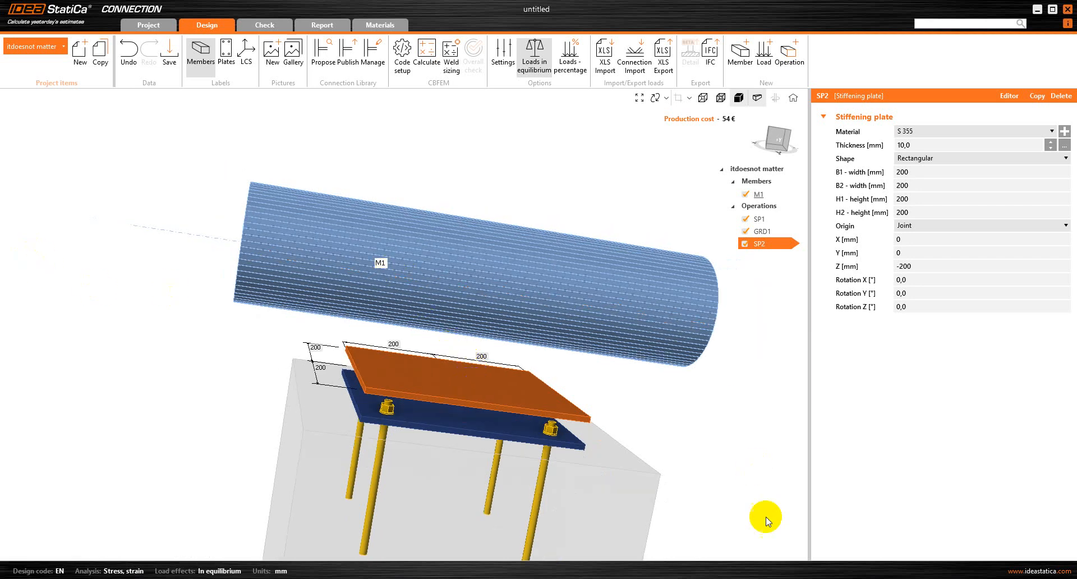
# - Consult the reference image again and add a stiffening member operation to the connection model
pyautogui.click(737, 578)
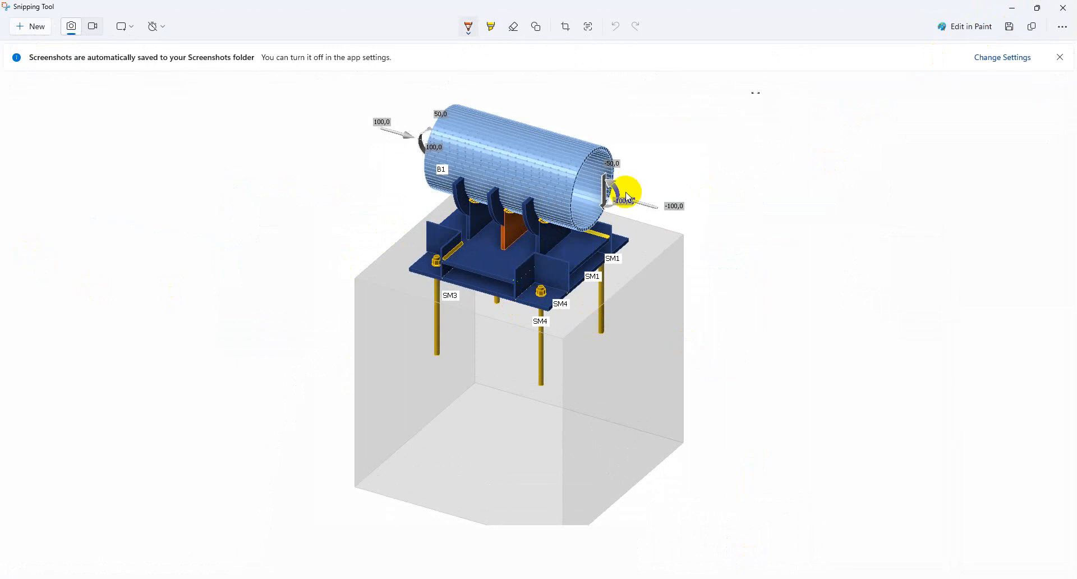
pyautogui.click(1011, 8)
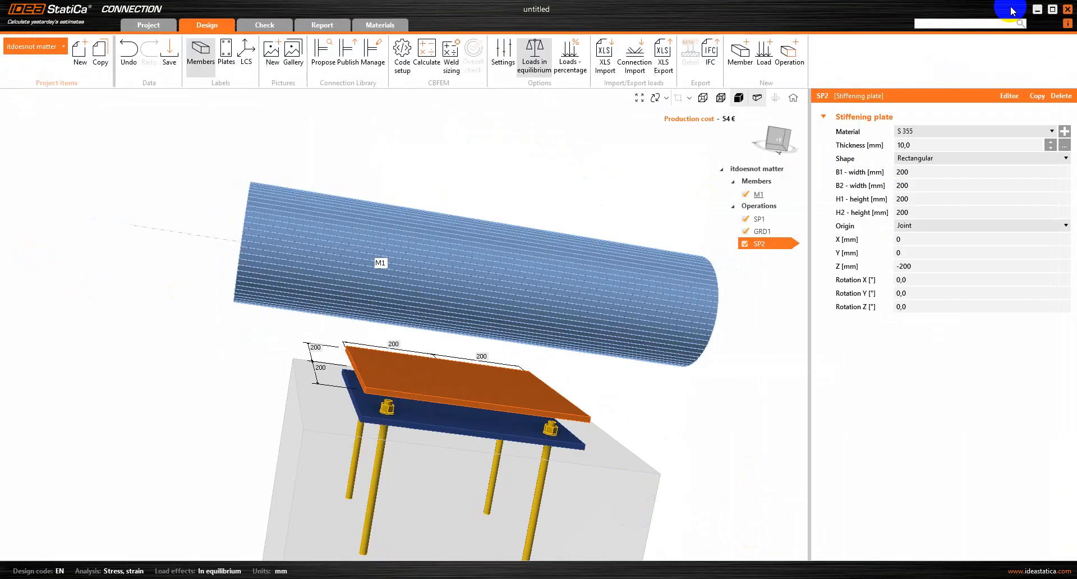
pyautogui.click(789, 59)
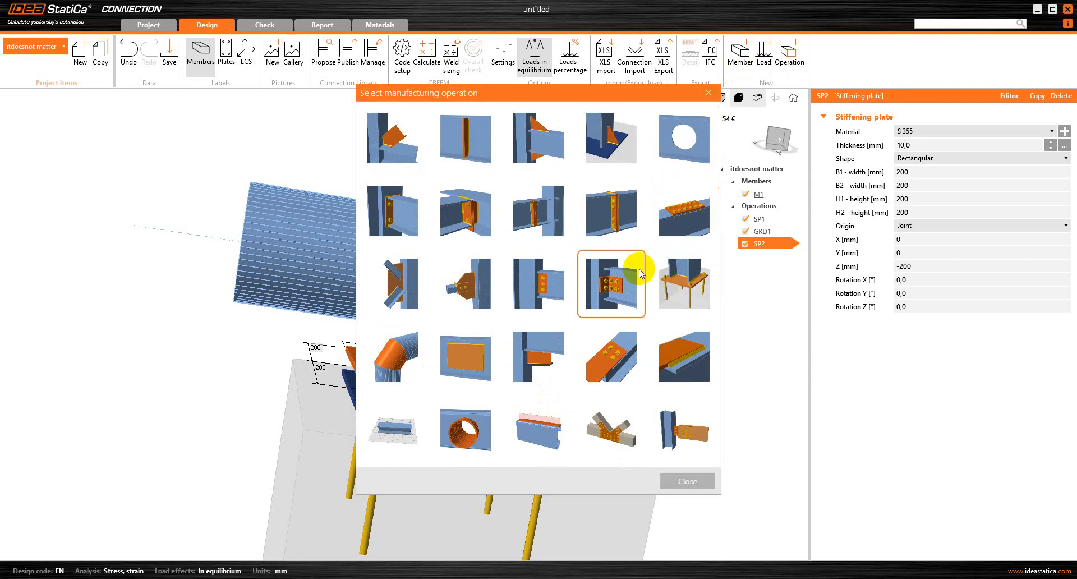
pyautogui.click(386, 362)
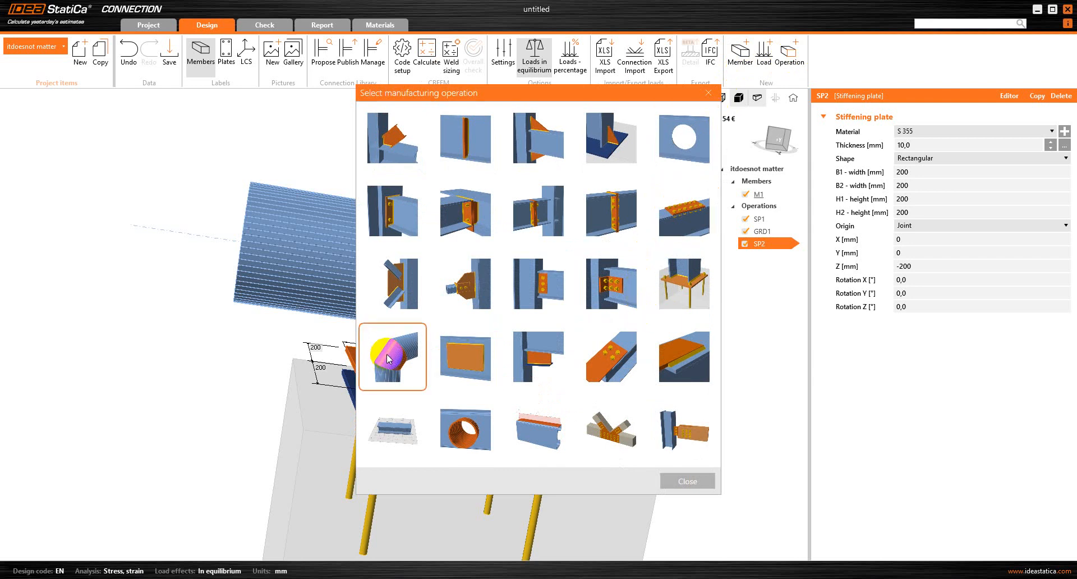
pyautogui.doubleClick(391, 359)
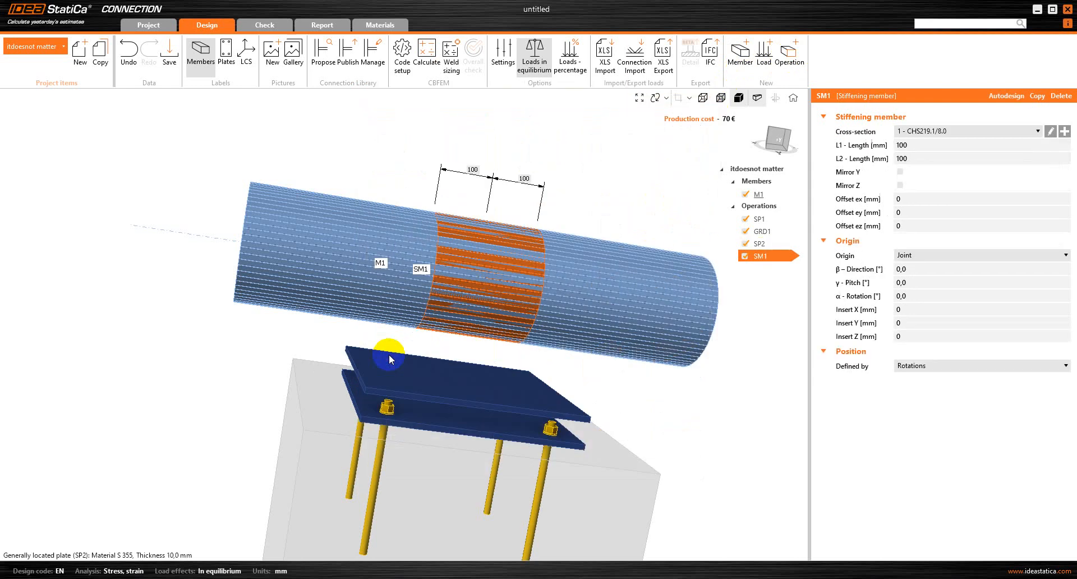
pyautogui.click(455, 259)
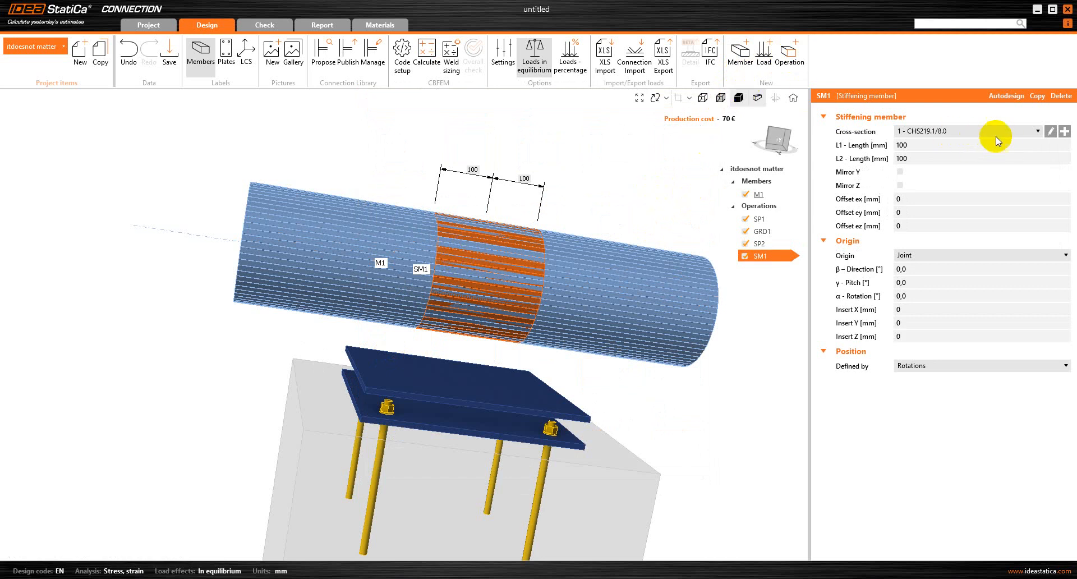
pyautogui.click(1064, 132)
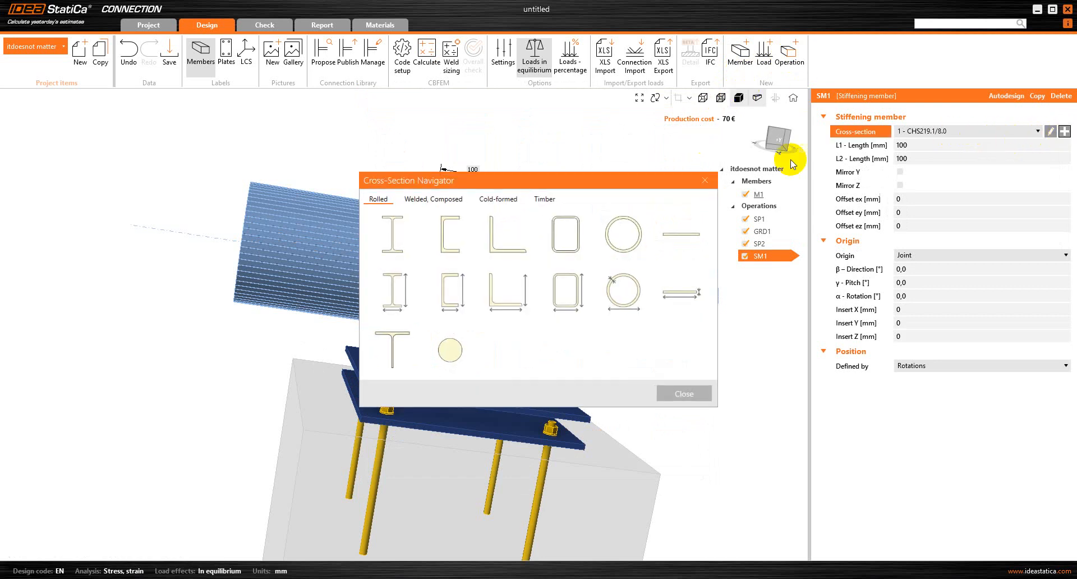
pyautogui.click(509, 291)
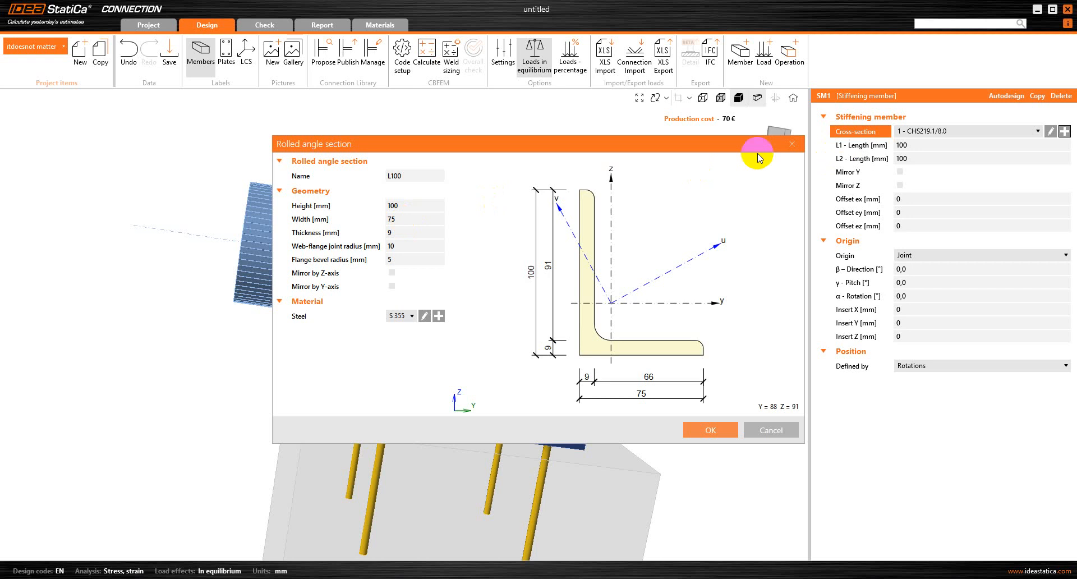
pyautogui.click(802, 148)
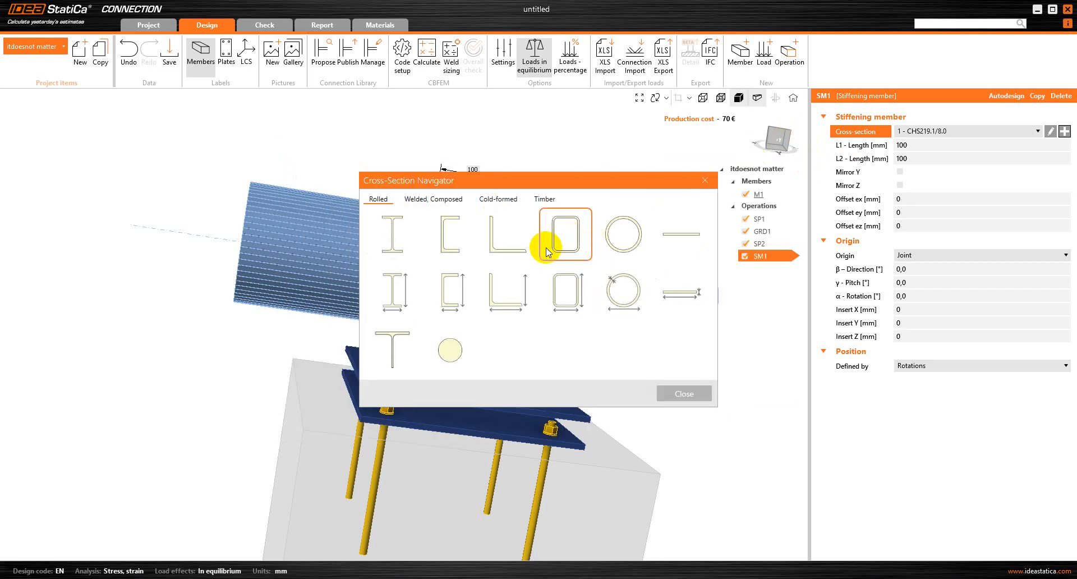
pyautogui.click(505, 283)
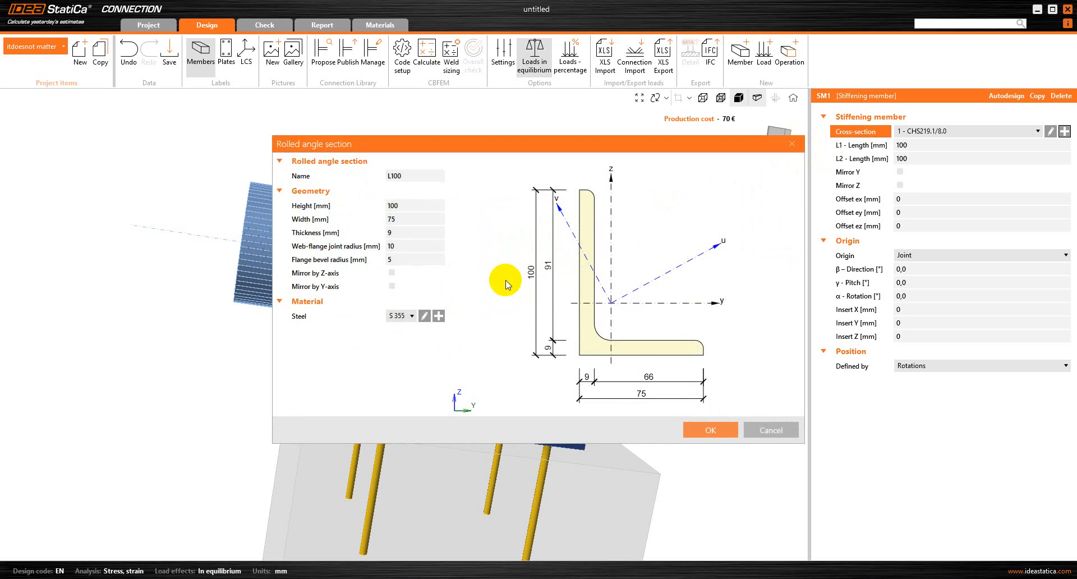
pyautogui.click(791, 144)
pyautogui.click(497, 244)
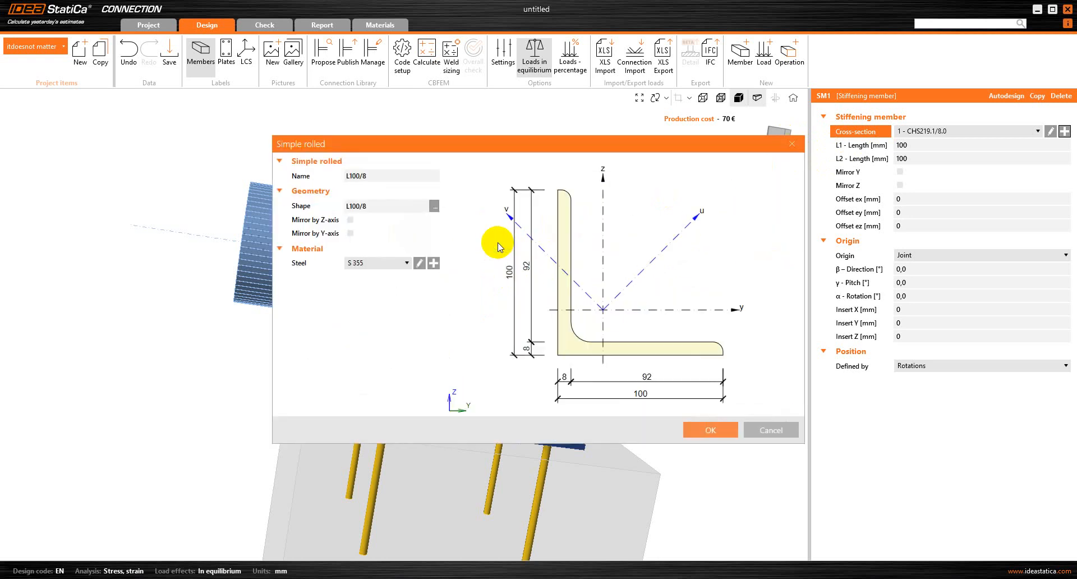
pyautogui.click(787, 145)
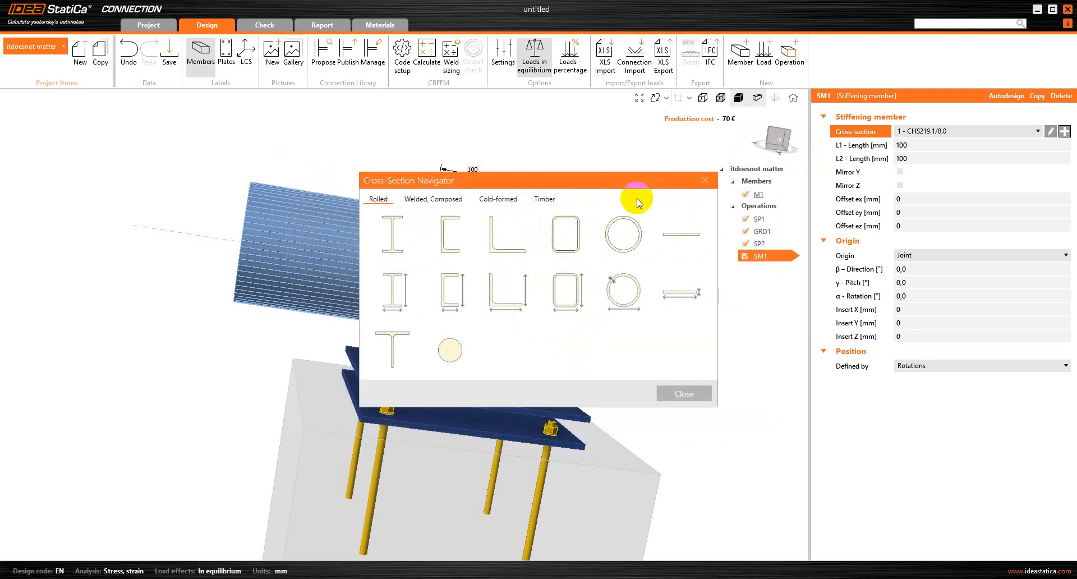
pyautogui.click(702, 181)
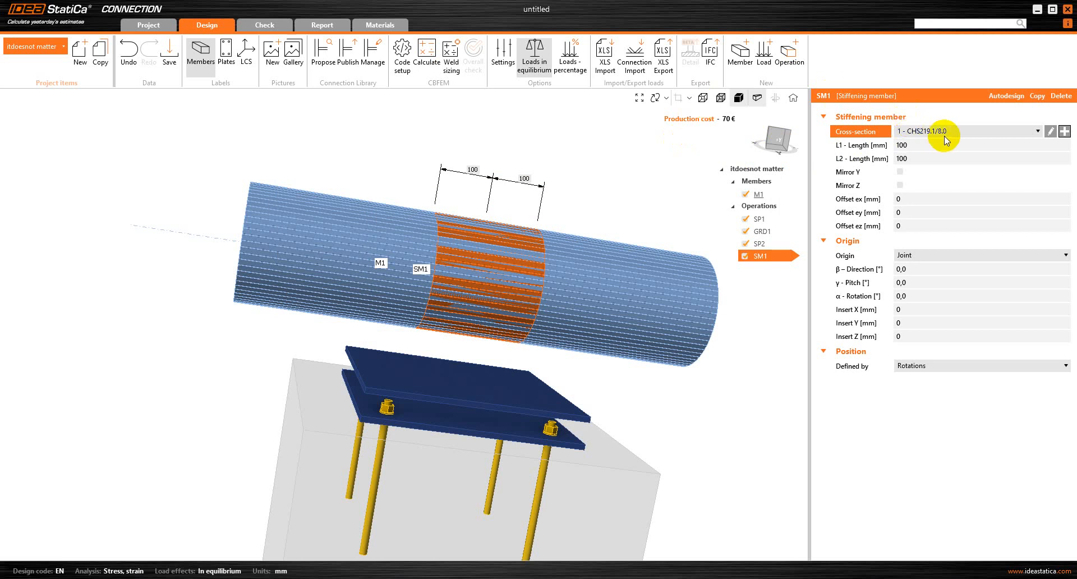
# - Create a rolled angle section L100 with 100 mm width and 10 mm thickness for the stiffening member's cross-section
pyautogui.click(1064, 132)
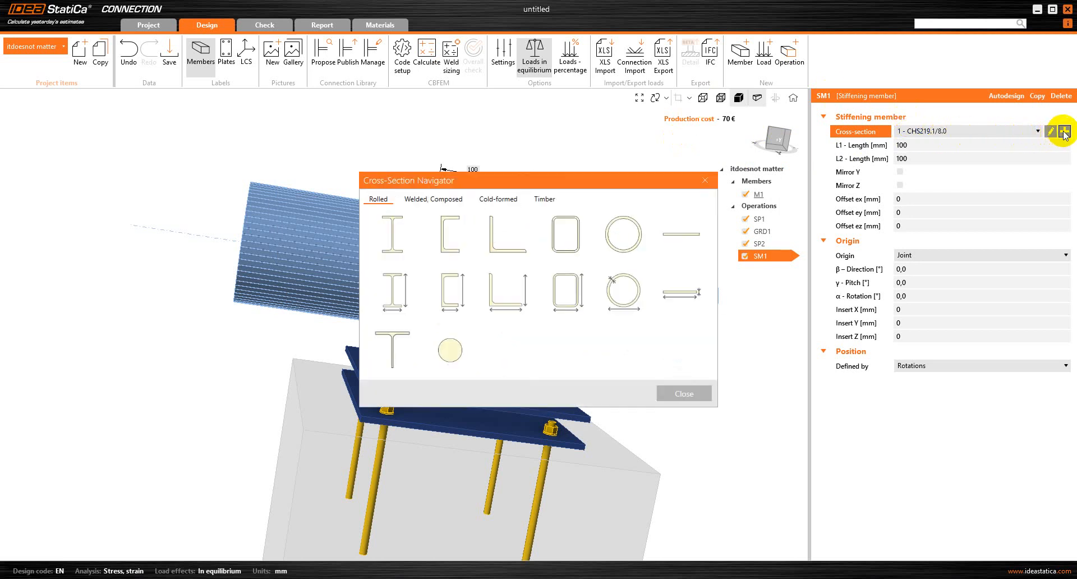
pyautogui.click(489, 281)
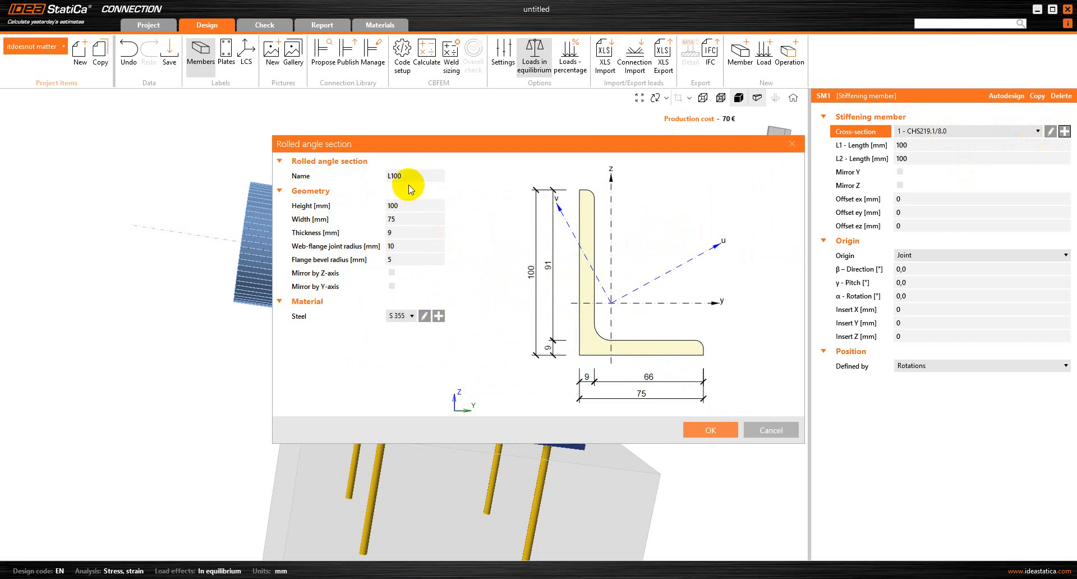
pyautogui.click(385, 224)
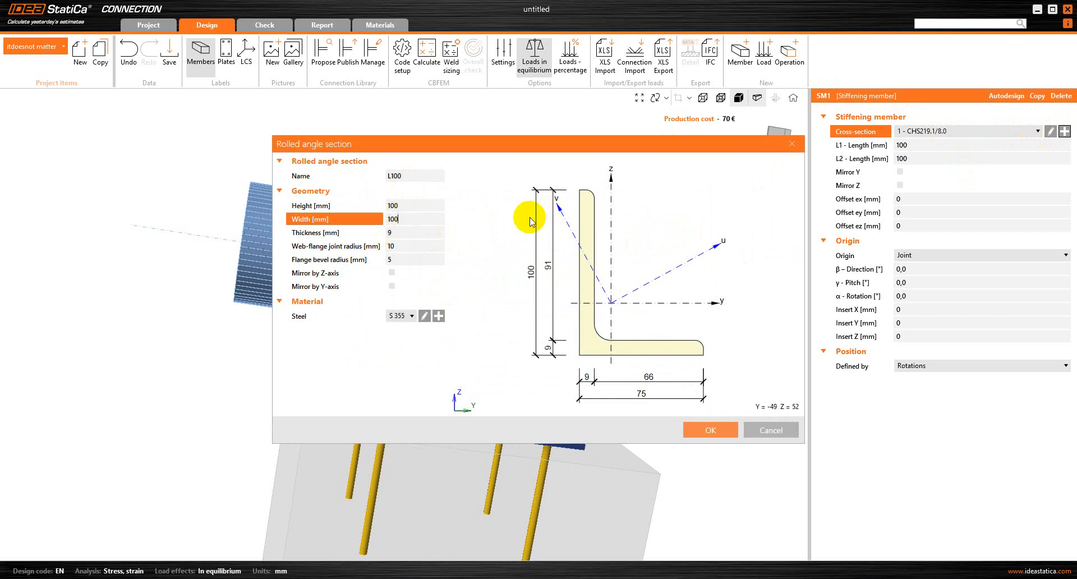
pyautogui.click(367, 232)
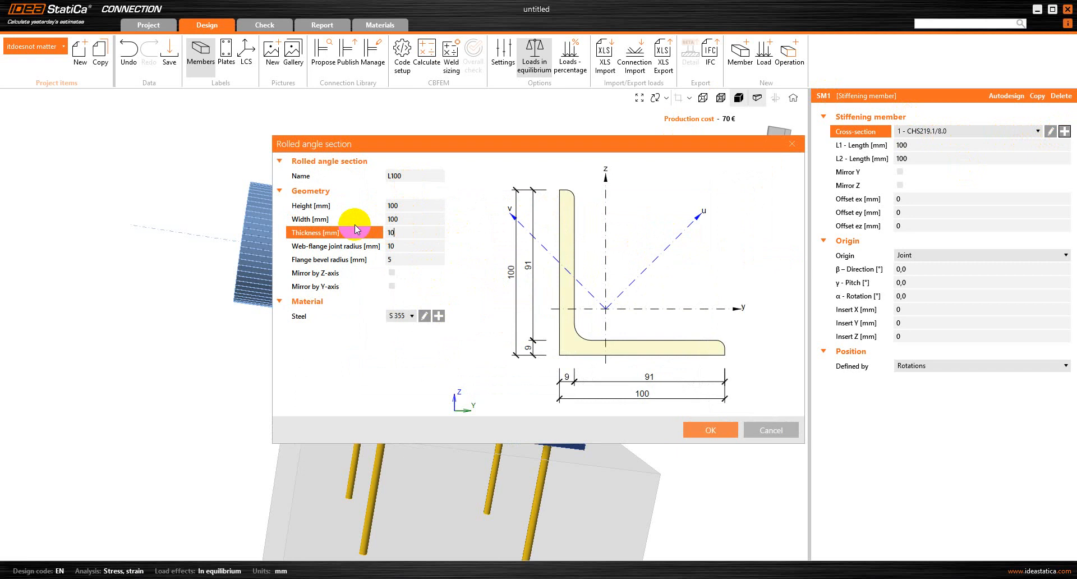
pyautogui.click(413, 248)
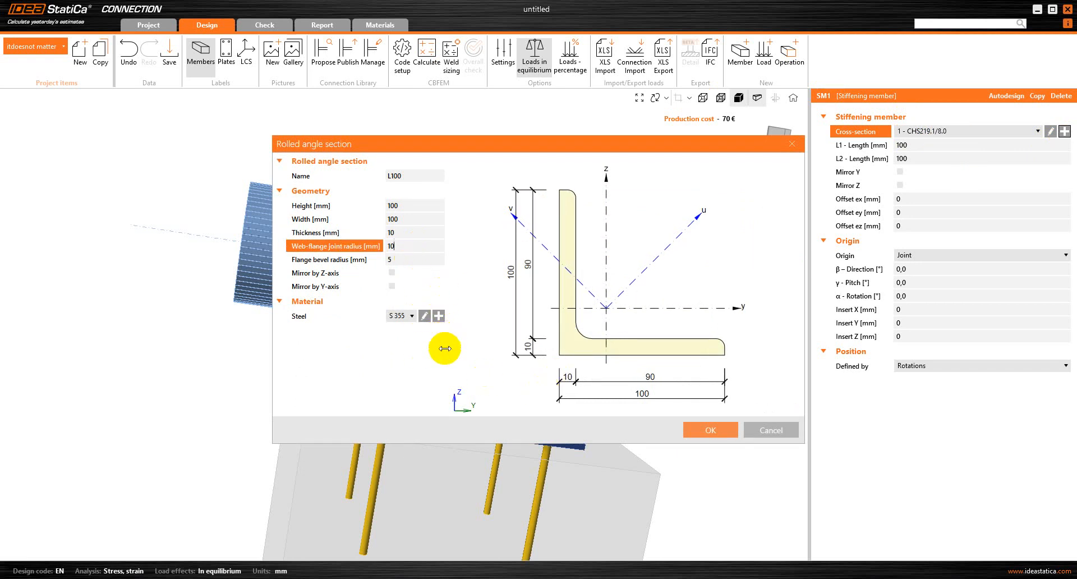
pyautogui.click(709, 430)
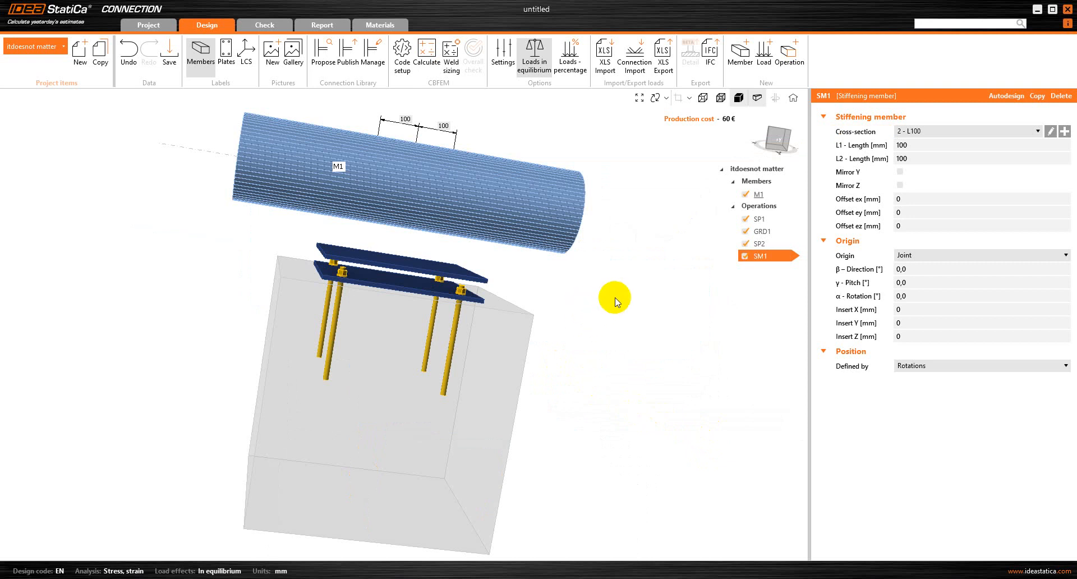
# - Set the stiffening member's L1 and L2 lengths to 50 mm each
pyautogui.moveTo(615, 301); pyautogui.dragTo(361, 192, button='right')
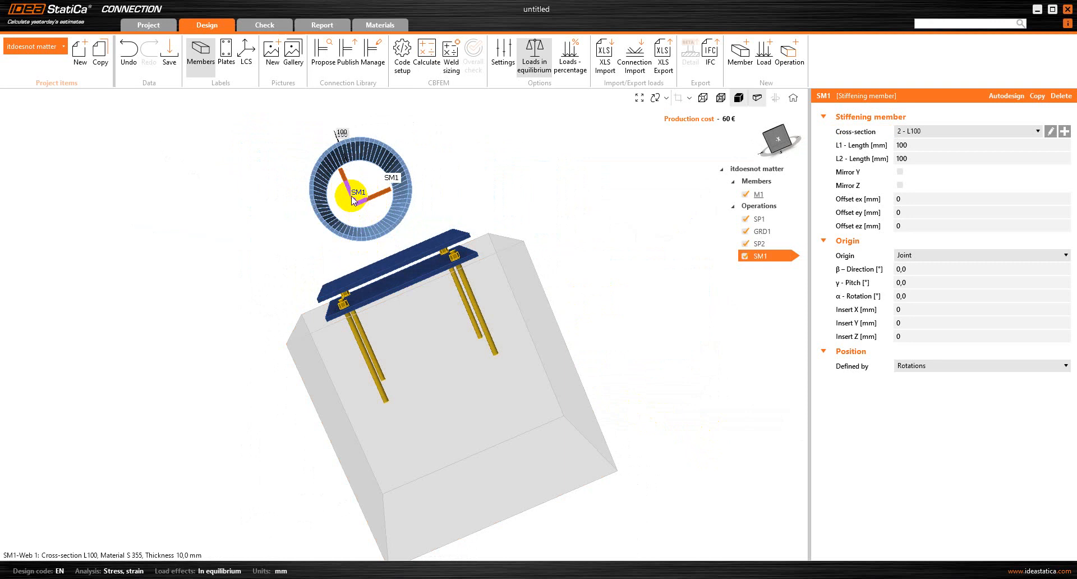
pyautogui.click(922, 145)
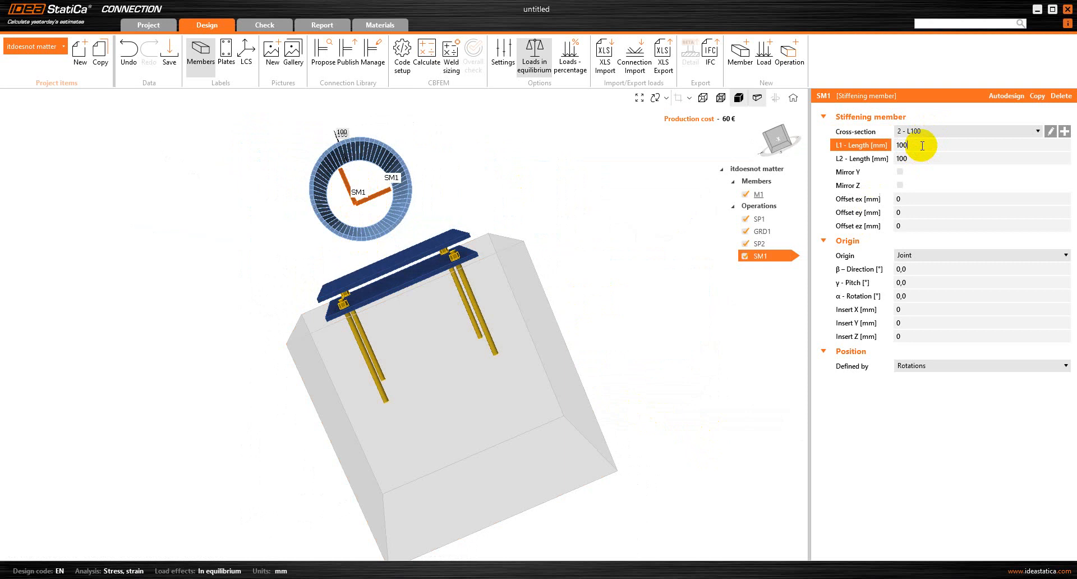
pyautogui.moveTo(923, 145); pyautogui.dragTo(857, 143)
pyautogui.write('50')
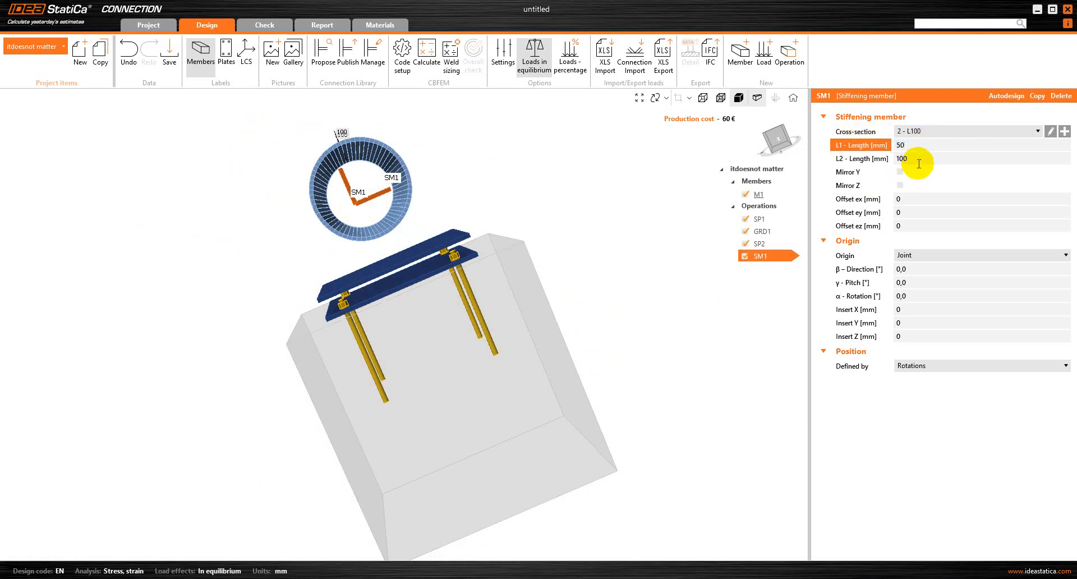
pyautogui.moveTo(916, 154); pyautogui.dragTo(875, 156)
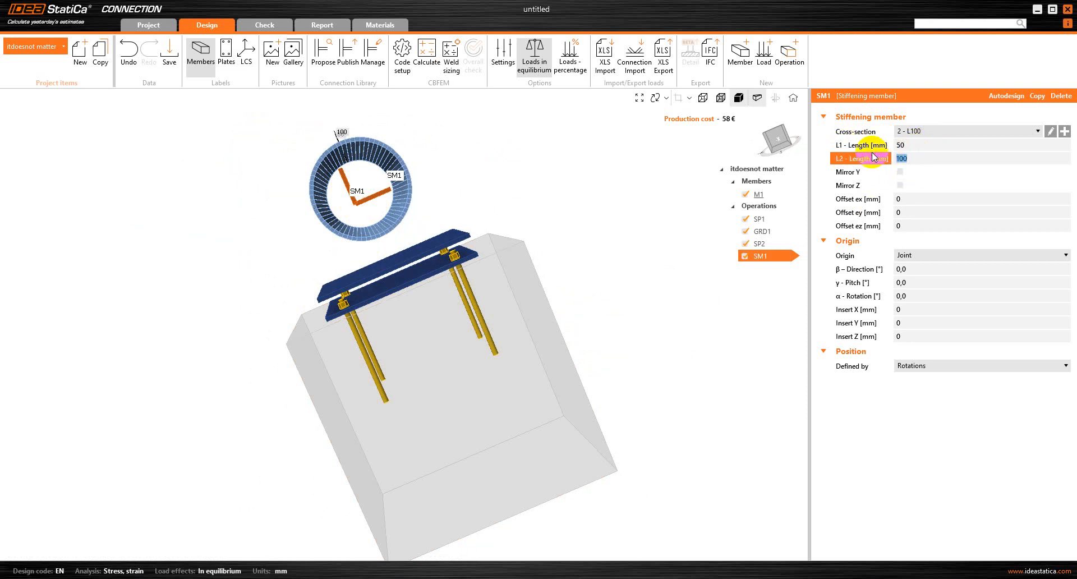
pyautogui.write('50')
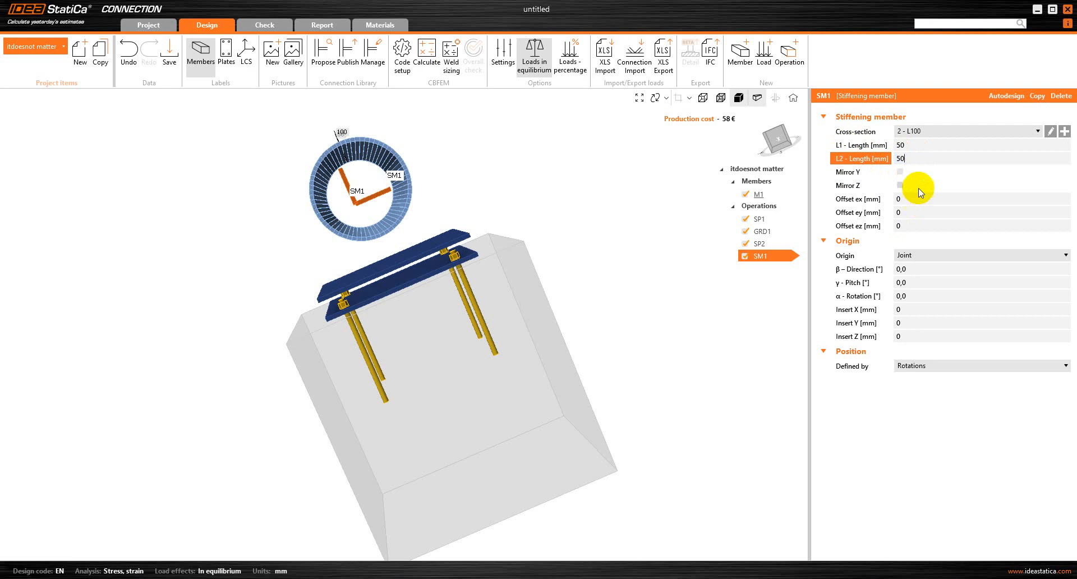
# - Mirror the stiffening member about Y and set its γ pitch to 90°
pyautogui.click(900, 171)
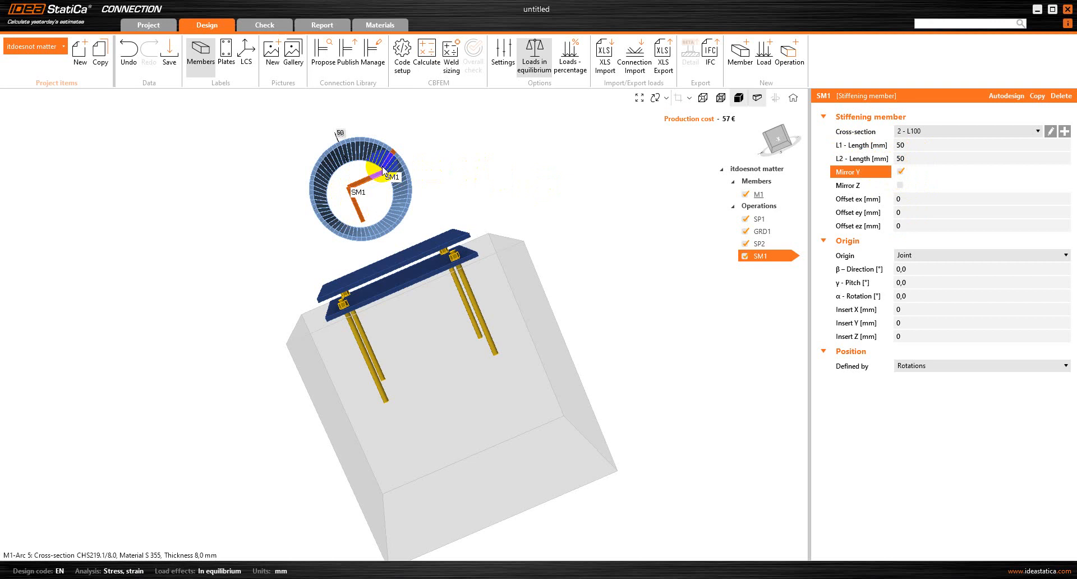
pyautogui.click(917, 282)
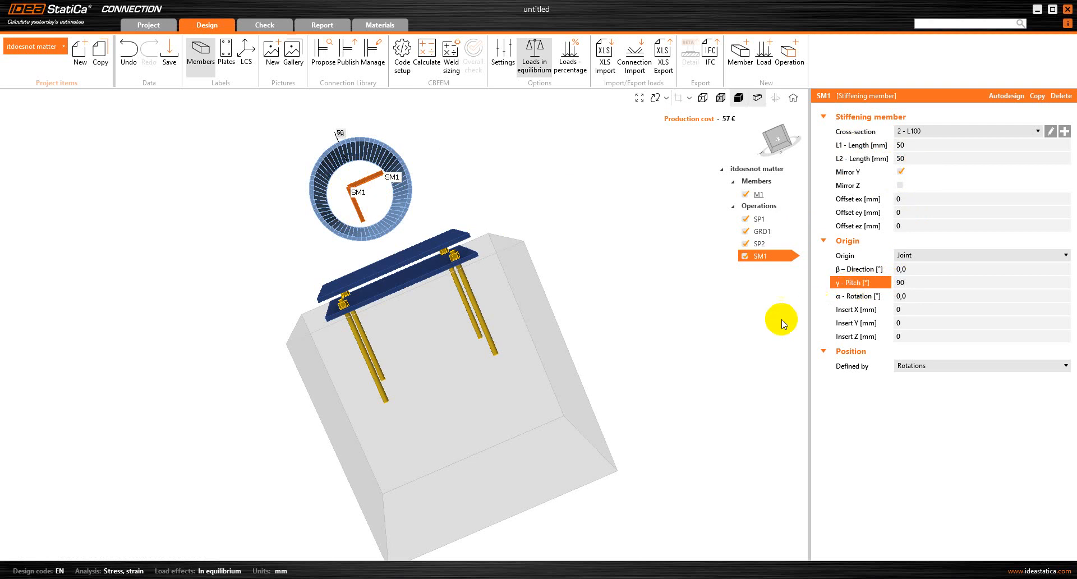
pyautogui.press('Tab')
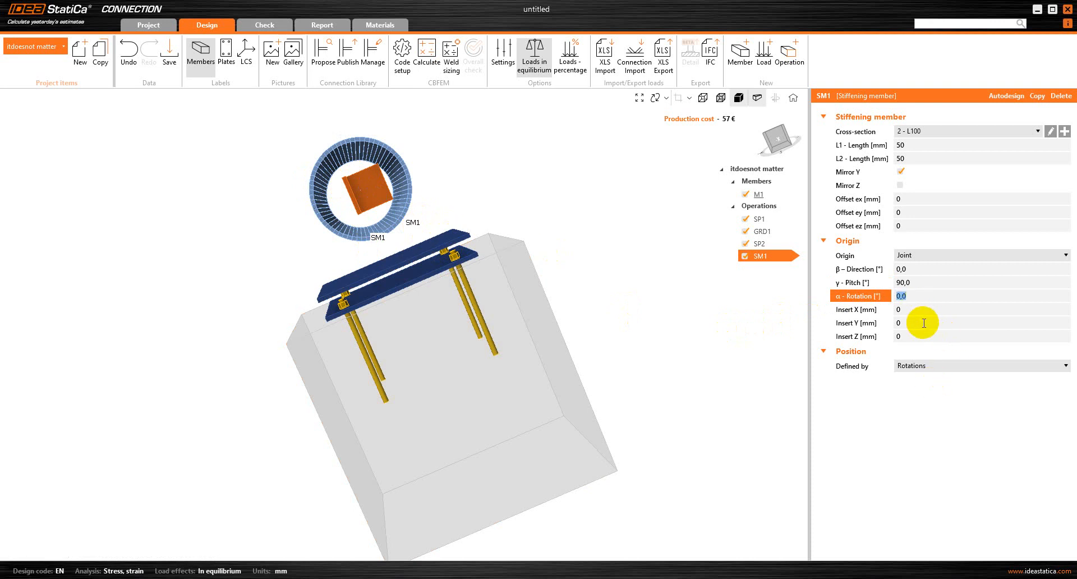
# - Position the stiffening member at the plate corner with Insert X 130 mm, Insert Y 130 mm and Insert Z -210 mm
pyautogui.click(912, 309)
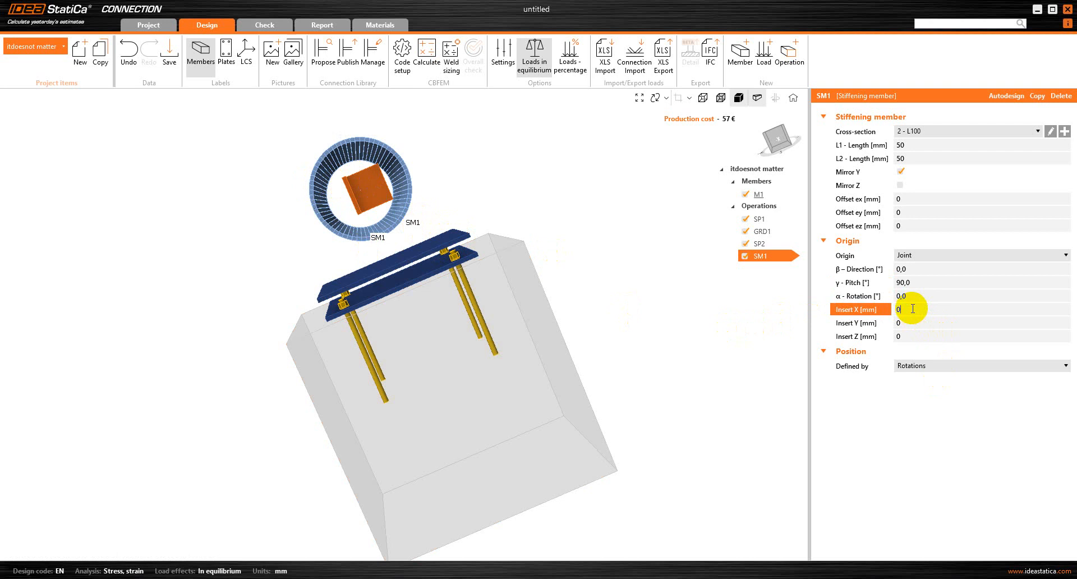
pyautogui.press('BackSpace')
pyautogui.write('130')
pyautogui.click(921, 320)
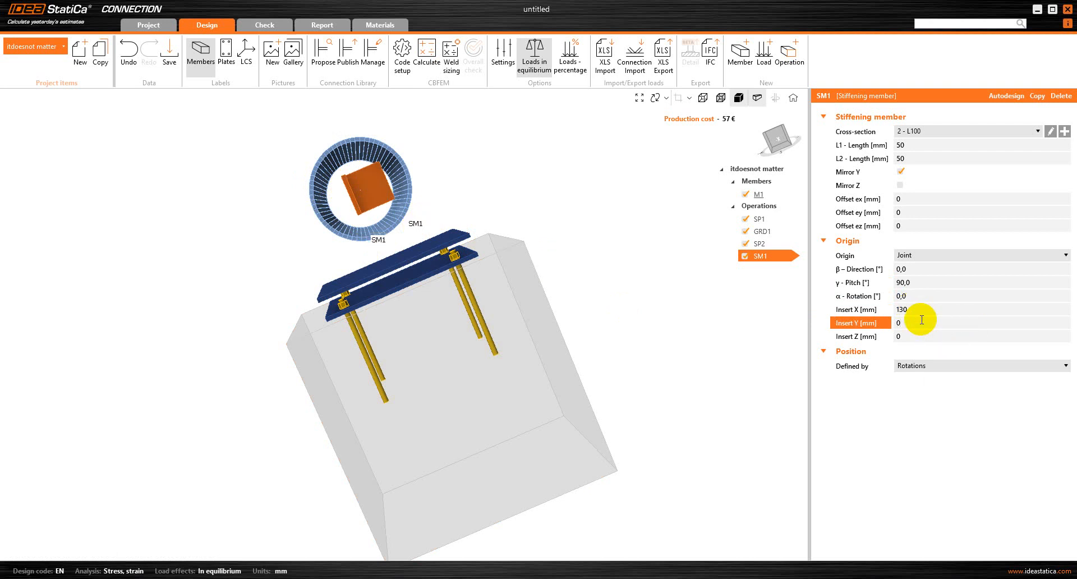
pyautogui.press('BackSpace')
pyautogui.write('130')
pyautogui.click(916, 337)
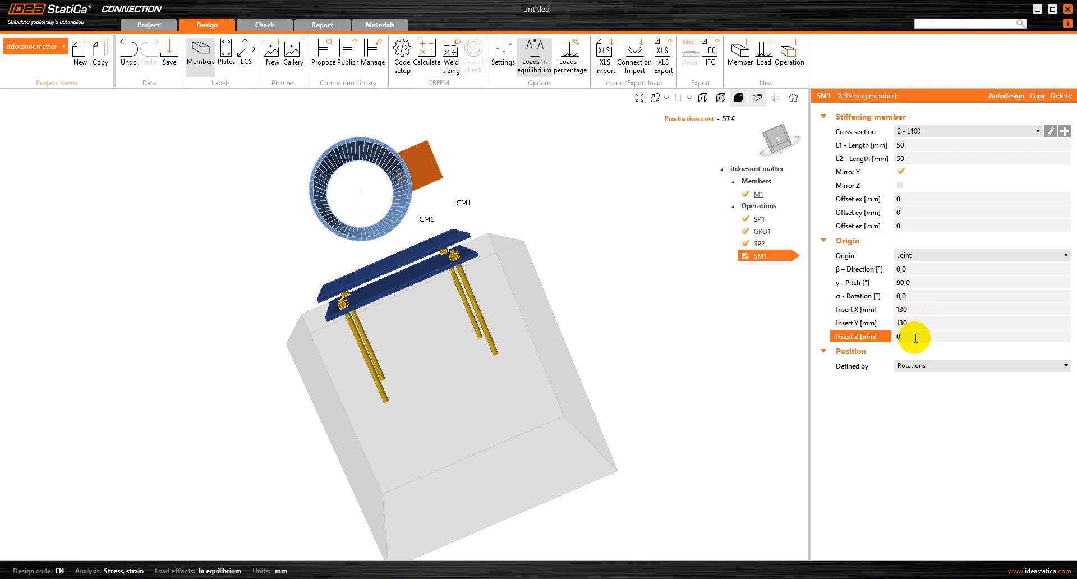
pyautogui.press('BackSpace')
pyautogui.write('-210')
pyautogui.press('Tab')
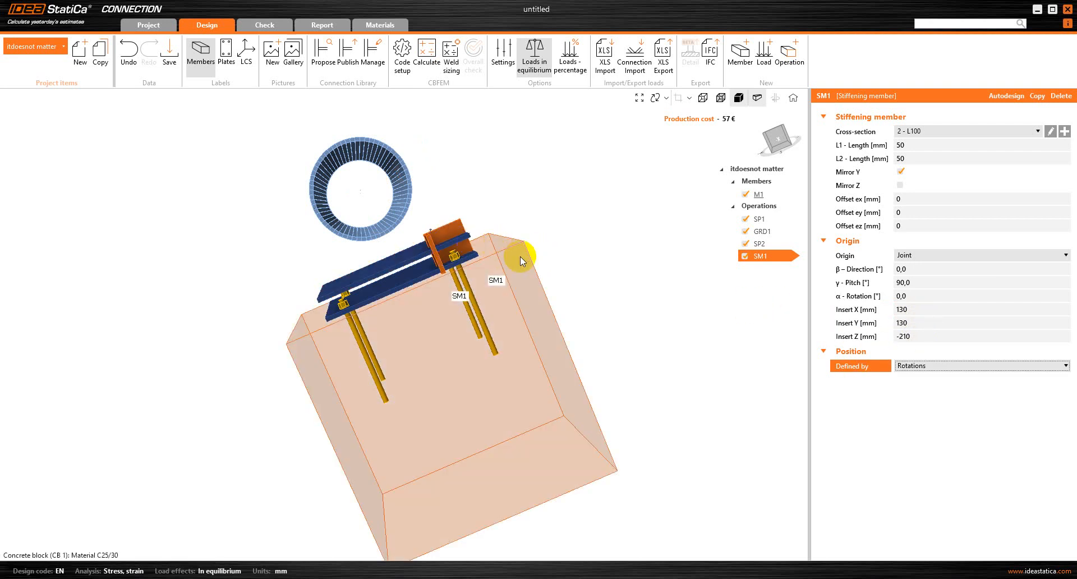
# - Make three copies of the stiffening member SM1 for the other plate corners
pyautogui.moveTo(606, 288); pyautogui.dragTo(546, 345, button='right')
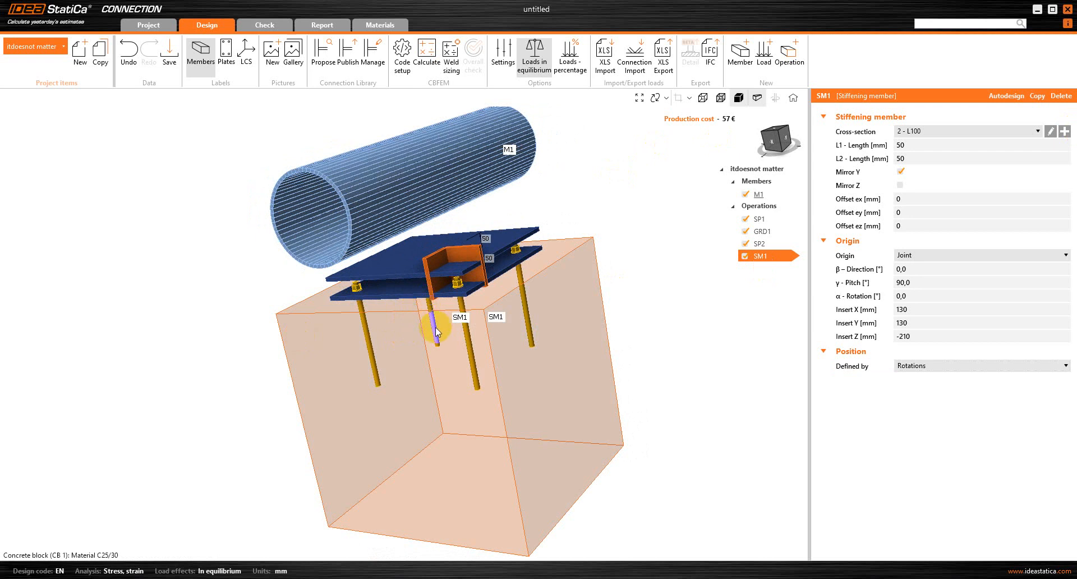
pyautogui.moveTo(425, 328)
pyautogui.mouseDown(button='right')
pyautogui.moveTo(464, 327)
pyautogui.moveTo(428, 332)
pyautogui.mouseUp(button='right')
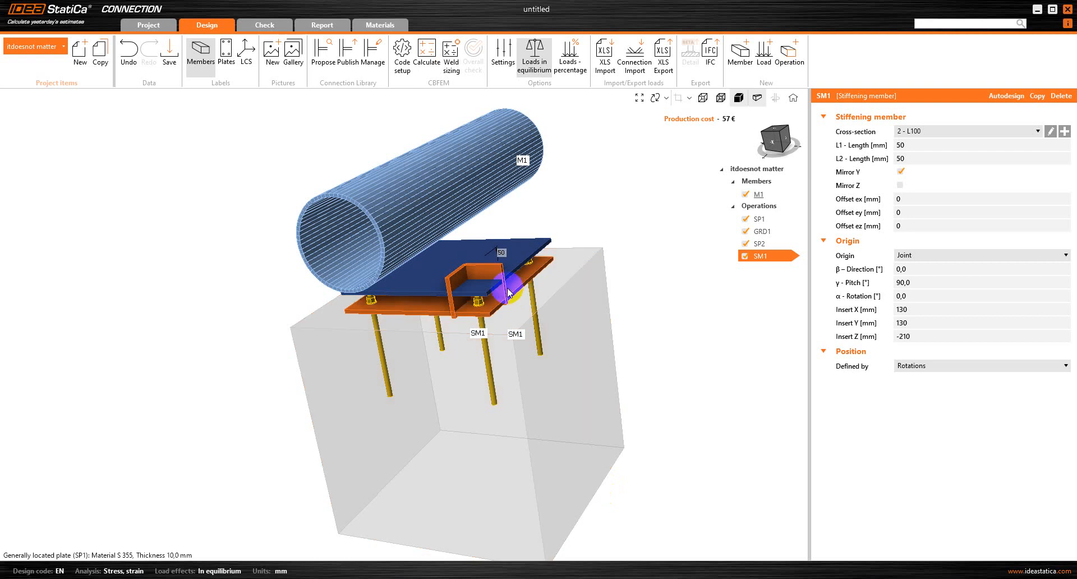
pyautogui.rightClick(764, 261)
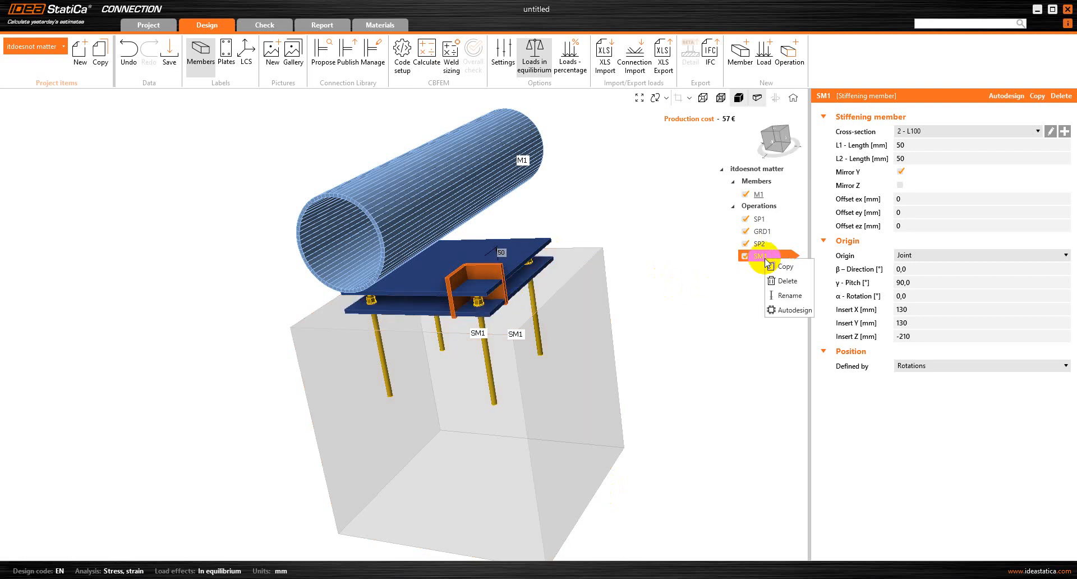
pyautogui.click(766, 270)
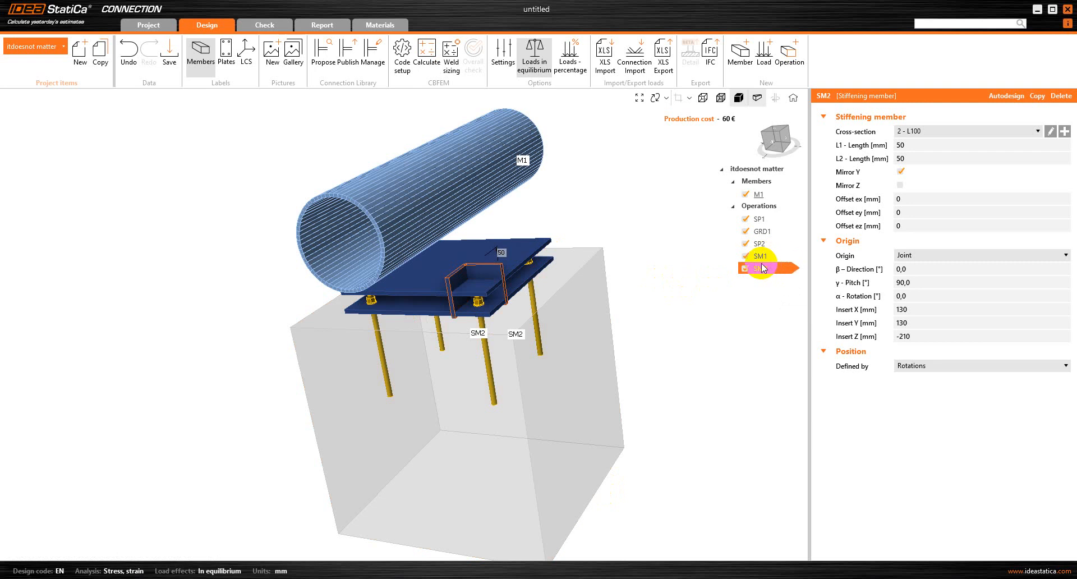
pyautogui.rightClick(767, 270)
pyautogui.click(770, 271)
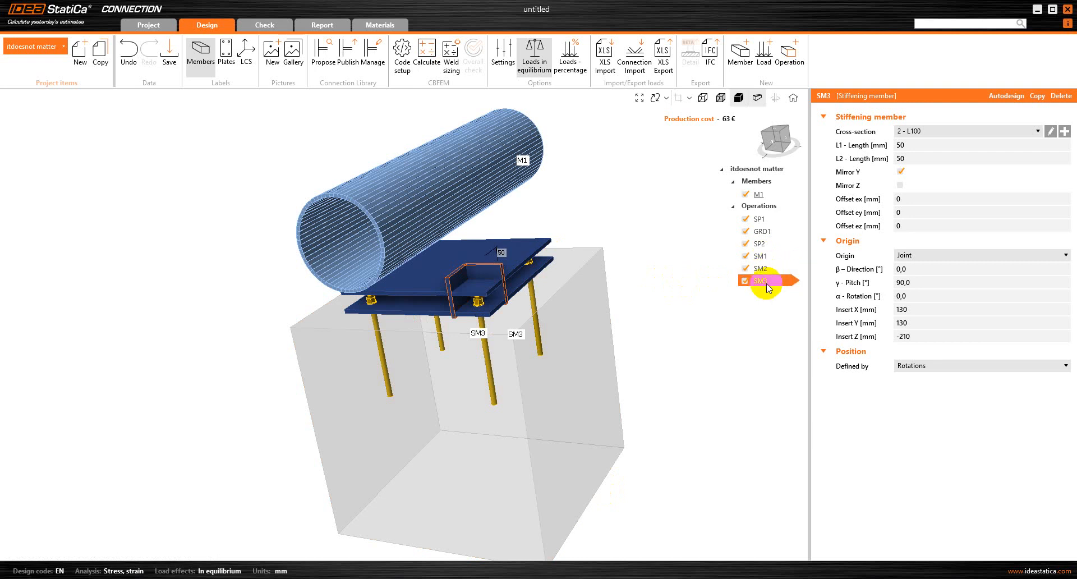
pyautogui.rightClick(767, 280)
pyautogui.click(781, 287)
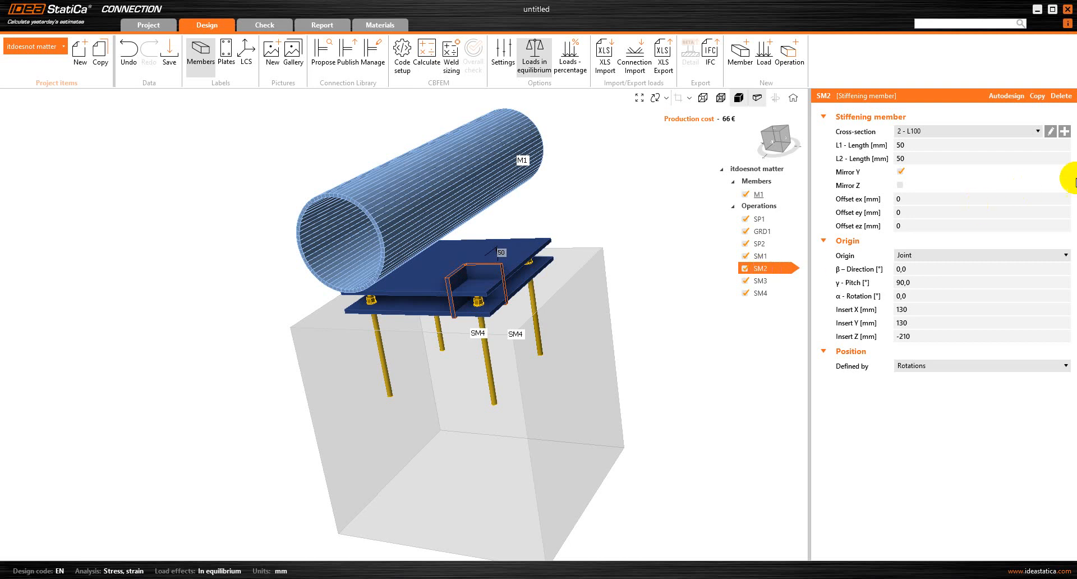
# - Turn off Mirror Y for the copied stiffening member SM2 and set its Insert X to -130 mm
pyautogui.click(901, 172)
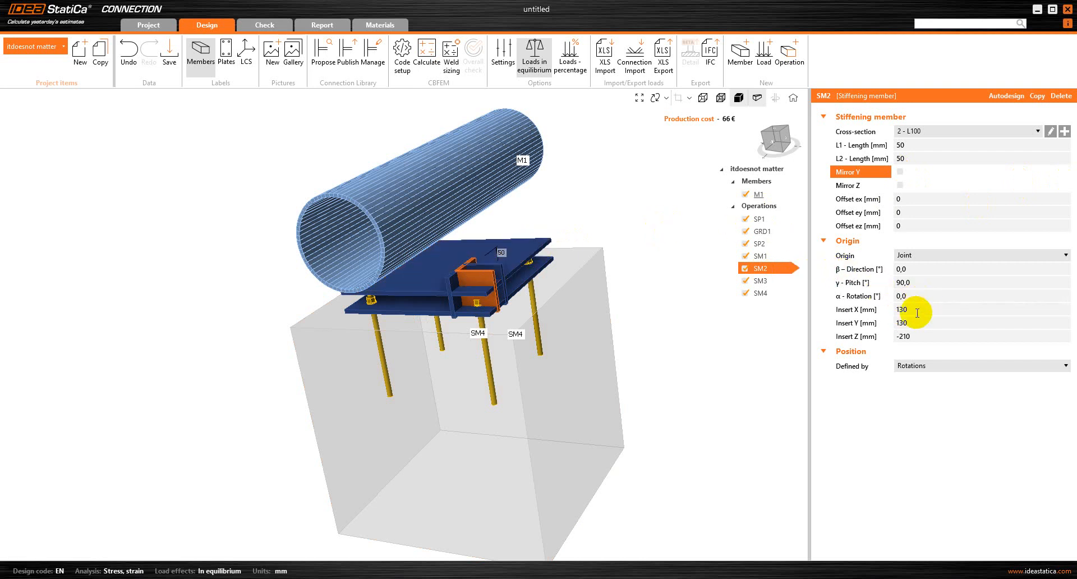
pyautogui.moveTo(917, 313); pyautogui.dragTo(863, 316)
pyautogui.write('-130')
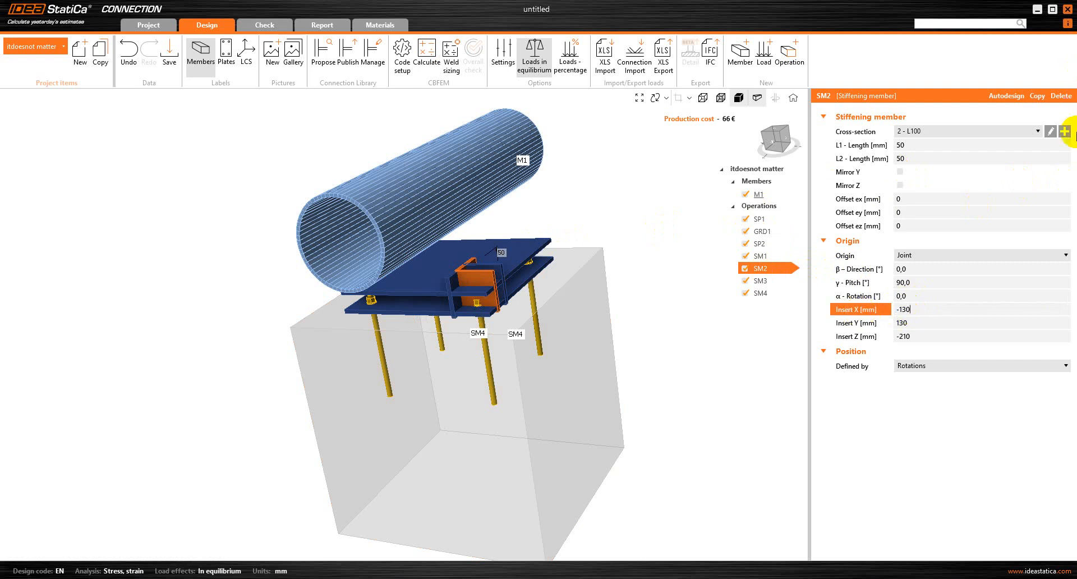
pyautogui.click(703, 343)
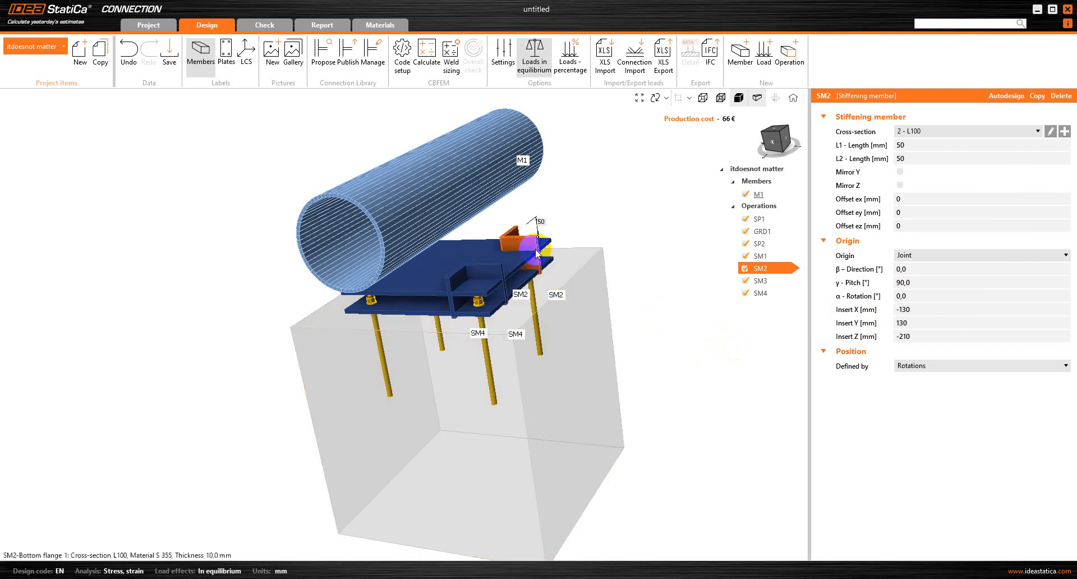
# - Set stiffening member SM3's Insert X and Insert Y to -130 mm each and turn off its Mirror Y
pyautogui.click(779, 281)
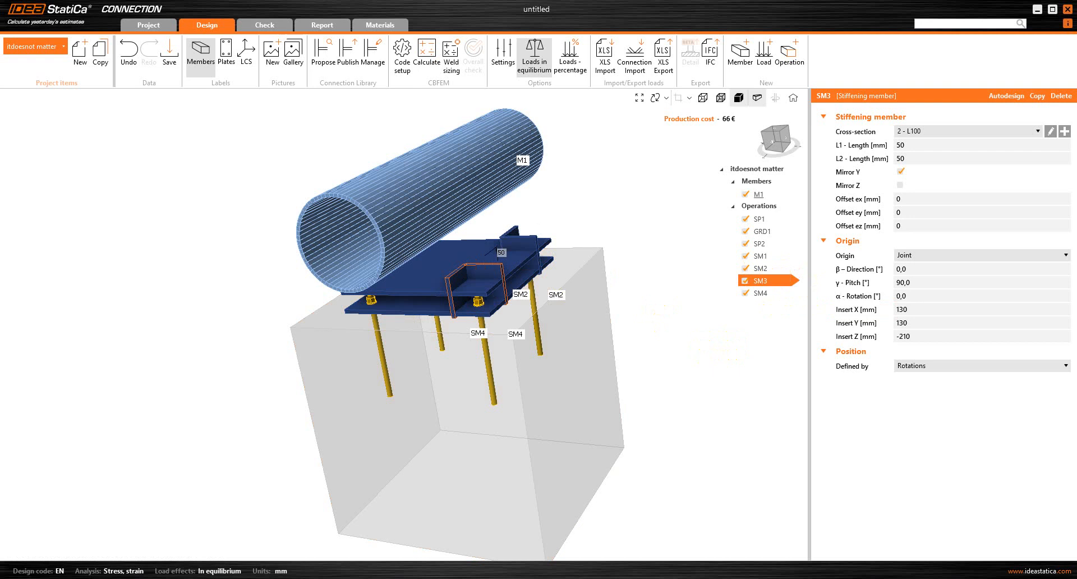
pyautogui.click(909, 310)
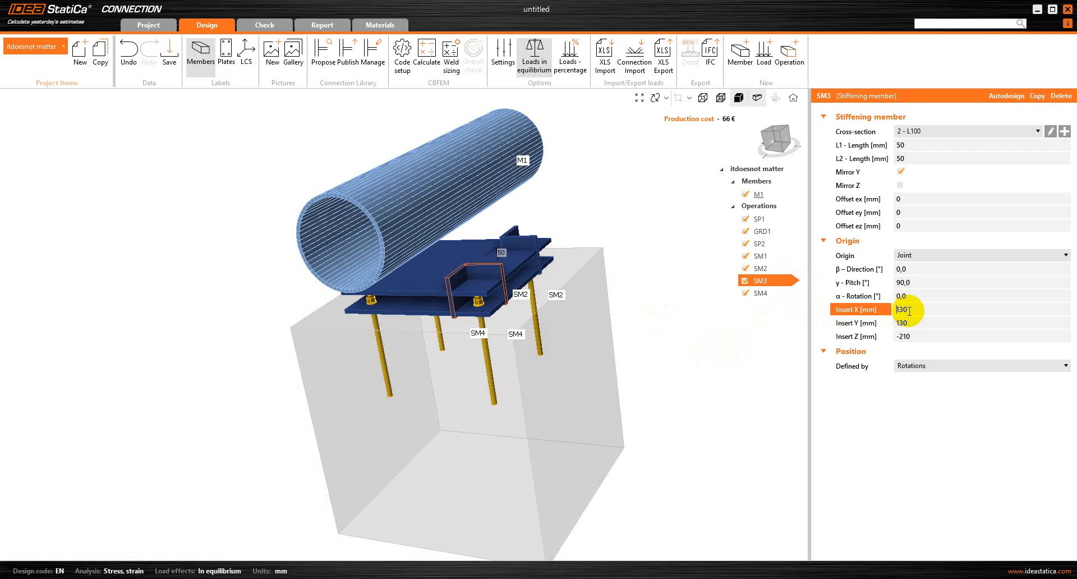
pyautogui.write('-')
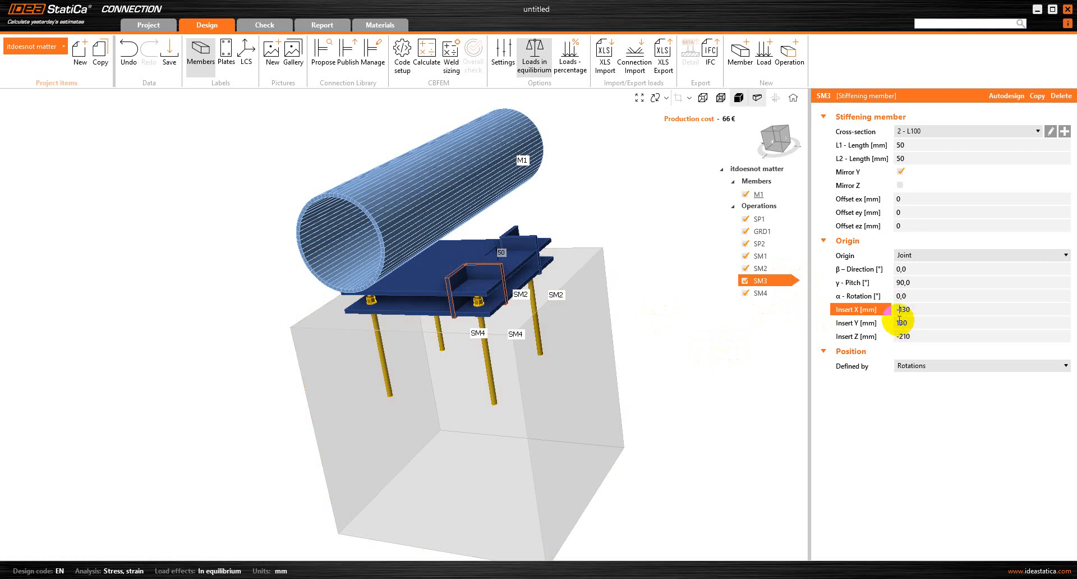
pyautogui.click(912, 324)
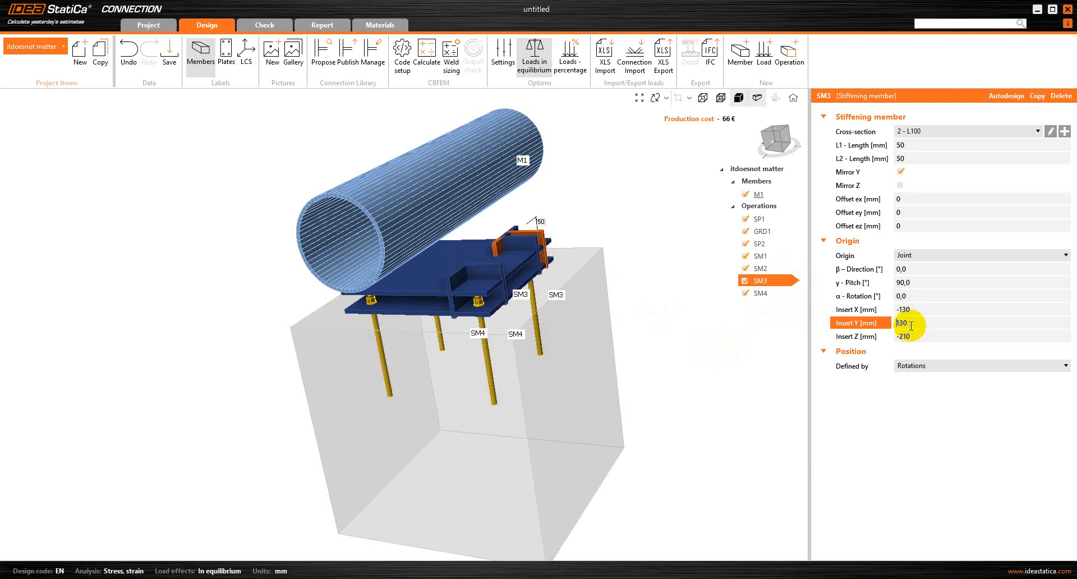
pyautogui.write('-')
pyautogui.press('Tab')
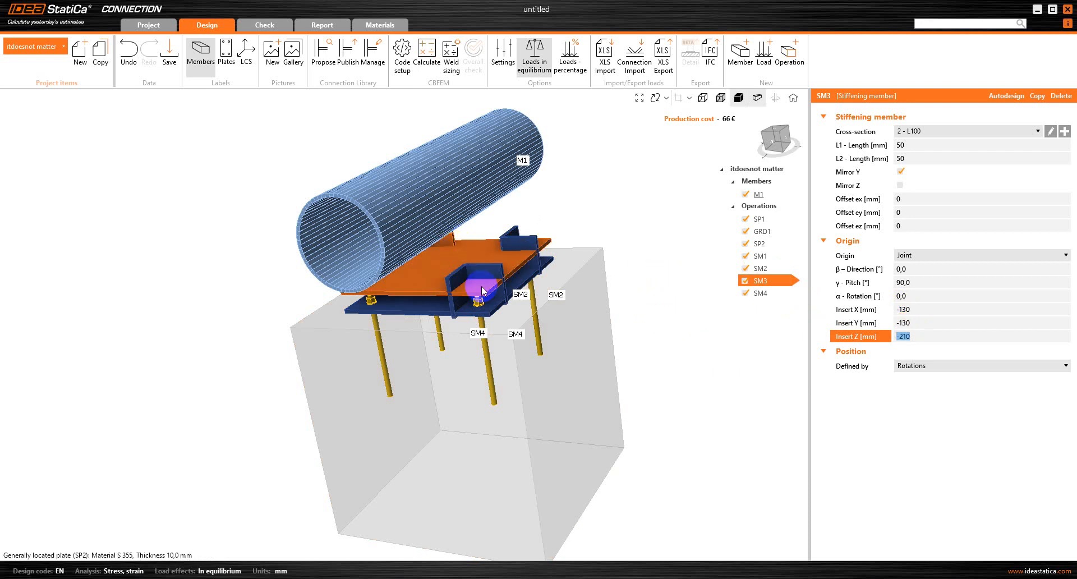
pyautogui.moveTo(567, 243); pyautogui.dragTo(479, 235, button='right')
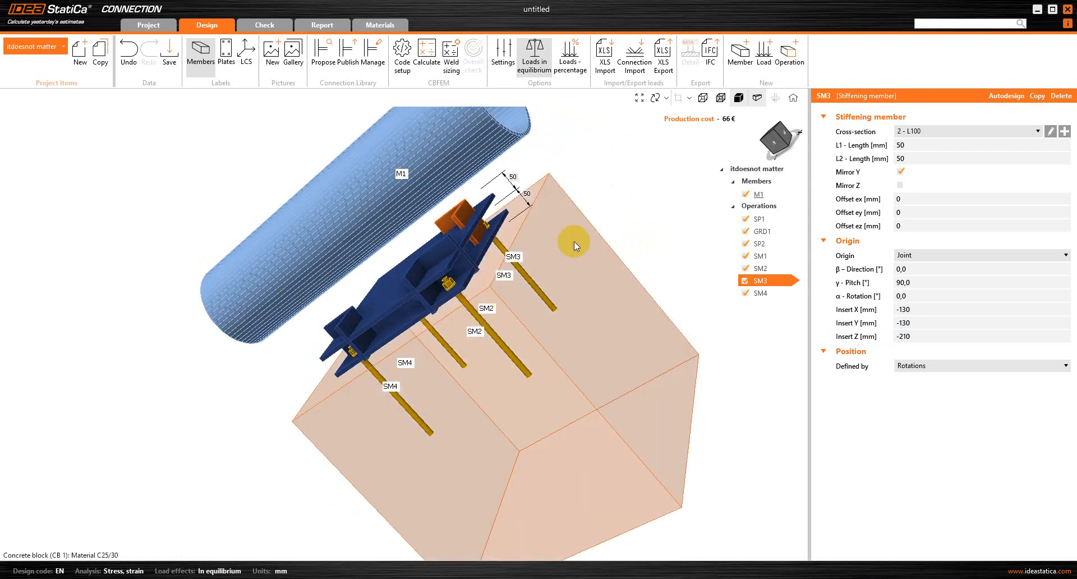
pyautogui.click(901, 173)
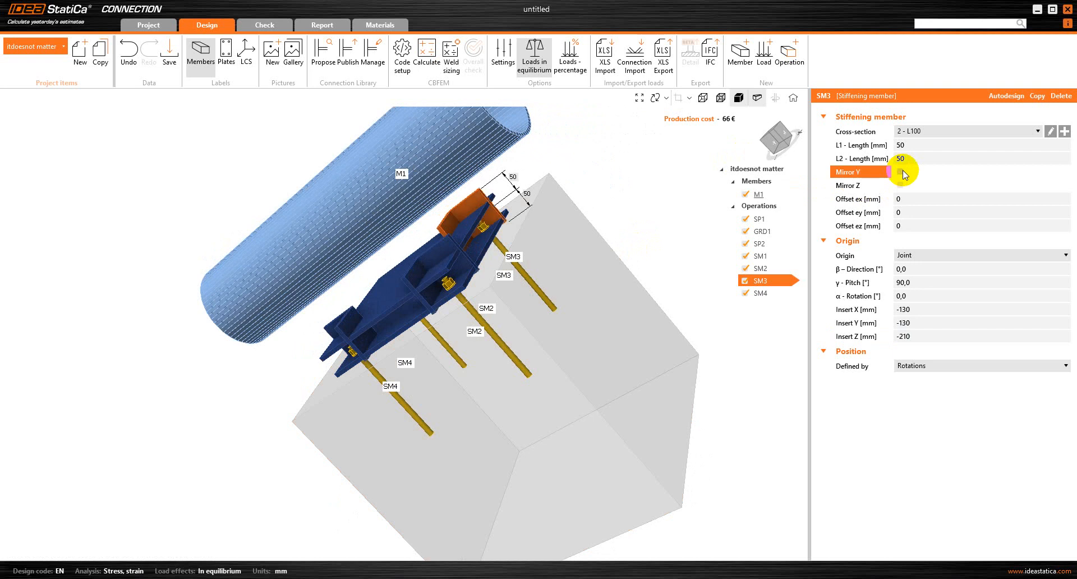
pyautogui.moveTo(596, 239); pyautogui.dragTo(537, 336, button='right')
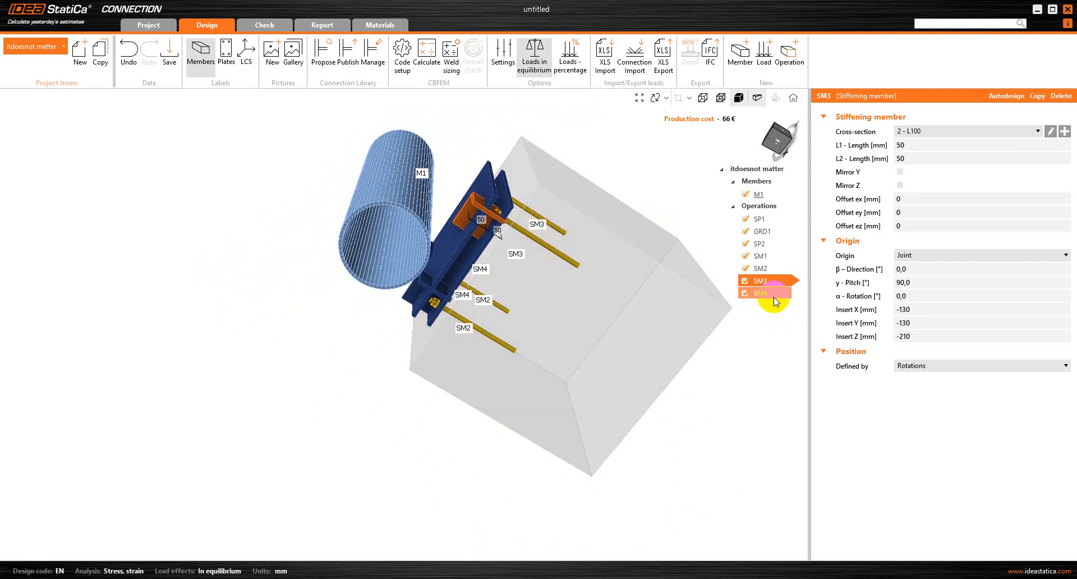
# - Turn on Mirror Z for stiffening member SM4 and set its Insert Y to -130 mm
pyautogui.click(774, 298)
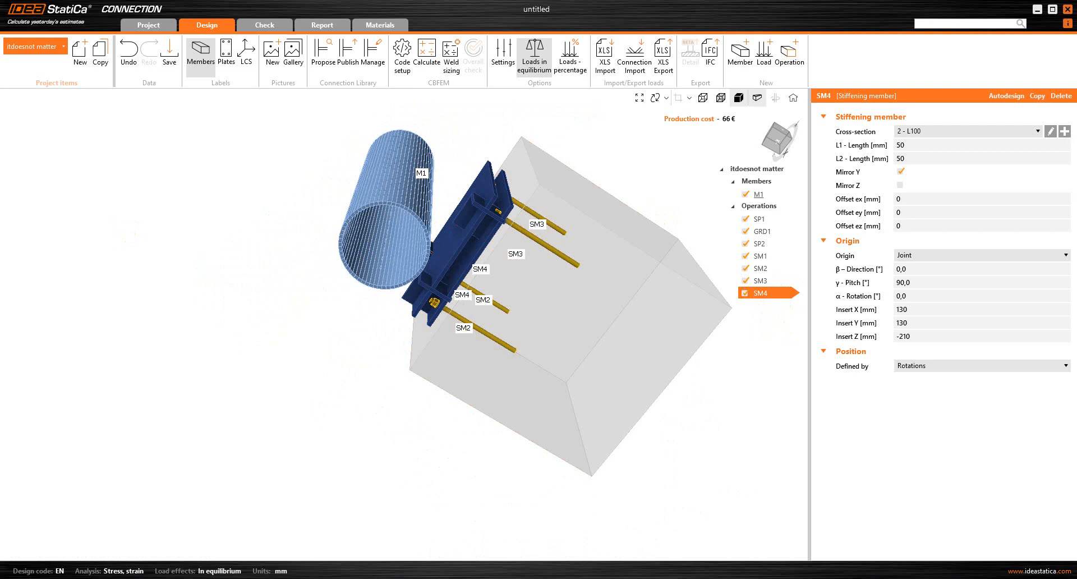
pyautogui.click(900, 172)
pyautogui.click(901, 185)
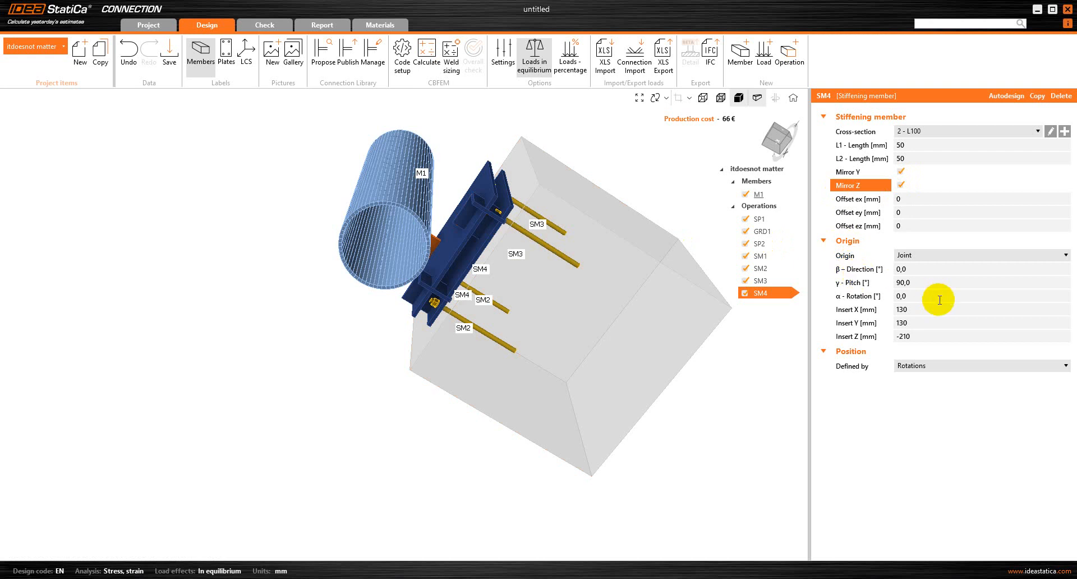
pyautogui.click(904, 323)
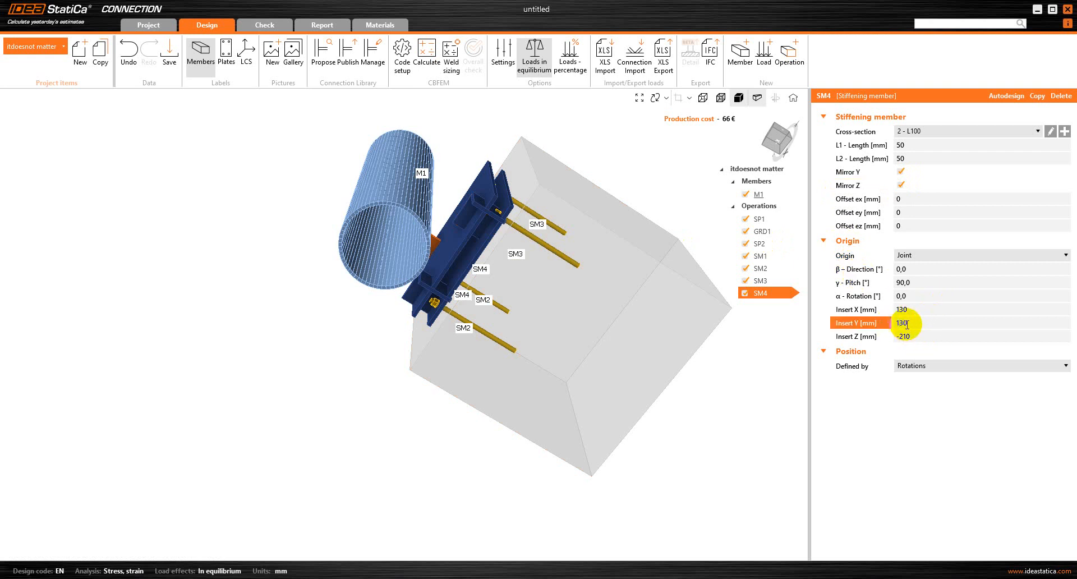
pyautogui.write('-')
pyautogui.press('Tab')
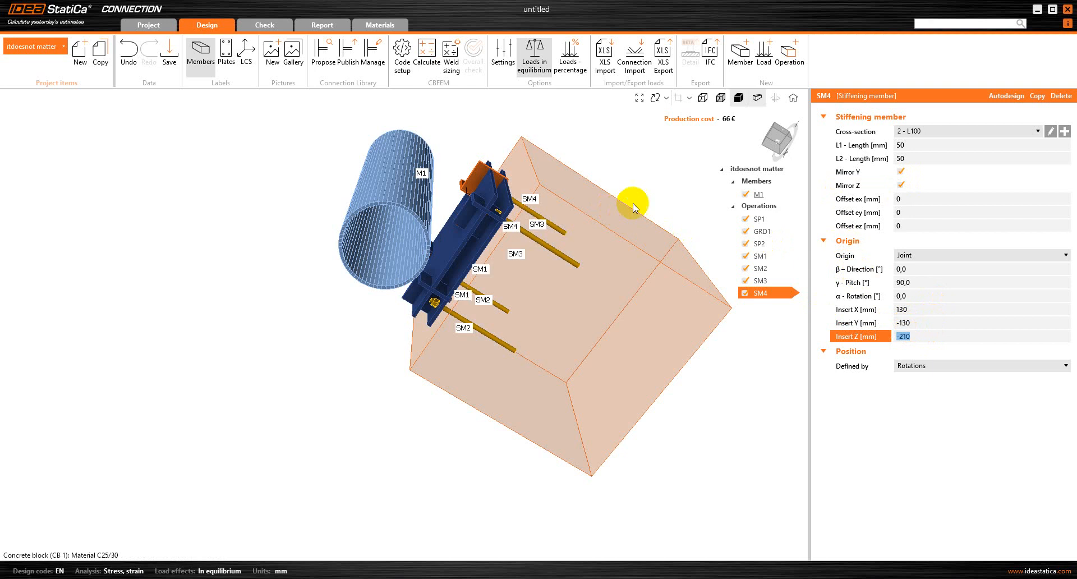
# - Turn on Mirror Z for stiffening member SM3
pyautogui.scroll(-2, 668, 197)
pyautogui.moveTo(634, 220); pyautogui.dragTo(680, 330, button='right')
pyautogui.moveTo(279, 323); pyautogui.dragTo(291, 271, button='right')
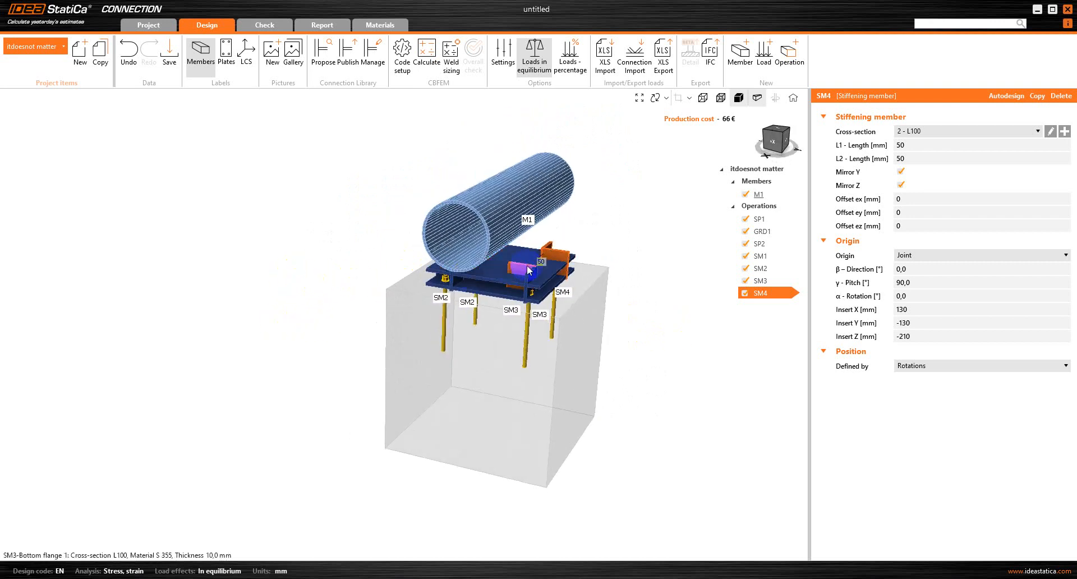
pyautogui.click(773, 280)
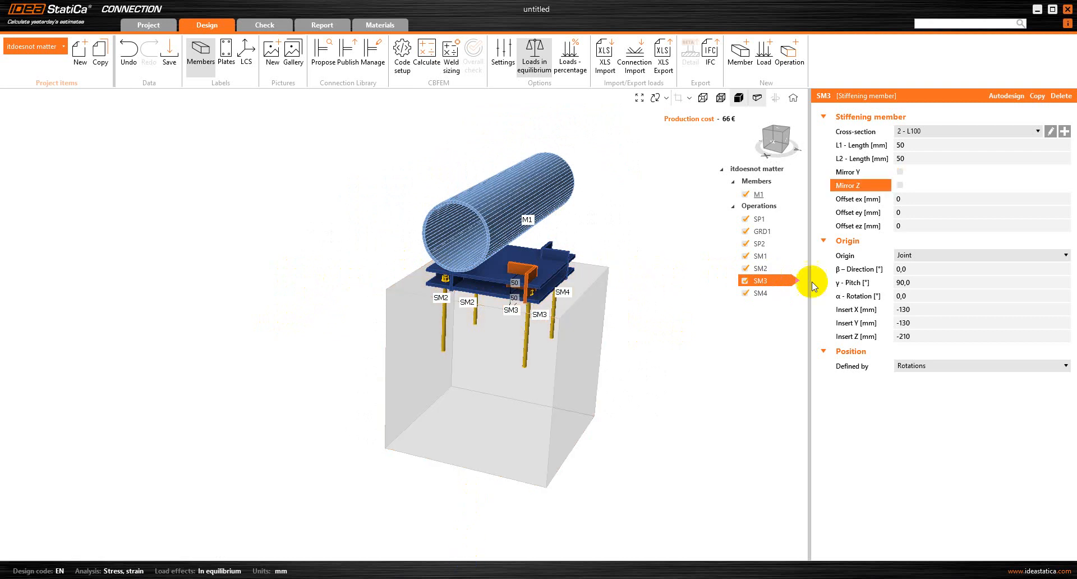
pyautogui.click(900, 185)
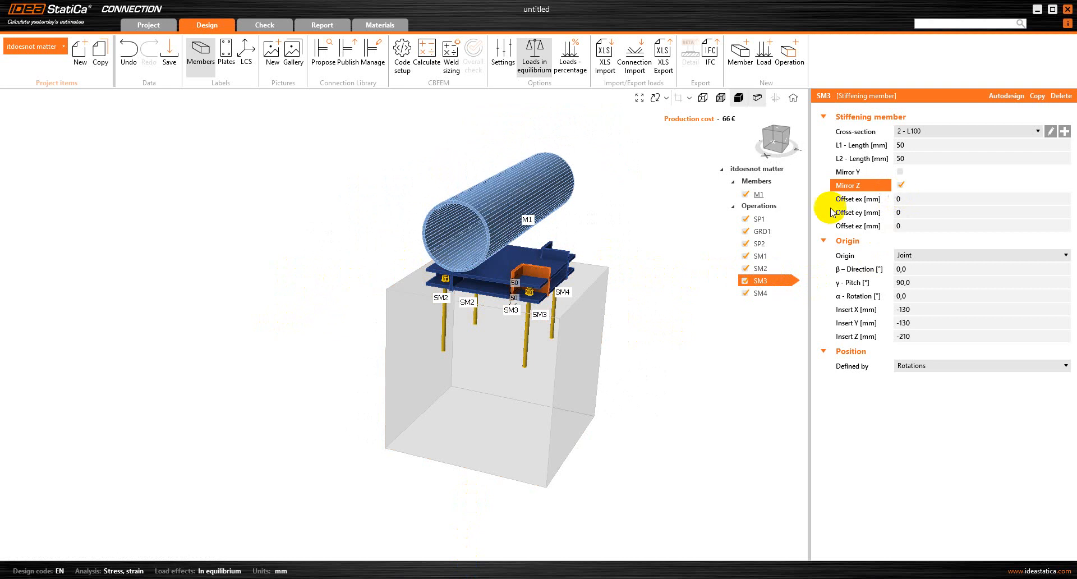
# - Compare the orientation of the corner stiffening members with the reference picture in Snipping Tool, then return to IDEA StatiCa and select SM4
pyautogui.scroll(2, 561, 275)
pyautogui.moveTo(524, 288); pyautogui.dragTo(374, 269, button='right')
pyautogui.moveTo(343, 253); pyautogui.dragTo(296, 260, button='right')
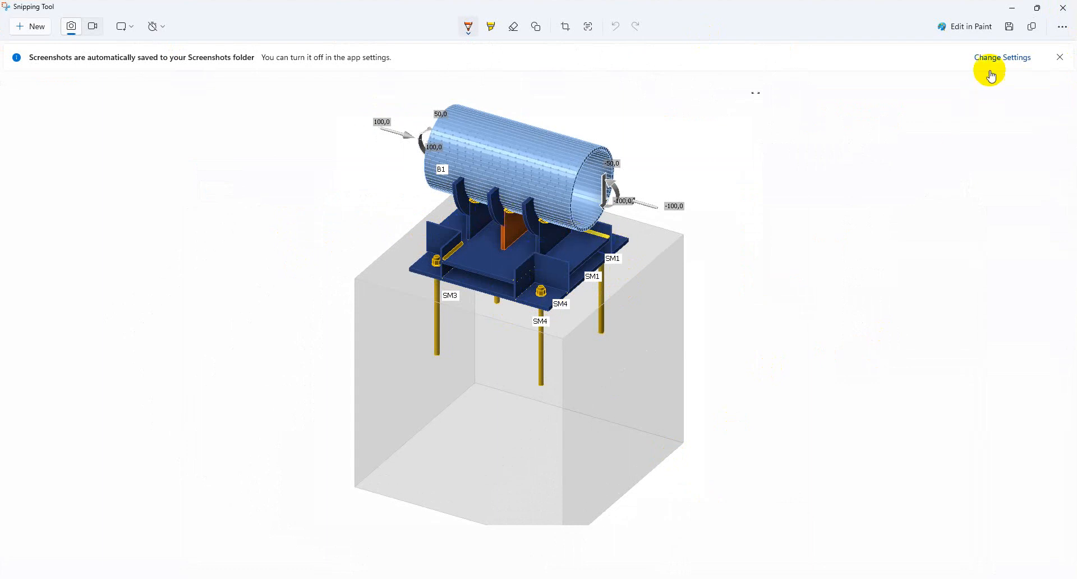
pyautogui.click(1012, 8)
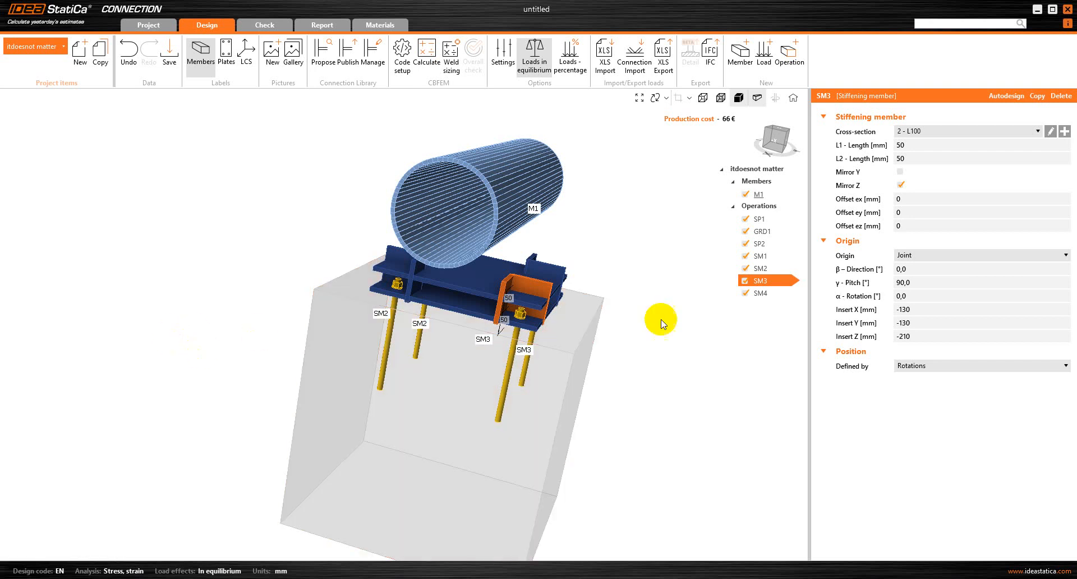
pyautogui.click(768, 295)
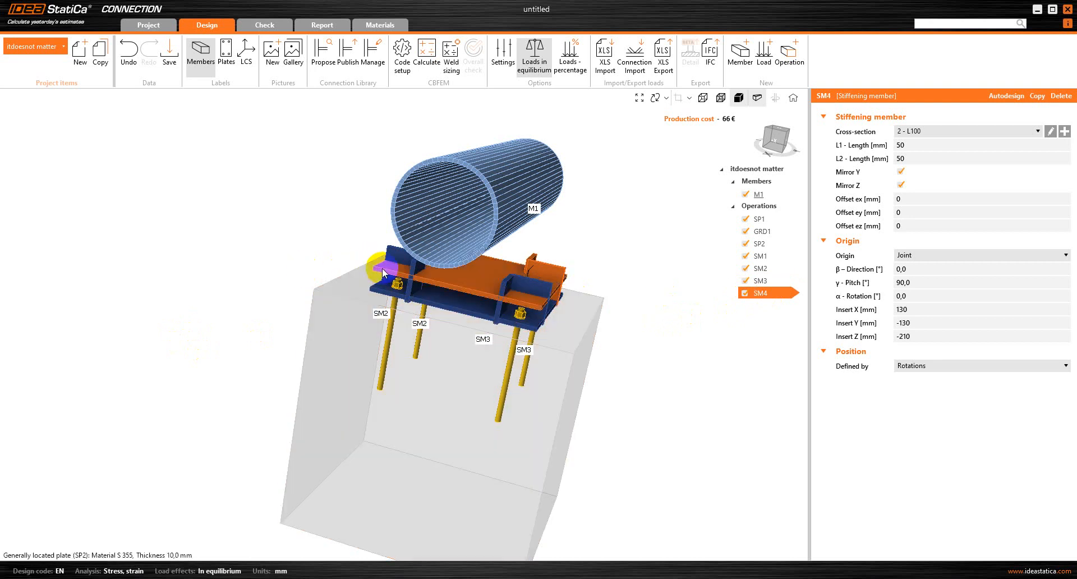
pyautogui.click(790, 56)
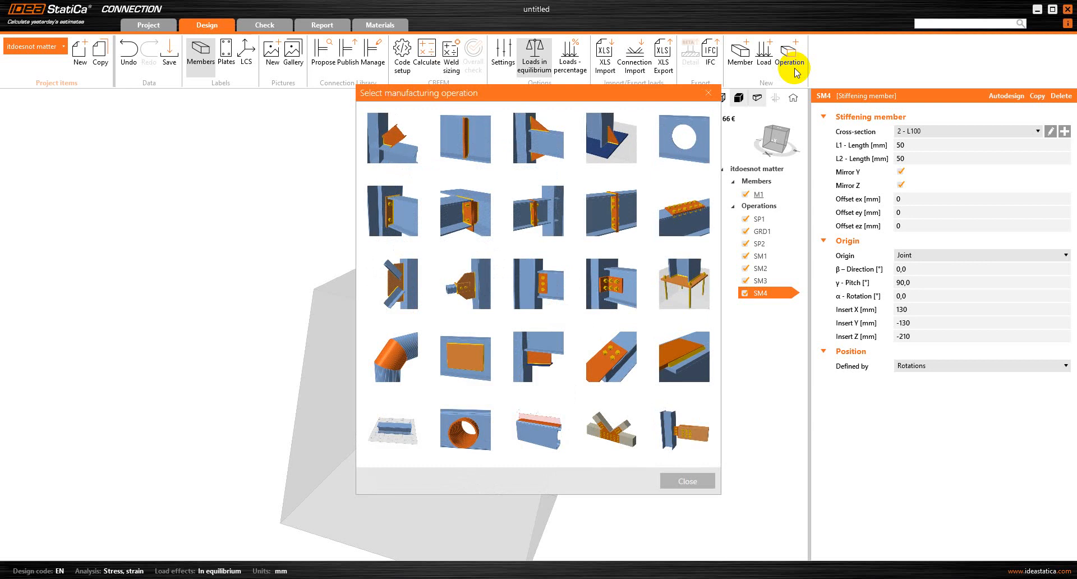
pyautogui.click(410, 146)
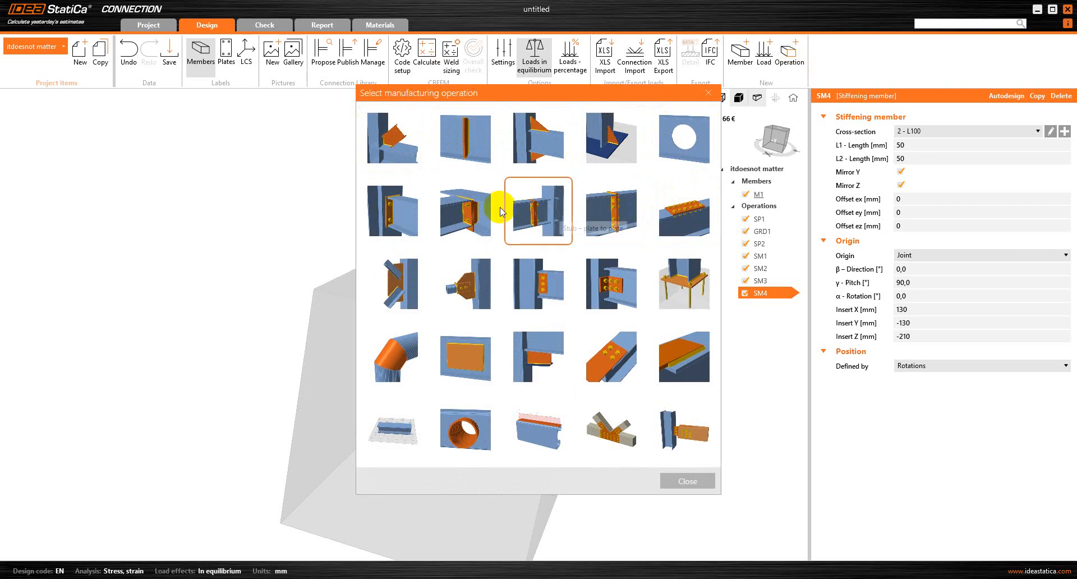
pyautogui.click(406, 147)
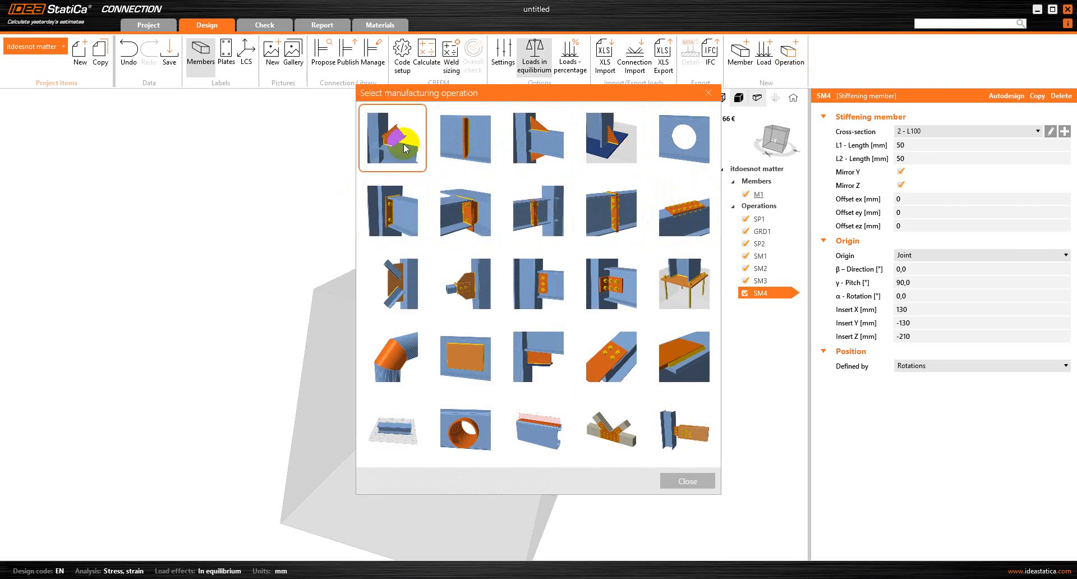
pyautogui.click(405, 148)
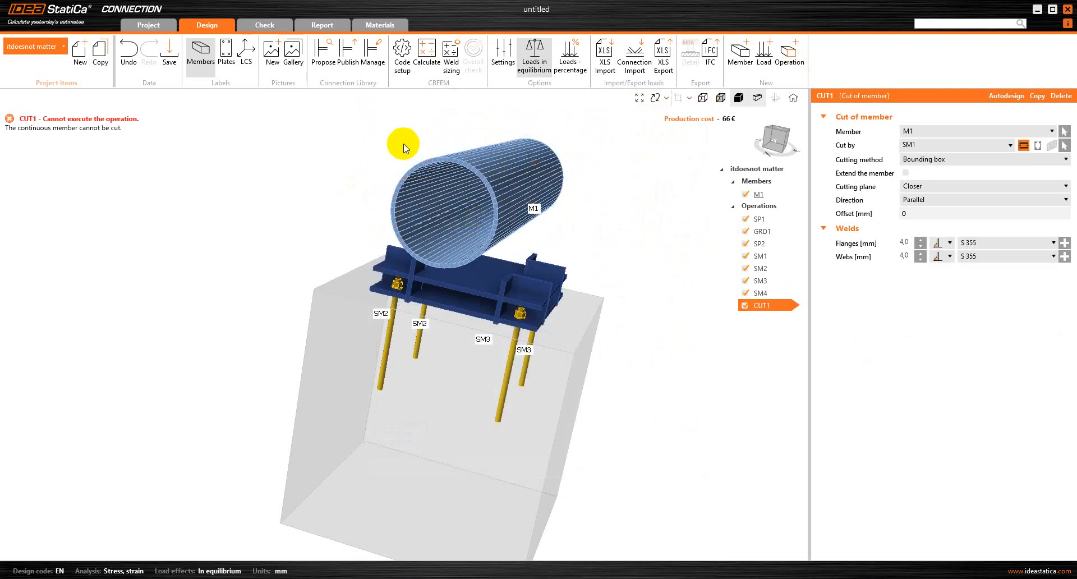
pyautogui.rightClick(747, 305)
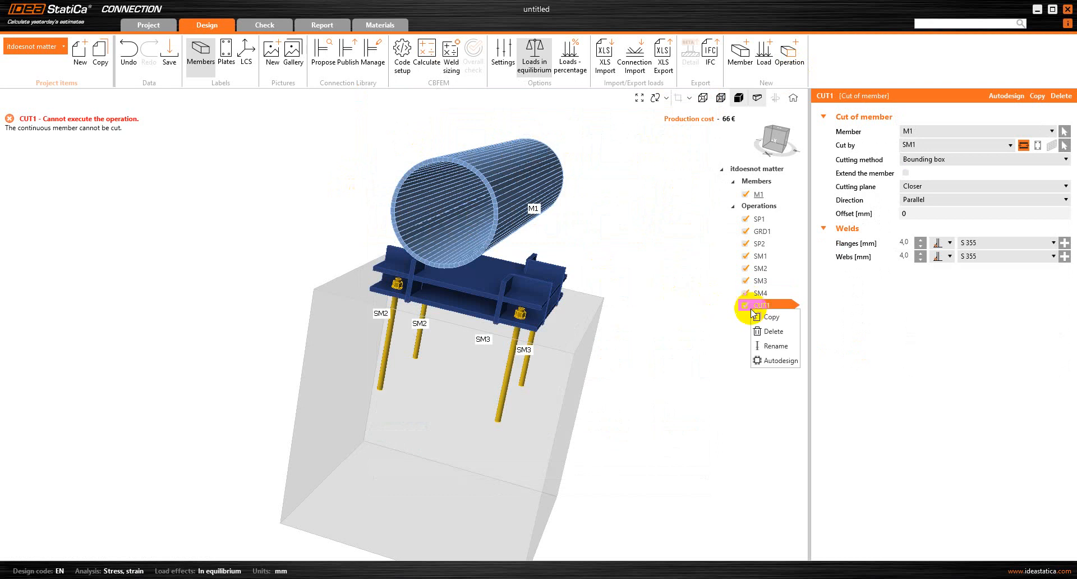
pyautogui.click(772, 331)
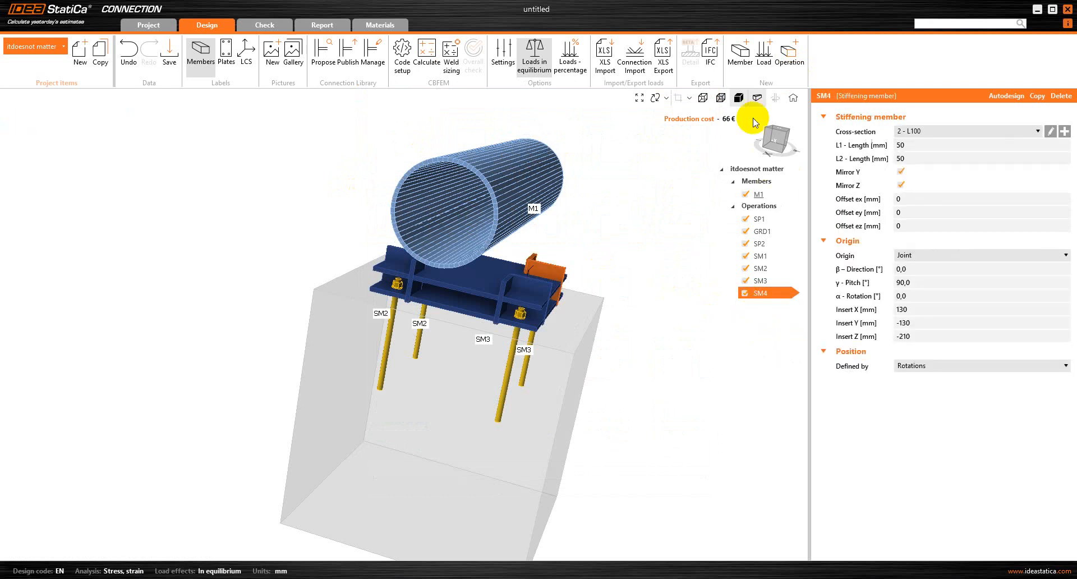
pyautogui.click(790, 62)
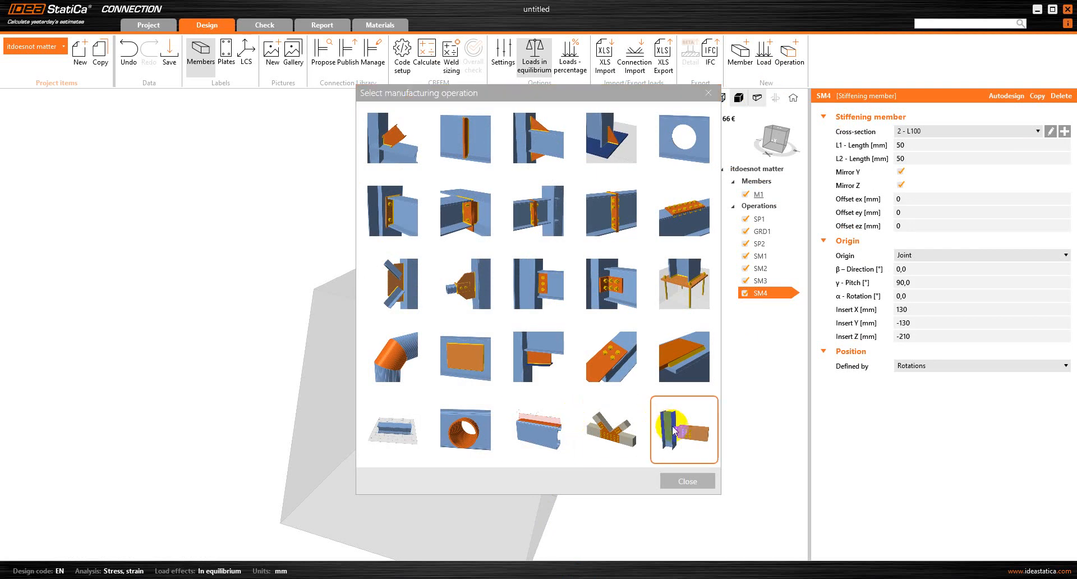
pyautogui.click(543, 349)
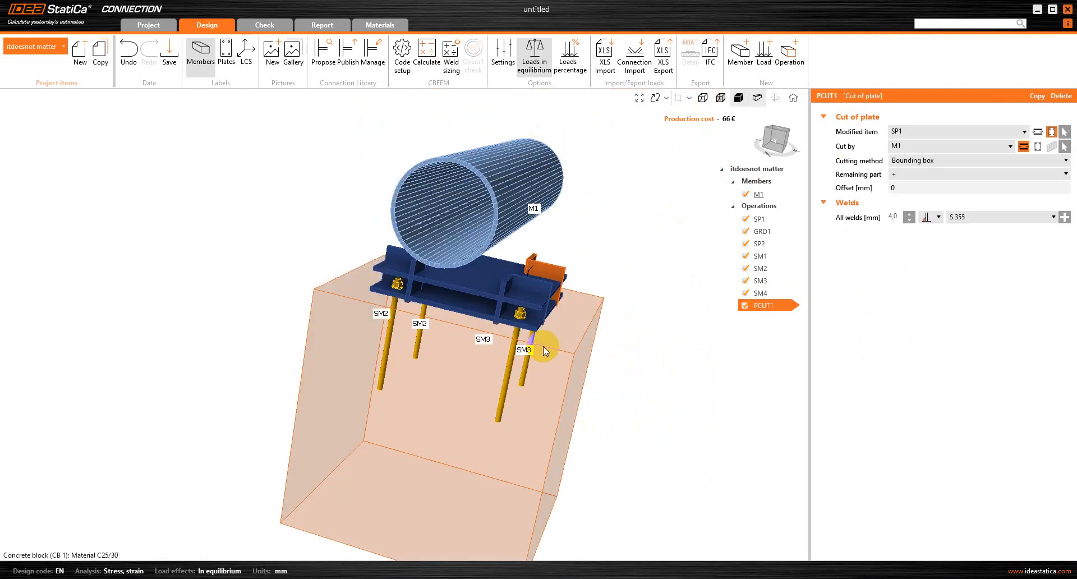
pyautogui.rightClick(752, 305)
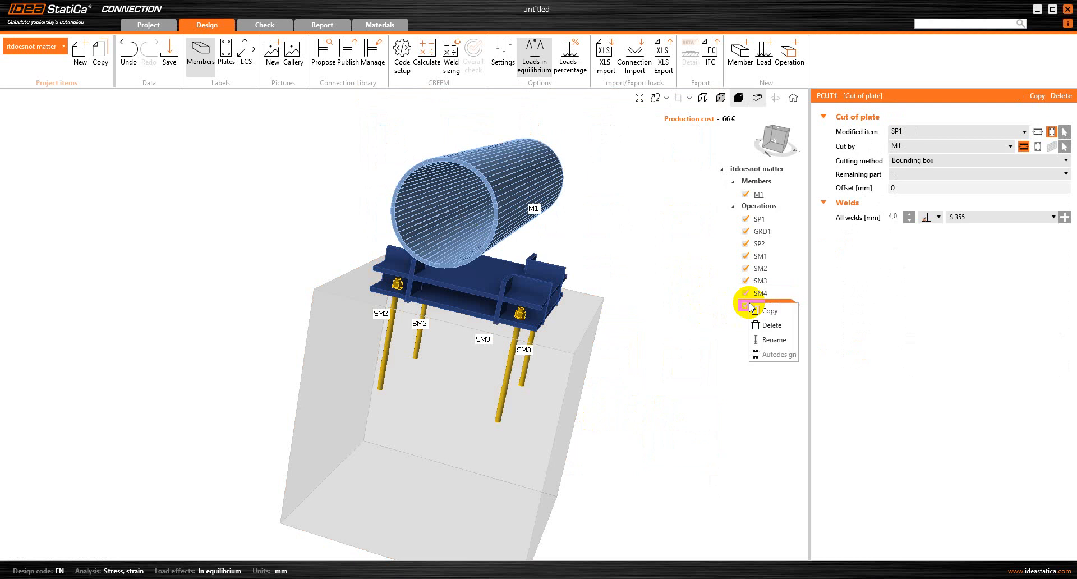
pyautogui.click(761, 326)
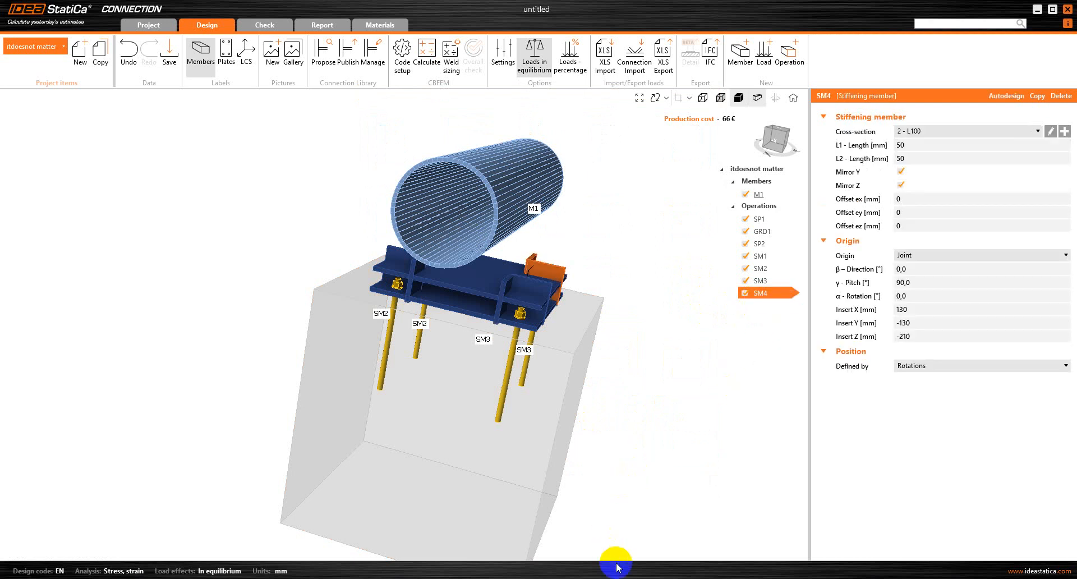
pyautogui.moveTo(663, 576)
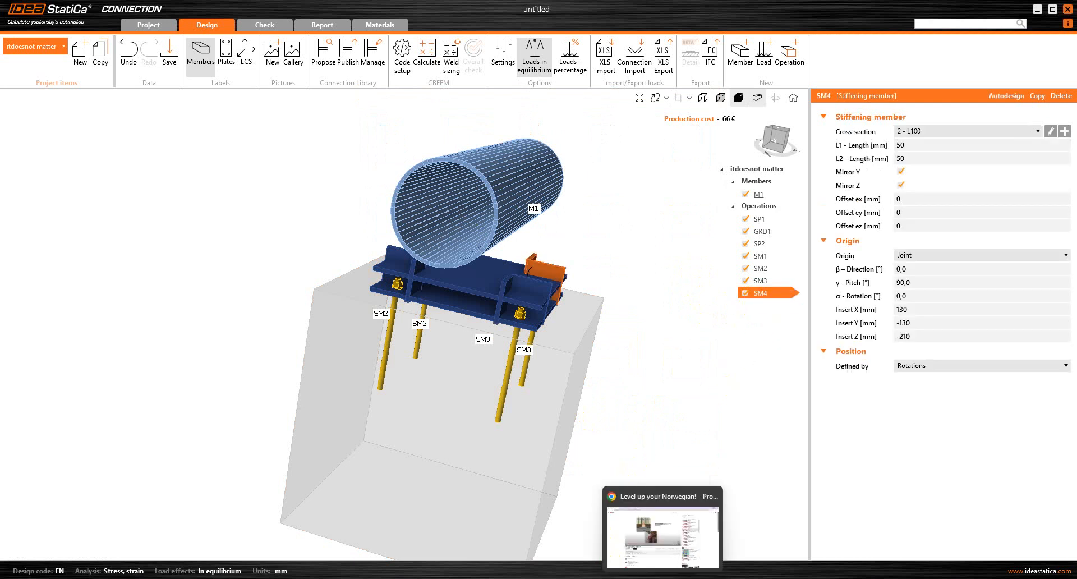
pyautogui.moveTo(762, 575)
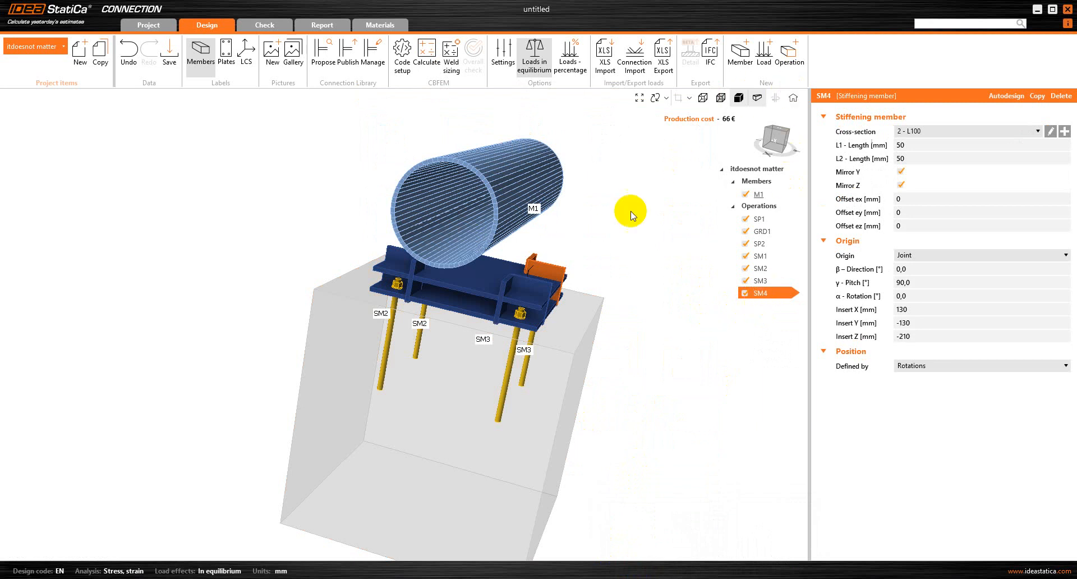
# - Add a Cut of plate operation with plate SP2 as the modified item
pyautogui.click(782, 61)
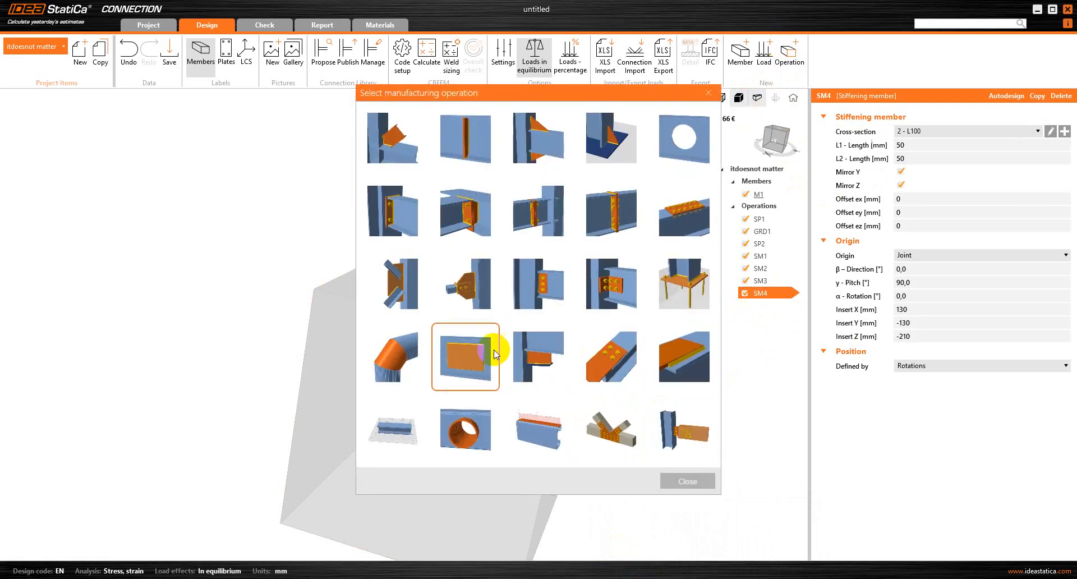
pyautogui.click(543, 359)
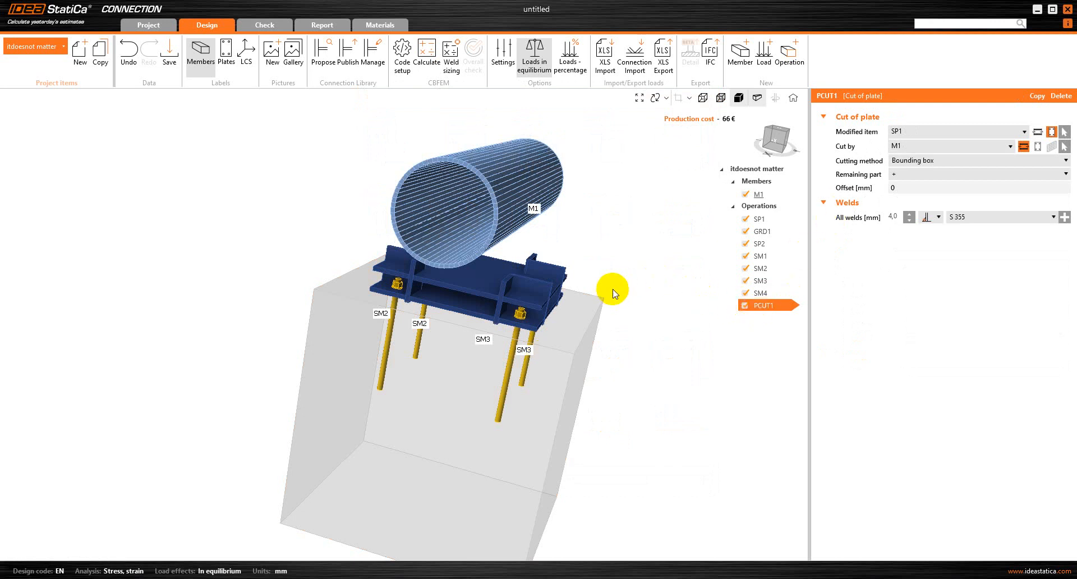
pyautogui.moveTo(644, 303); pyautogui.dragTo(588, 300, button='right')
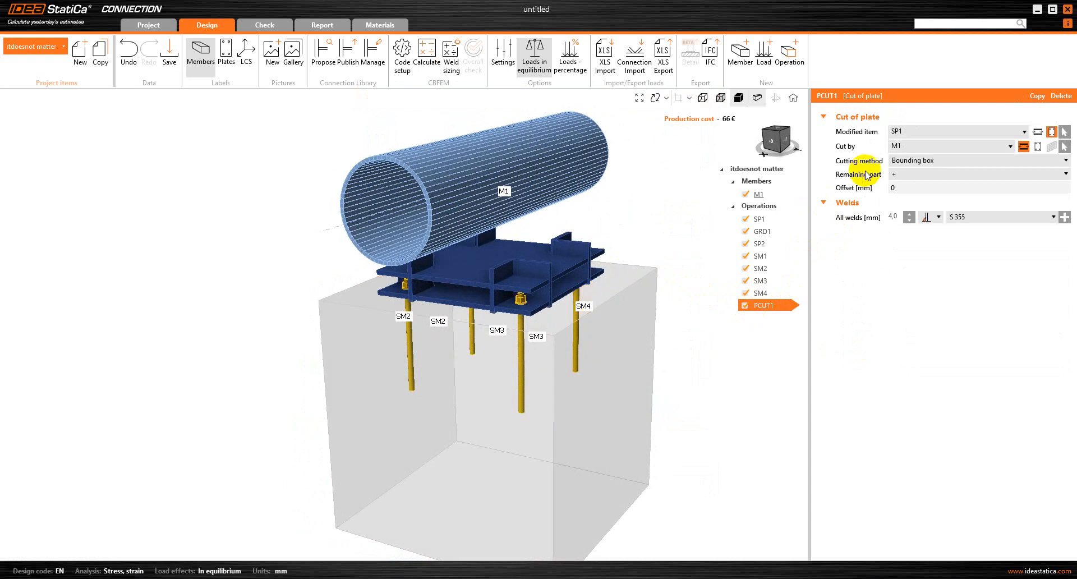
pyautogui.click(922, 132)
pyautogui.click(923, 154)
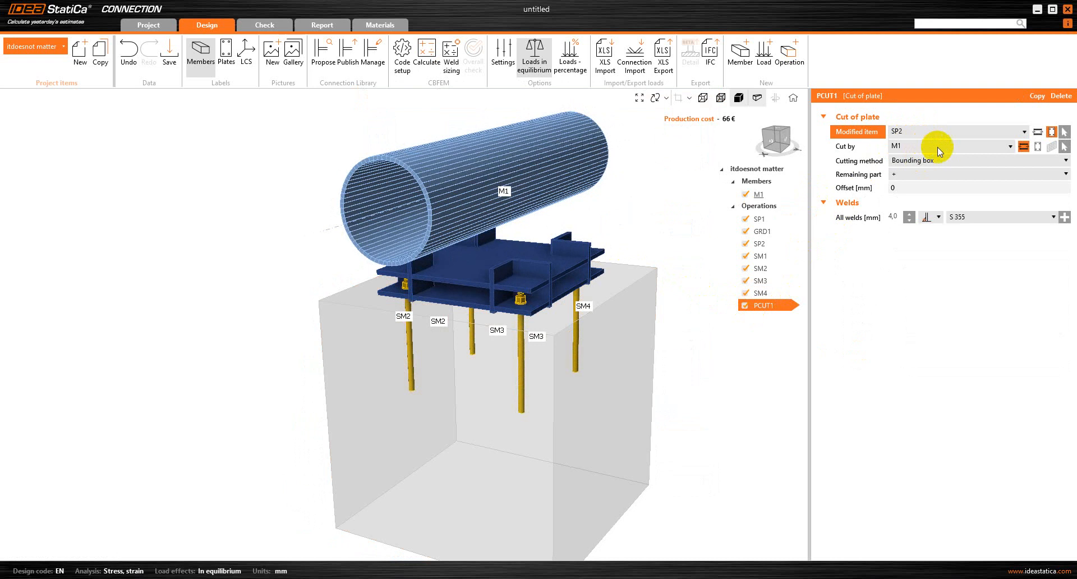
# - Try cutting plate SP2 by SM1 | Web 1 and examine the cut corner
pyautogui.click(939, 147)
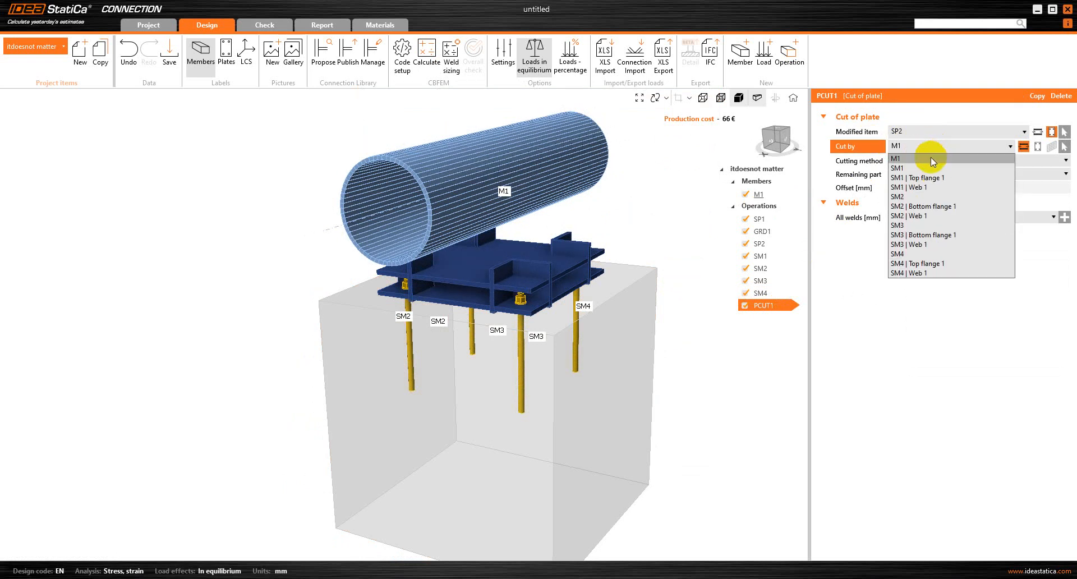
pyautogui.click(915, 187)
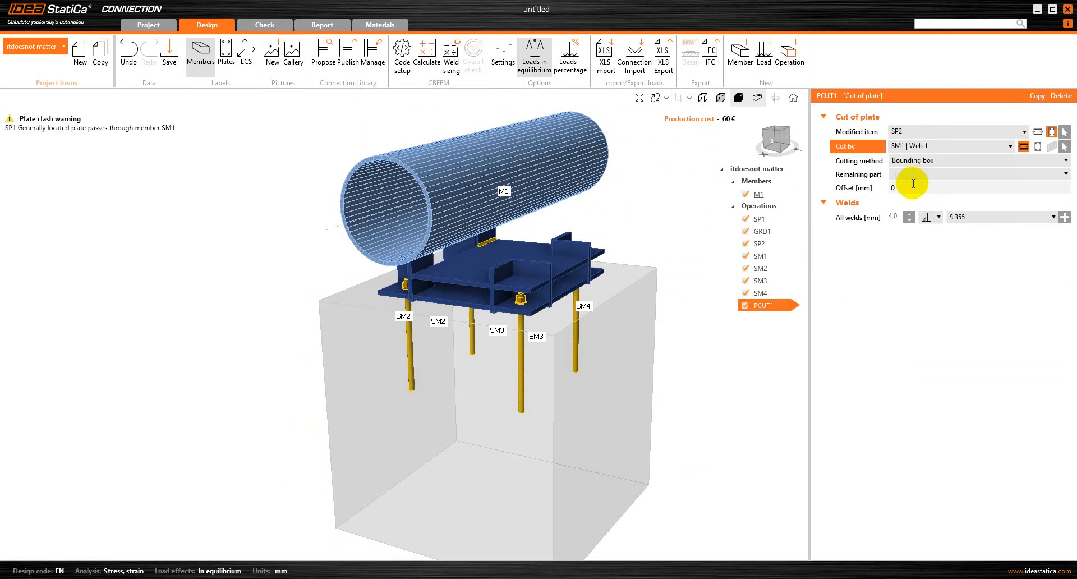
pyautogui.moveTo(211, 293); pyautogui.dragTo(368, 348, button='right')
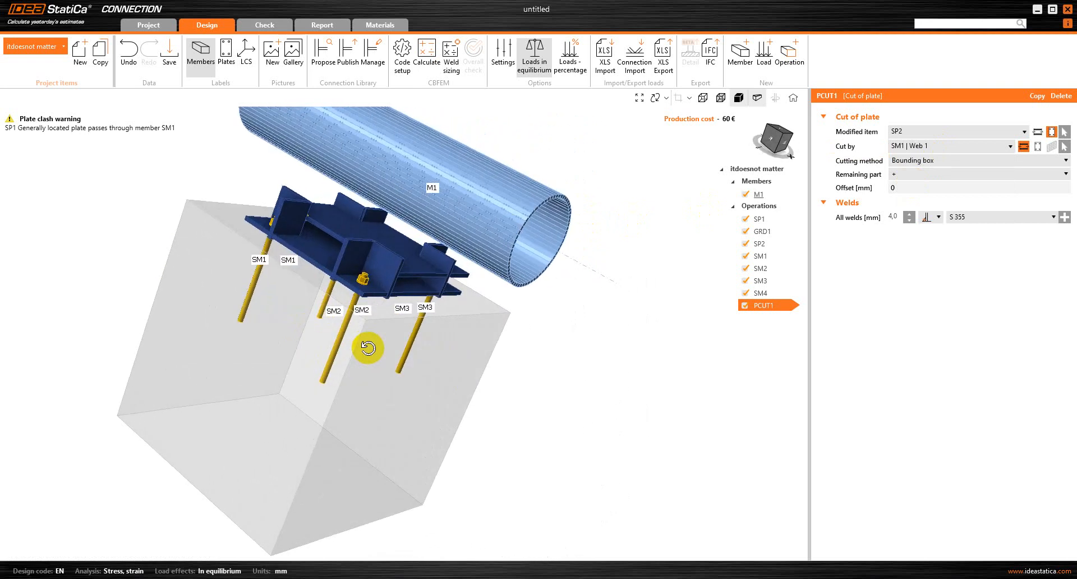
pyautogui.moveTo(214, 267); pyautogui.dragTo(210, 373, button='right')
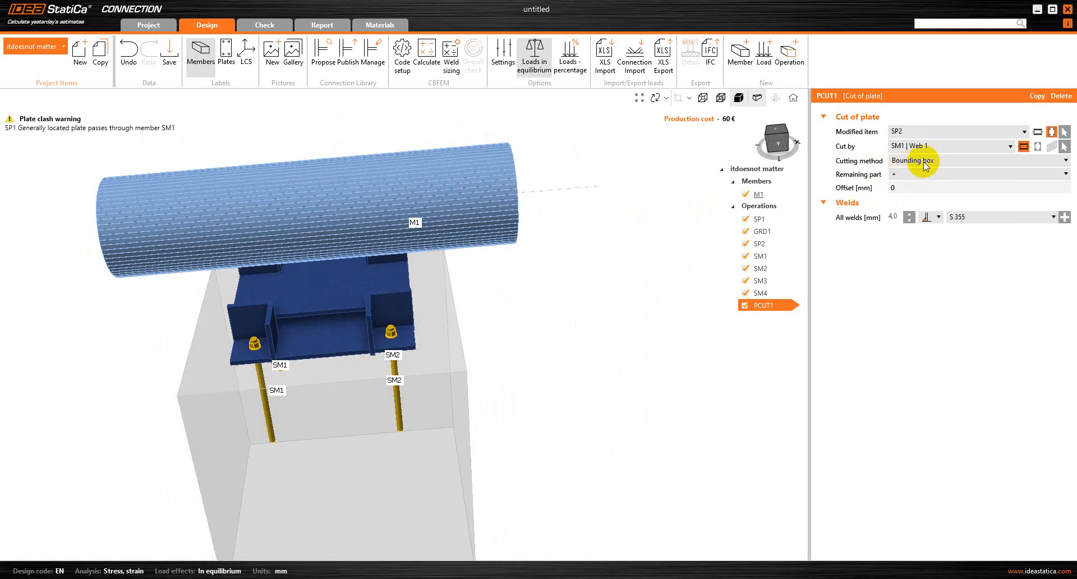
# - Cut plate SP2 by the whole stiffening member SM1, comparing the result with a cut by SM1 | Web 1
pyautogui.click(957, 149)
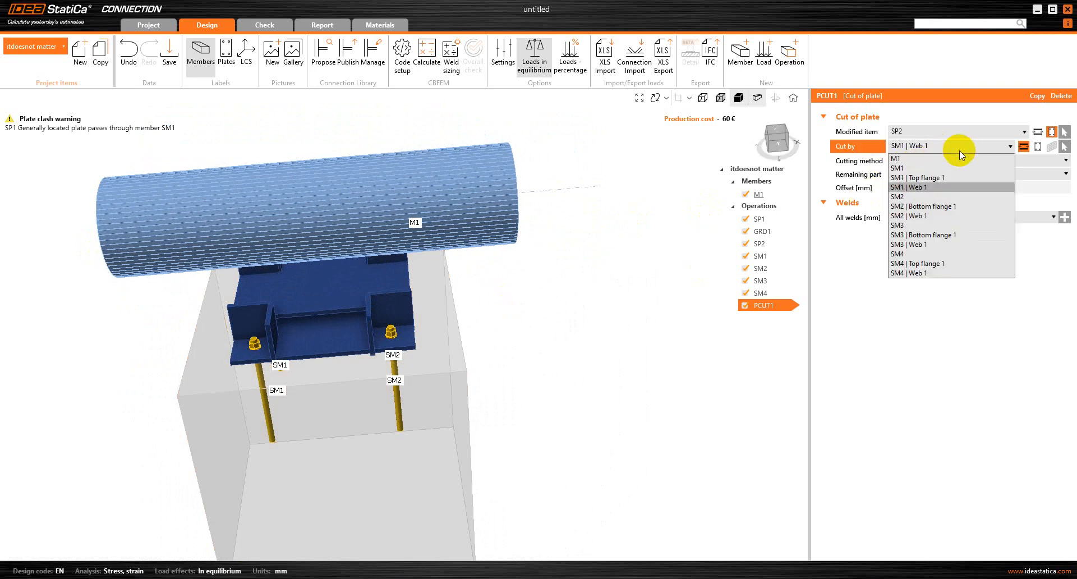
pyautogui.click(944, 168)
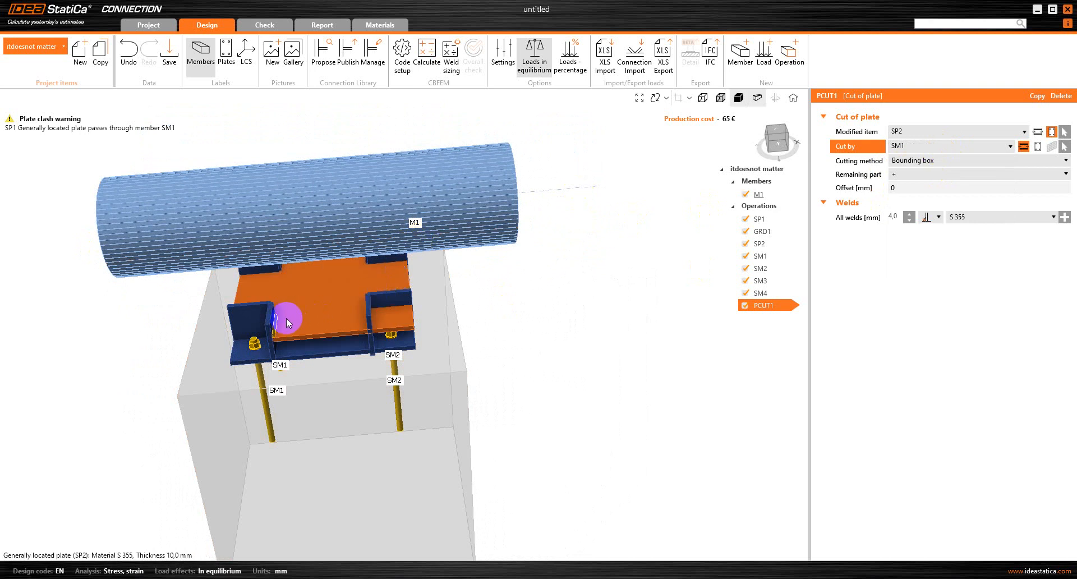
pyautogui.click(976, 148)
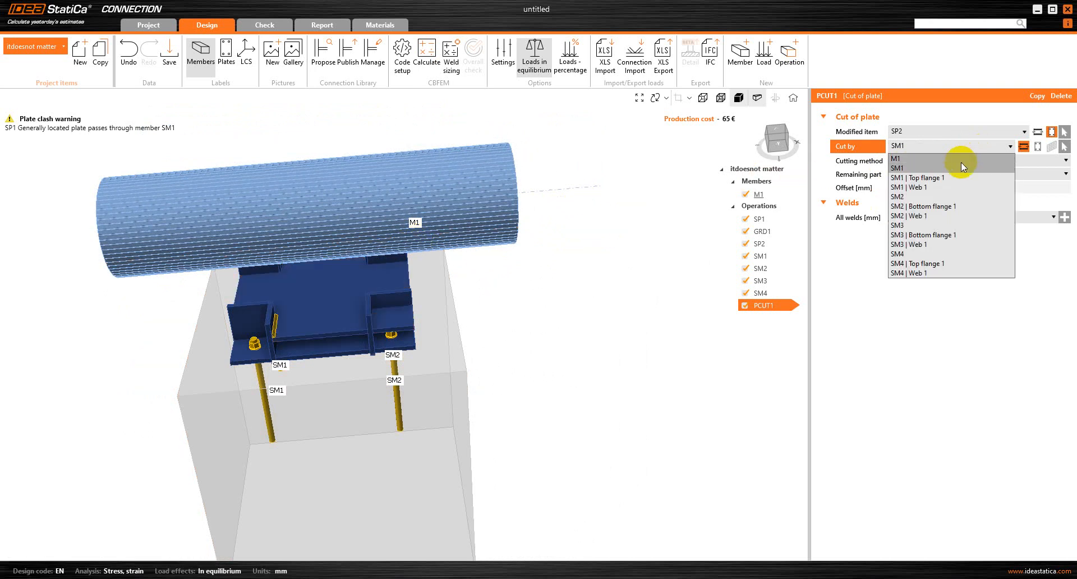
pyautogui.click(940, 187)
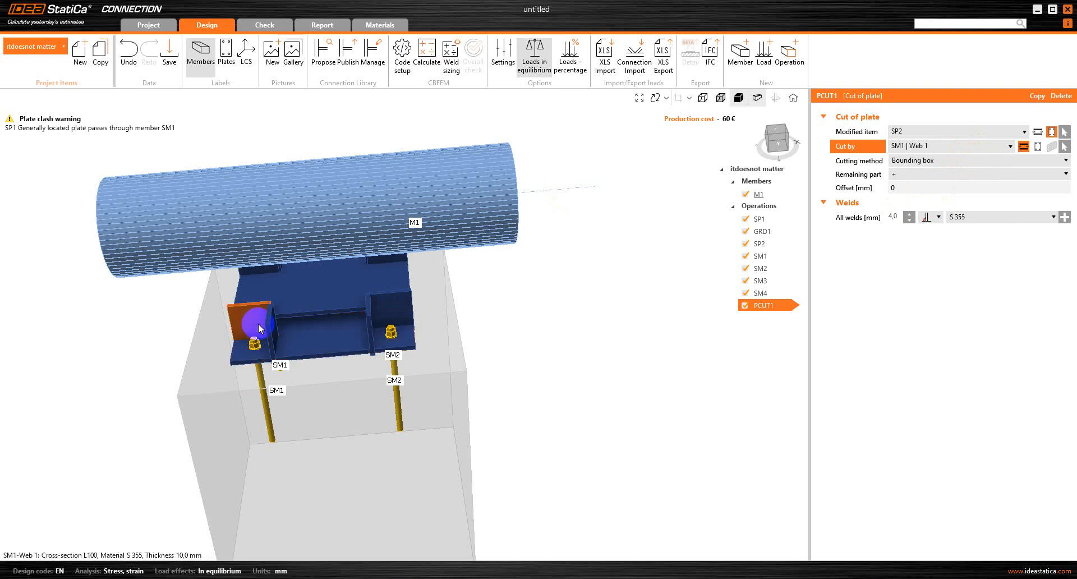
pyautogui.click(925, 148)
pyautogui.click(925, 169)
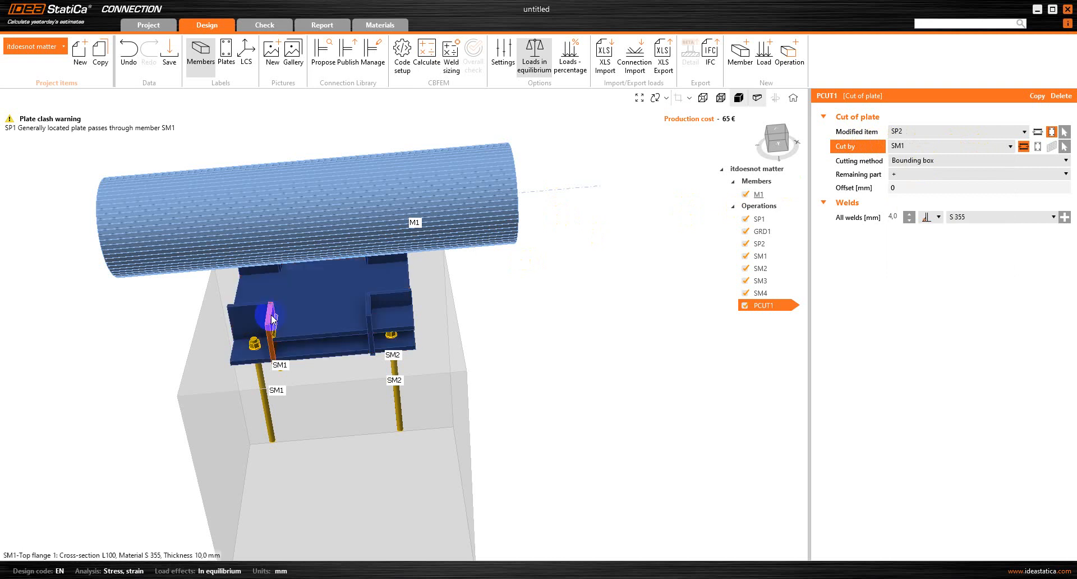
# - Change the cutting method of the SP2 plate cut by SM1 to Surface
pyautogui.click(931, 161)
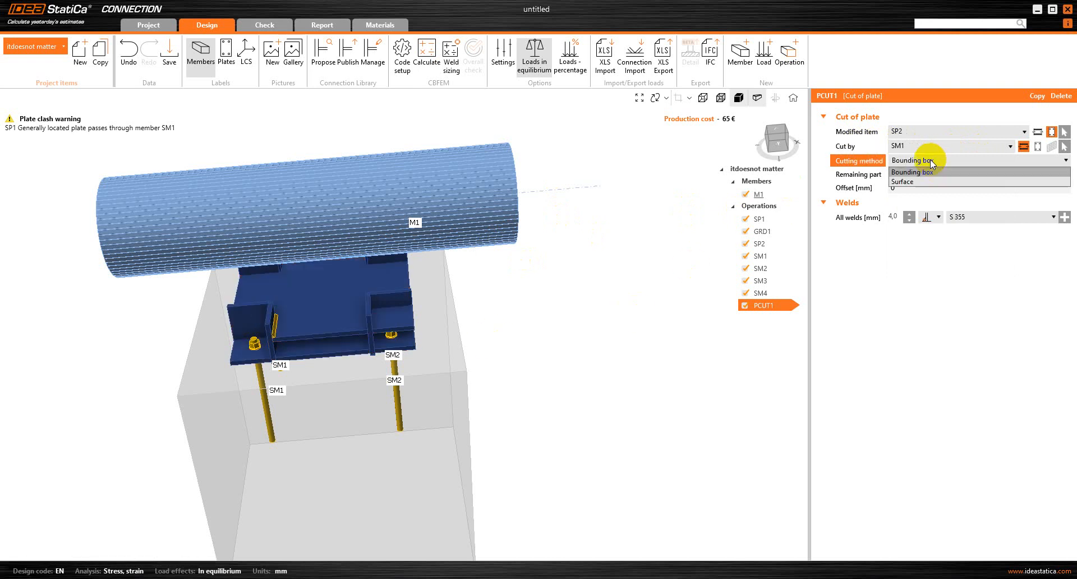
pyautogui.click(931, 190)
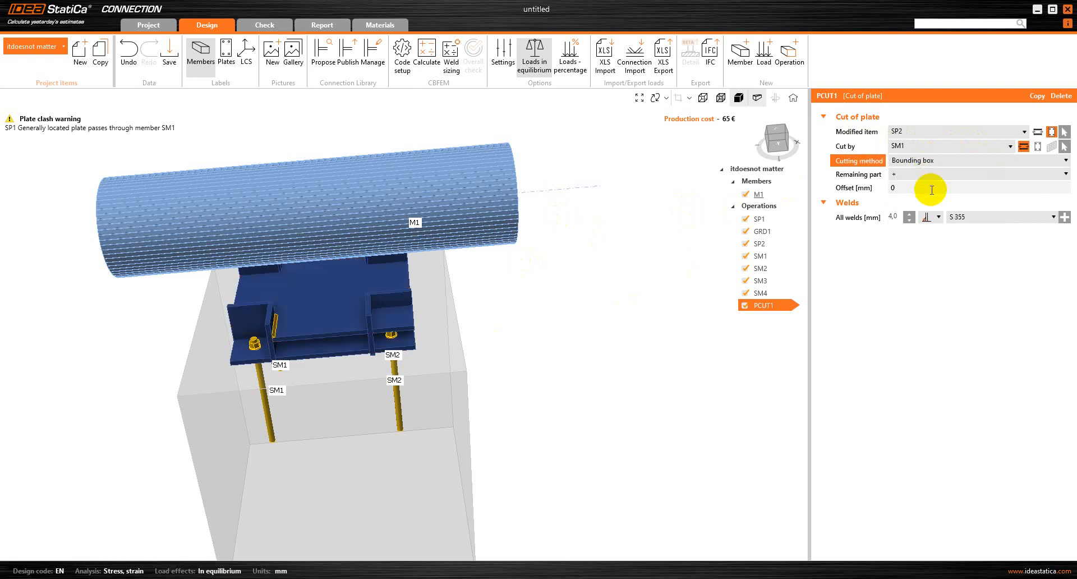
pyautogui.click(929, 161)
pyautogui.click(928, 181)
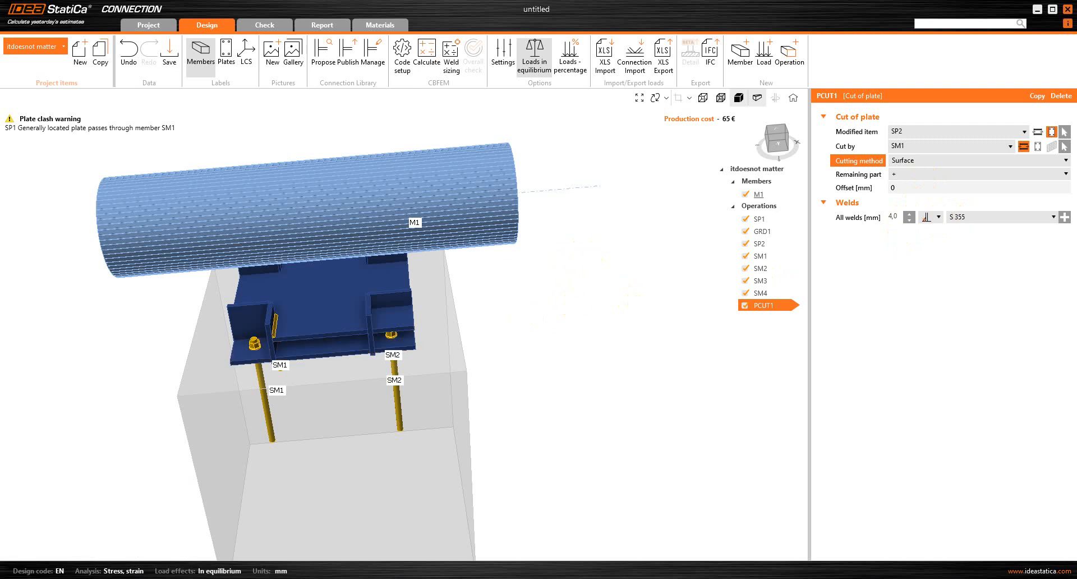
pyautogui.scroll(-2, 634, 379)
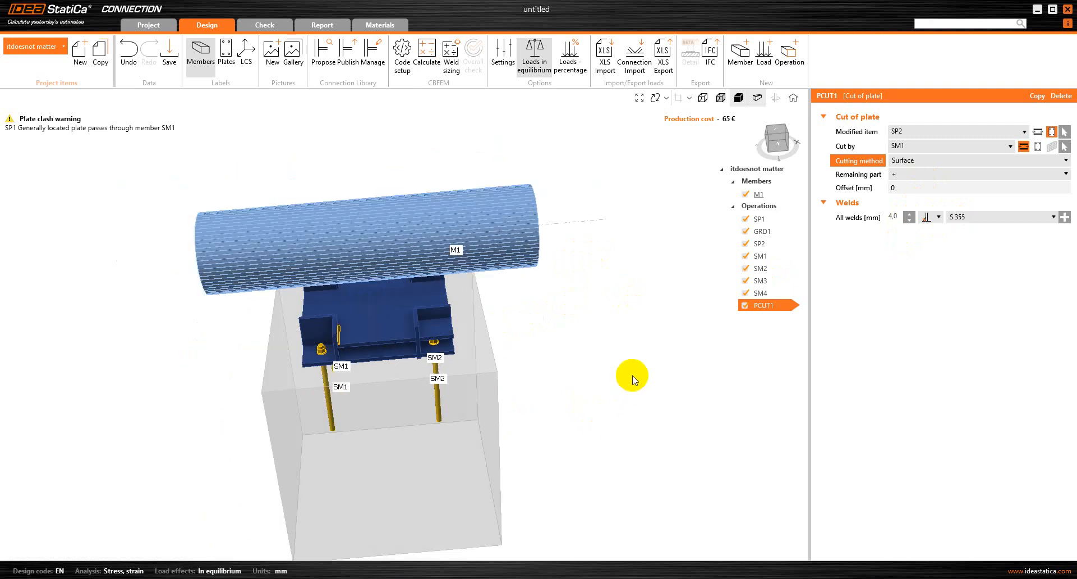
pyautogui.scroll(2, 341, 329)
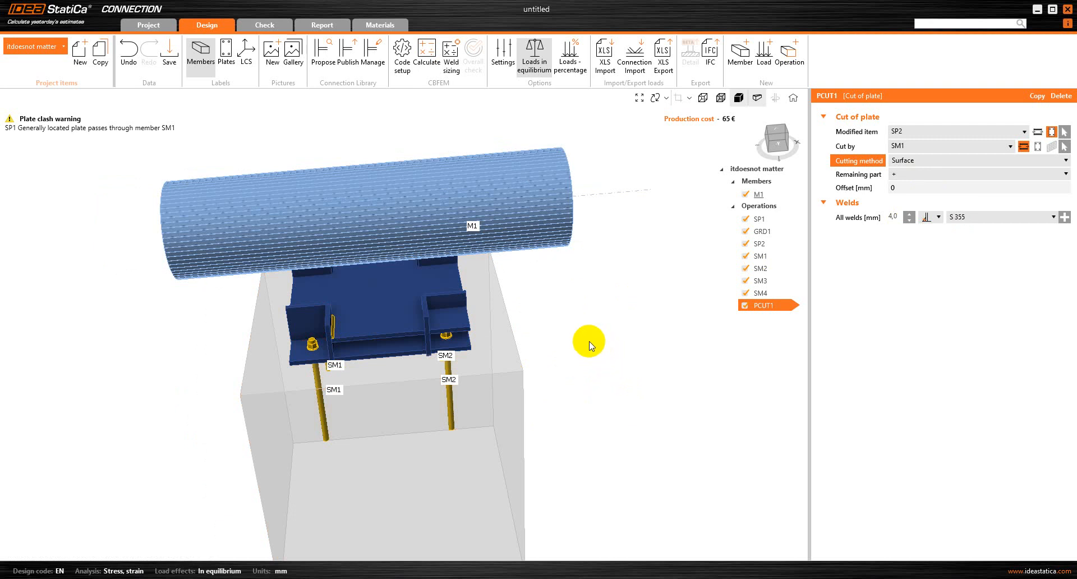
# - Add a work plane operation with its origin Z at -245 mm, level with the base plate
pyautogui.click(790, 63)
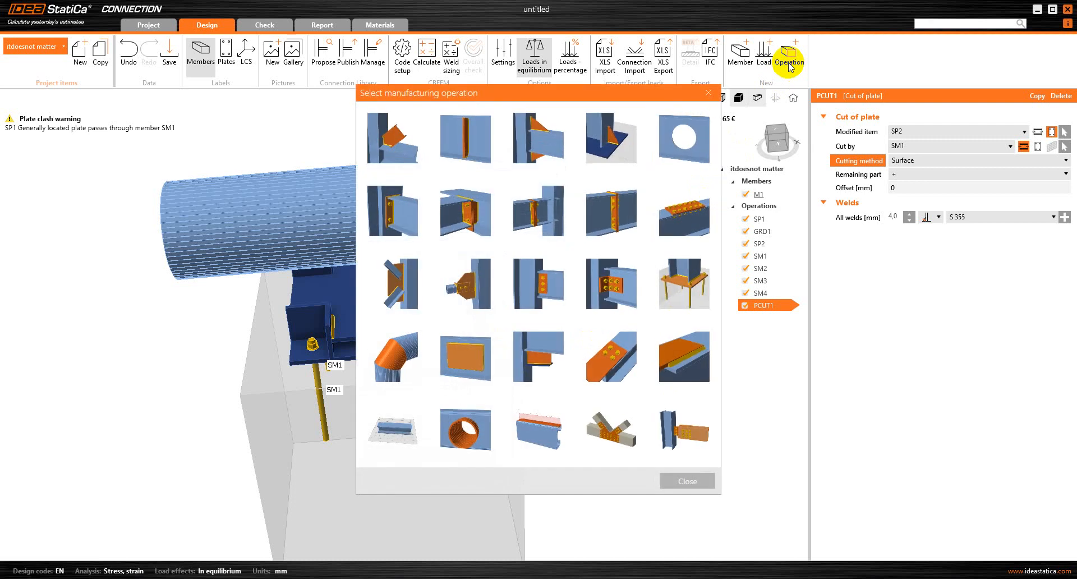
pyautogui.click(381, 414)
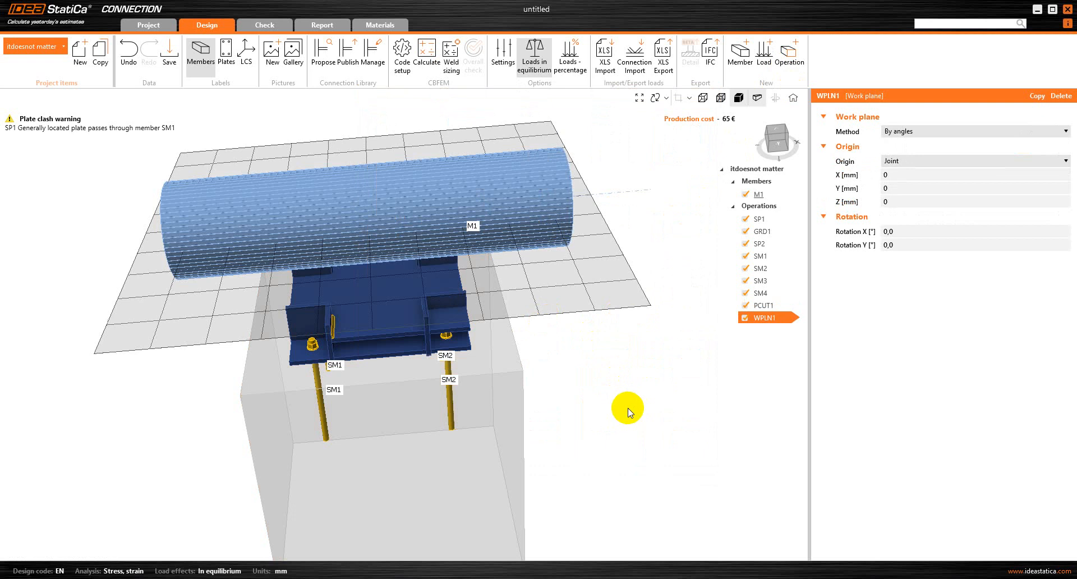
pyautogui.moveTo(629, 412); pyautogui.dragTo(618, 374, button='right')
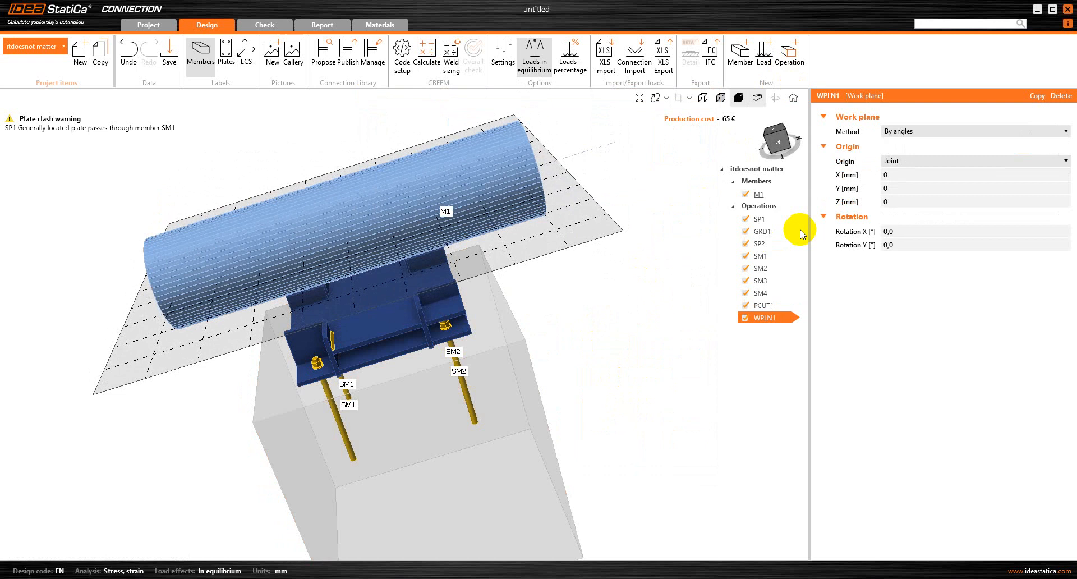
pyautogui.click(904, 203)
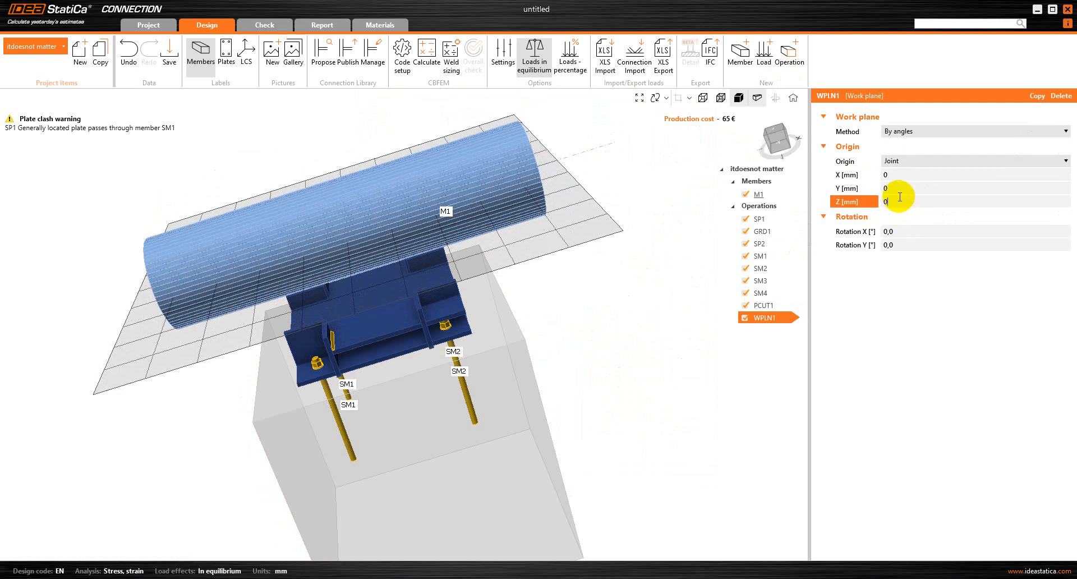
pyautogui.press('BackSpace')
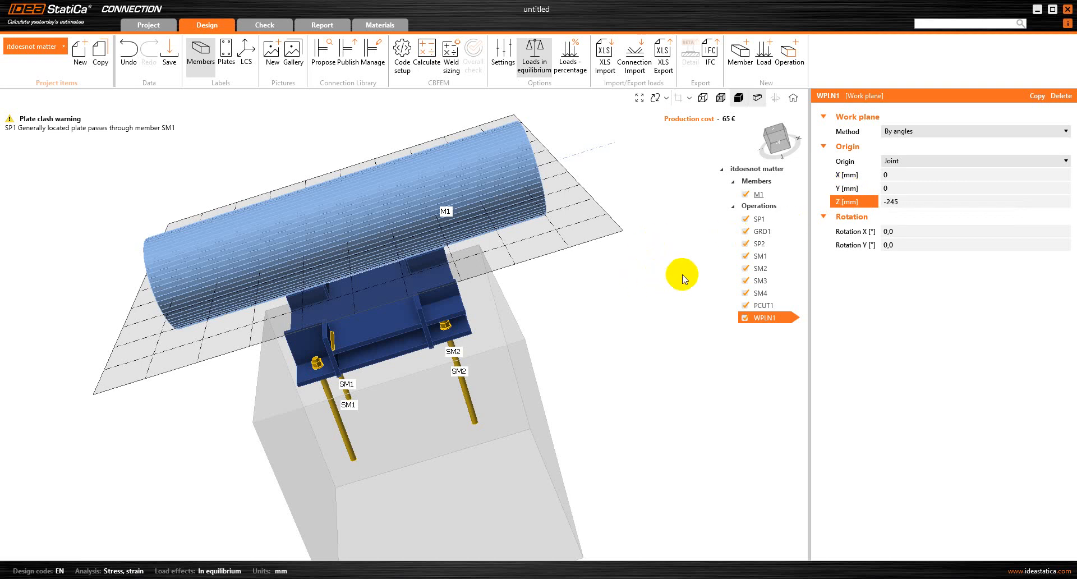
pyautogui.press('Tab')
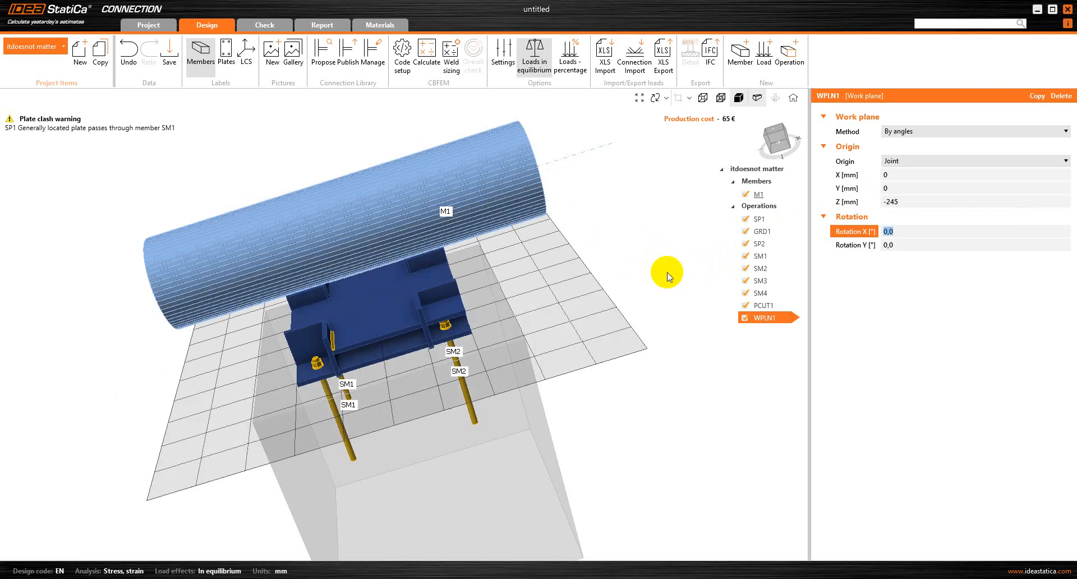
pyautogui.moveTo(529, 509); pyautogui.dragTo(584, 447, button='right')
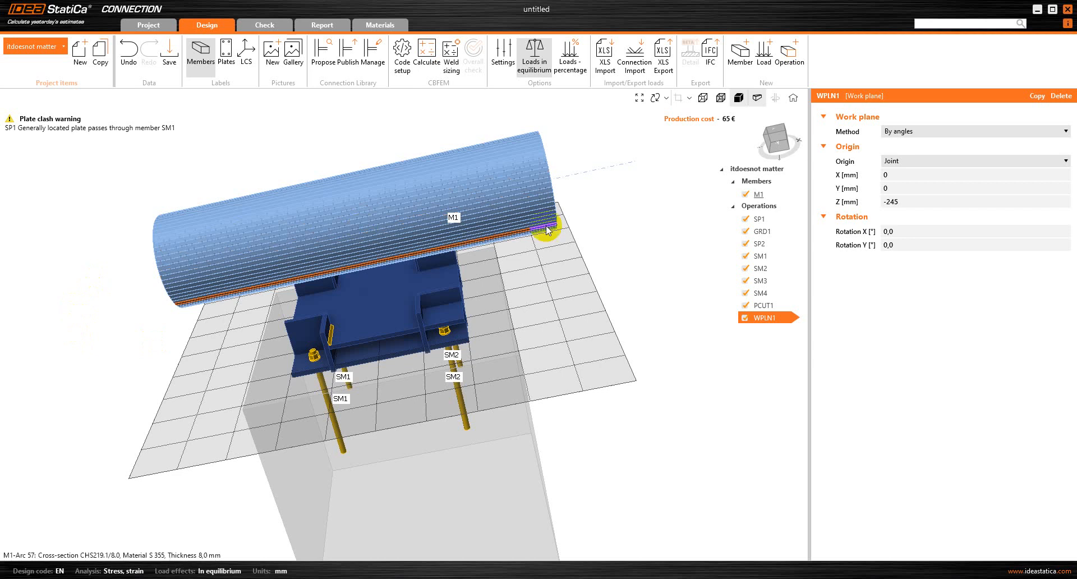
# - Add a Cut of member operation cutting the beginning of SM1 by work plane WPLN1 and inspect the trimmed stiffener
pyautogui.click(785, 54)
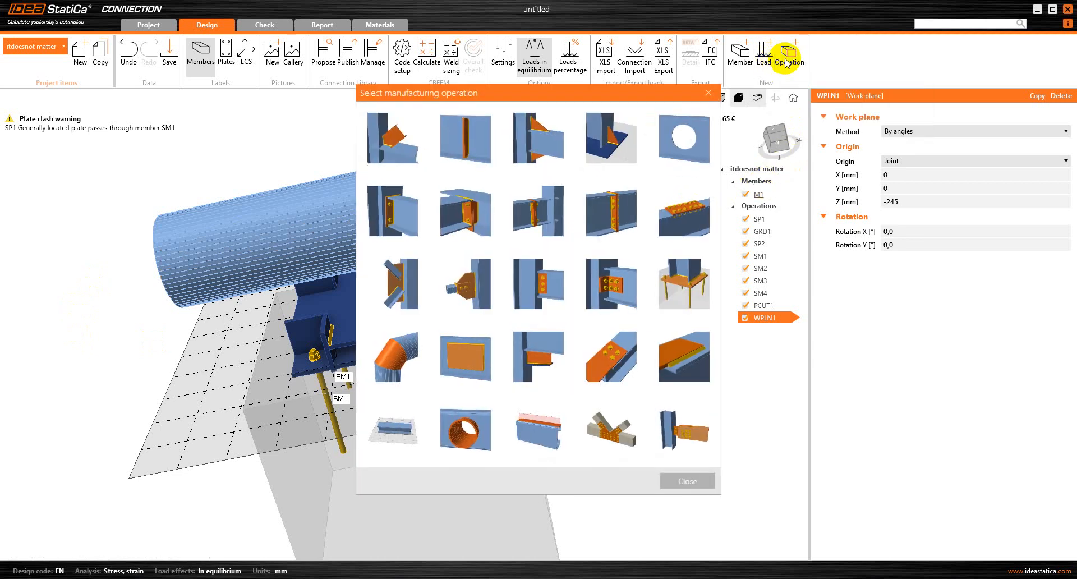
pyautogui.click(411, 146)
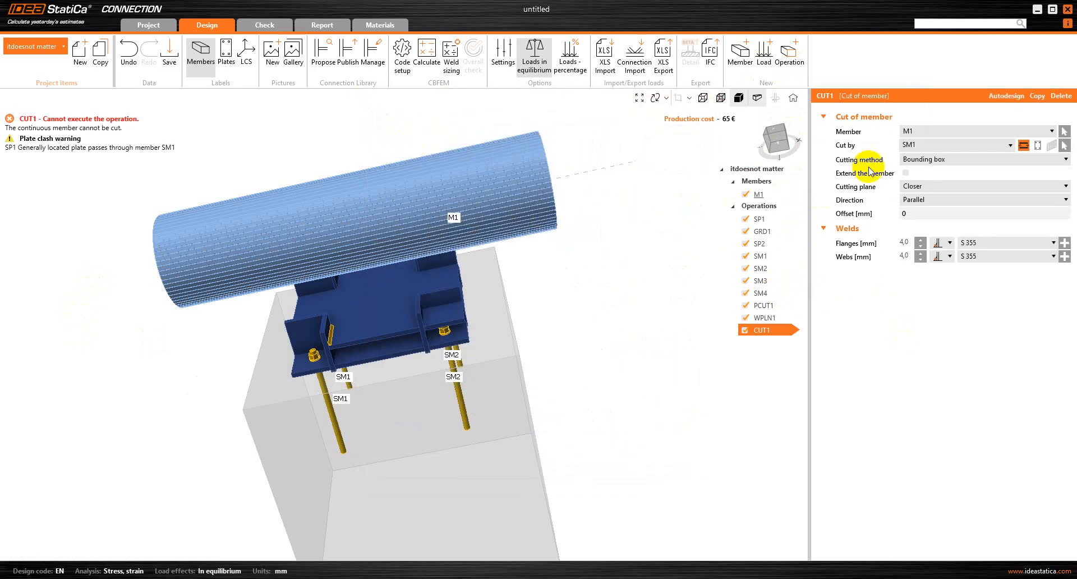
pyautogui.click(927, 133)
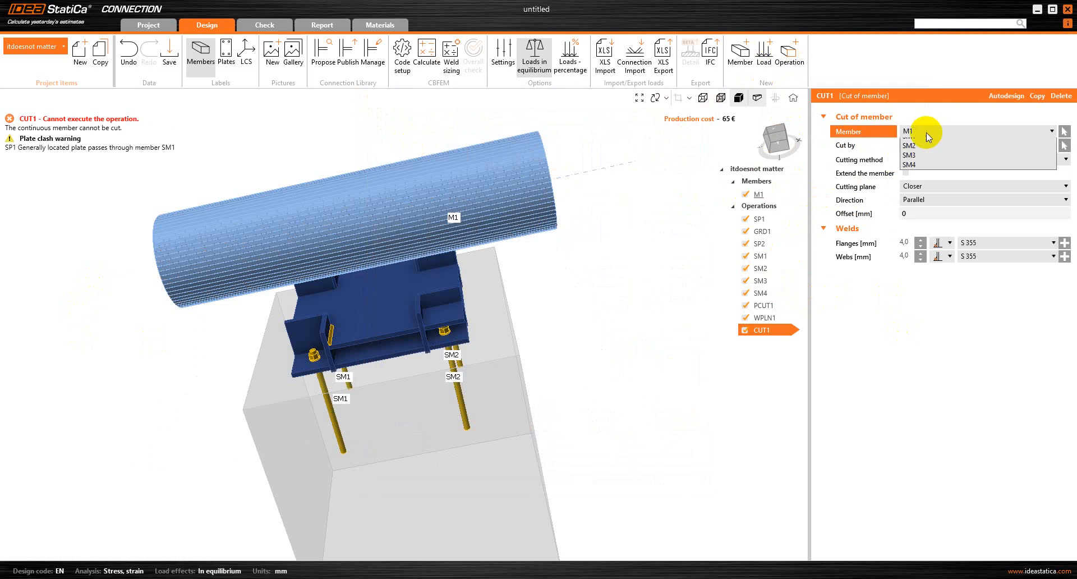
pyautogui.click(925, 153)
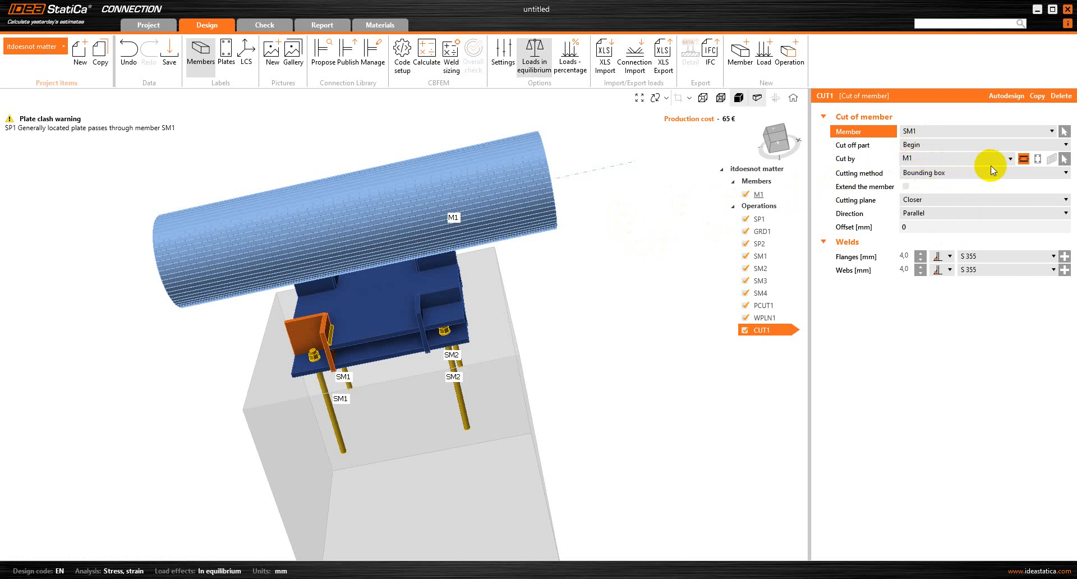
pyautogui.click(1051, 159)
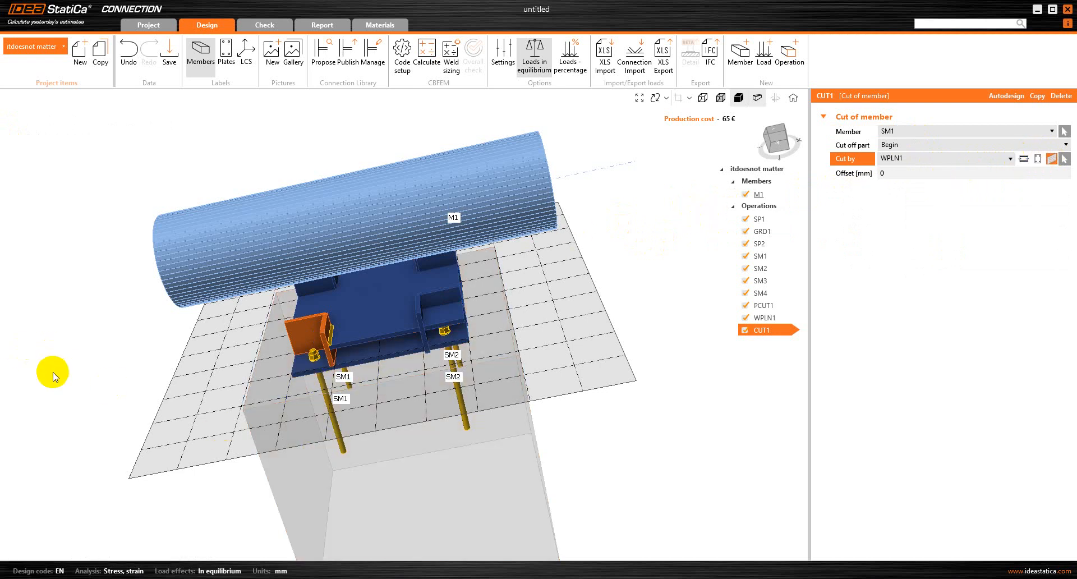
pyautogui.moveTo(100, 390); pyautogui.dragTo(217, 381, button='right')
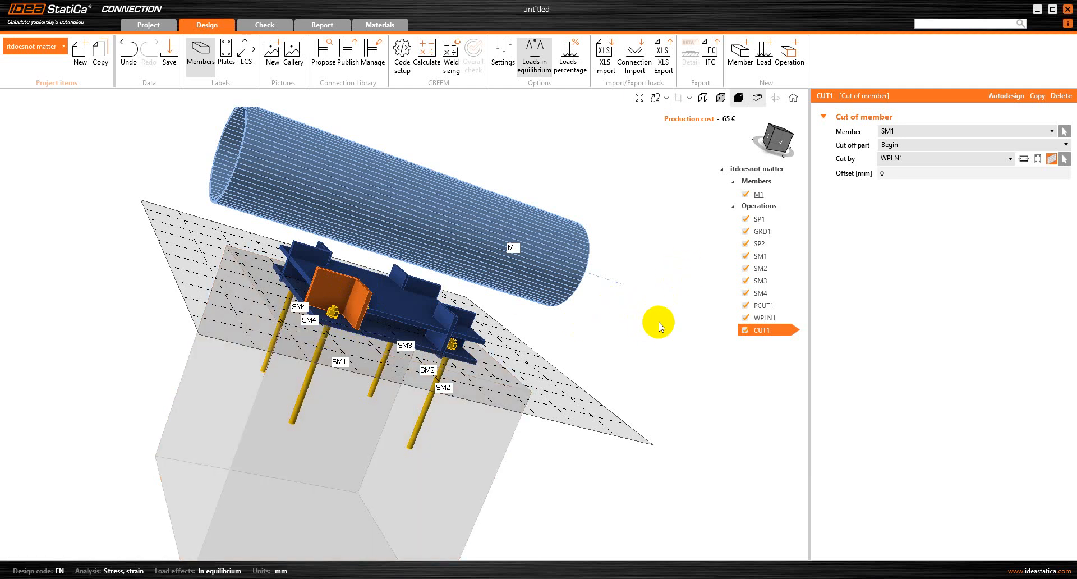
pyautogui.moveTo(658, 322); pyautogui.dragTo(652, 327, button='right')
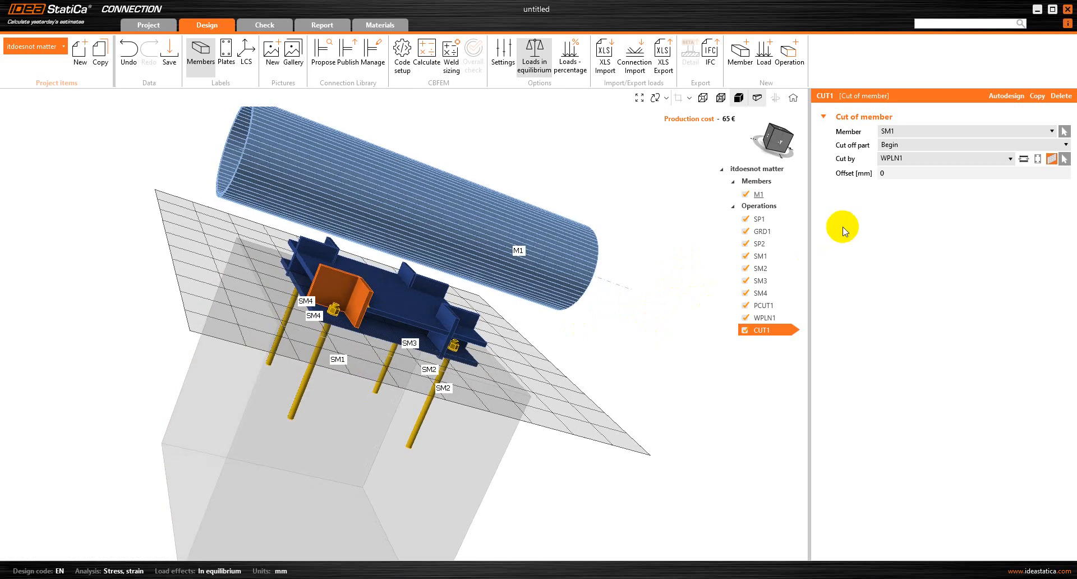
pyautogui.click(746, 331)
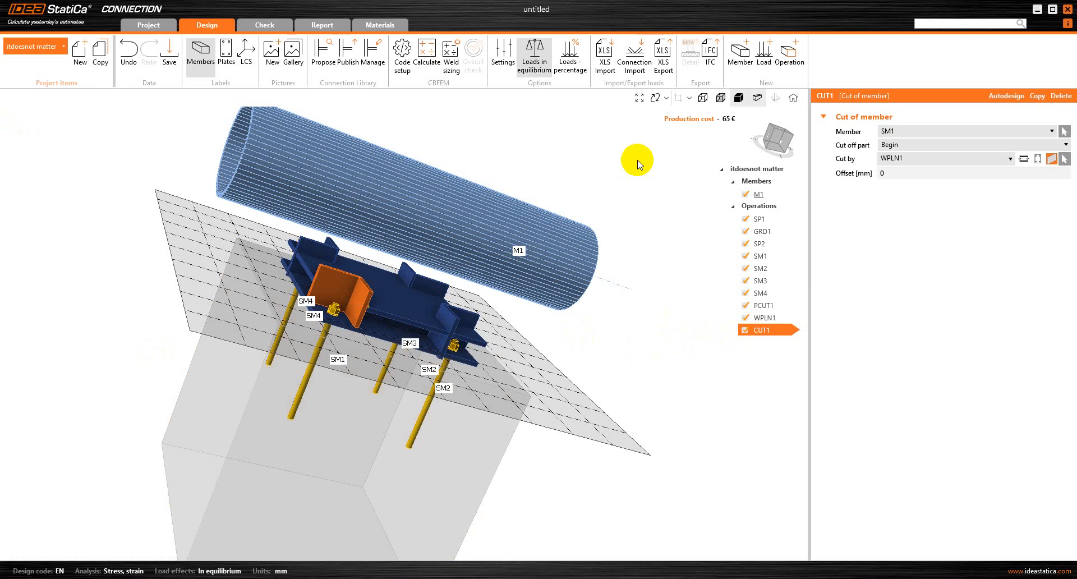
# - Add a Cut of member operation that cuts the beginning of SM2 by work plane WPLN1
pyautogui.click(791, 63)
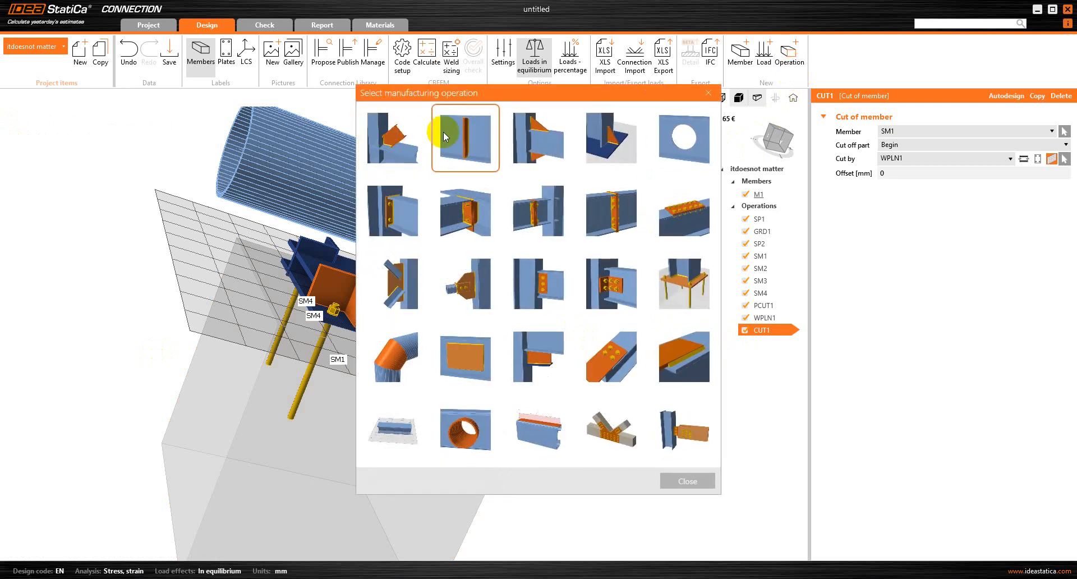
pyautogui.click(413, 135)
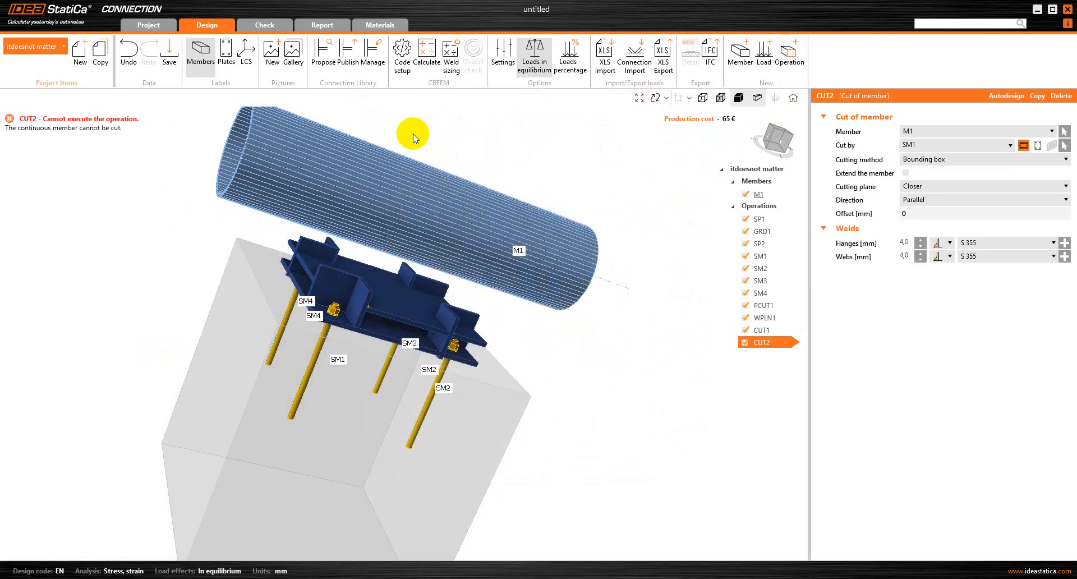
pyautogui.click(967, 130)
pyautogui.click(943, 157)
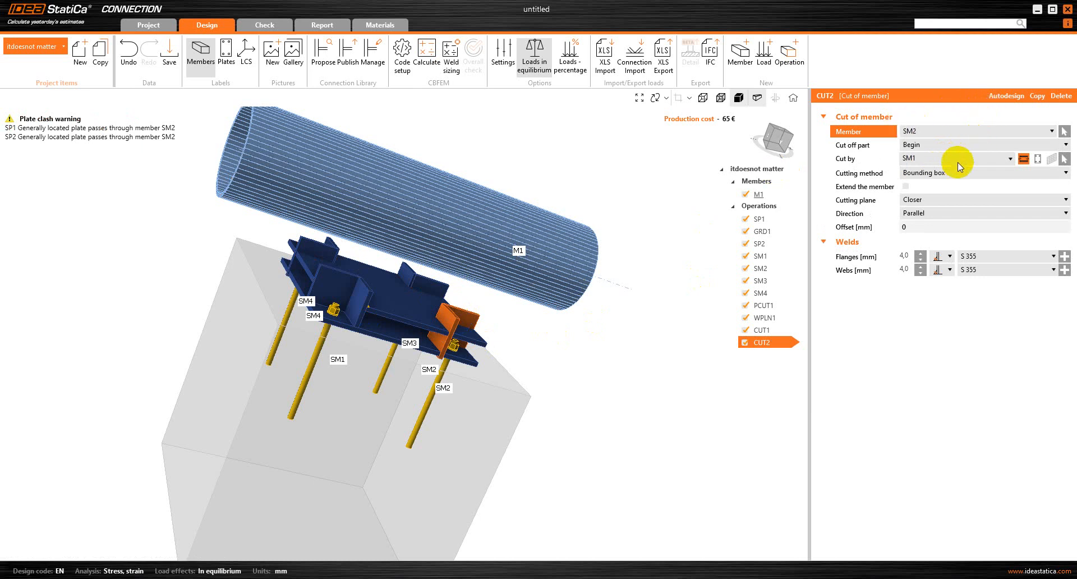
pyautogui.click(1052, 159)
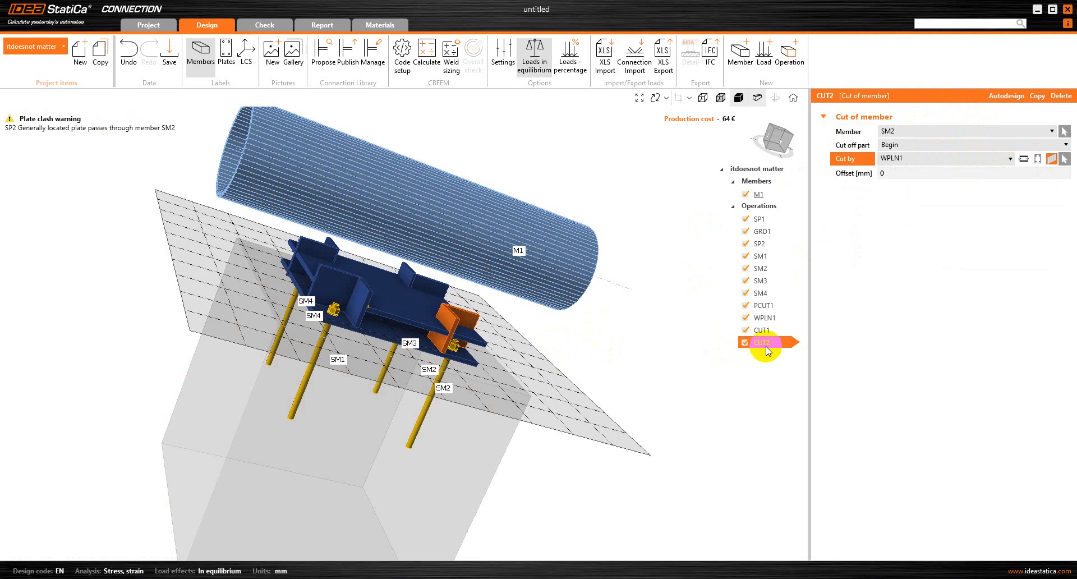
# - Add a Cut of member operation that cuts the beginning of SM3 by work plane WPLN1
pyautogui.click(789, 55)
pyautogui.click(408, 142)
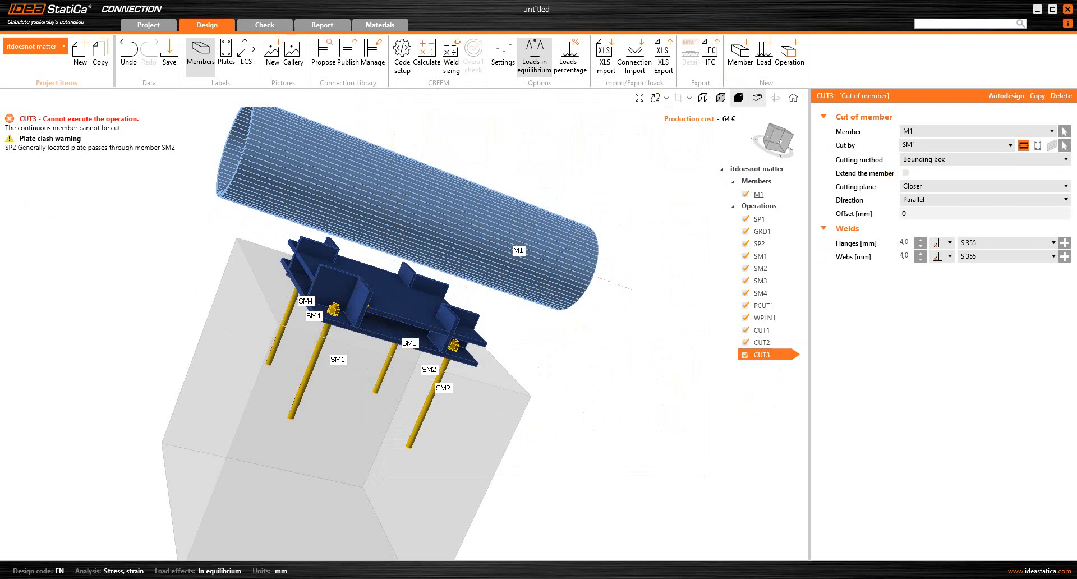
pyautogui.click(943, 131)
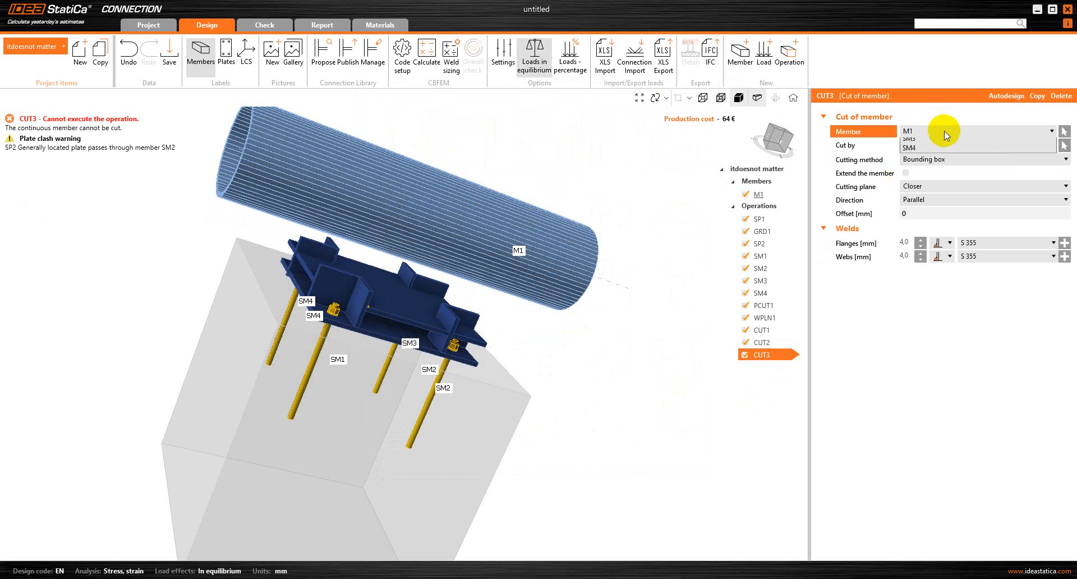
pyautogui.click(909, 171)
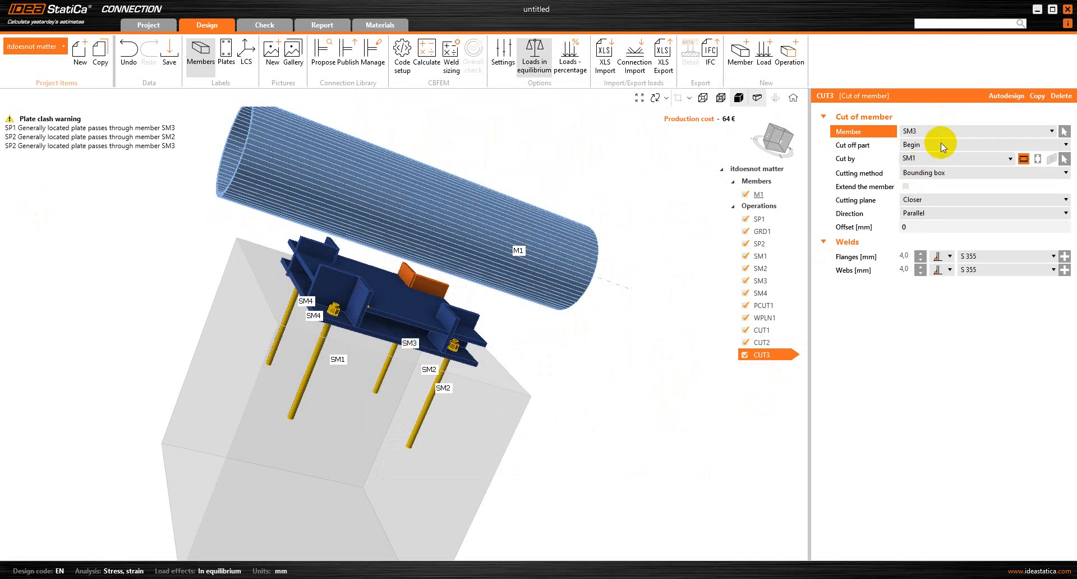
pyautogui.click(1053, 160)
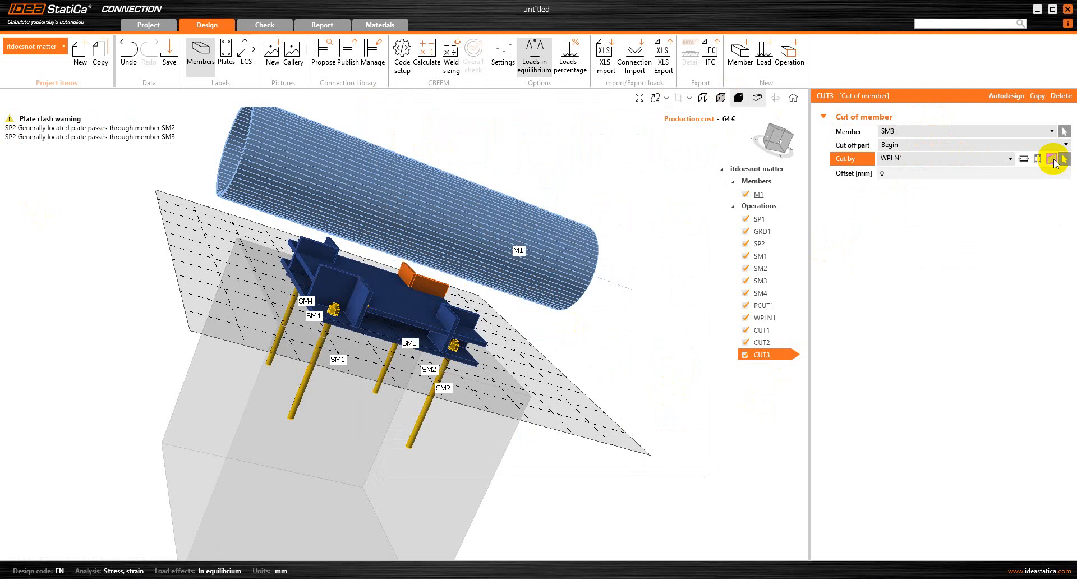
# - Add a Cut of member operation cutting the beginning of SM4 by work plane WPLN1 and check the remaining uncut corners of SP2
pyautogui.click(785, 73)
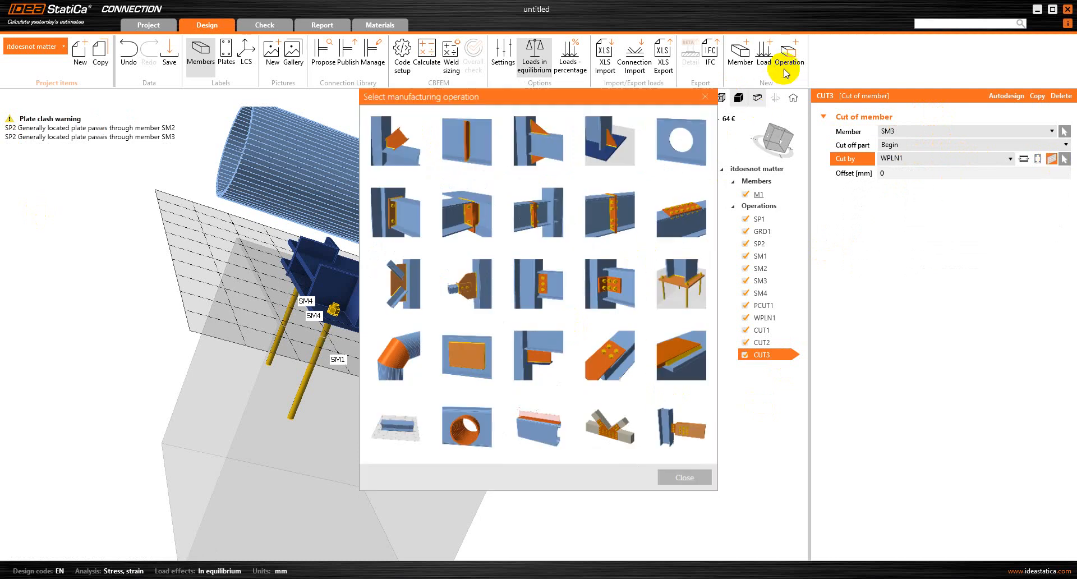
pyautogui.click(412, 150)
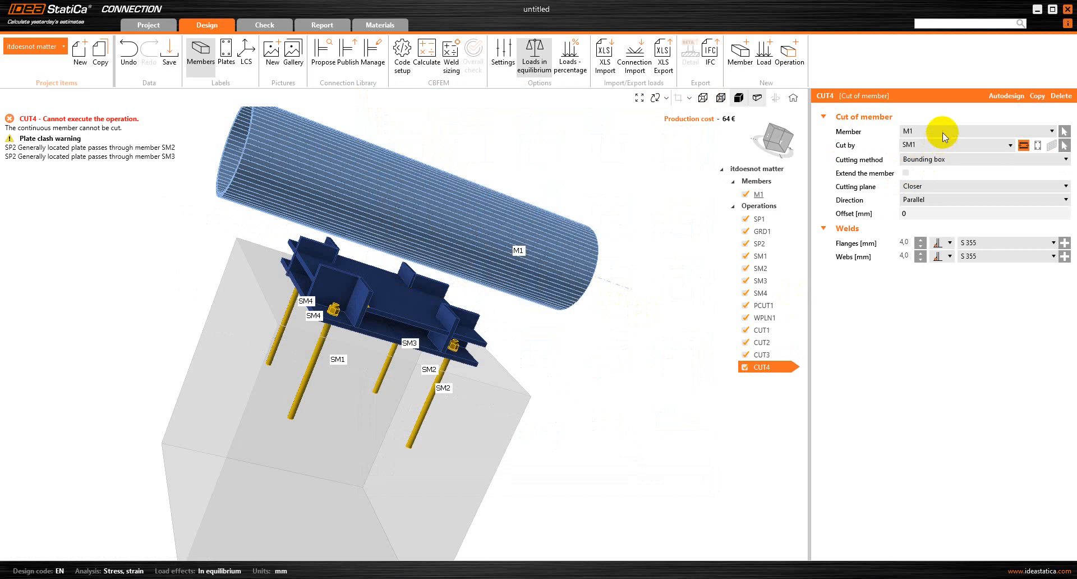
pyautogui.click(945, 137)
pyautogui.click(934, 186)
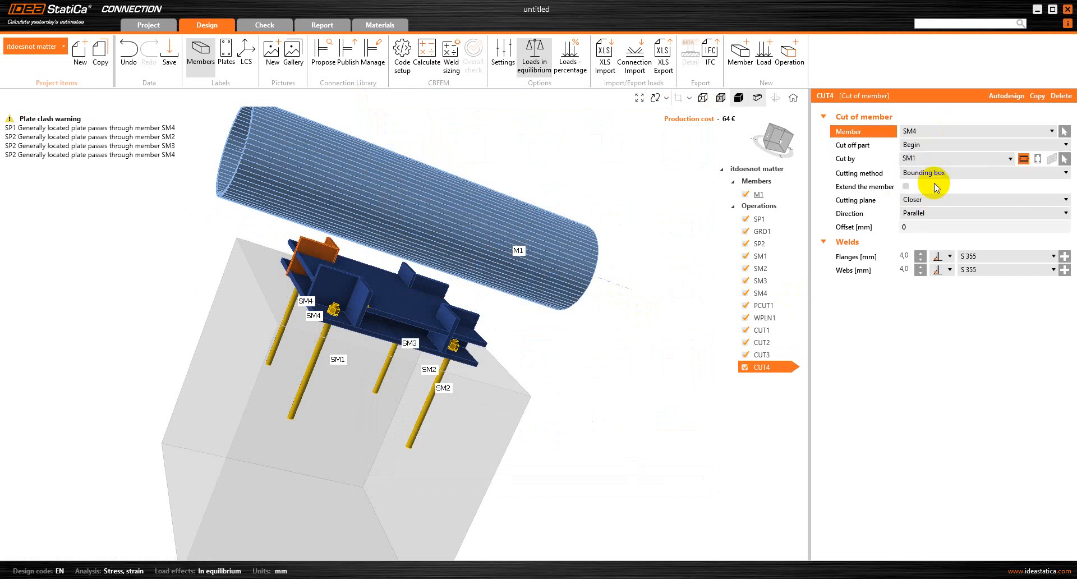
pyautogui.click(1051, 159)
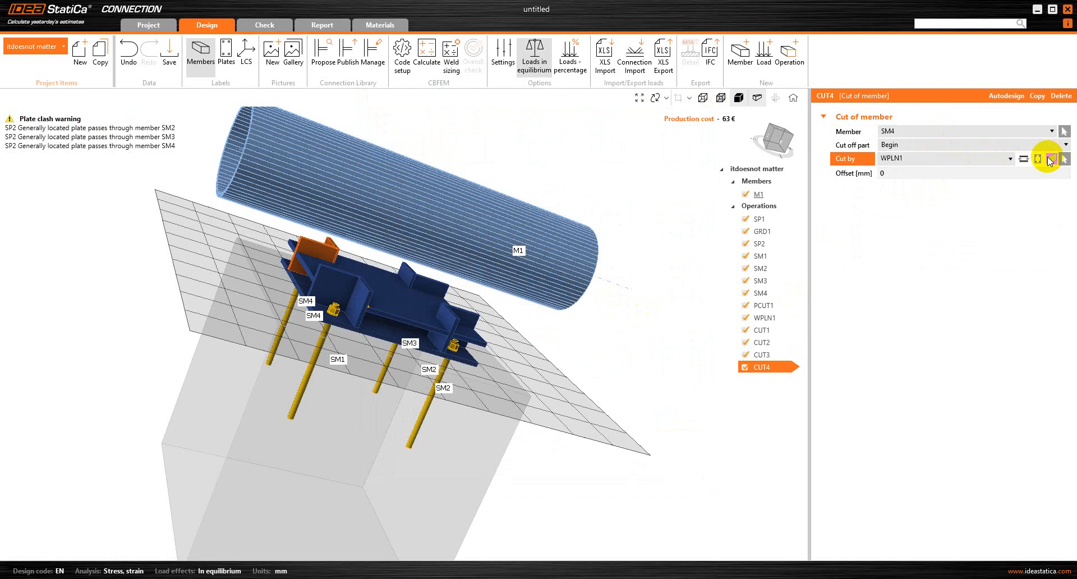
pyautogui.moveTo(627, 375); pyautogui.dragTo(409, 352, button='right')
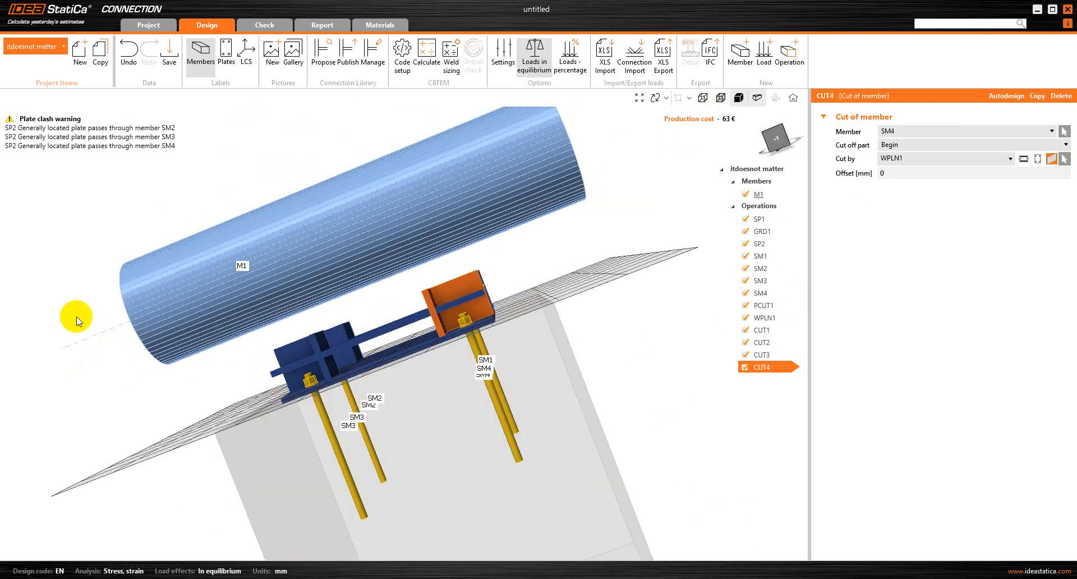
pyautogui.moveTo(77, 321); pyautogui.dragTo(171, 328, button='right')
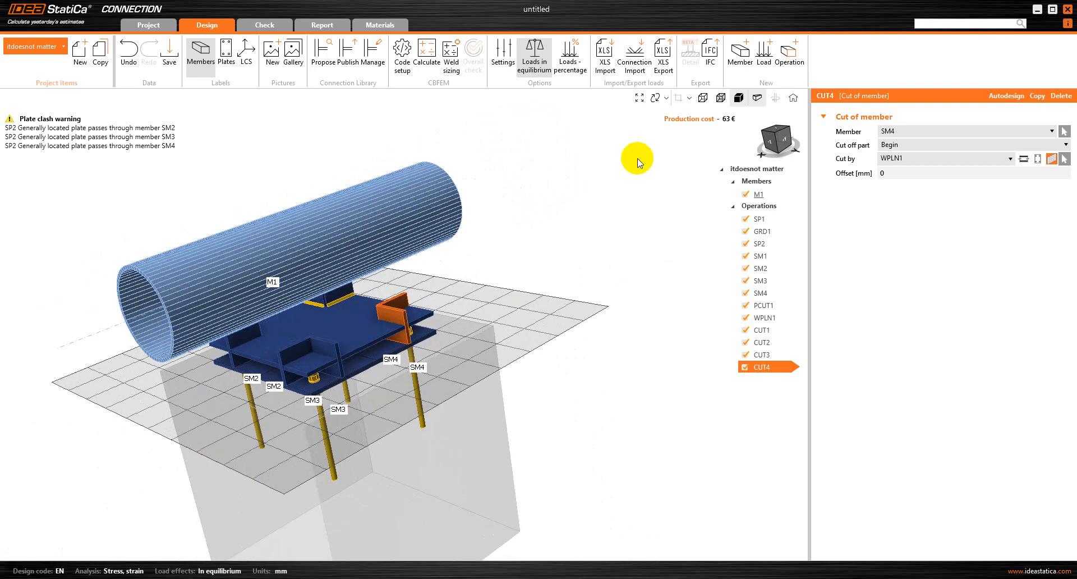
pyautogui.click(757, 98)
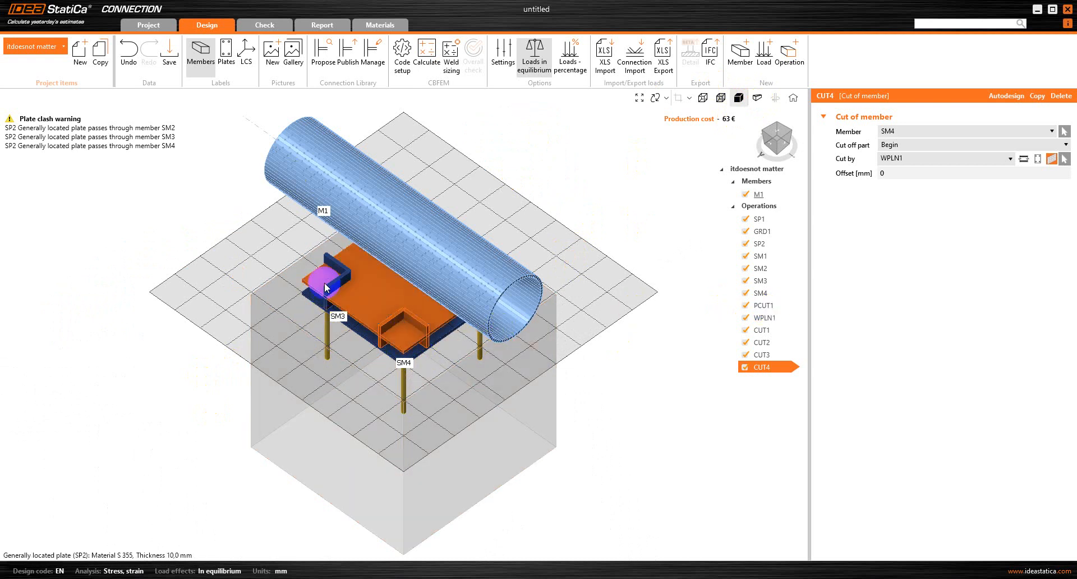
# - Add a Cut of plate operation that cuts plate SP2 by member SM2
pyautogui.click(795, 76)
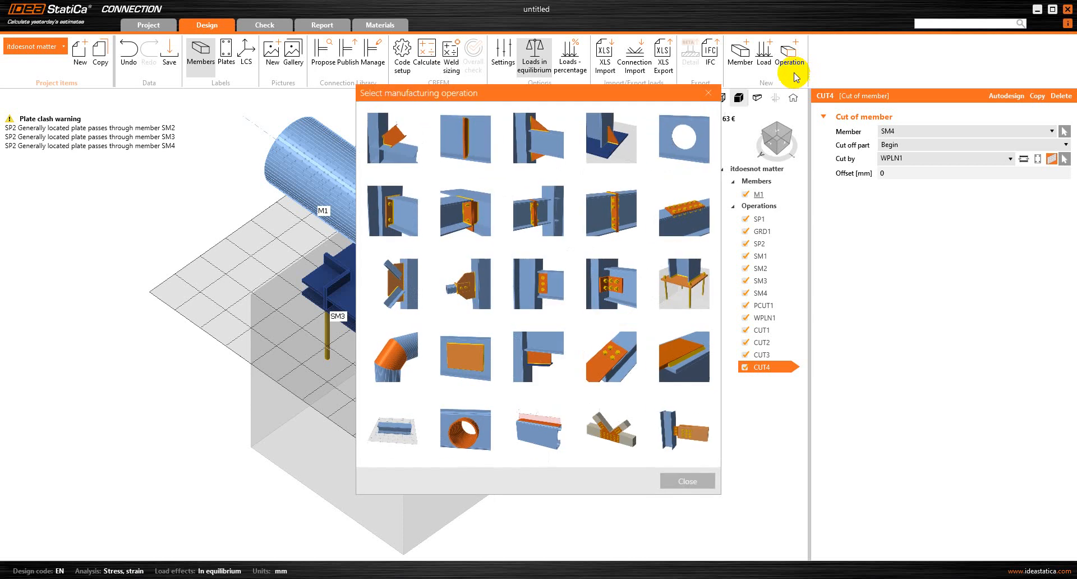
pyautogui.click(538, 359)
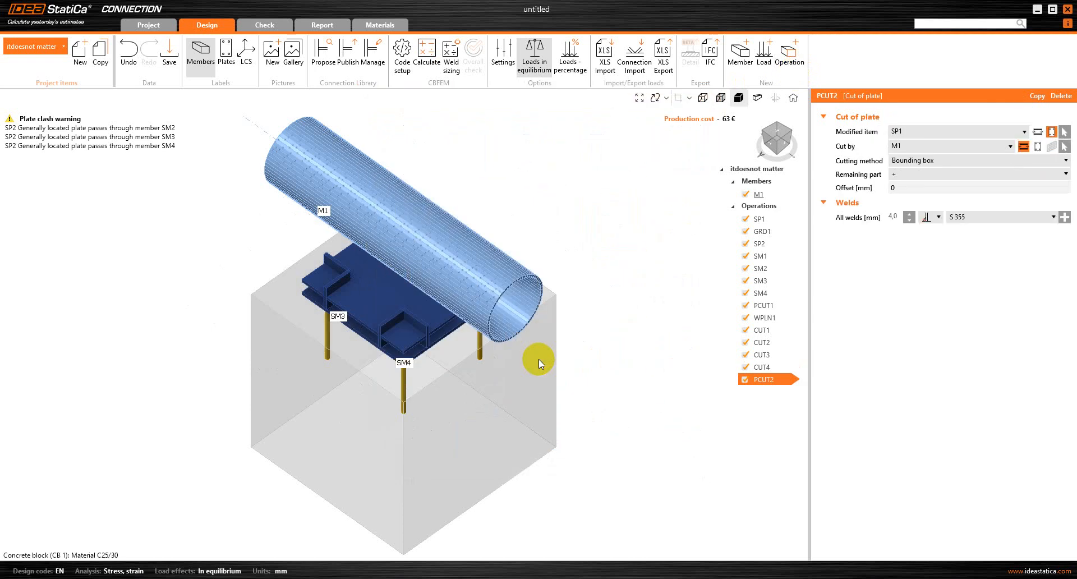
pyautogui.click(964, 132)
pyautogui.click(931, 149)
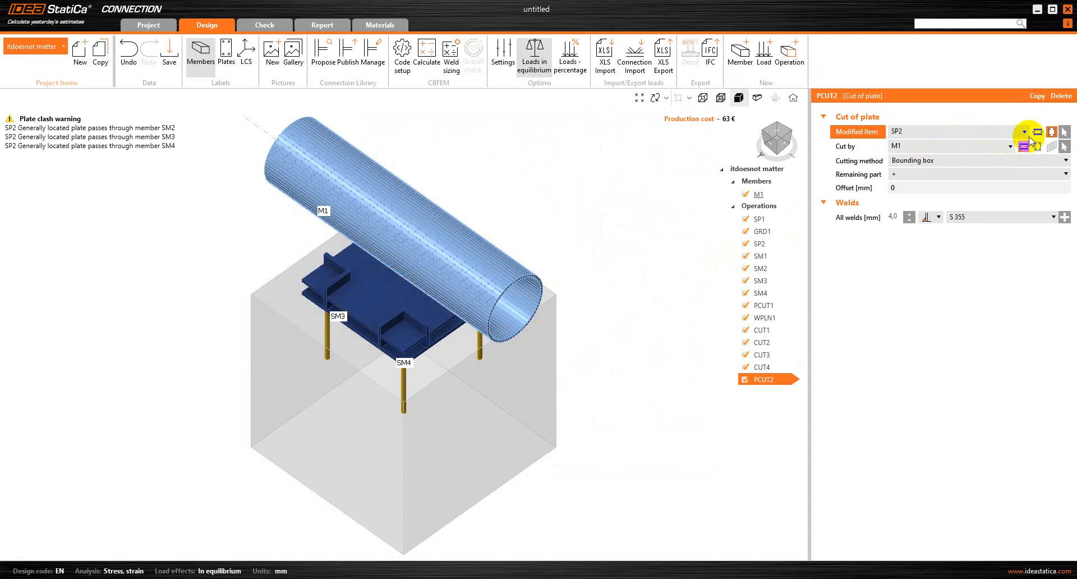
pyautogui.click(967, 148)
pyautogui.click(967, 149)
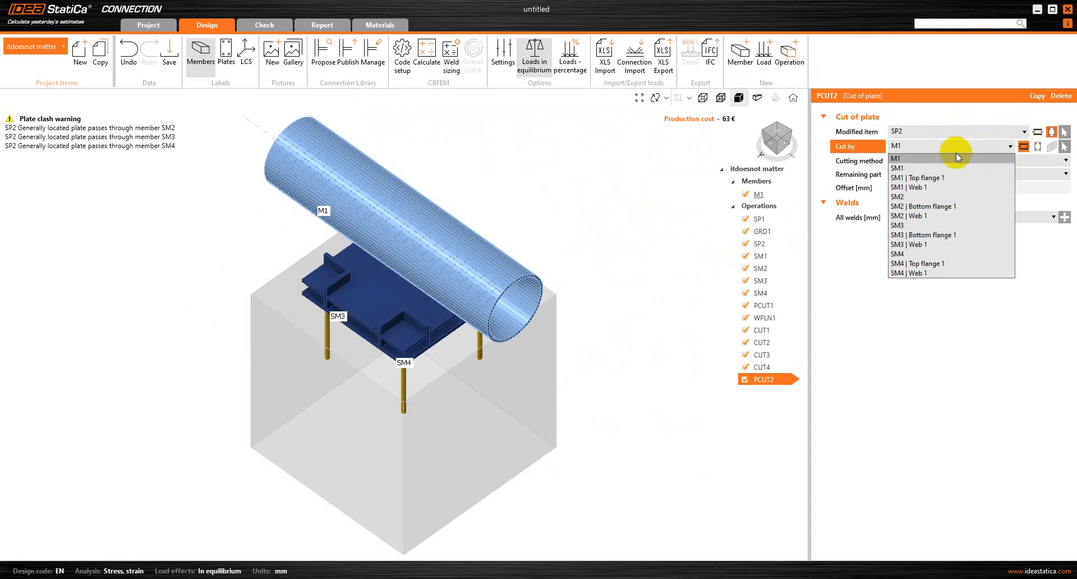
pyautogui.click(936, 196)
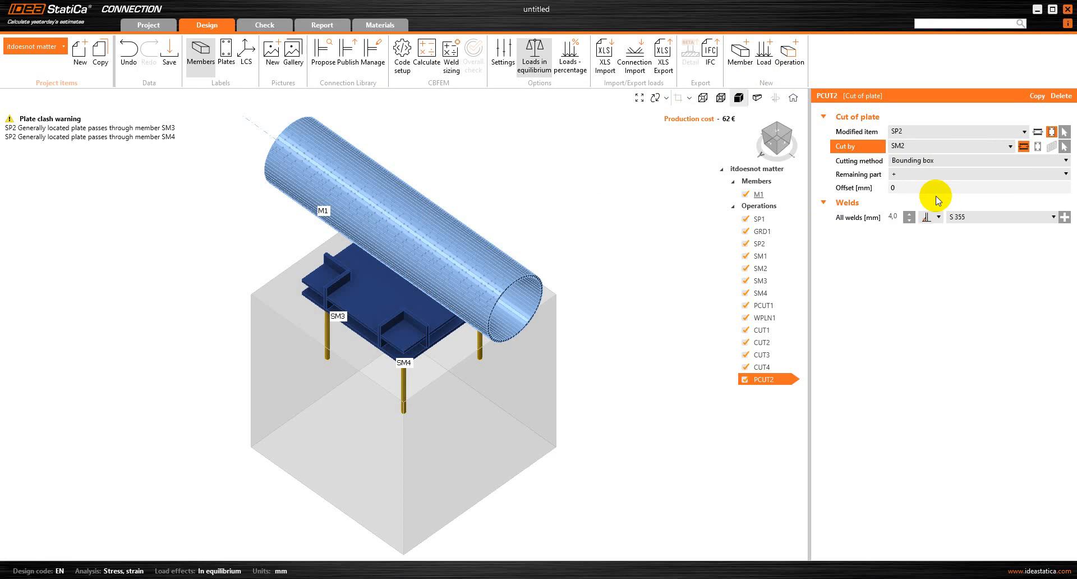
# - Set the cutting method of the SP2 plate cut to Surface and inspect the corner at SM2
pyautogui.click(943, 161)
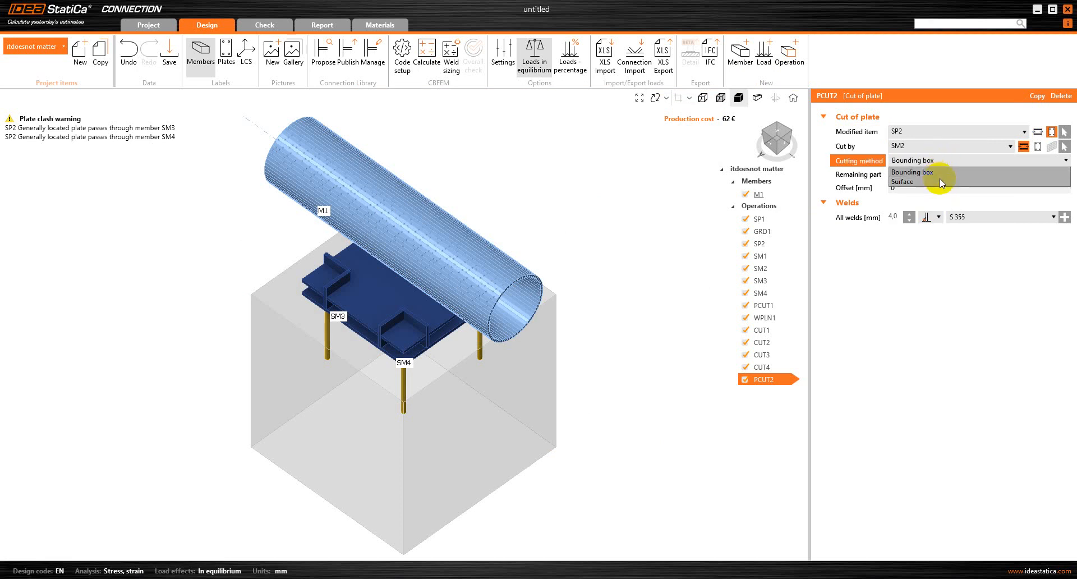
pyautogui.click(940, 180)
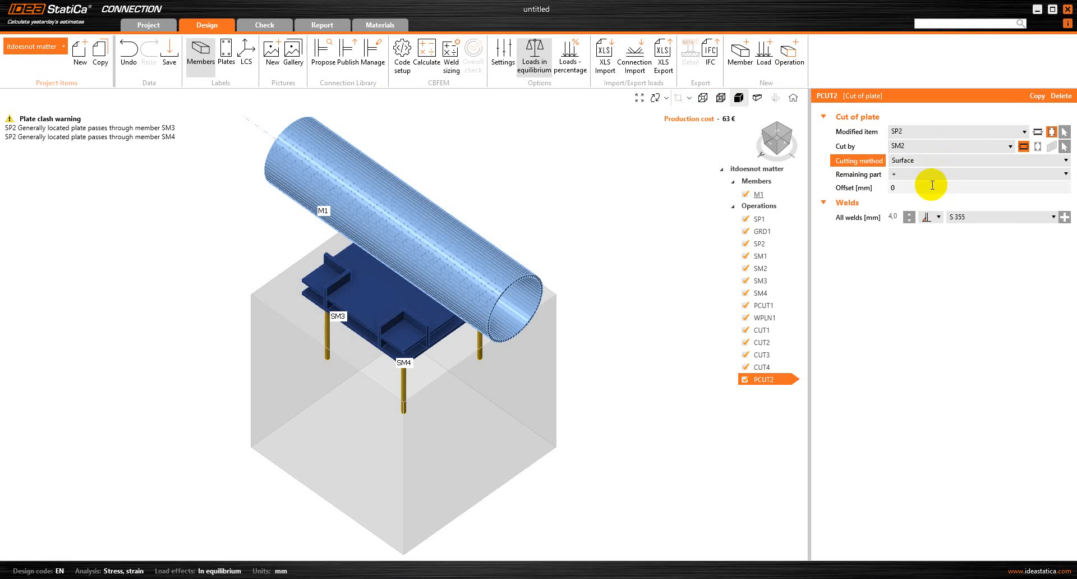
pyautogui.moveTo(644, 320); pyautogui.dragTo(306, 331, button='right')
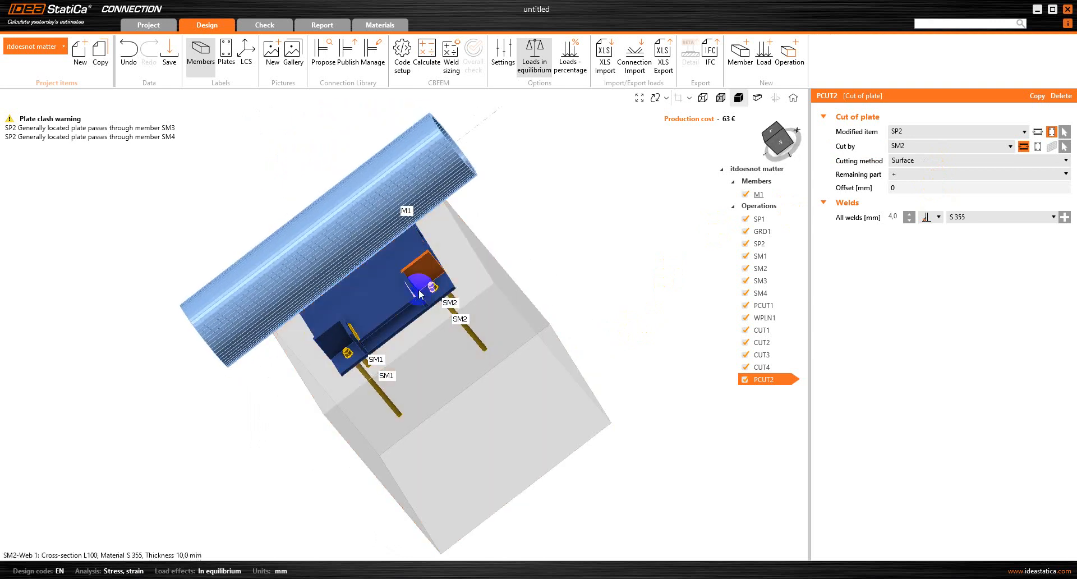
pyautogui.moveTo(250, 416); pyautogui.dragTo(449, 309, button='right')
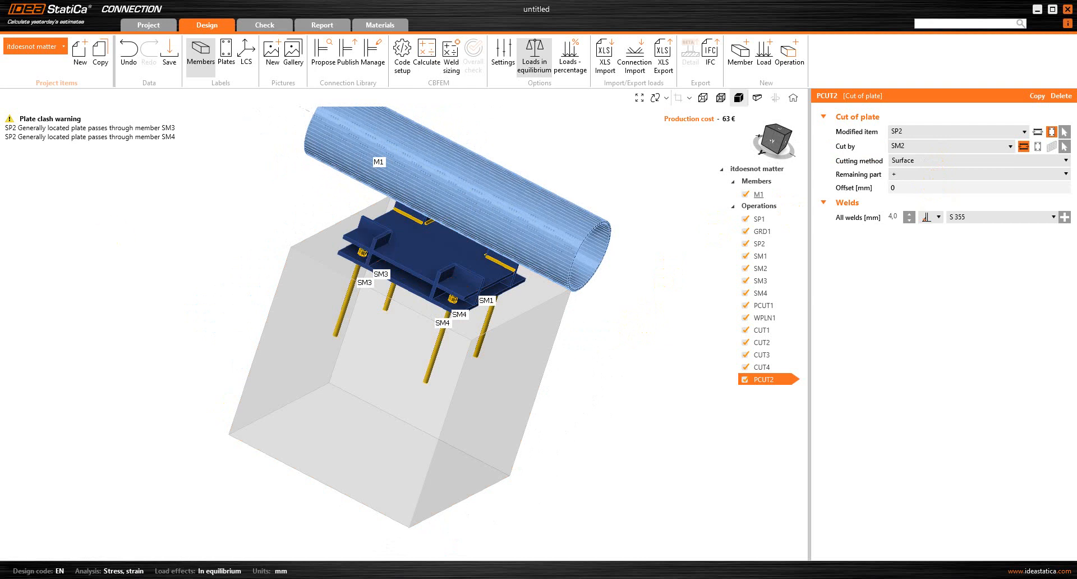
# - Make two copies of the PCUT2 plate cut operation
pyautogui.rightClick(777, 381)
pyautogui.click(784, 388)
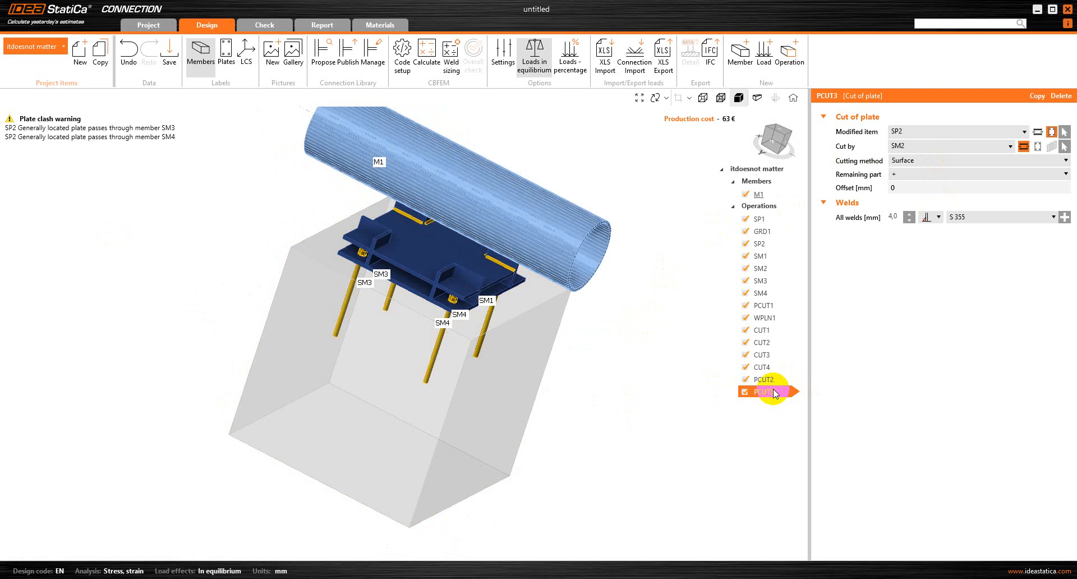
pyautogui.rightClick(774, 392)
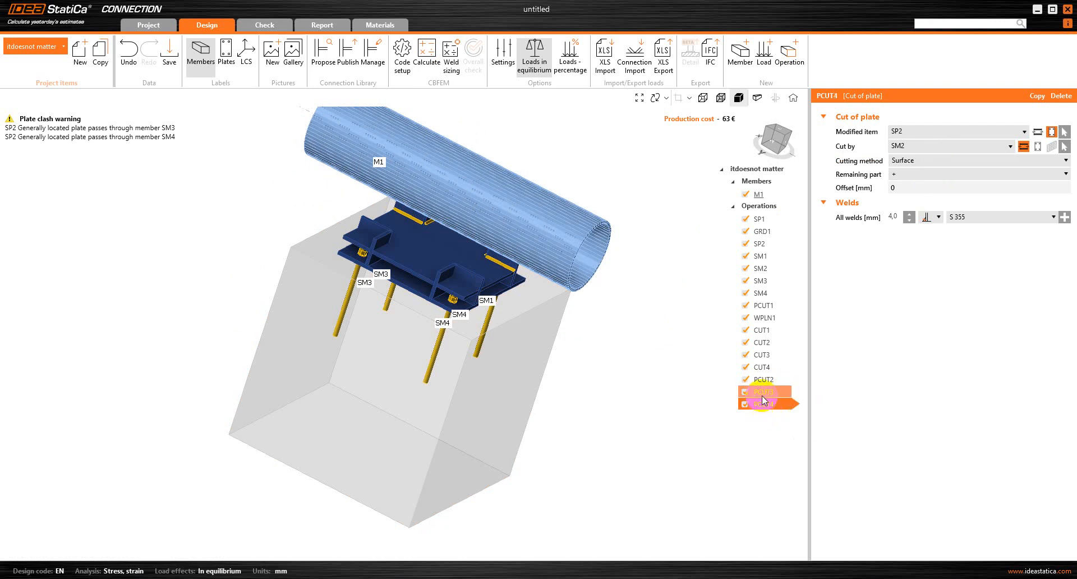
# - Set the first copied plate cut, PCUT3, to cut plate SP2 by member SM3
pyautogui.click(923, 128)
pyautogui.click(924, 128)
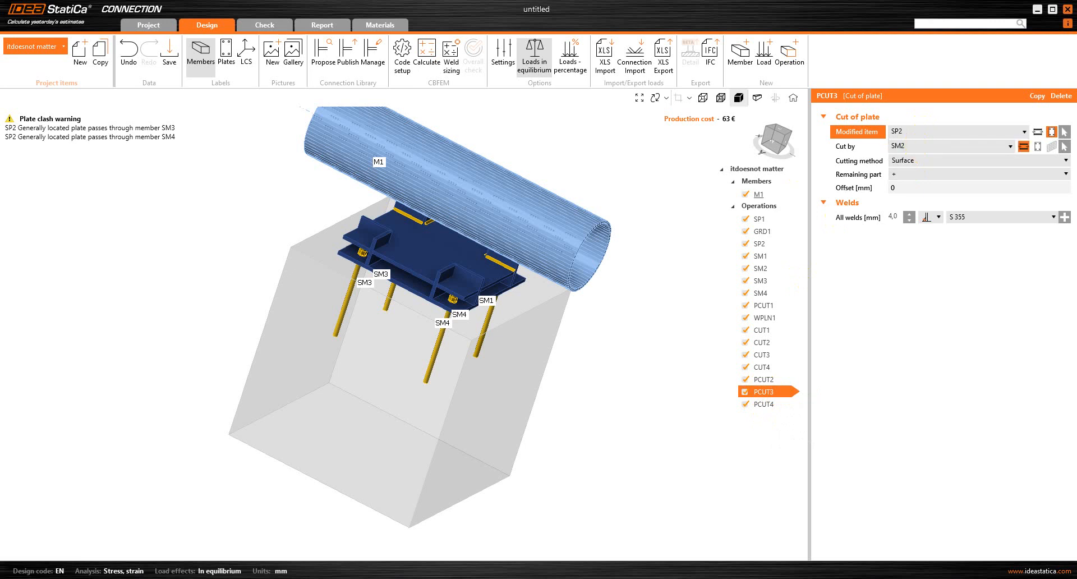
pyautogui.click(913, 146)
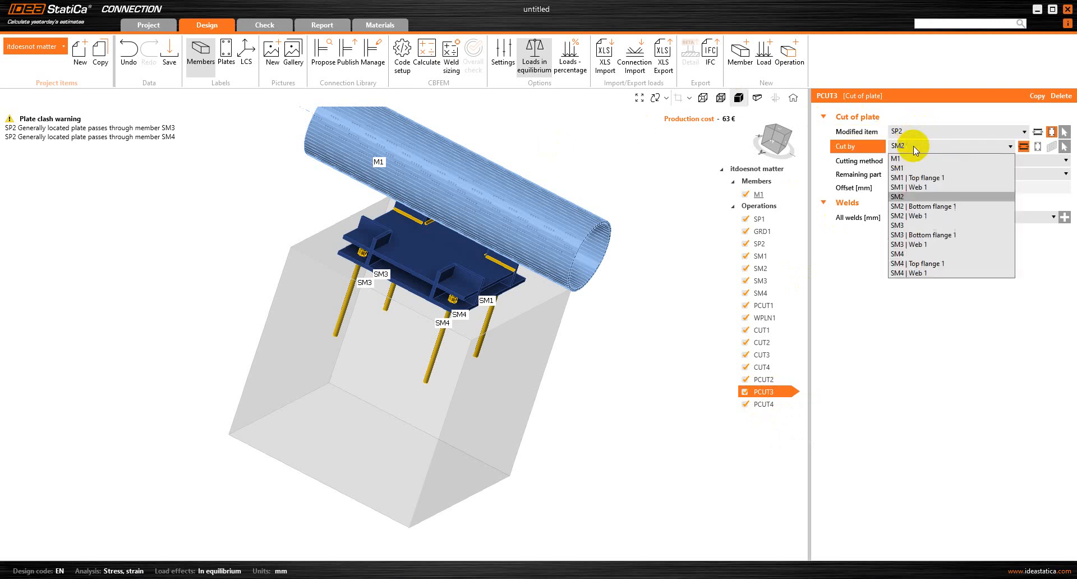
pyautogui.click(913, 224)
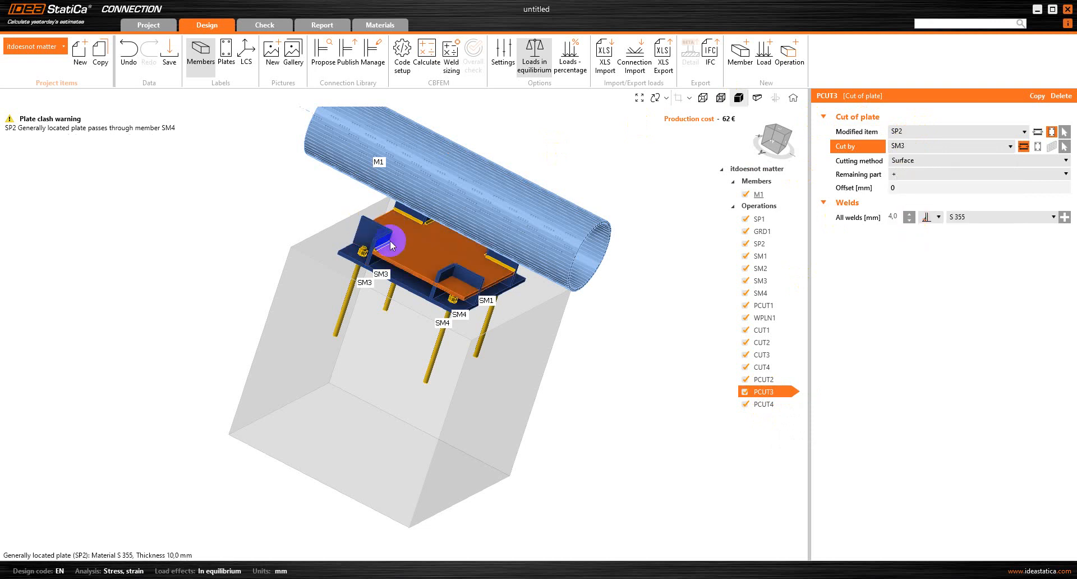
# - Set the PCUT4 plate cut to cut SP2 by member SM4 and inspect the corners of both plates
pyautogui.click(767, 404)
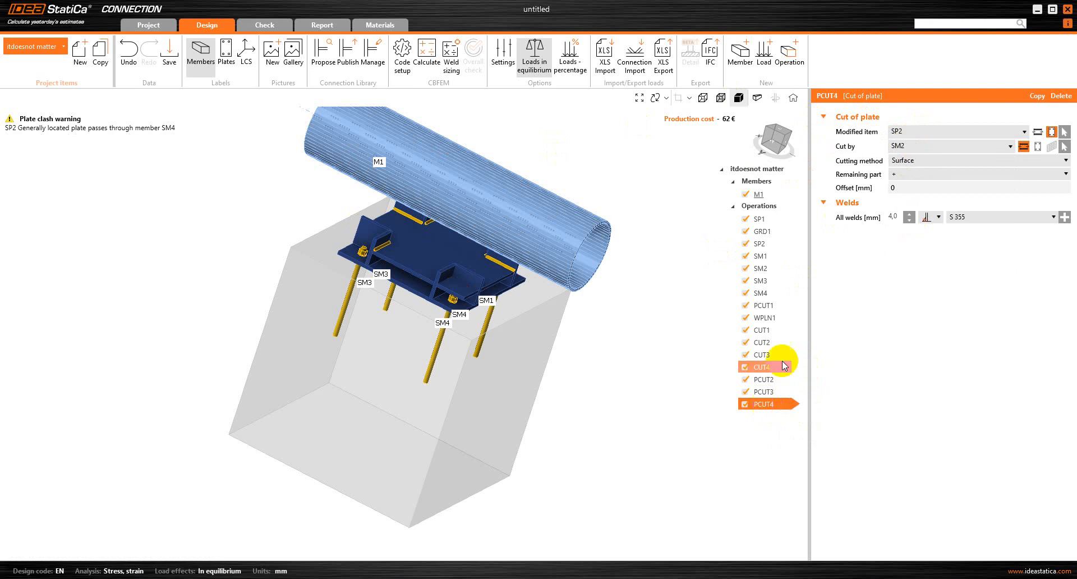
pyautogui.click(930, 150)
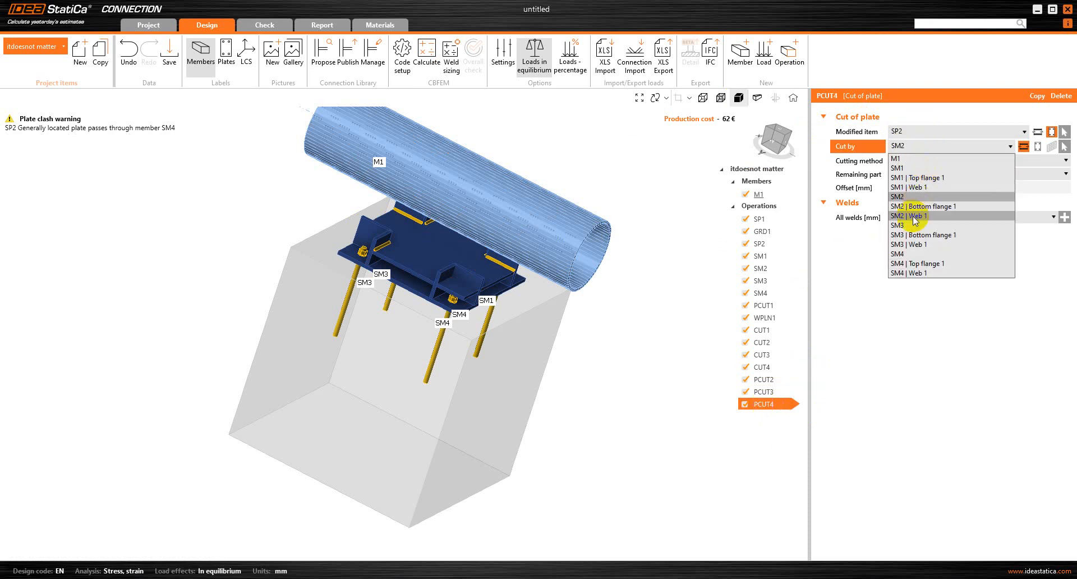
pyautogui.click(898, 254)
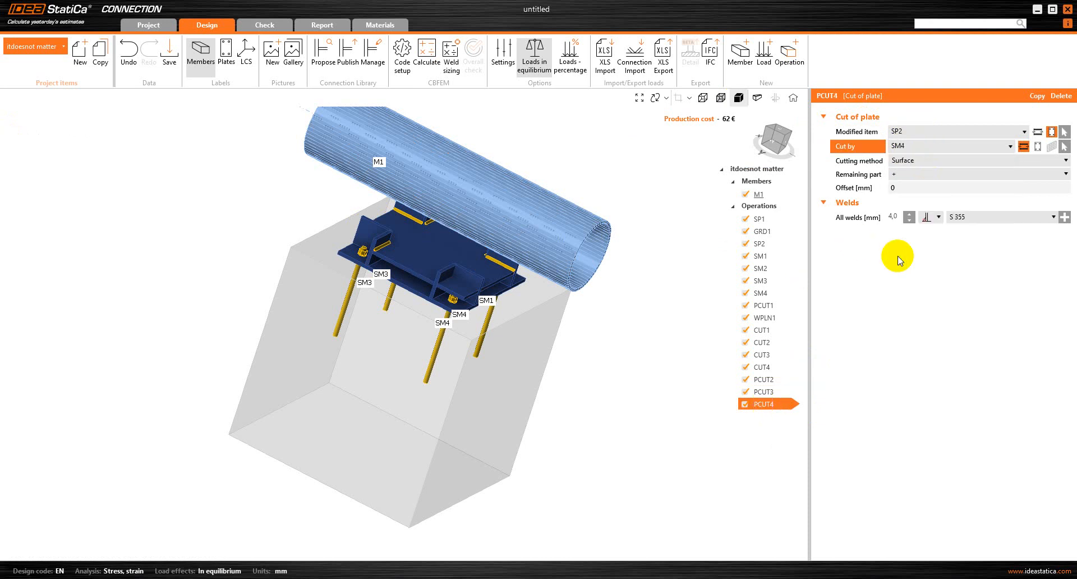
pyautogui.moveTo(180, 284); pyautogui.dragTo(205, 342, button='right')
pyautogui.click(400, 313)
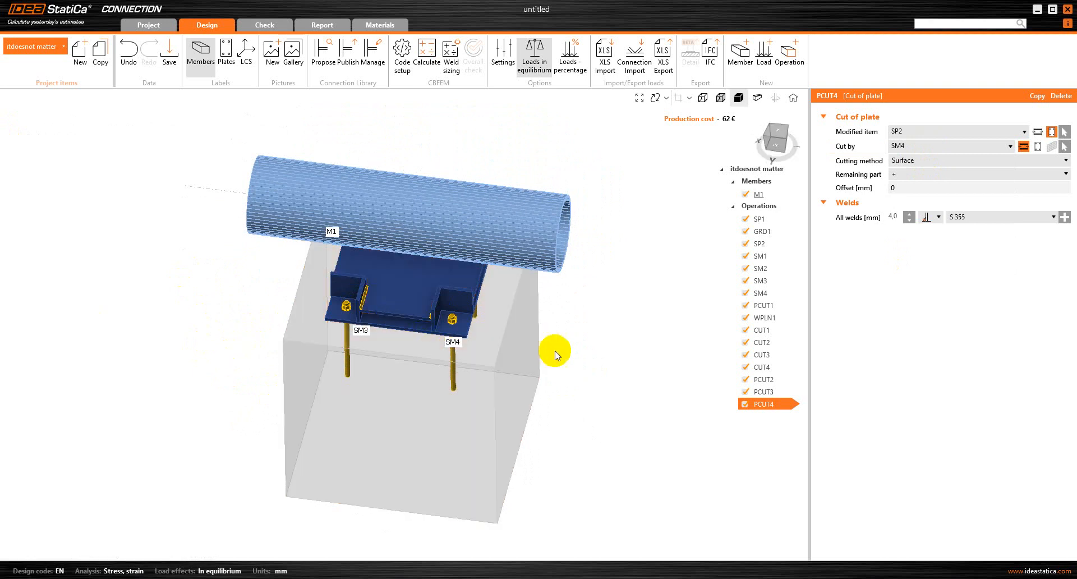
pyautogui.moveTo(554, 354); pyautogui.dragTo(562, 324, button='right')
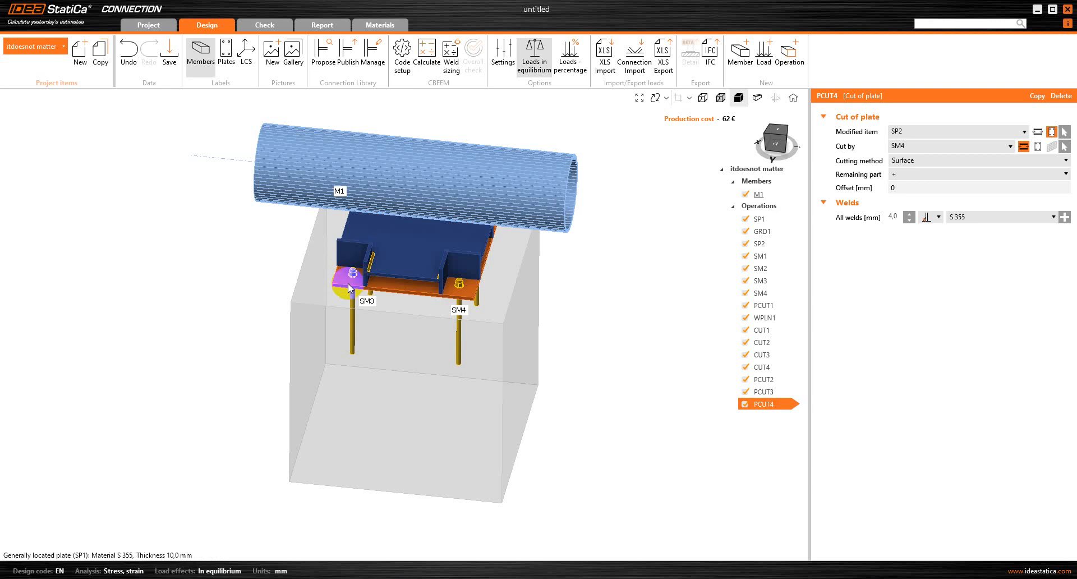
# - Add a General weld or contact operation with the SM1 | Web 1 plate as its first plate
pyautogui.click(783, 66)
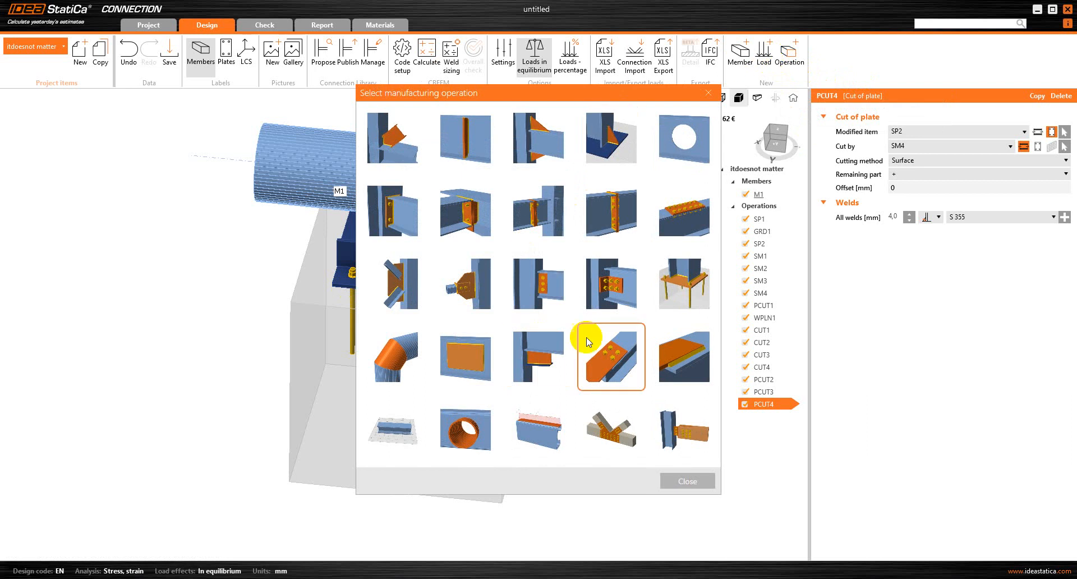
pyautogui.click(695, 359)
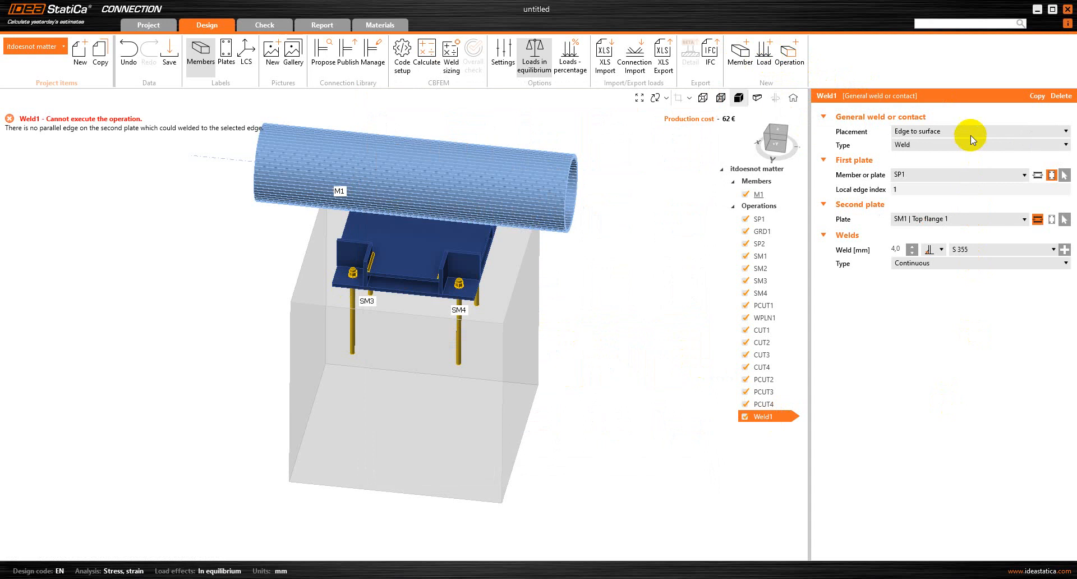
pyautogui.click(925, 175)
pyautogui.click(924, 175)
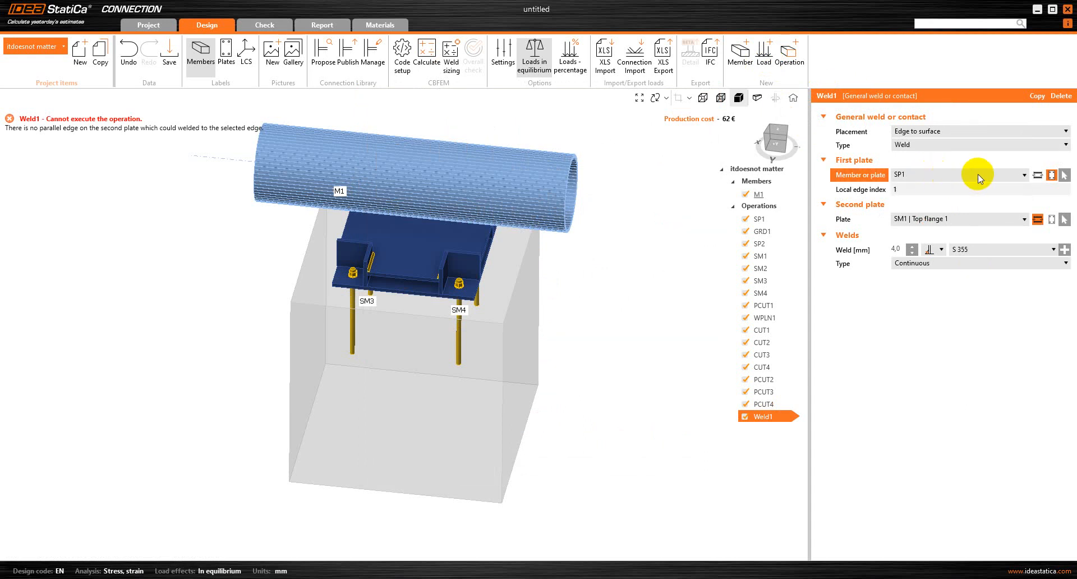
pyautogui.click(1038, 175)
pyautogui.click(1009, 176)
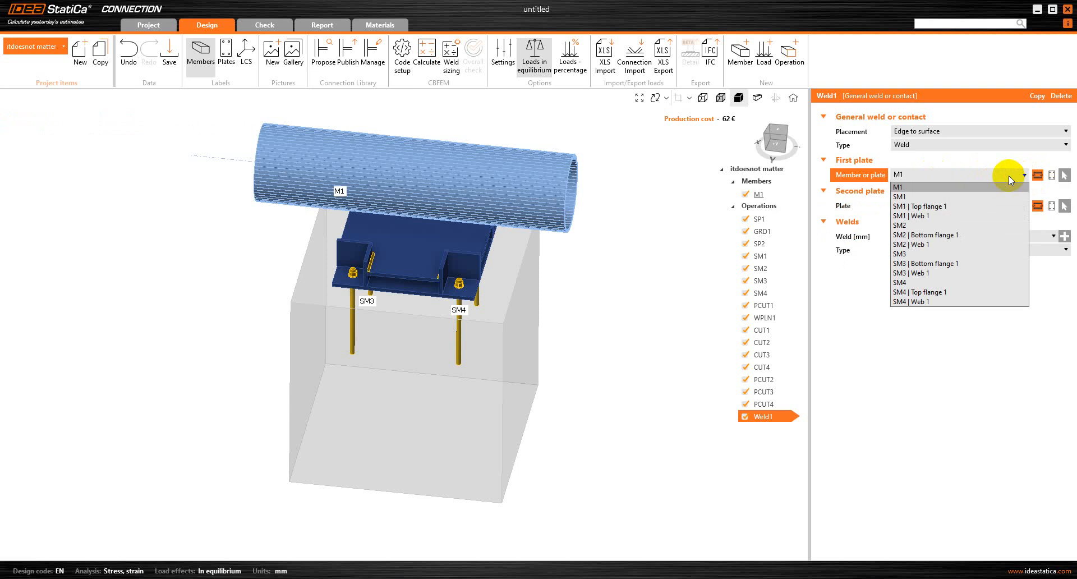
pyautogui.click(970, 213)
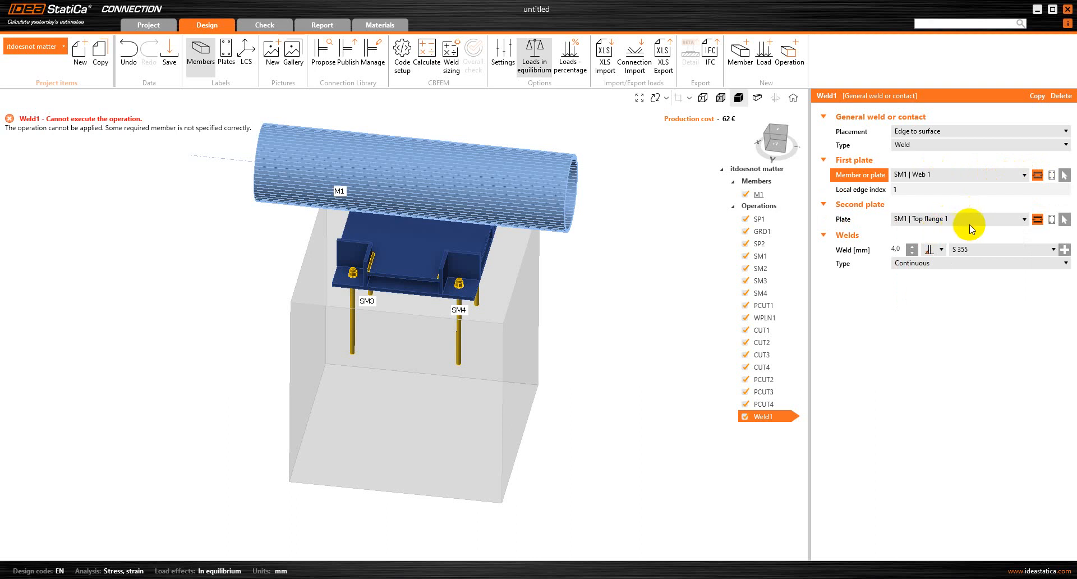
# - Set plate SP1 as the second plate of the SM1 web weld and inspect the weld at the stiffener
pyautogui.click(1002, 222)
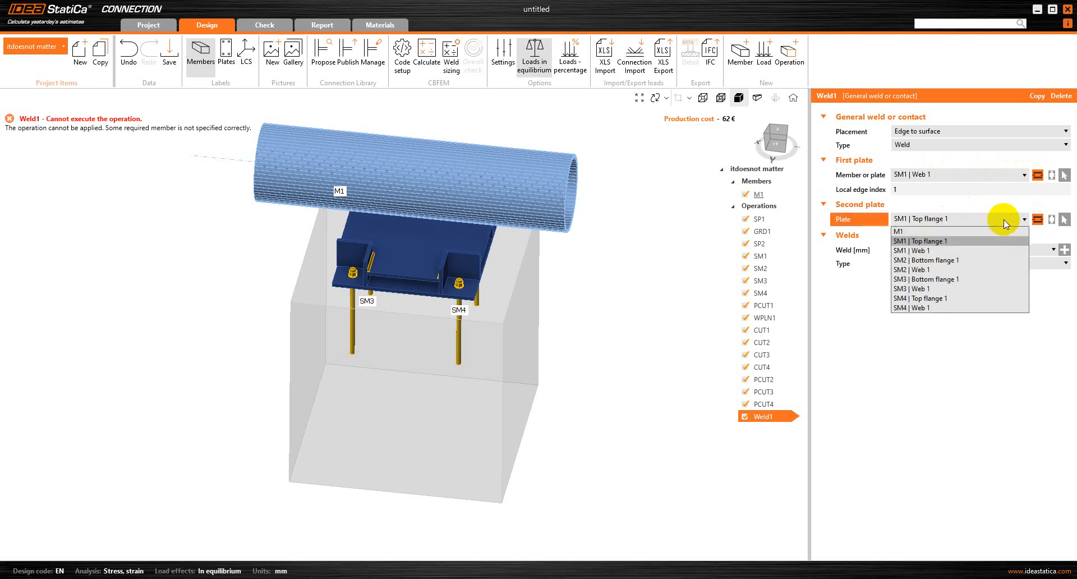
pyautogui.click(1052, 219)
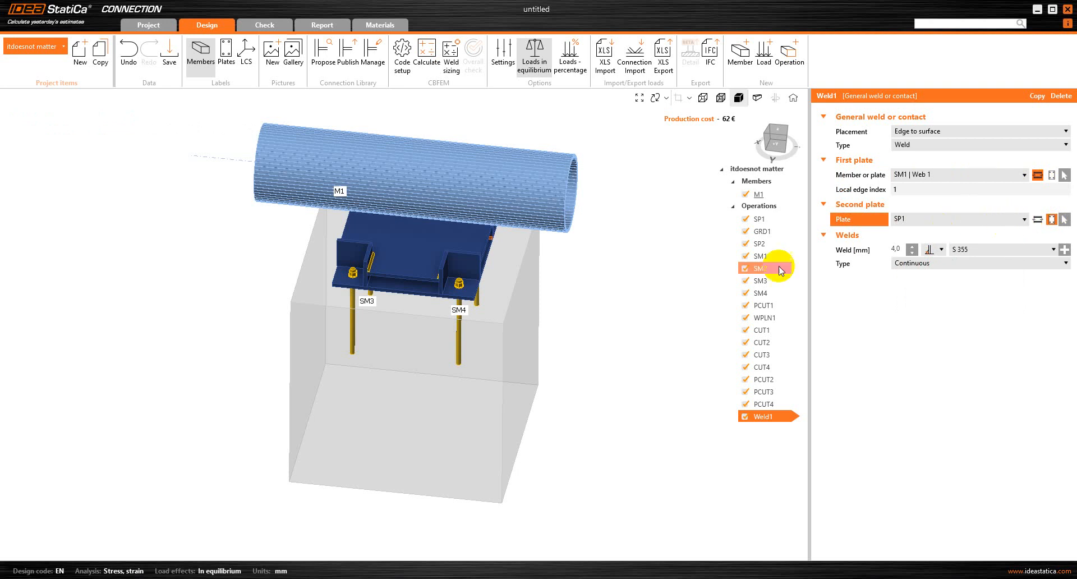
pyautogui.moveTo(637, 280); pyautogui.dragTo(532, 271, button='right')
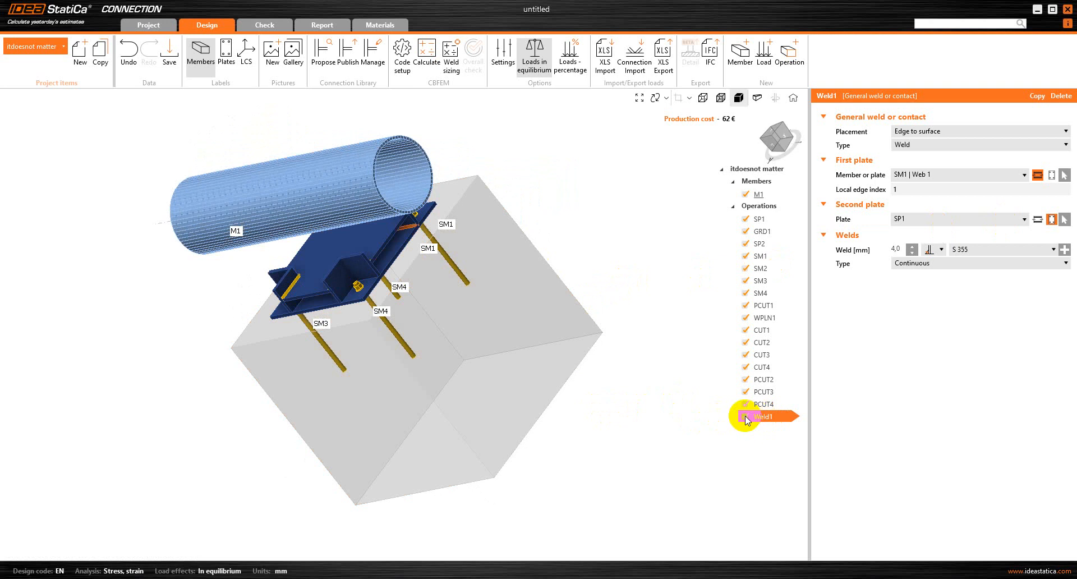
pyautogui.moveTo(637, 234); pyautogui.dragTo(531, 386, button='right')
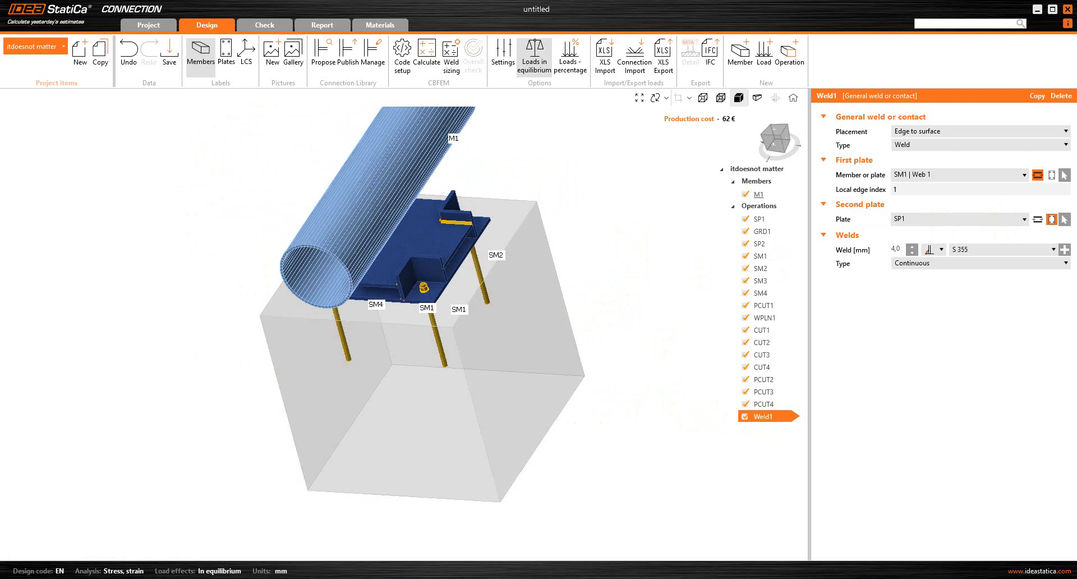
# - Copy the Weld1 operation and set the copy's first plate to SM1 | Top flange 1
pyautogui.rightClick(768, 415)
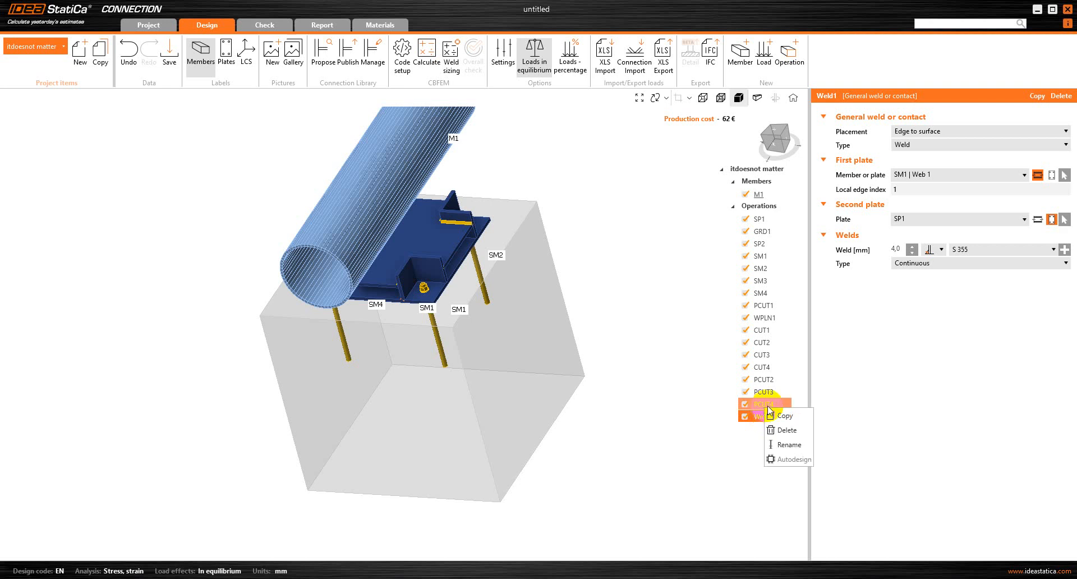
pyautogui.rightClick(793, 424)
pyautogui.rightClick(793, 423)
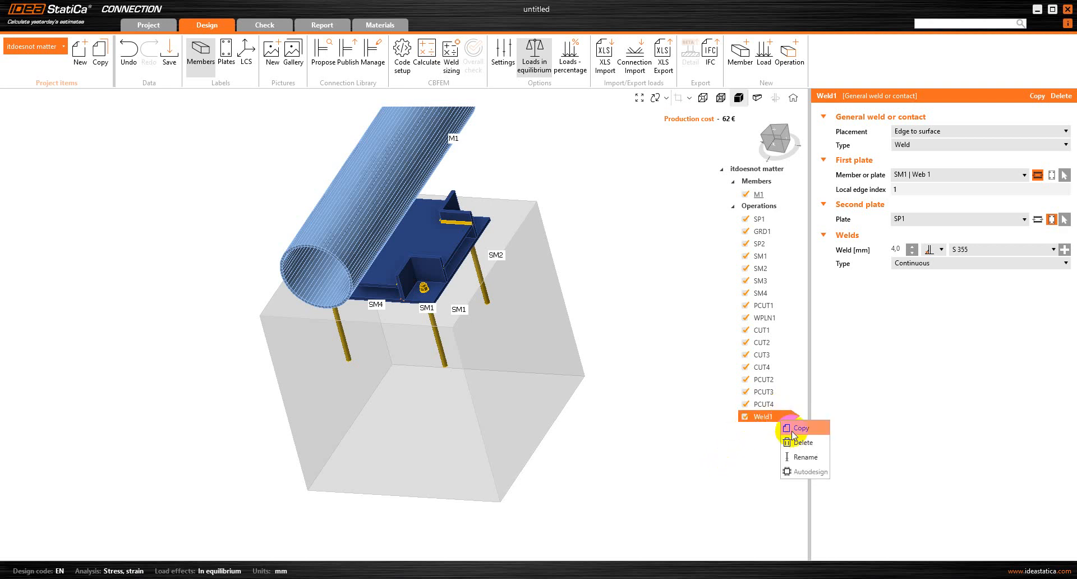
pyautogui.click(787, 429)
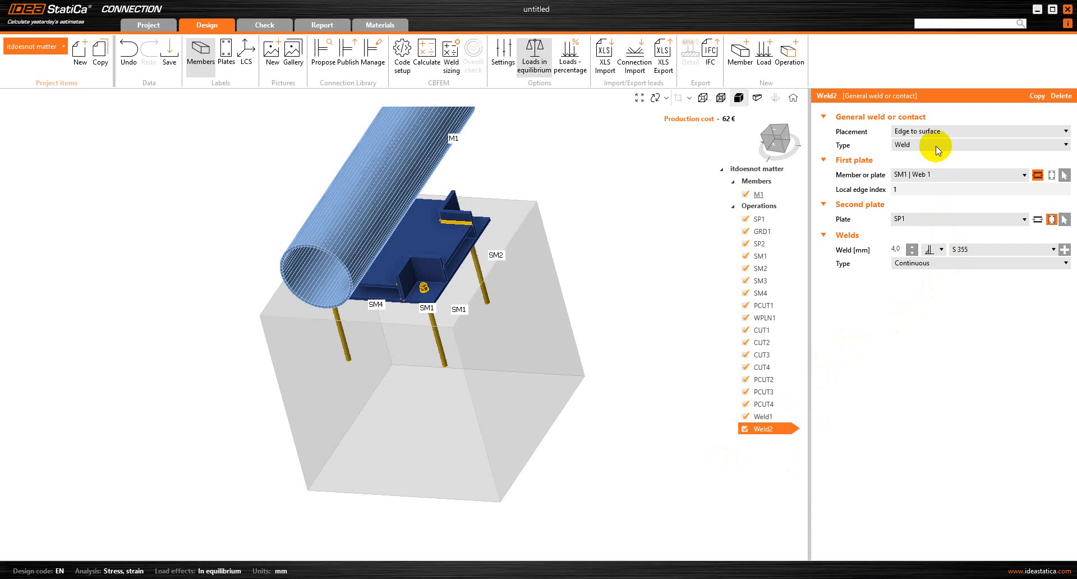
pyautogui.click(936, 175)
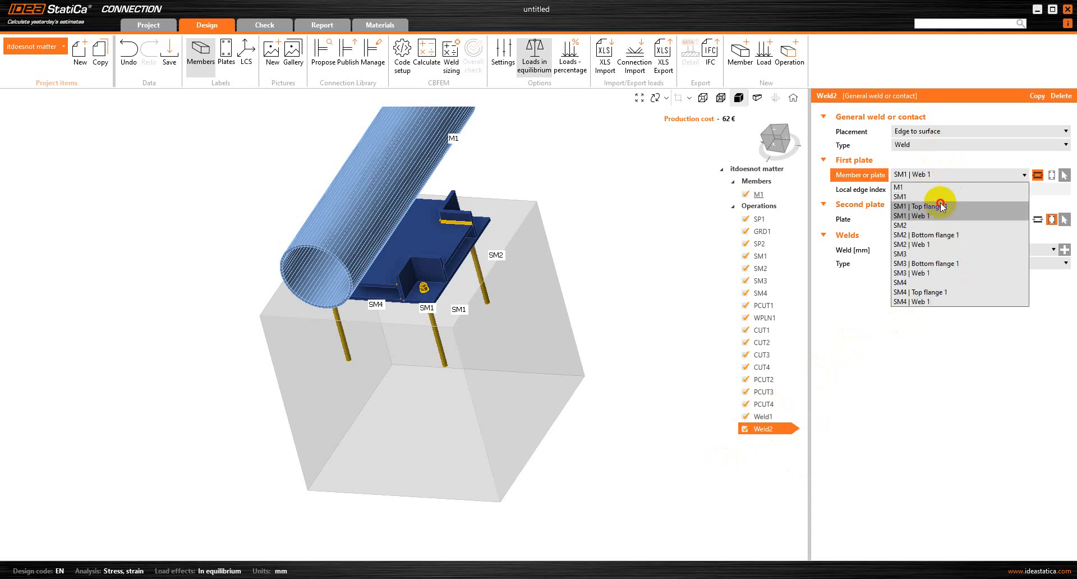
pyautogui.click(941, 205)
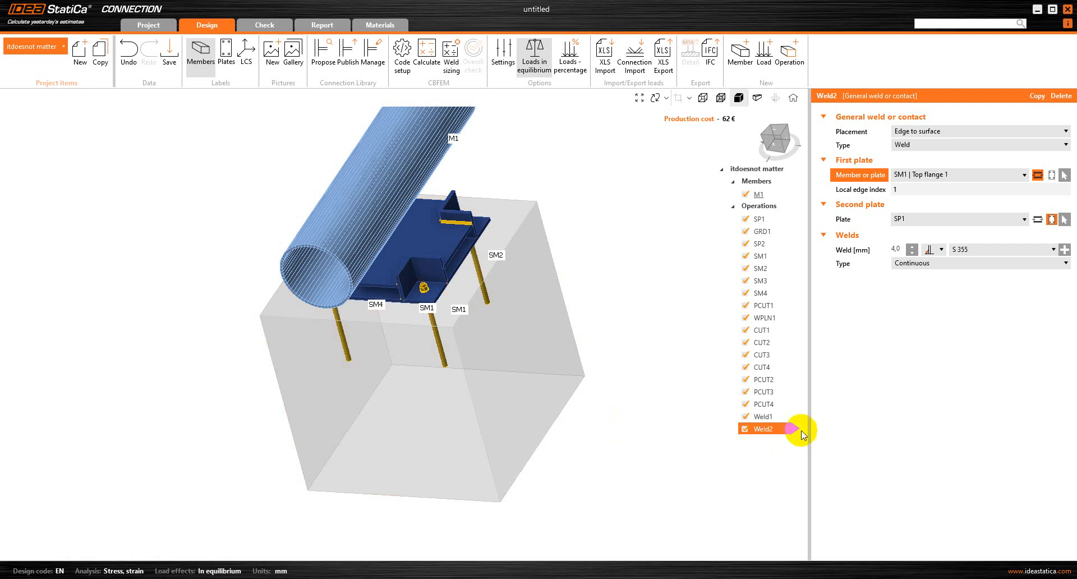
# - Copy the Weld2 operation and set the copy's first plate to SM2 | Bottom flange 1
pyautogui.rightClick(785, 431)
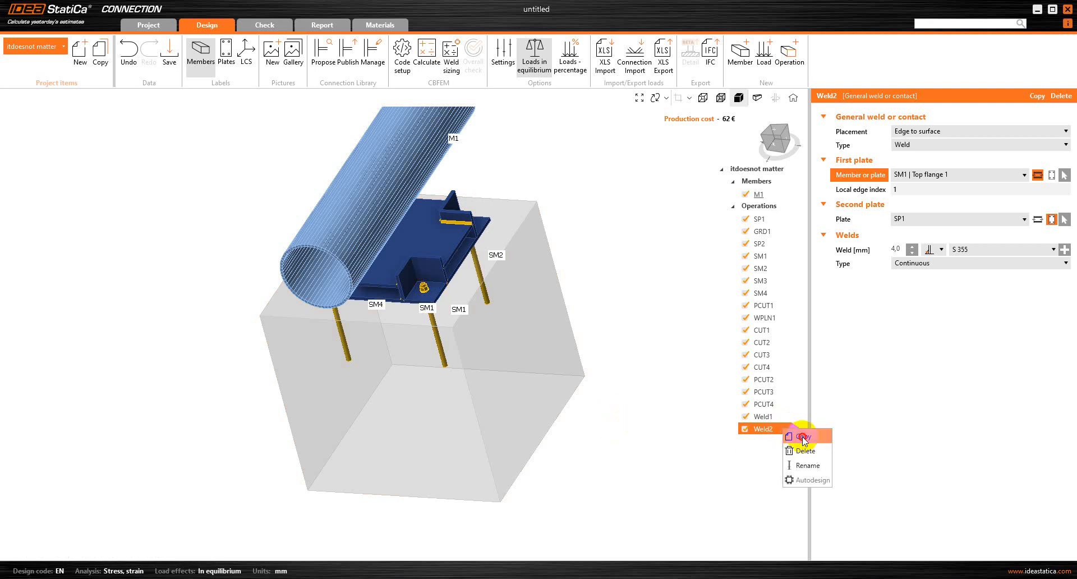
pyautogui.click(803, 437)
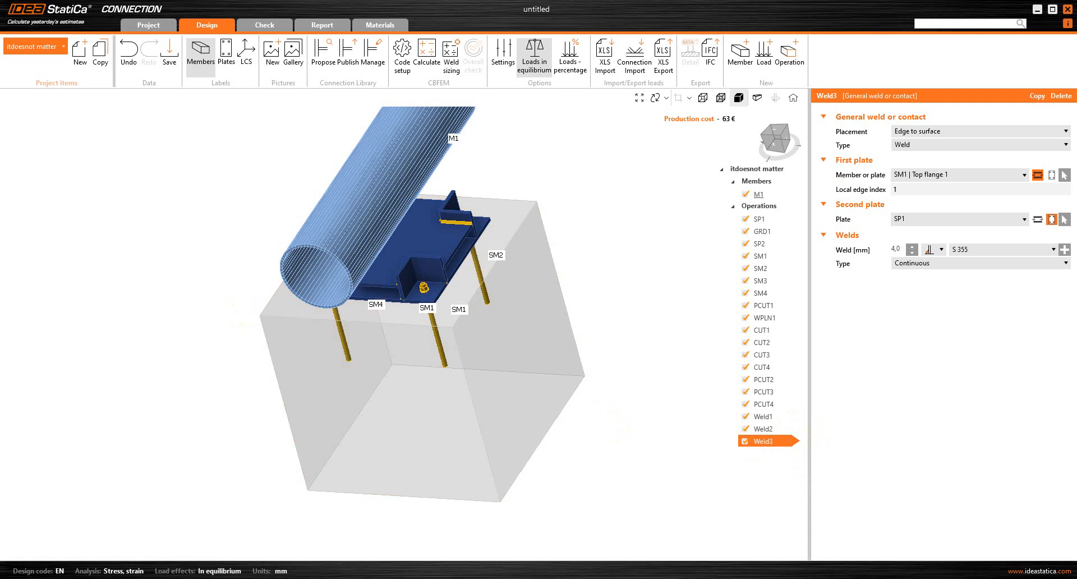
pyautogui.click(948, 176)
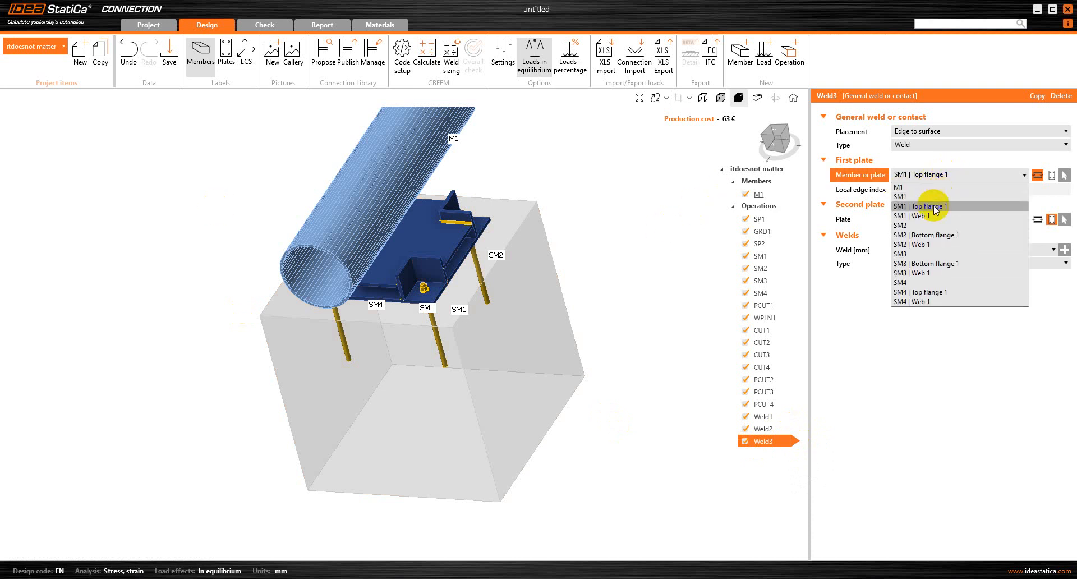
pyautogui.click(930, 235)
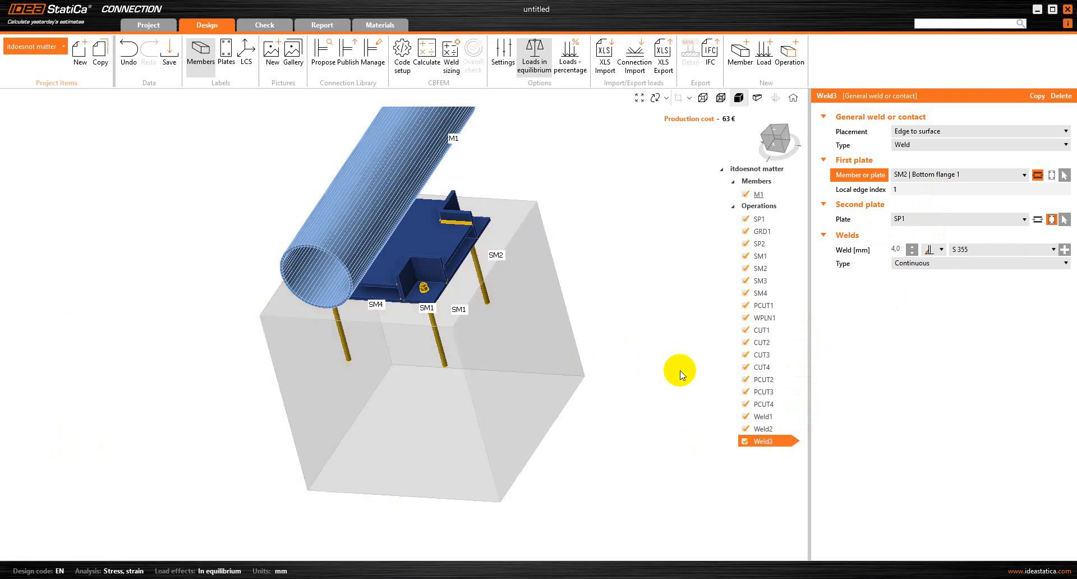
# - Copy the Weld3 operation, set the copy's first plate to SM2 | Web 1 and inspect the SM2 stiffener corner
pyautogui.click(742, 436)
pyautogui.rightClick(764, 439)
pyautogui.click(773, 452)
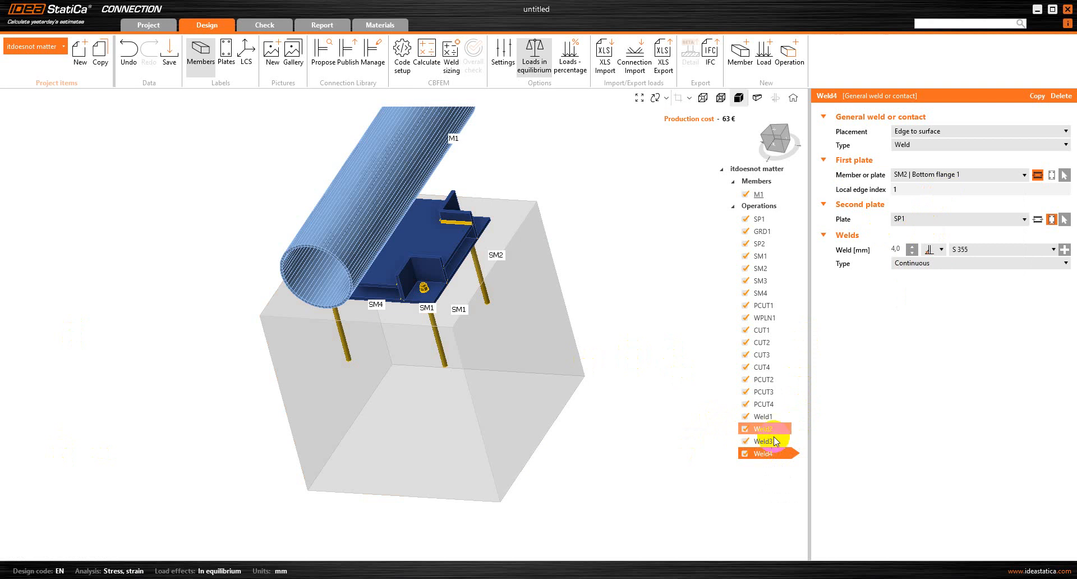
pyautogui.click(931, 175)
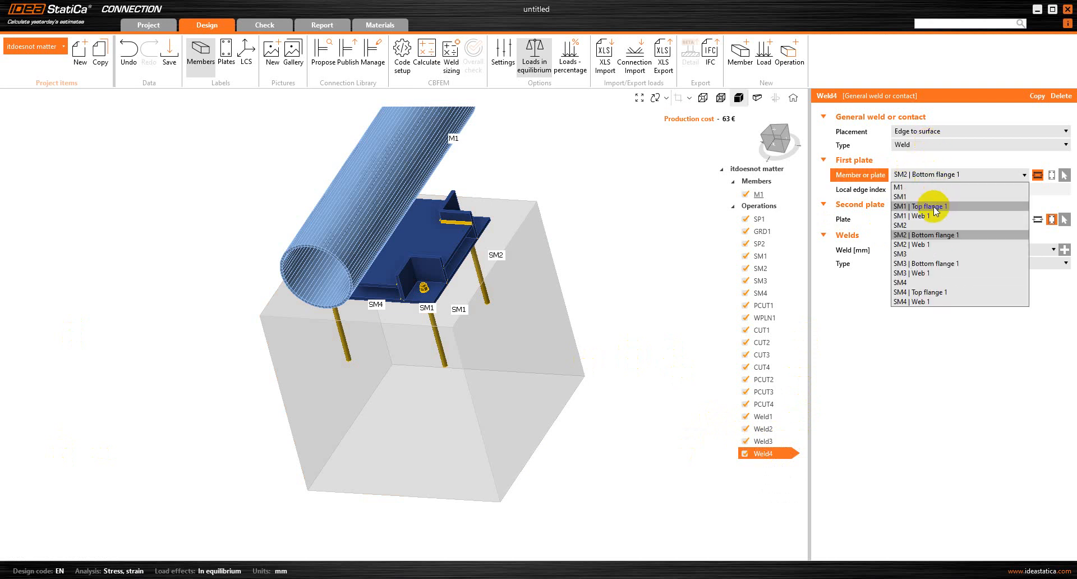
pyautogui.click(927, 245)
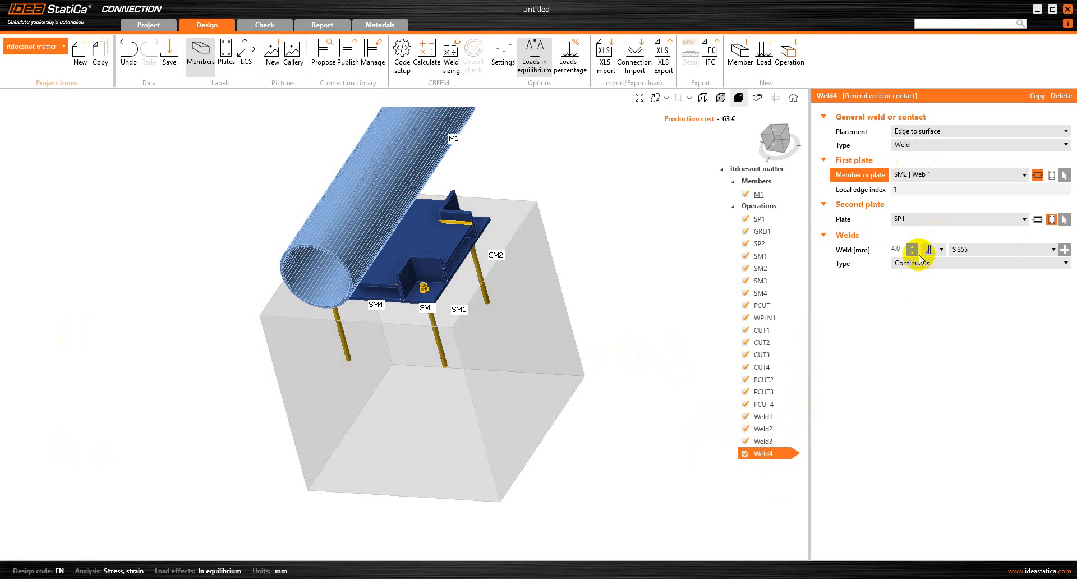
pyautogui.moveTo(623, 244); pyautogui.dragTo(513, 344, button='right')
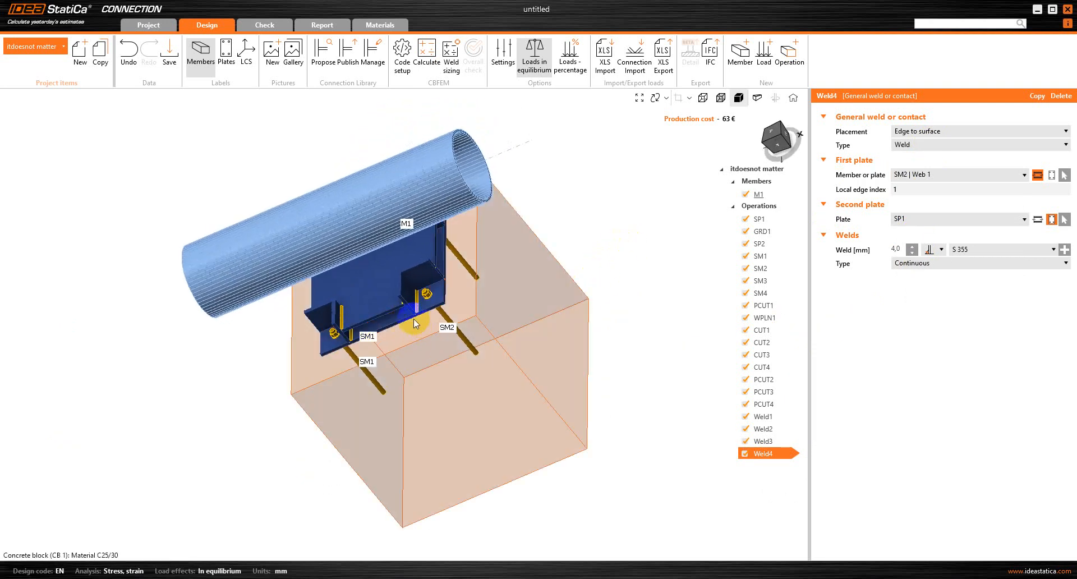
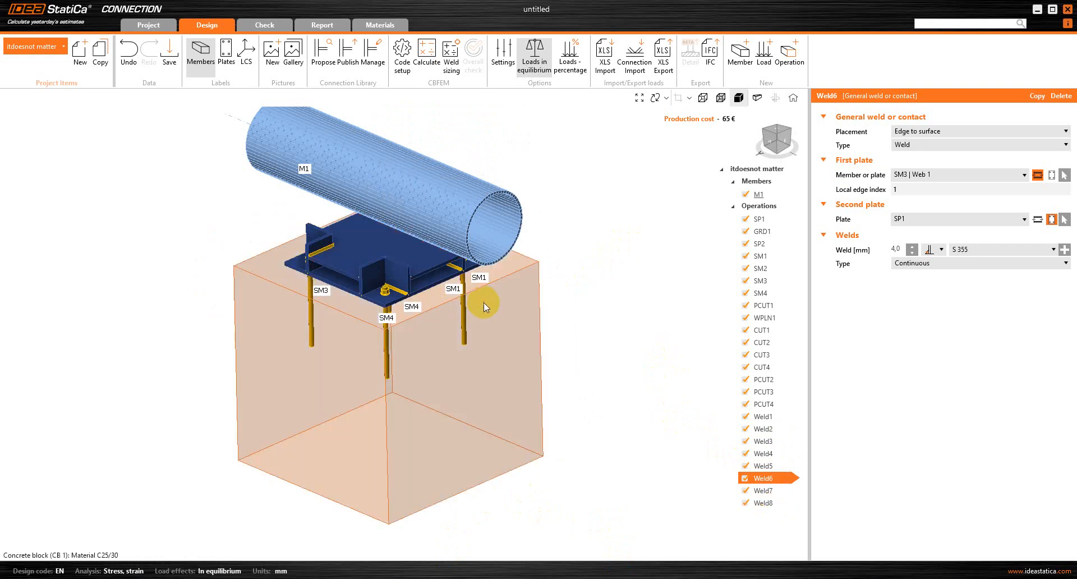
# - Inspect the stiffener welds on the base plate and change the Weld1 weld at SM1 | Web 1 to Butt weld
pyautogui.moveTo(609, 298); pyautogui.dragTo(471, 315, button='right')
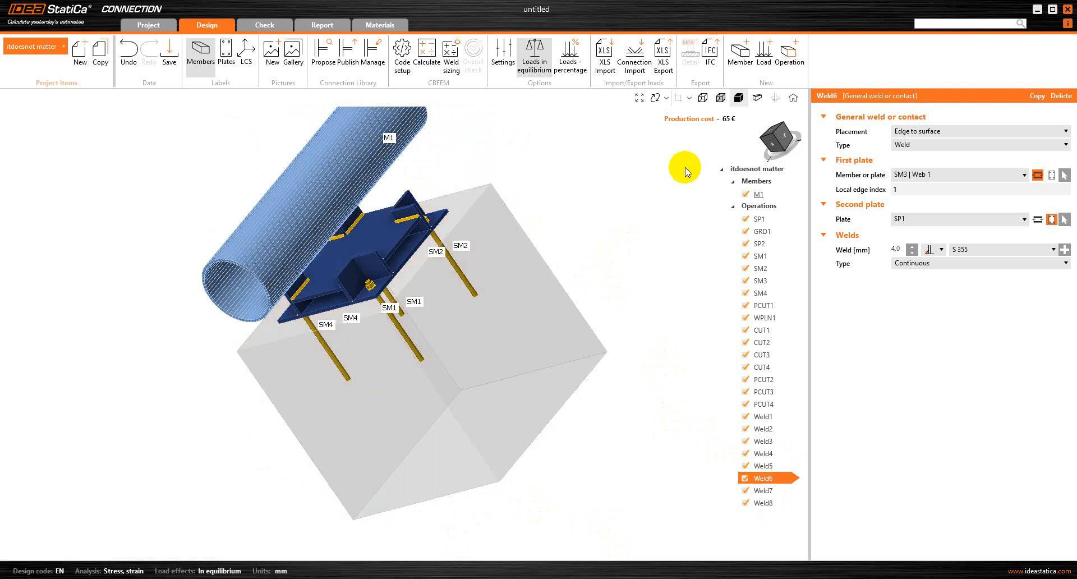
pyautogui.moveTo(613, 210); pyautogui.dragTo(555, 339, button='right')
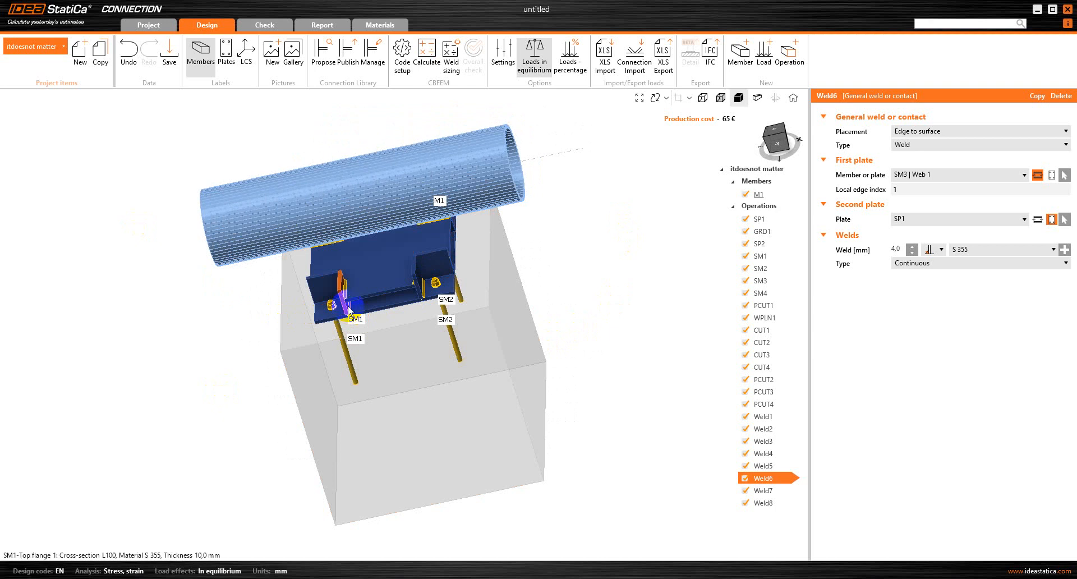
pyautogui.moveTo(460, 355); pyautogui.dragTo(519, 404, button='right')
pyautogui.moveTo(519, 403); pyautogui.dragTo(477, 381, button='right')
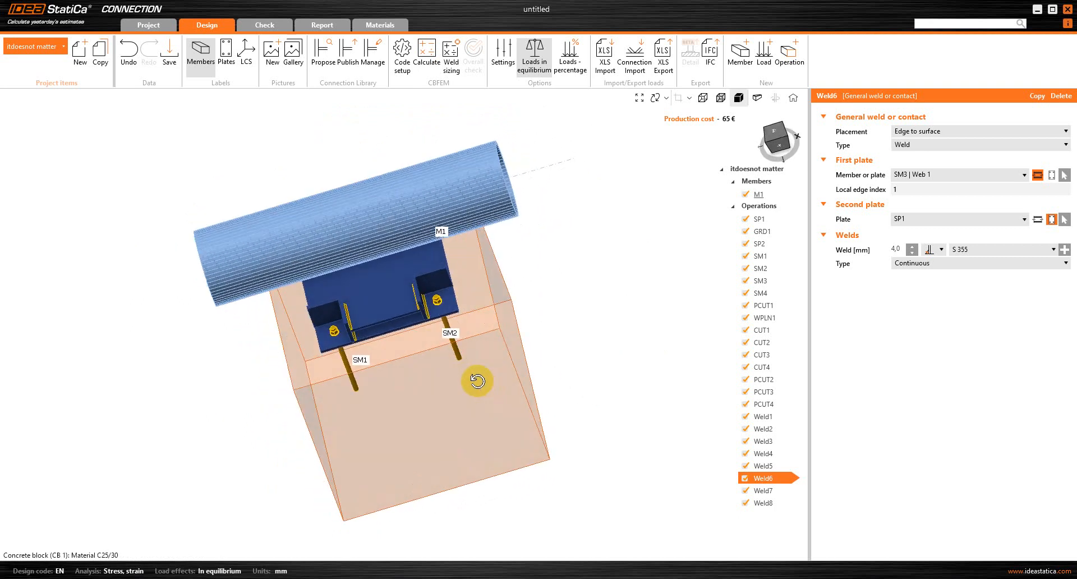
pyautogui.click(779, 418)
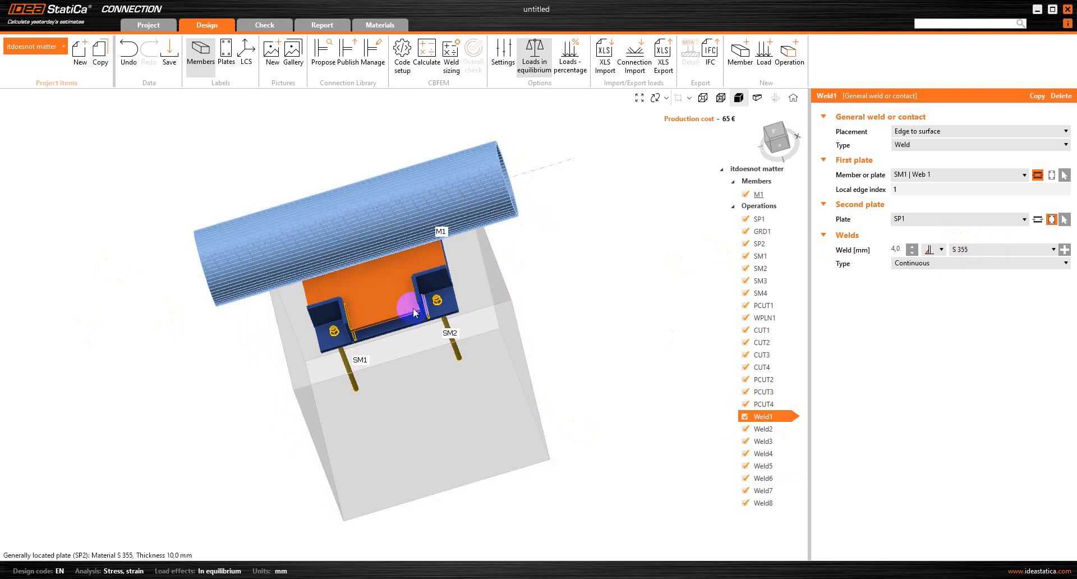
pyautogui.scroll(6, 415, 312)
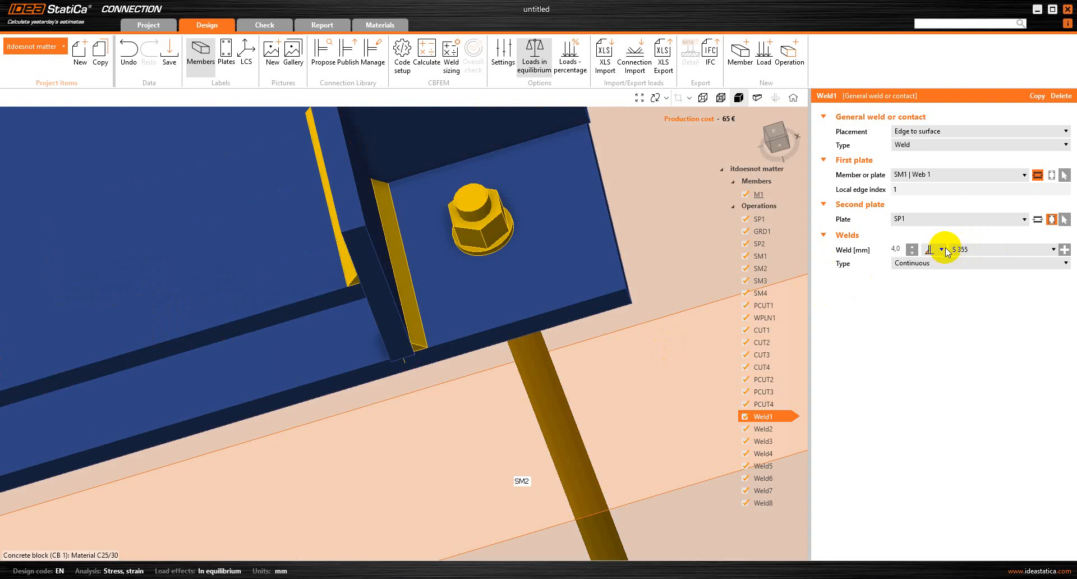
pyautogui.click(941, 250)
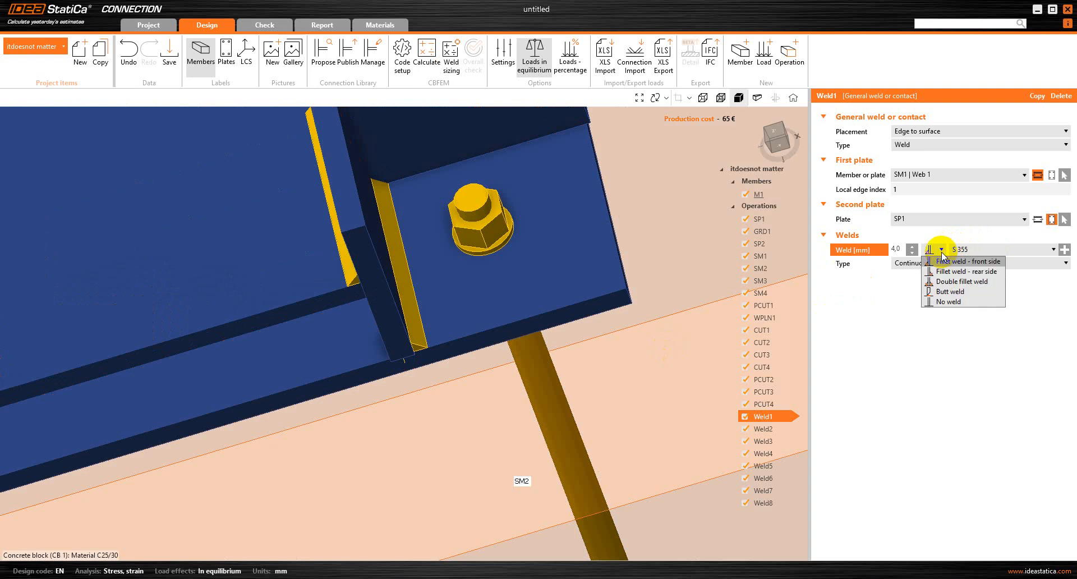
pyautogui.click(947, 301)
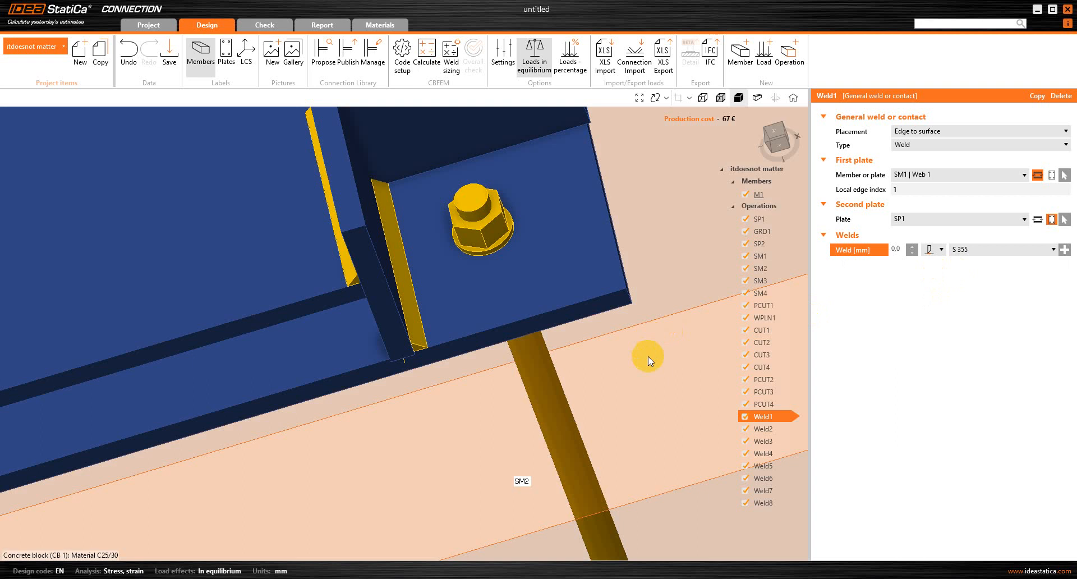
# - Try the No weld option on Weld1 and set it back to Butt weld
pyautogui.click(649, 367)
pyautogui.scroll(-4, 655, 352)
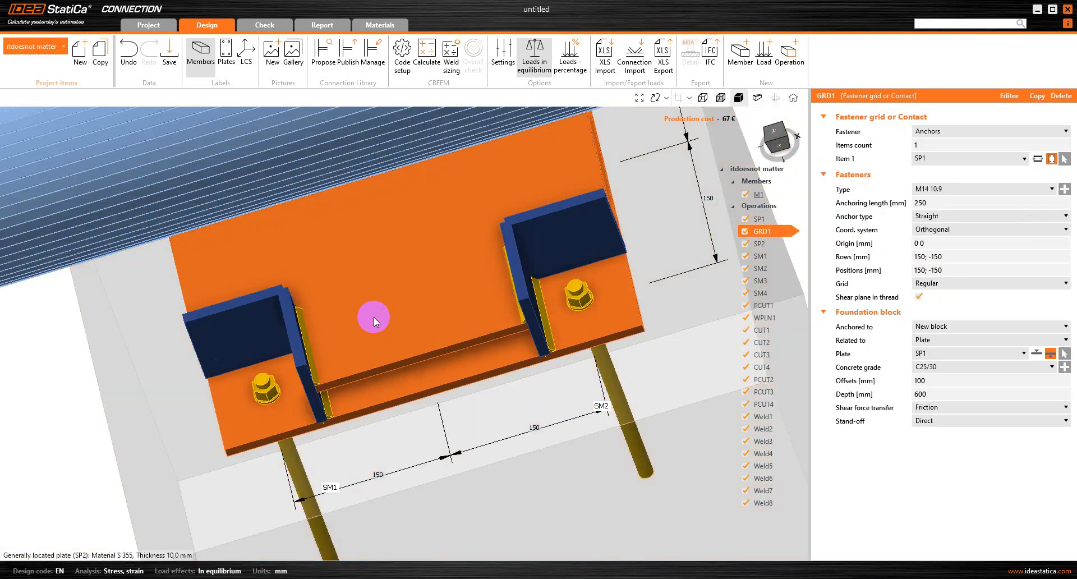
pyautogui.click(782, 422)
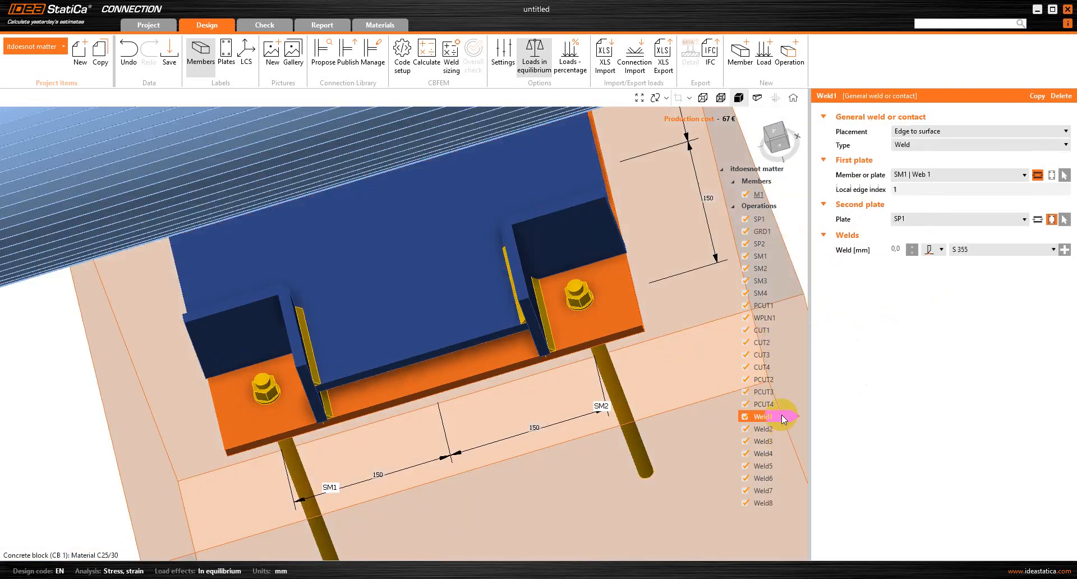
pyautogui.click(943, 249)
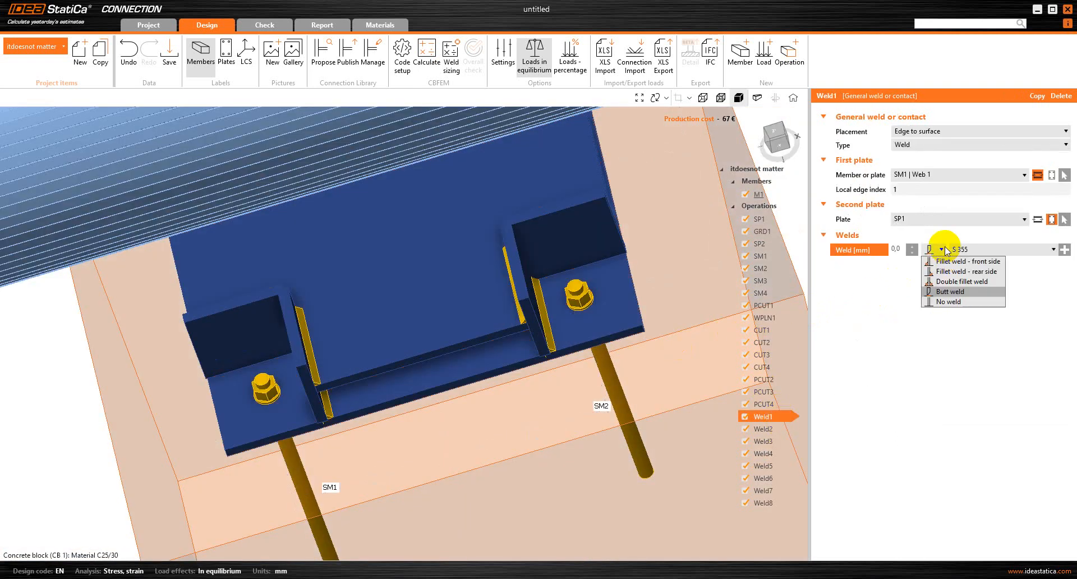
pyautogui.click(948, 301)
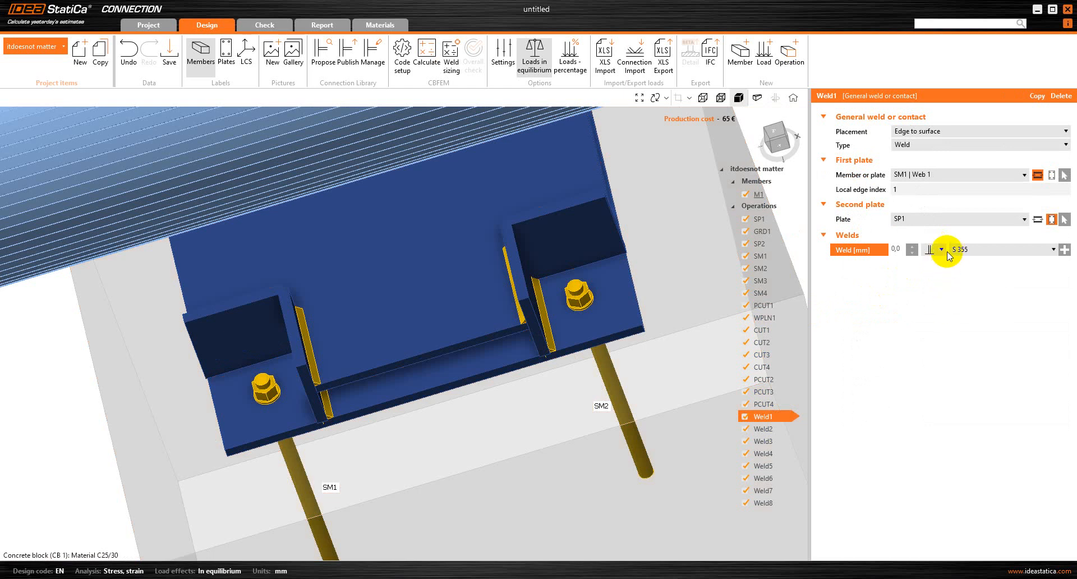
pyautogui.click(942, 251)
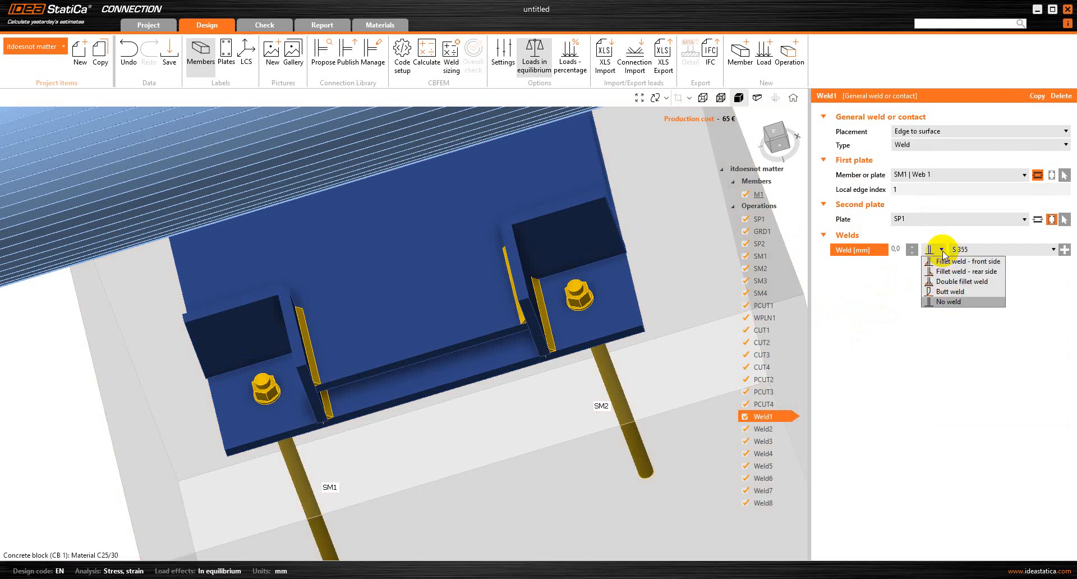
pyautogui.click(950, 291)
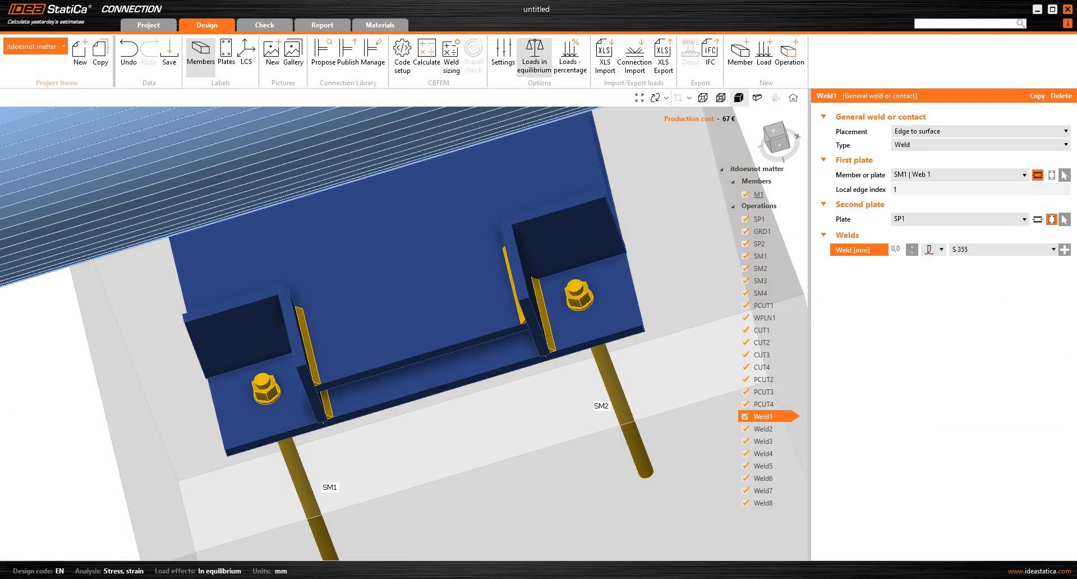
# - Inspect the SM1 corner and open the weld type choices of Weld2 between SM1 | Top flange 1 and SP1
pyautogui.click(706, 420)
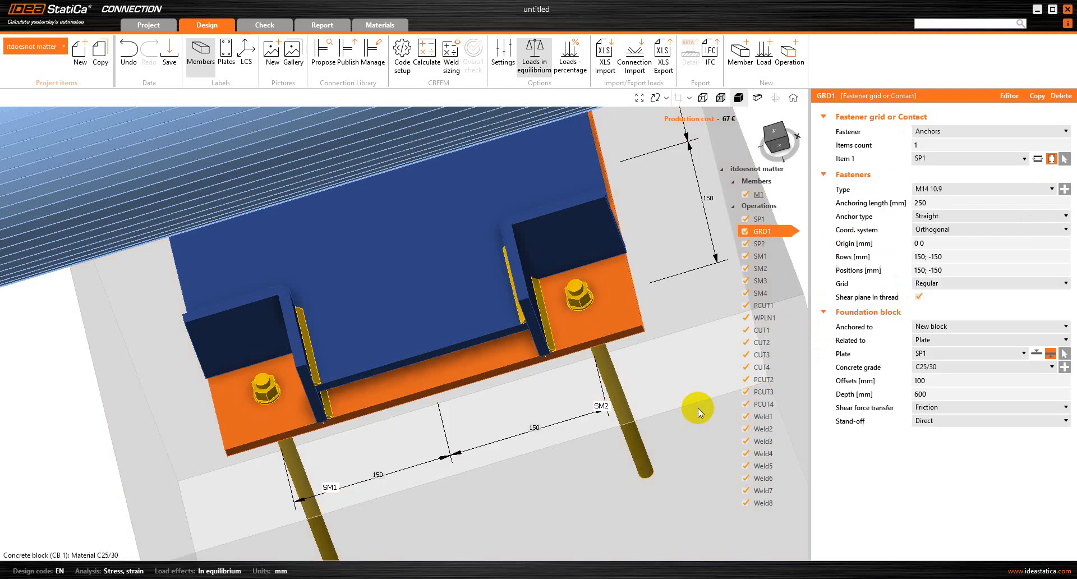
pyautogui.moveTo(474, 429); pyautogui.dragTo(511, 382, button='right')
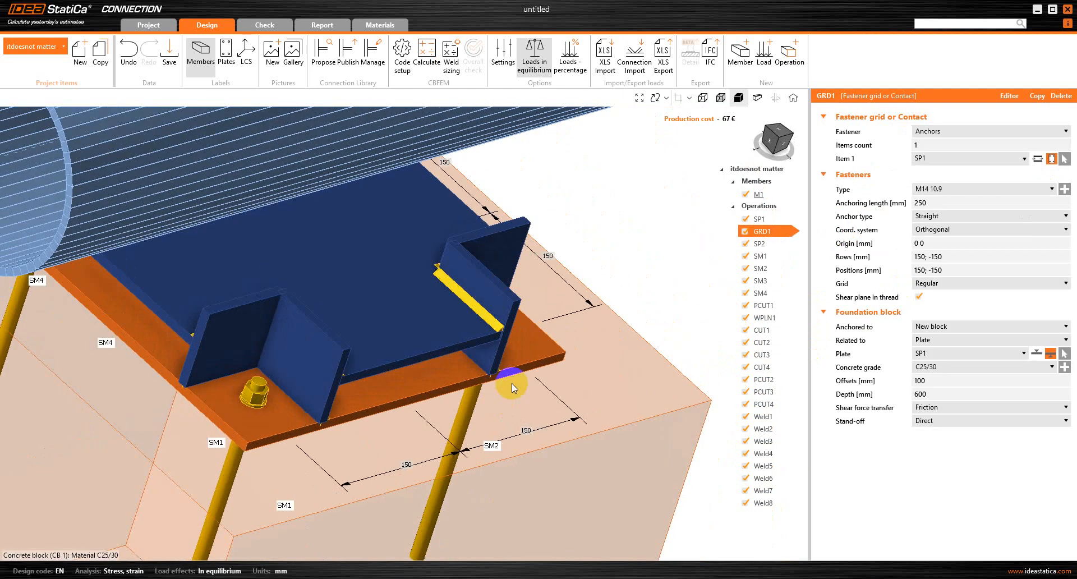
pyautogui.scroll(-5, 510, 382)
pyautogui.moveTo(312, 383)
pyautogui.mouseDown(button='right')
pyautogui.moveTo(409, 412)
pyautogui.moveTo(366, 378)
pyautogui.moveTo(311, 386)
pyautogui.moveTo(257, 361)
pyautogui.moveTo(211, 377)
pyautogui.moveTo(370, 387)
pyautogui.moveTo(323, 386)
pyautogui.mouseUp(button='right')
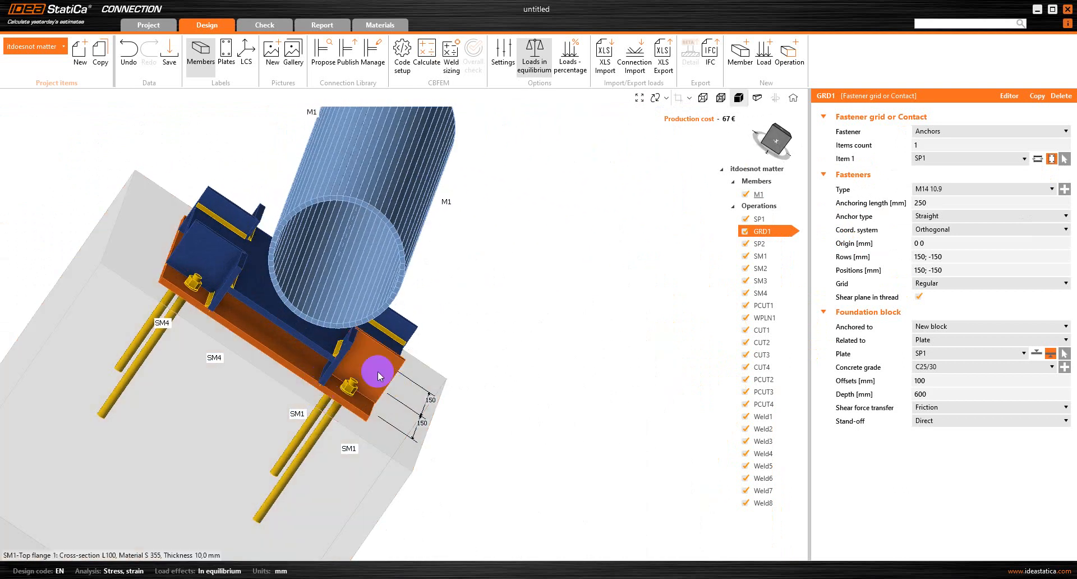
pyautogui.click(762, 429)
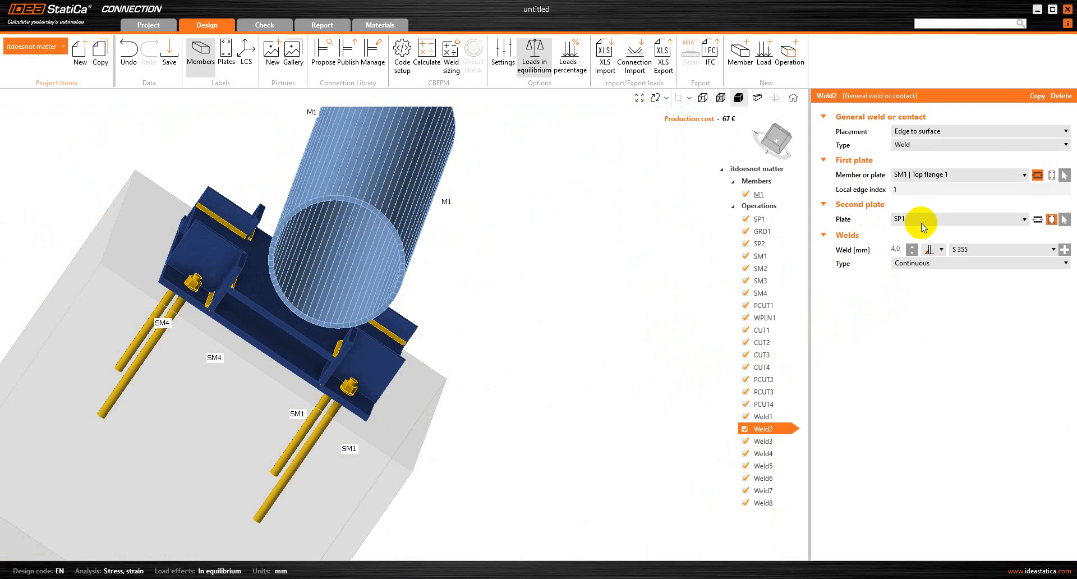
pyautogui.click(940, 252)
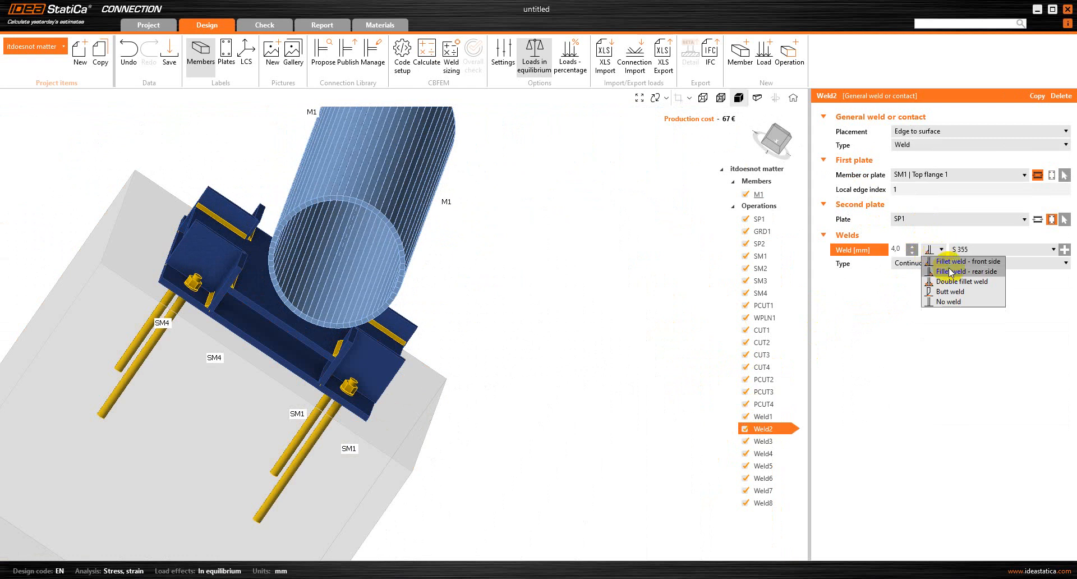
# - Change Weld2, Weld3 and Weld4 to butt welds
pyautogui.click(957, 296)
pyautogui.click(779, 444)
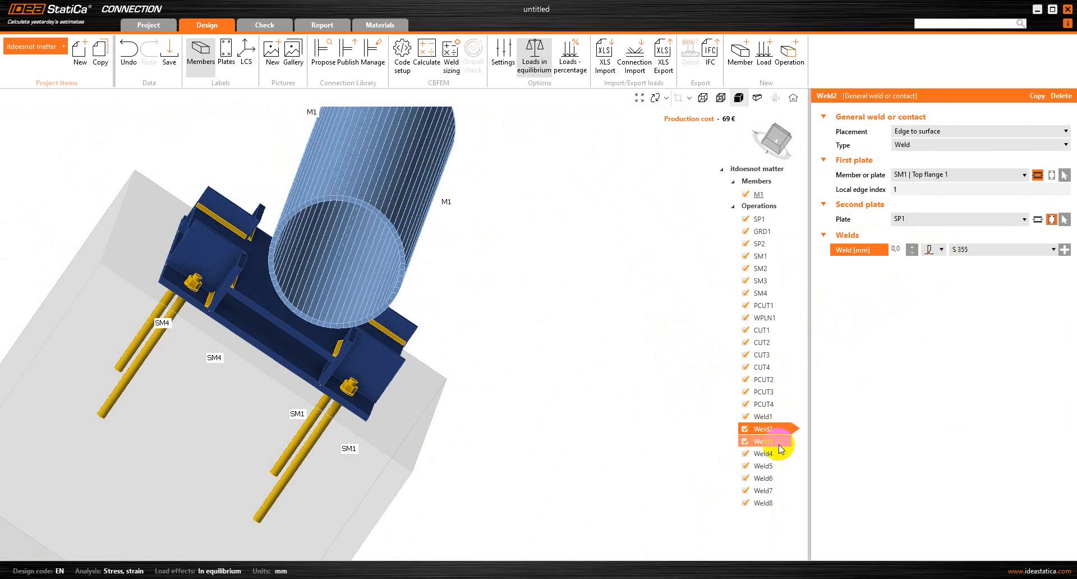
pyautogui.click(943, 250)
pyautogui.click(957, 288)
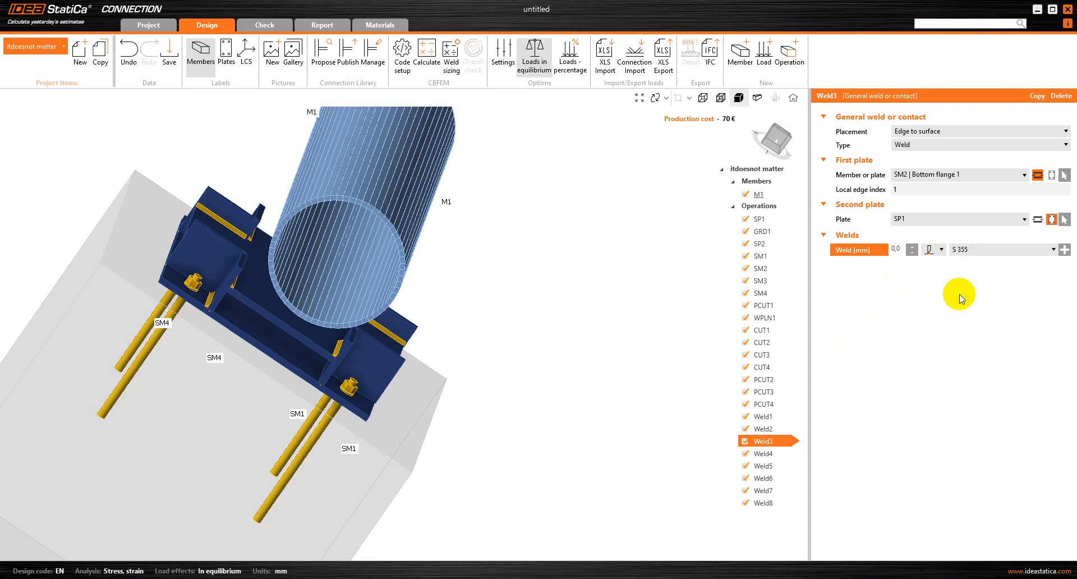
pyautogui.click(774, 452)
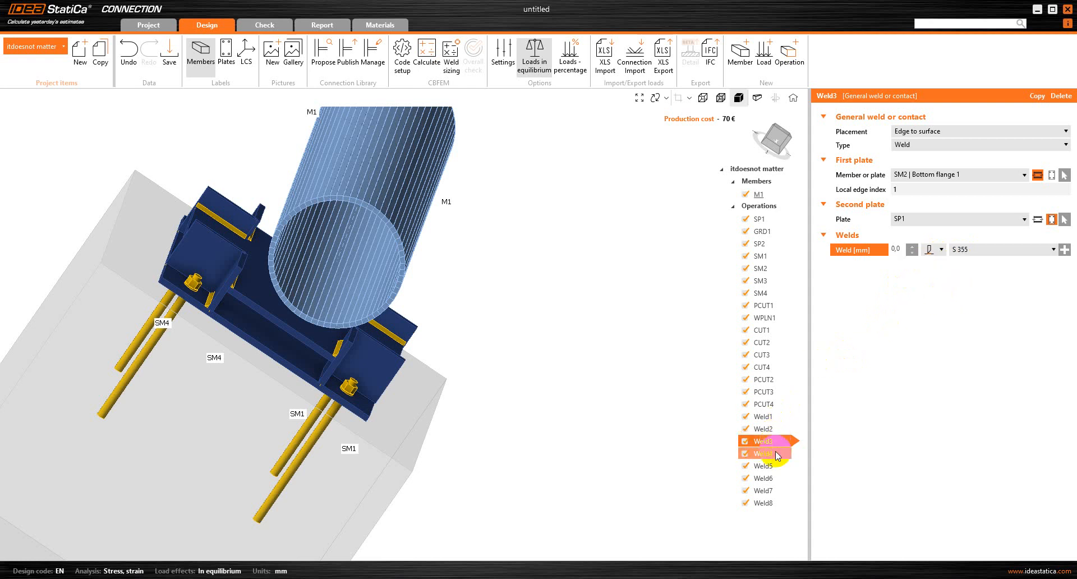
pyautogui.click(946, 254)
pyautogui.click(933, 291)
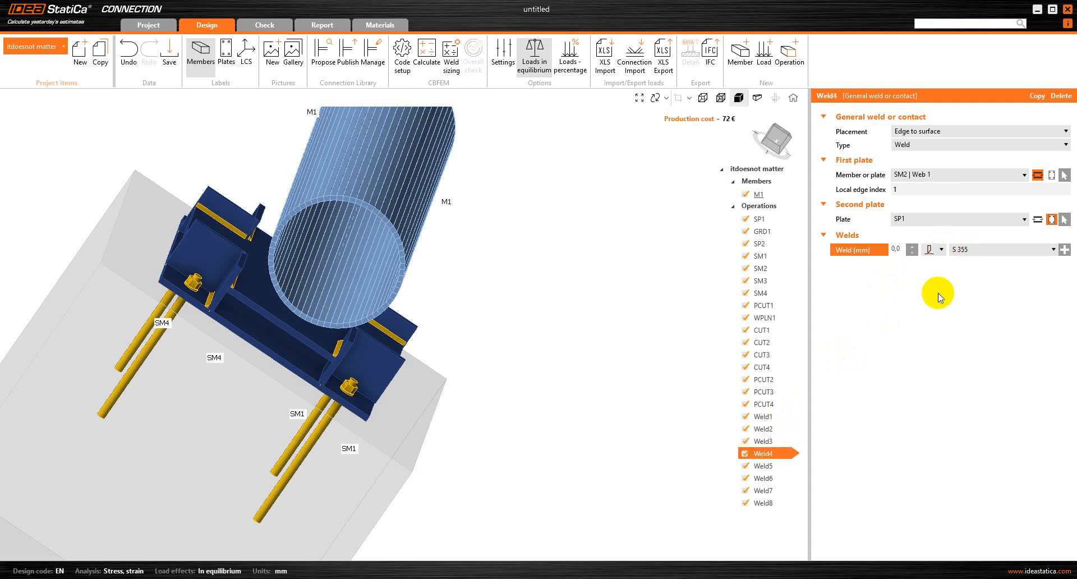
# - Change Weld5 and Weld6, which join SM3's bottom flange and web to SP1, to butt welds
pyautogui.click(766, 466)
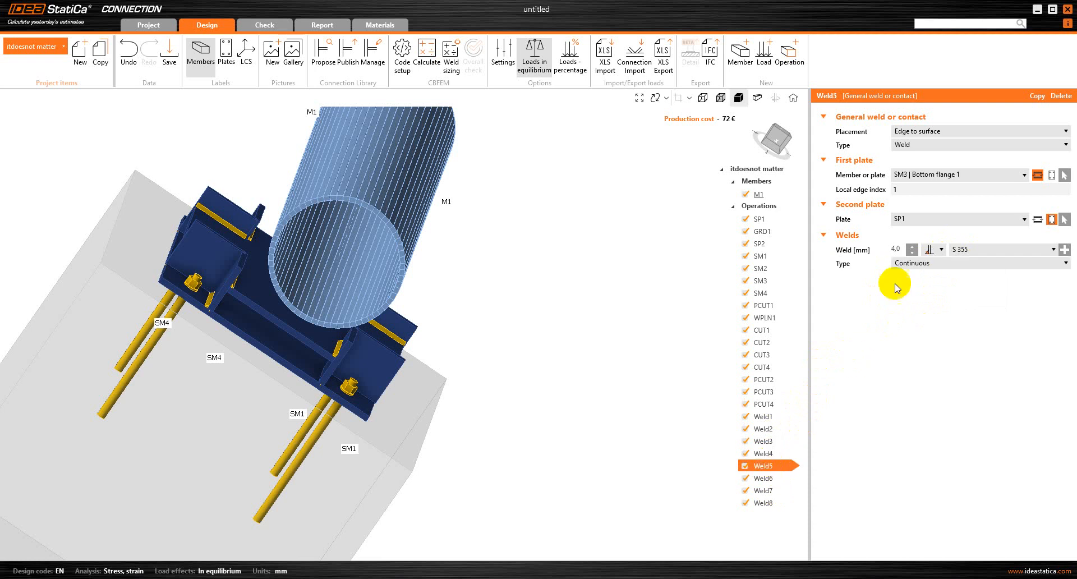
pyautogui.click(946, 253)
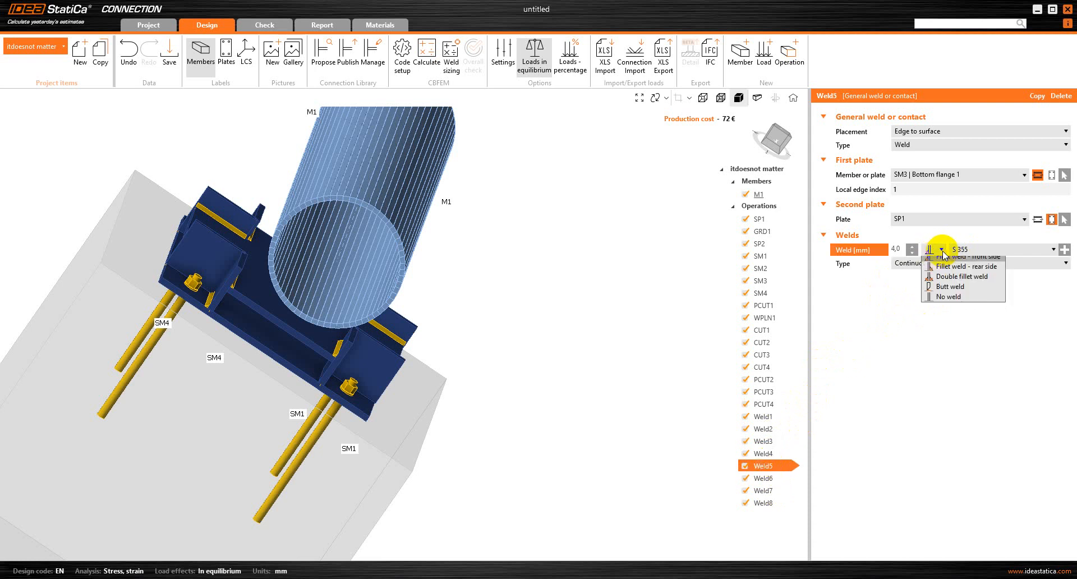
pyautogui.click(940, 291)
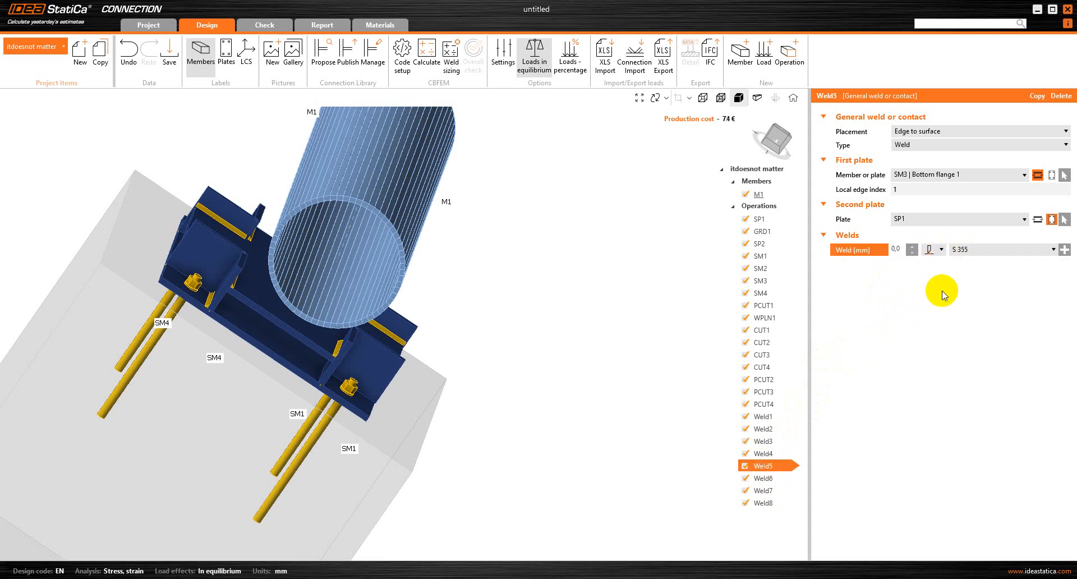
pyautogui.click(776, 478)
pyautogui.click(941, 250)
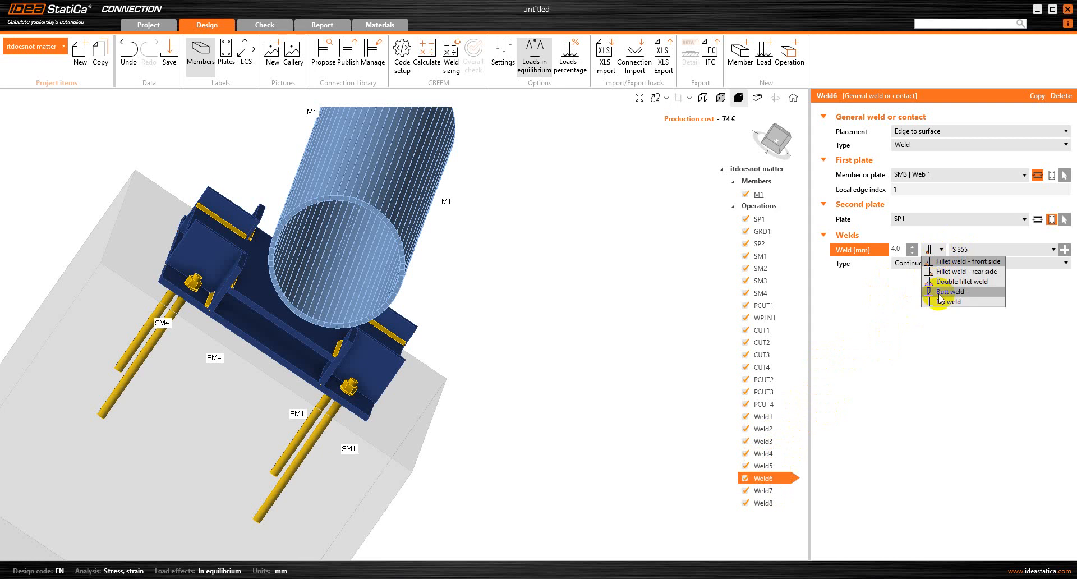
pyautogui.click(941, 292)
# - Change Weld7 and Weld8, which join SM4's top flange and web to SP1, to butt welds
pyautogui.click(764, 490)
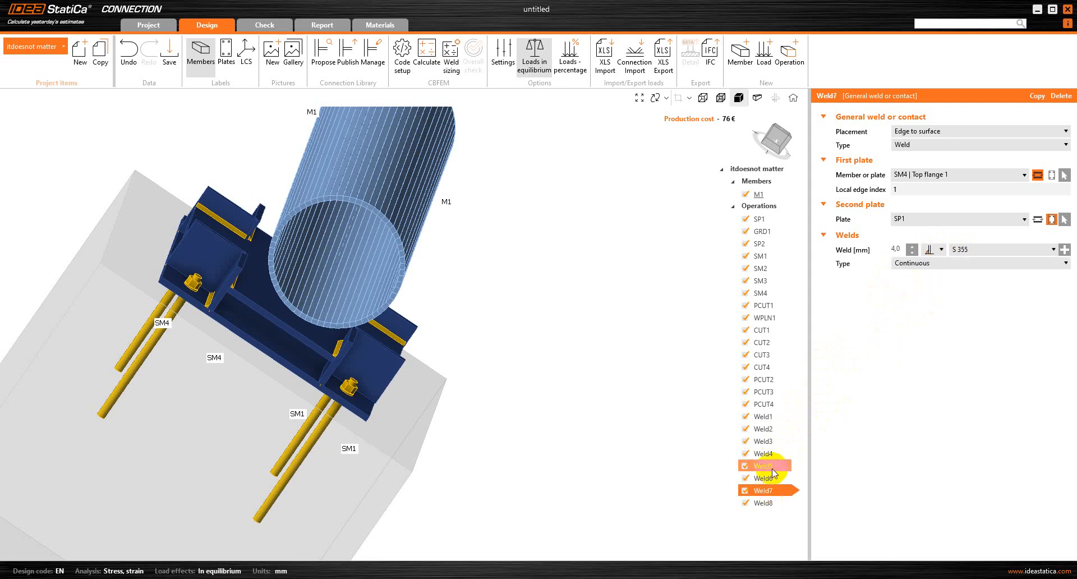
pyautogui.click(942, 250)
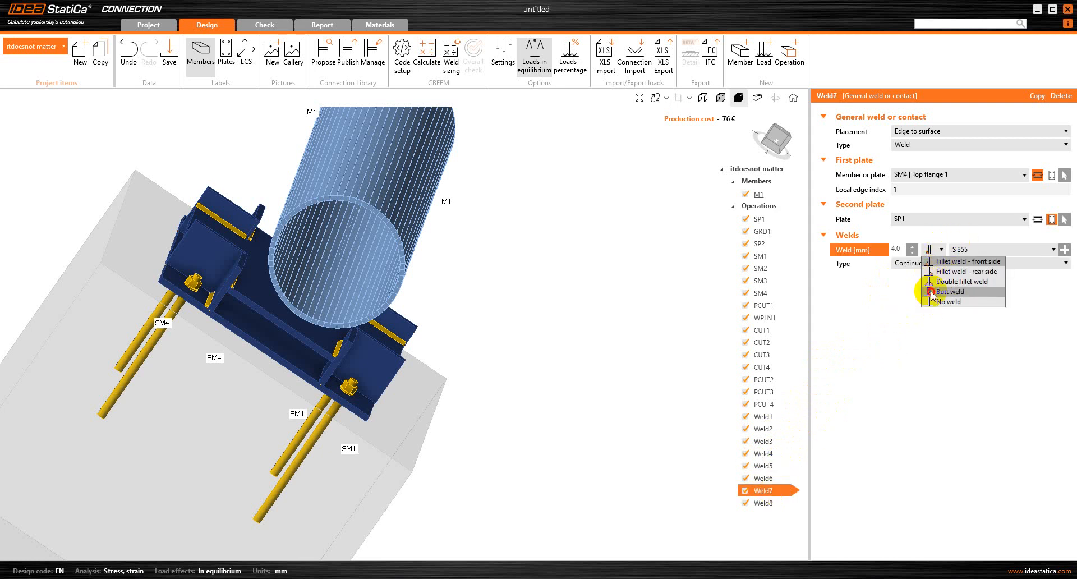
pyautogui.click(941, 292)
pyautogui.click(768, 504)
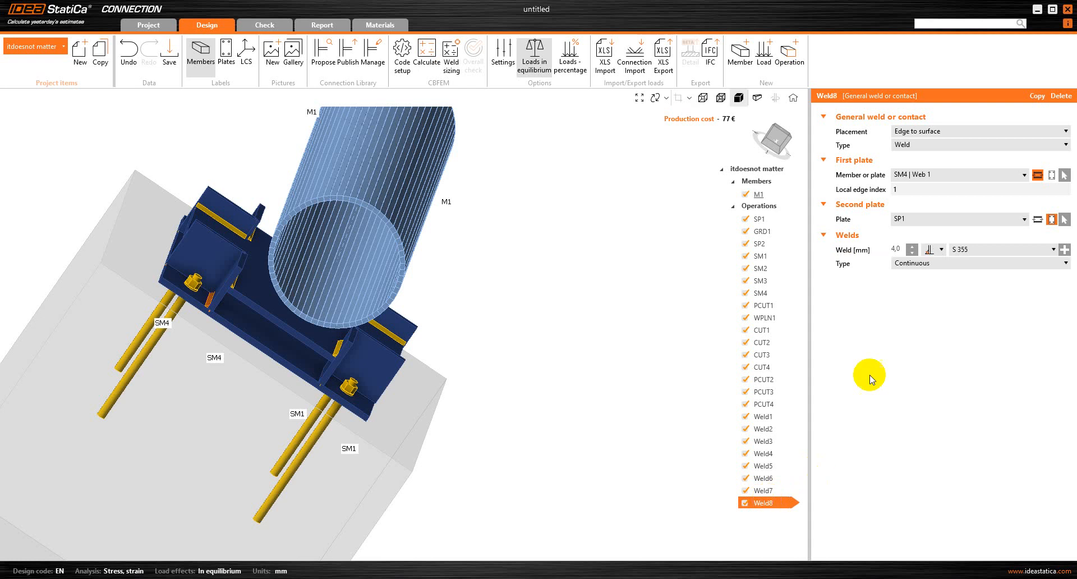
pyautogui.click(941, 250)
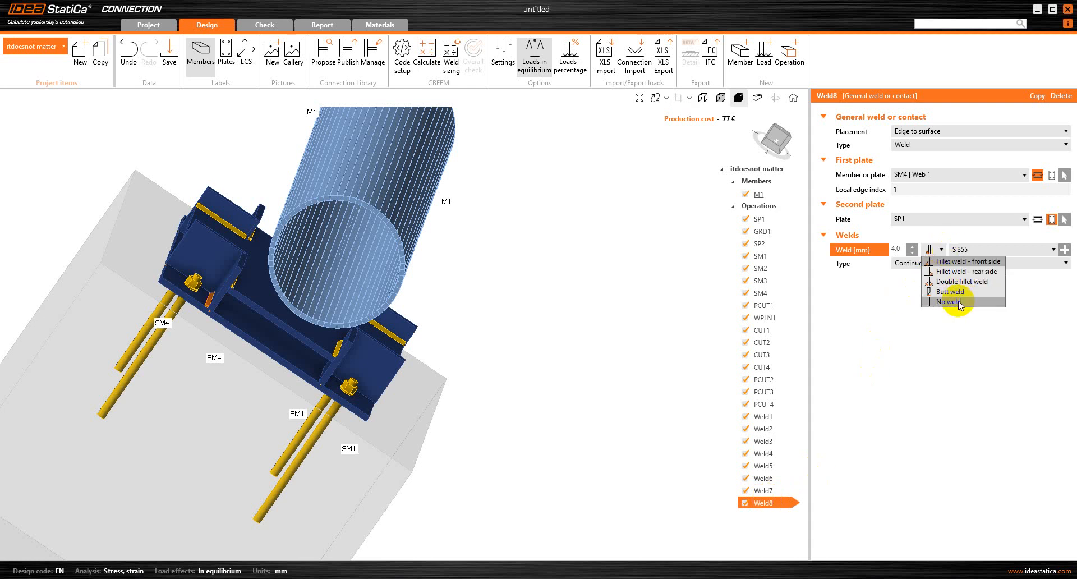
pyautogui.click(958, 301)
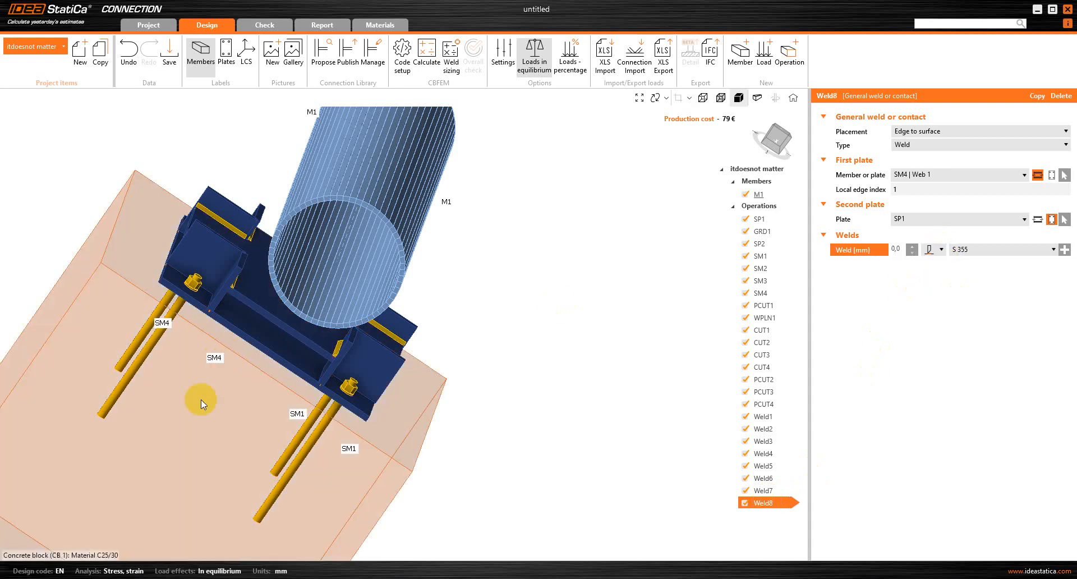
# - Examine the stiffening members' contact with base plate SP1 and compare the whole model with the reference image in Snipping Tool
pyautogui.moveTo(202, 401); pyautogui.dragTo(258, 317, button='right')
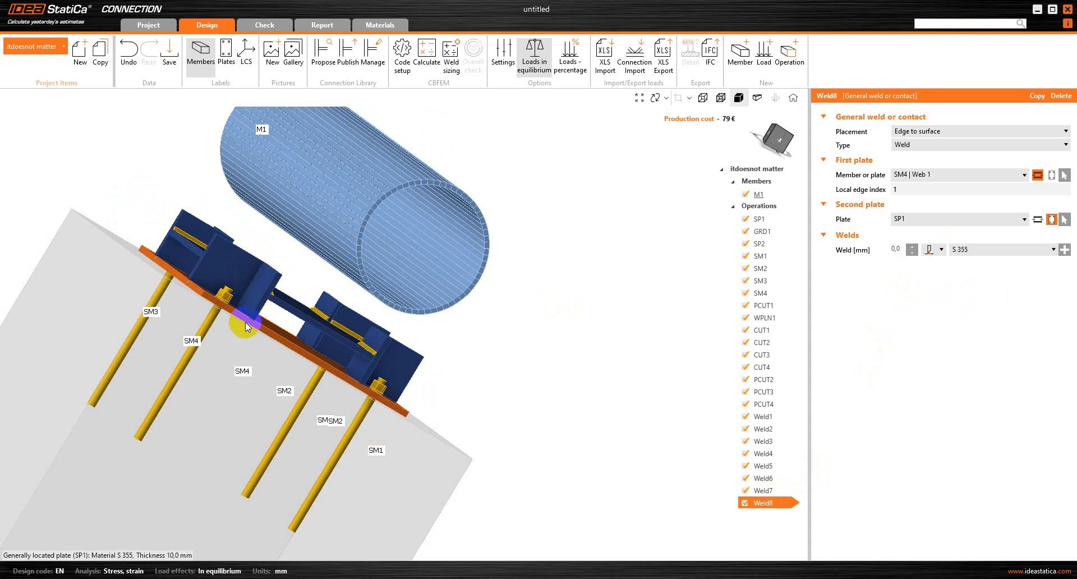
pyautogui.scroll(5, 247, 321)
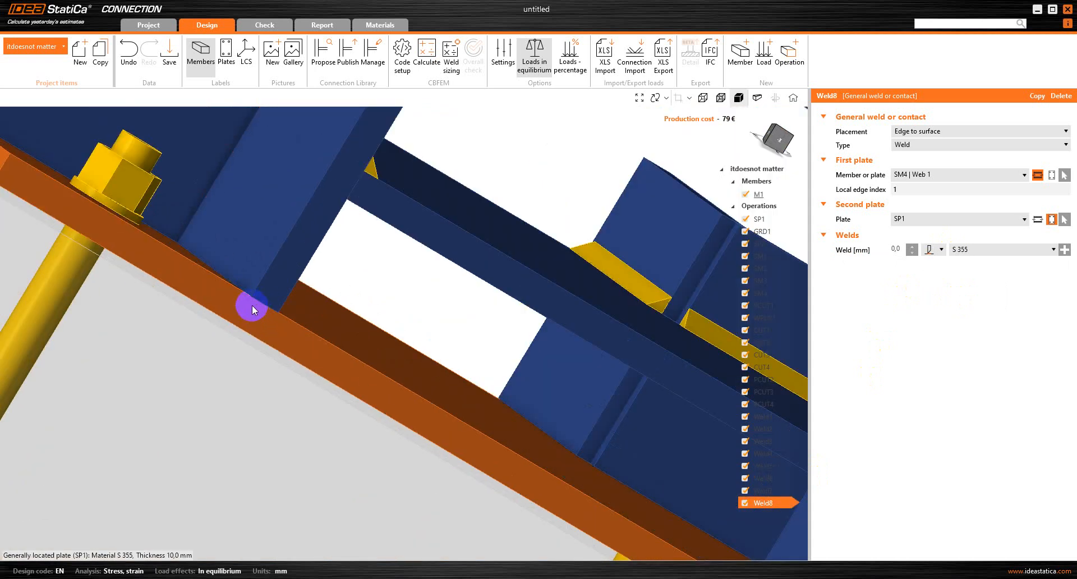
pyautogui.scroll(-5, 284, 313)
pyautogui.moveTo(356, 365); pyautogui.dragTo(482, 309, button='right')
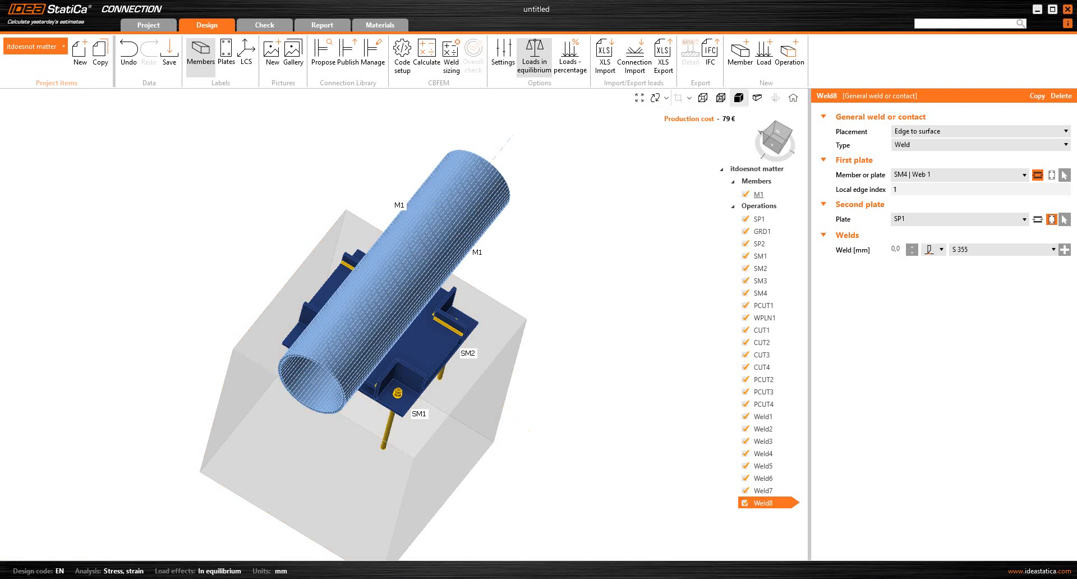
pyautogui.moveTo(110, 330); pyautogui.dragTo(180, 288, button='right')
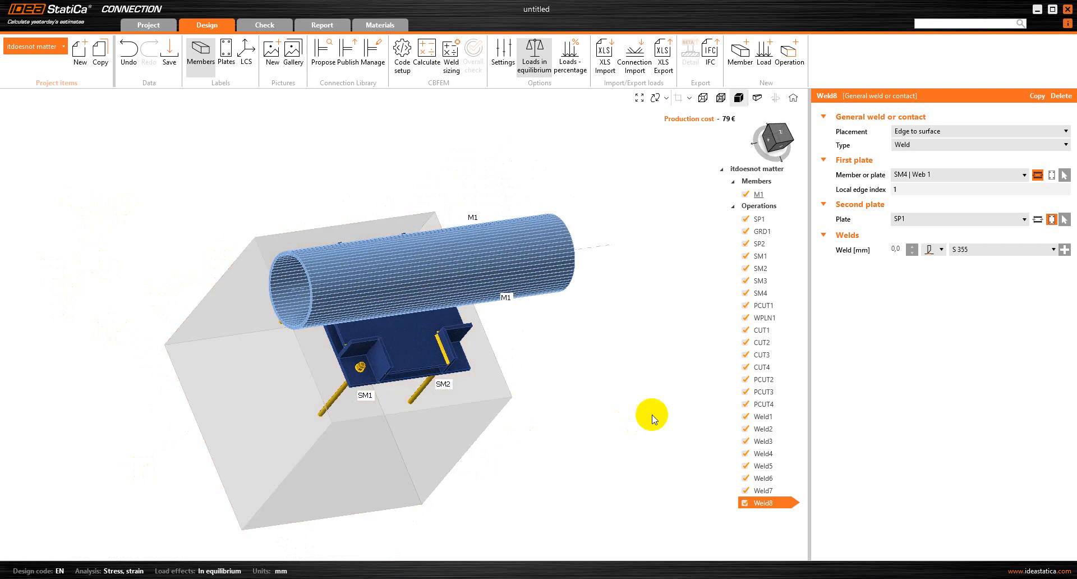
pyautogui.moveTo(654, 418); pyautogui.dragTo(541, 376, button='right')
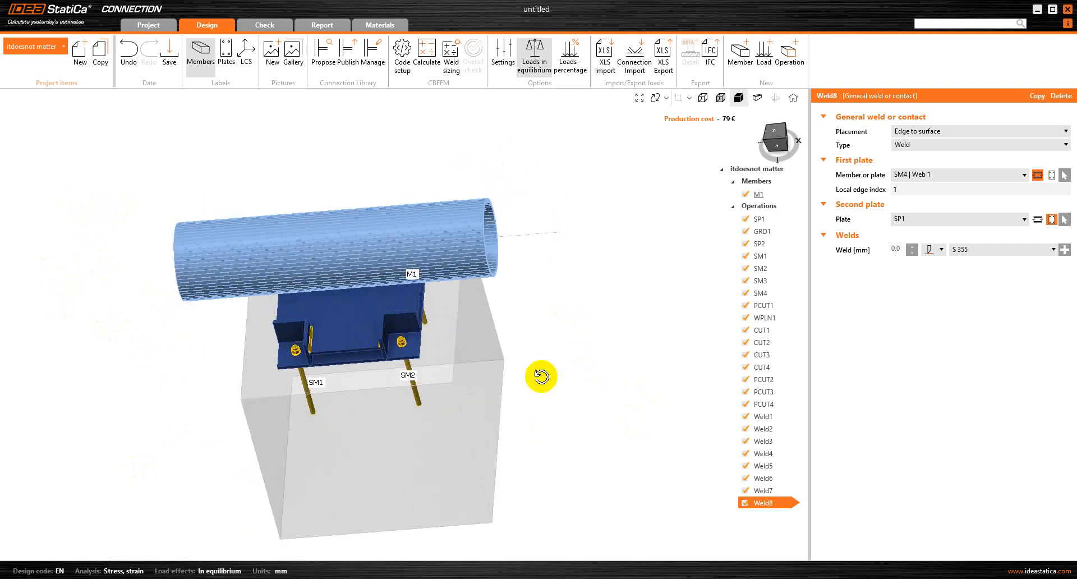
pyautogui.click(779, 148)
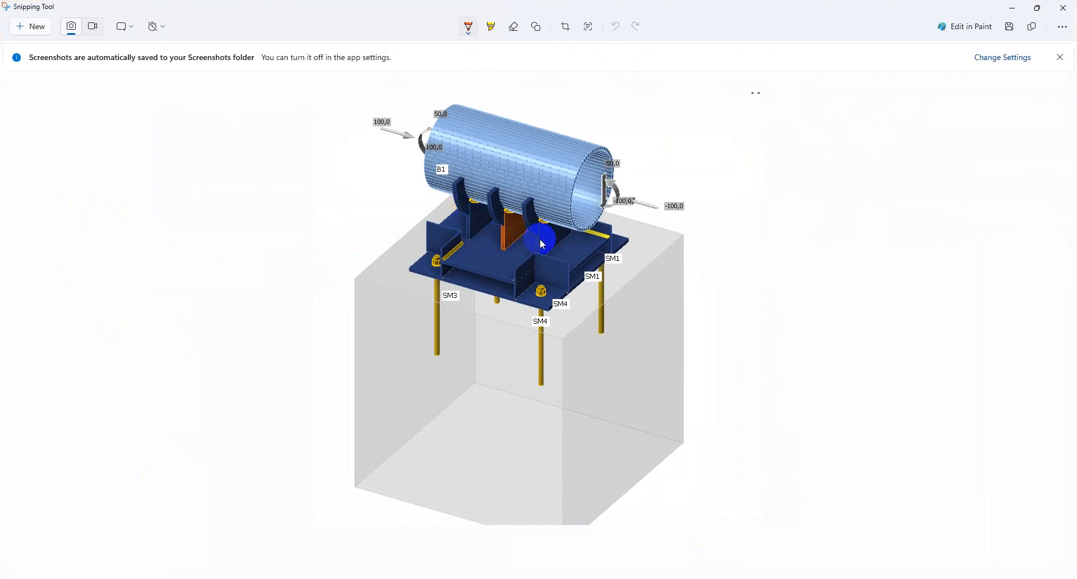
pyautogui.click(1013, 8)
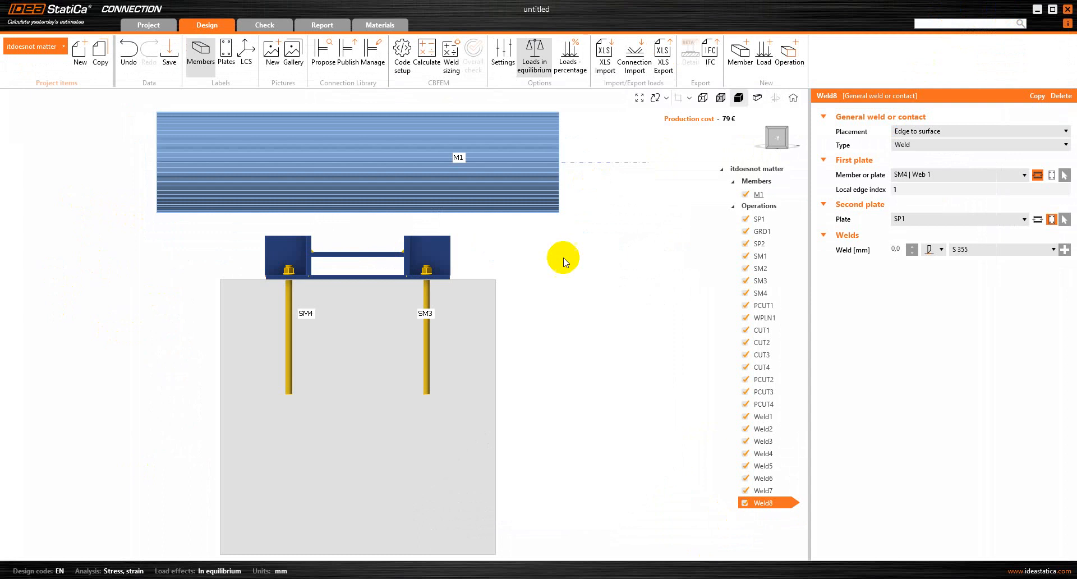
# - Add a new stiffening plate operation to the connection
pyautogui.click(789, 61)
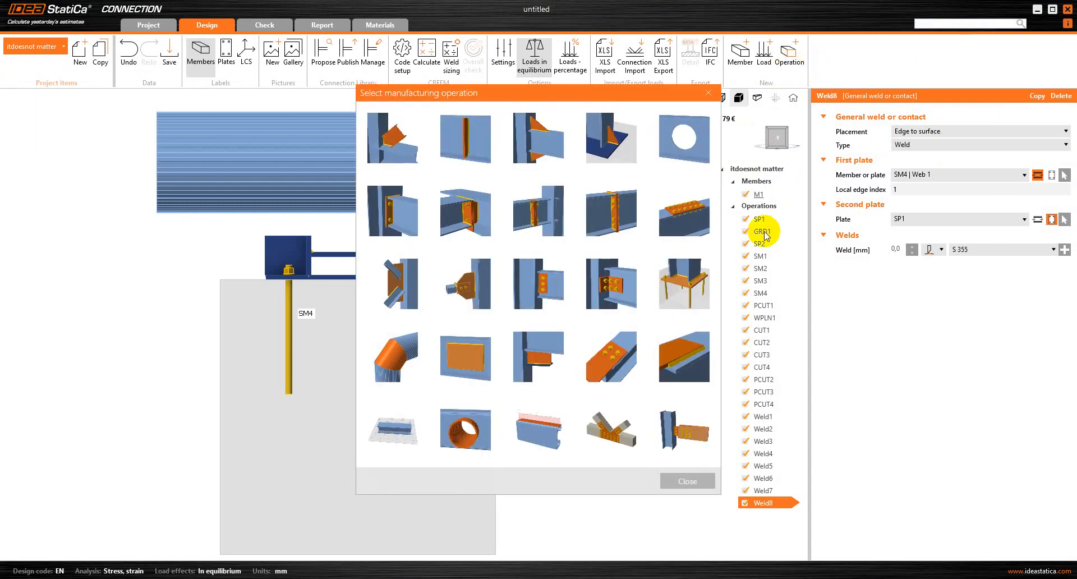
pyautogui.click(459, 144)
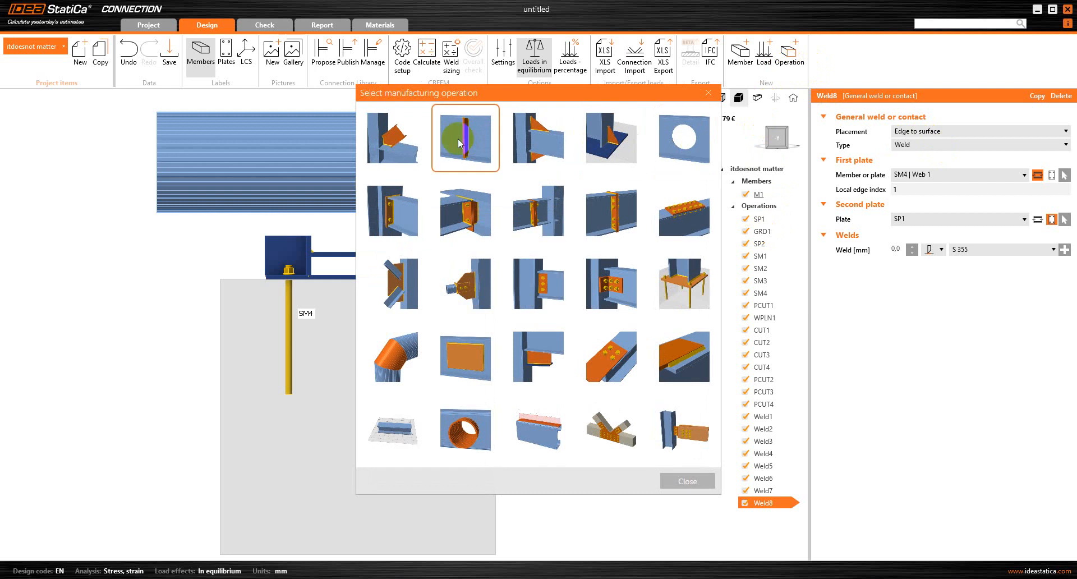
pyautogui.click(482, 343)
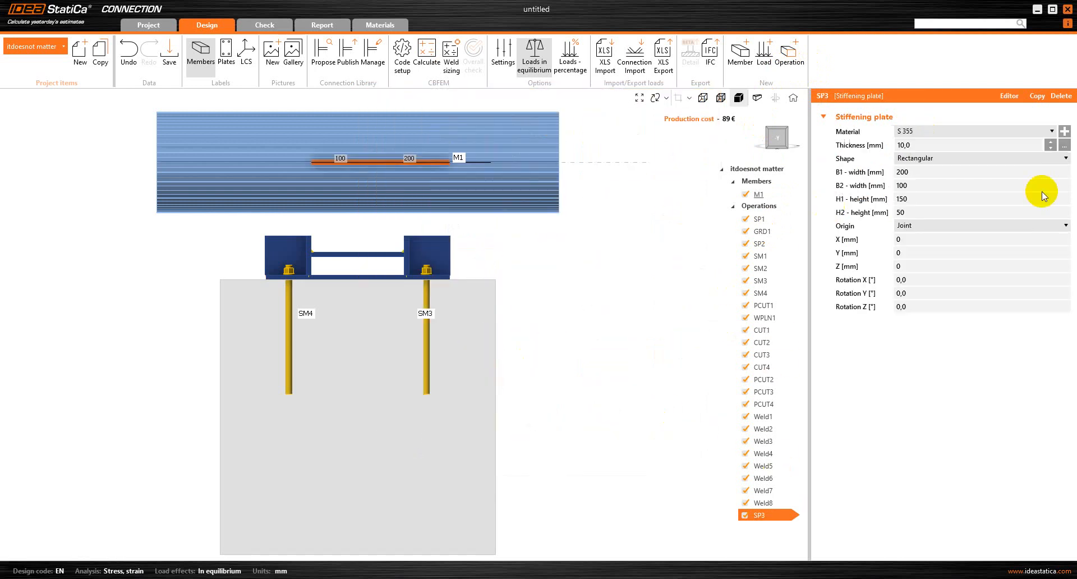
# - Size the rectangular stiffening plate SP3 with B1 0 mm, B2 220 mm, and H1 and H2 both 80 mm
pyautogui.click(922, 176)
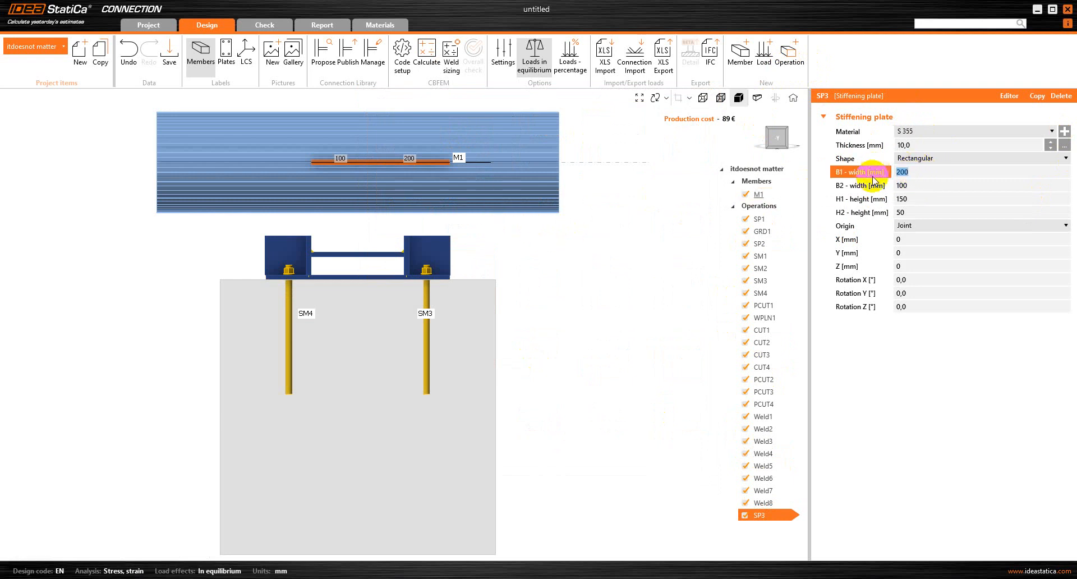
pyautogui.write('0')
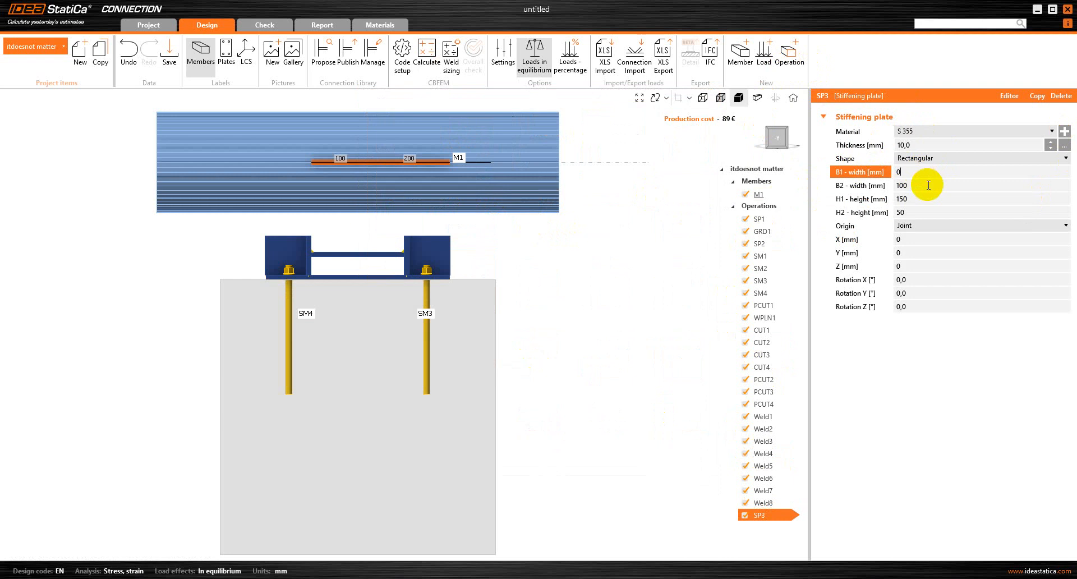
pyautogui.click(928, 184)
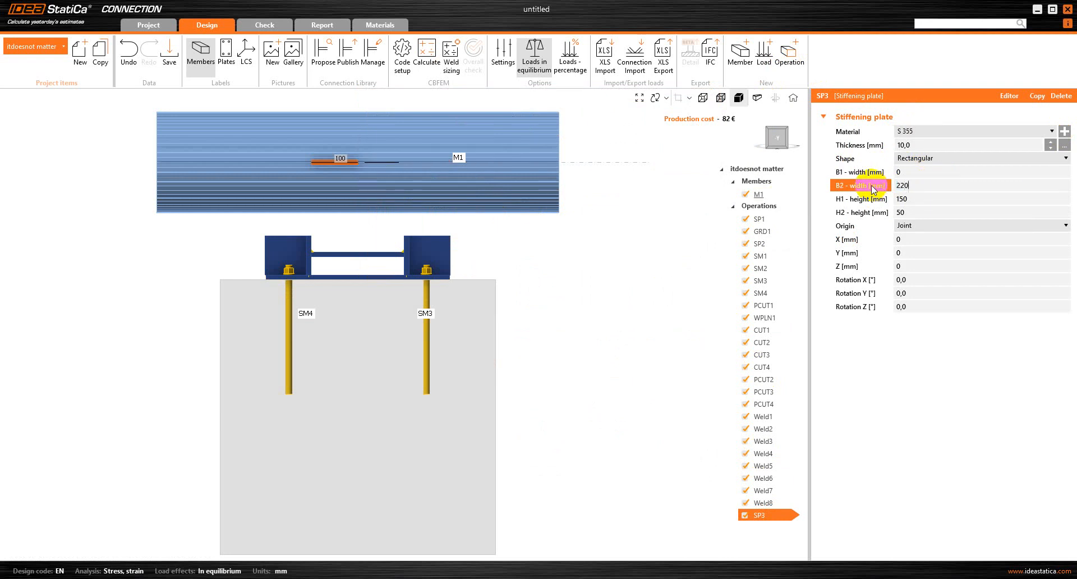
pyautogui.click(915, 204)
pyautogui.click(861, 208)
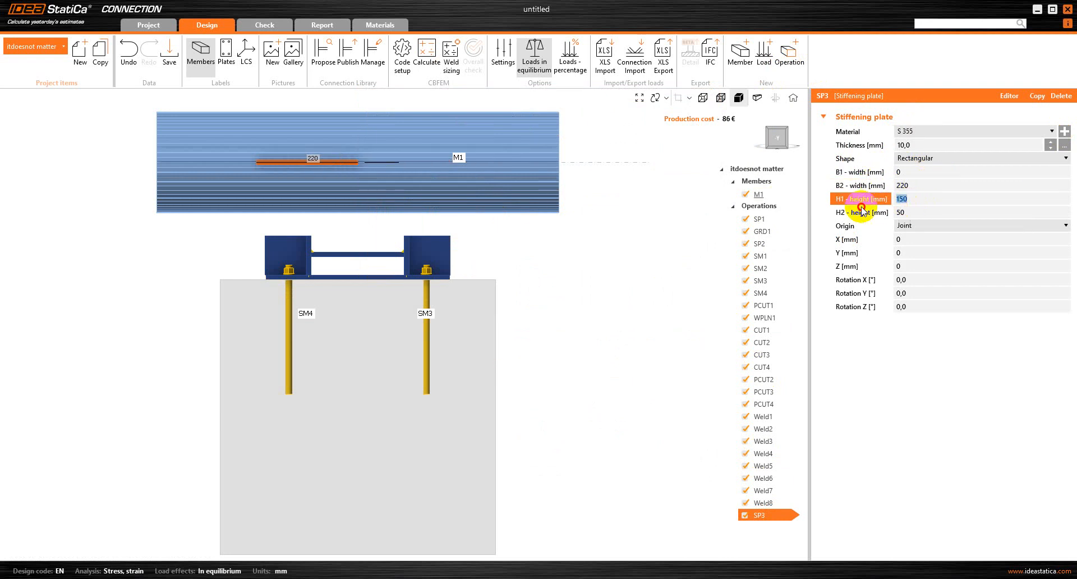
pyautogui.write('80')
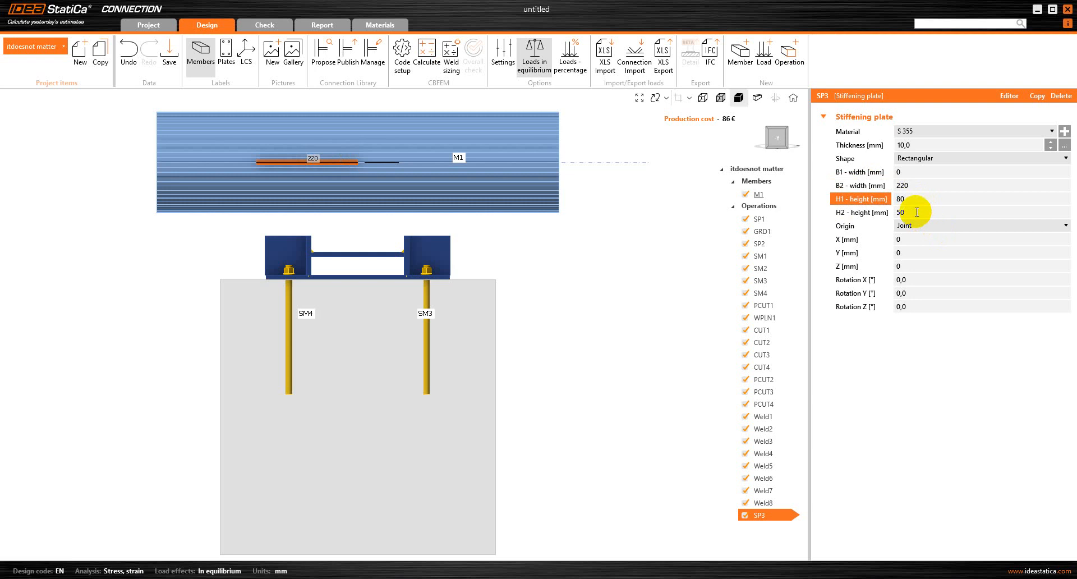
pyautogui.click(844, 213)
pyautogui.write('80')
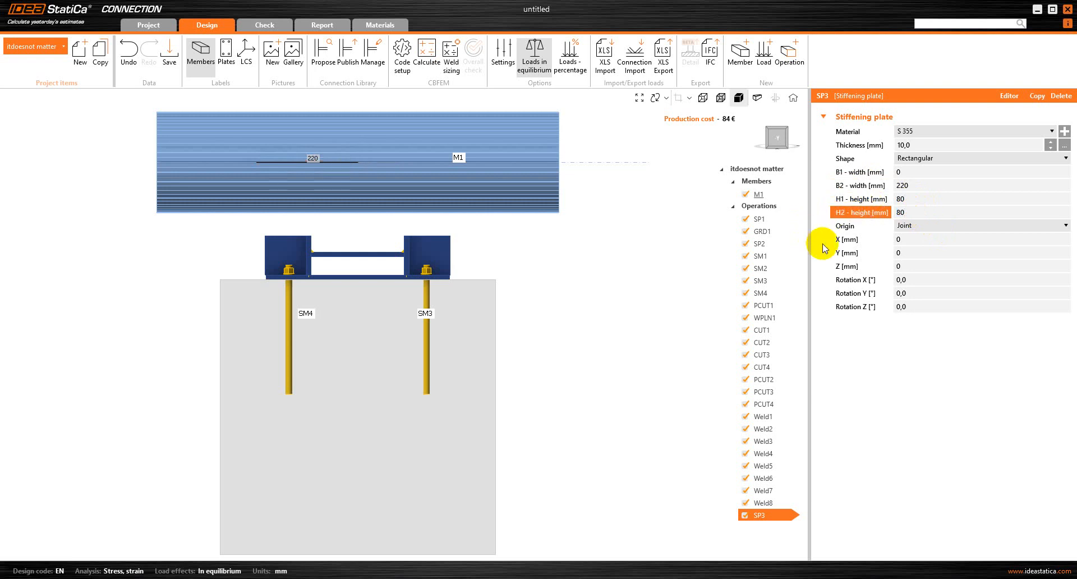
# - Offset stiffening plate SP3 by 100 mm along X and rotate it 90° about the Y axis
pyautogui.click(915, 240)
pyautogui.doubleClick(904, 240)
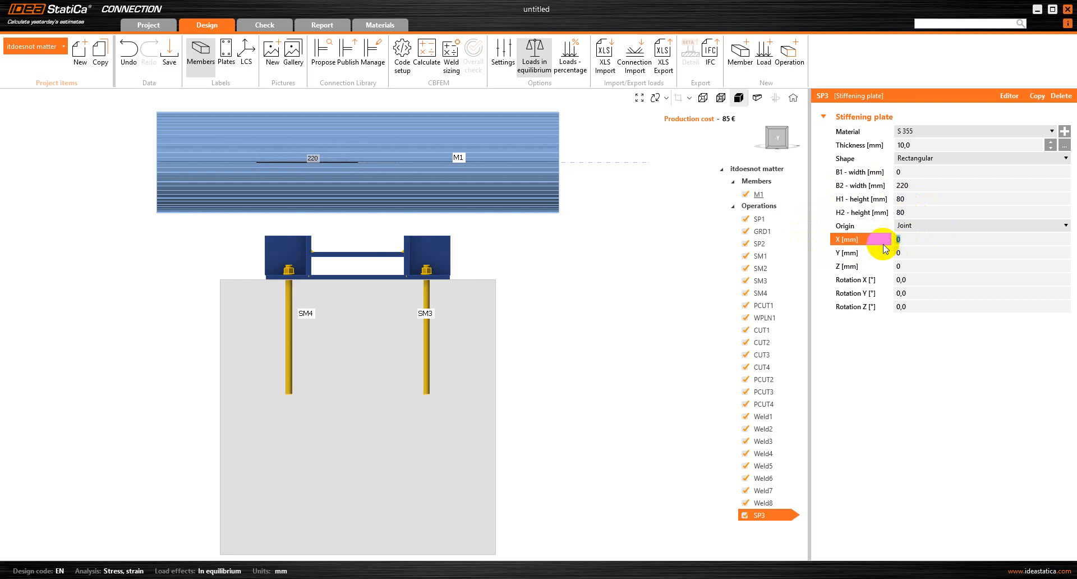
pyautogui.write('100')
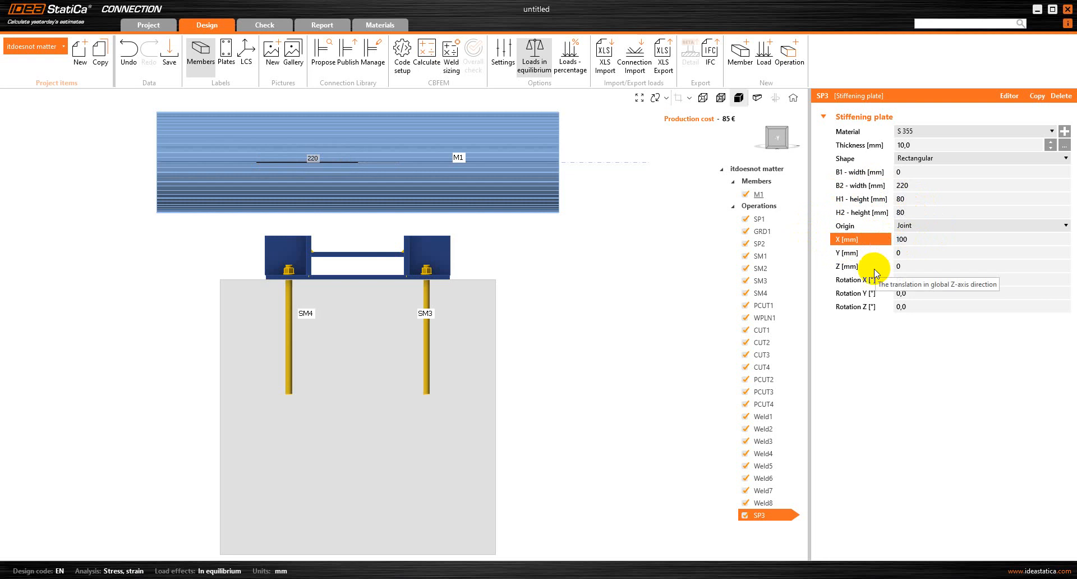
pyautogui.click(924, 294)
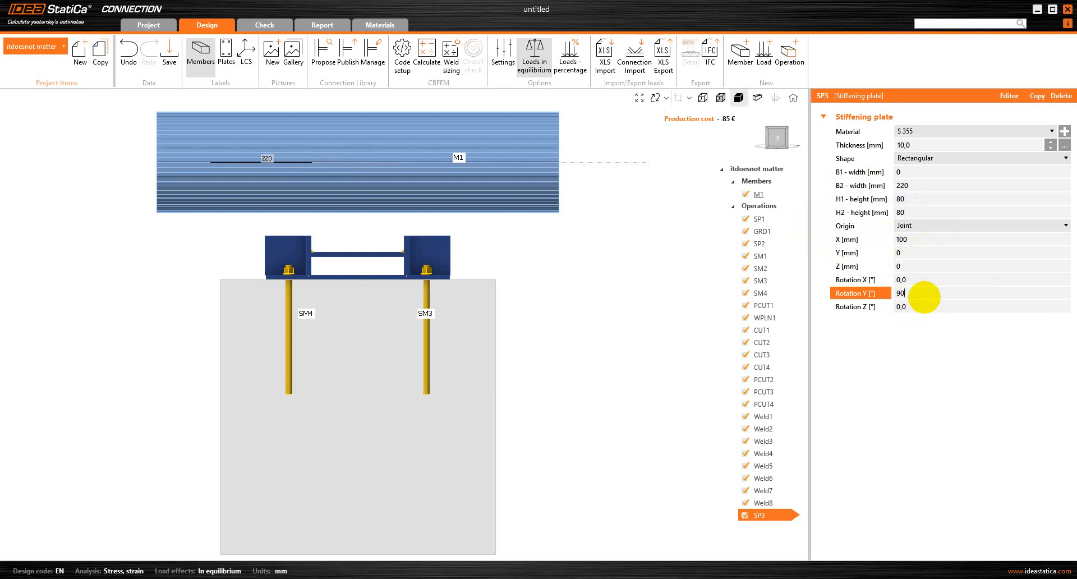
pyautogui.write('90')
pyautogui.press('Tab')
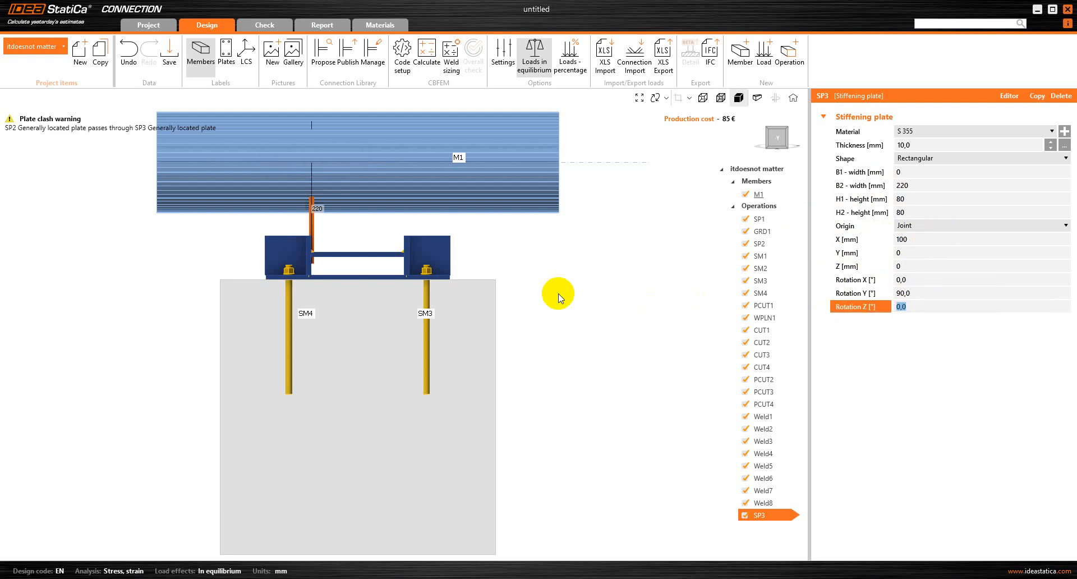
pyautogui.scroll(-2, 555, 296)
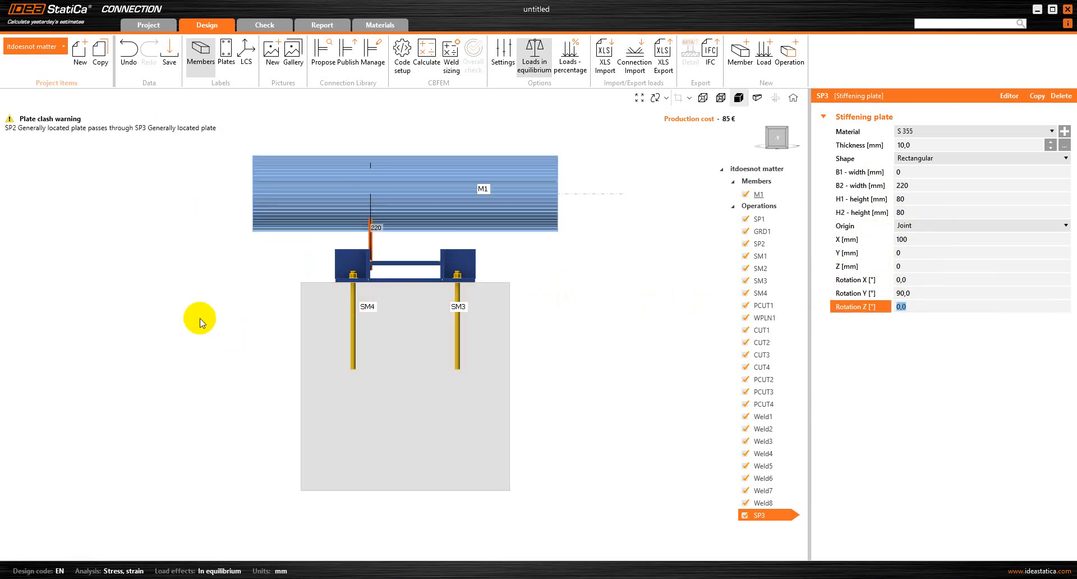
pyautogui.moveTo(189, 317); pyautogui.dragTo(313, 308, button='right')
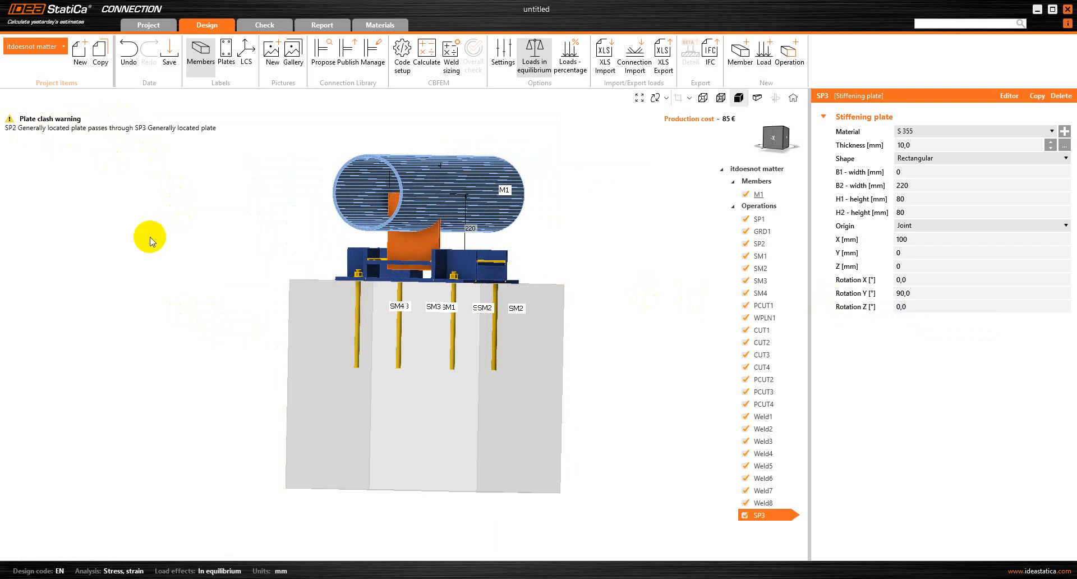
# - Add a cut of plate operation with stiffening plate SP3 as the modified item
pyautogui.moveTo(132, 232); pyautogui.dragTo(154, 232, button='right')
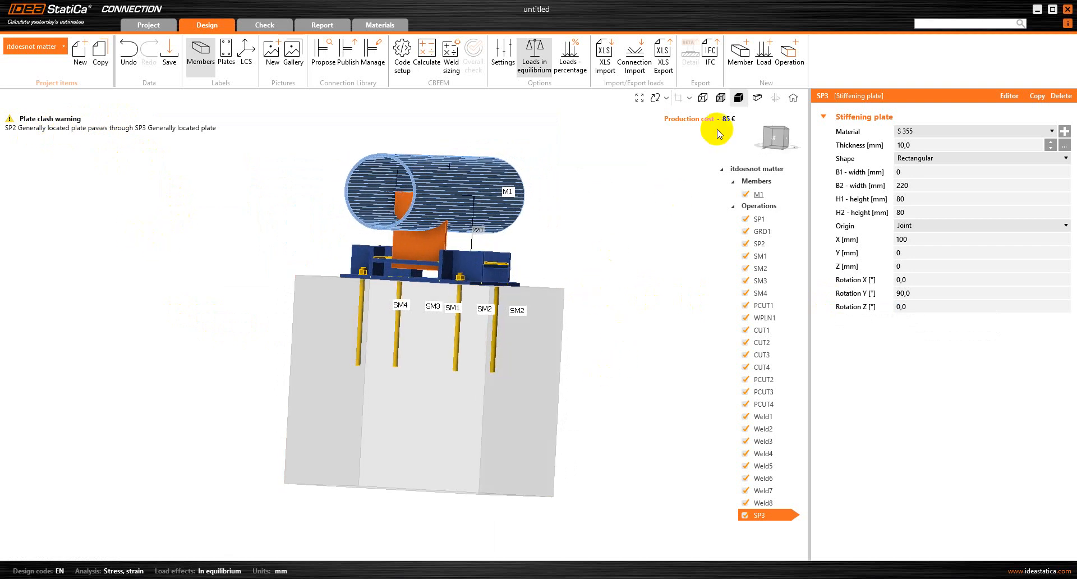
pyautogui.click(789, 61)
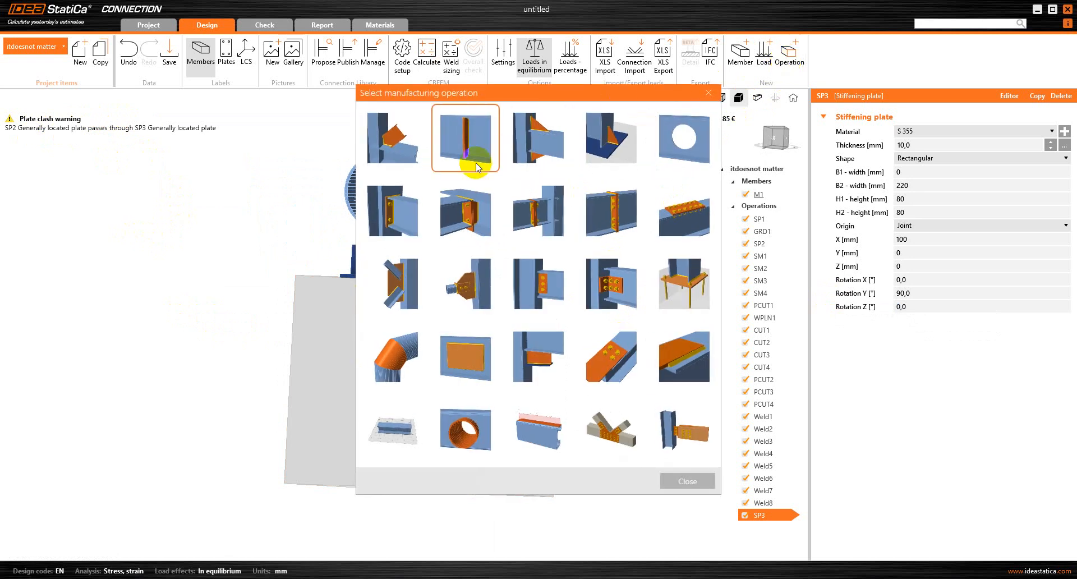
pyautogui.click(549, 354)
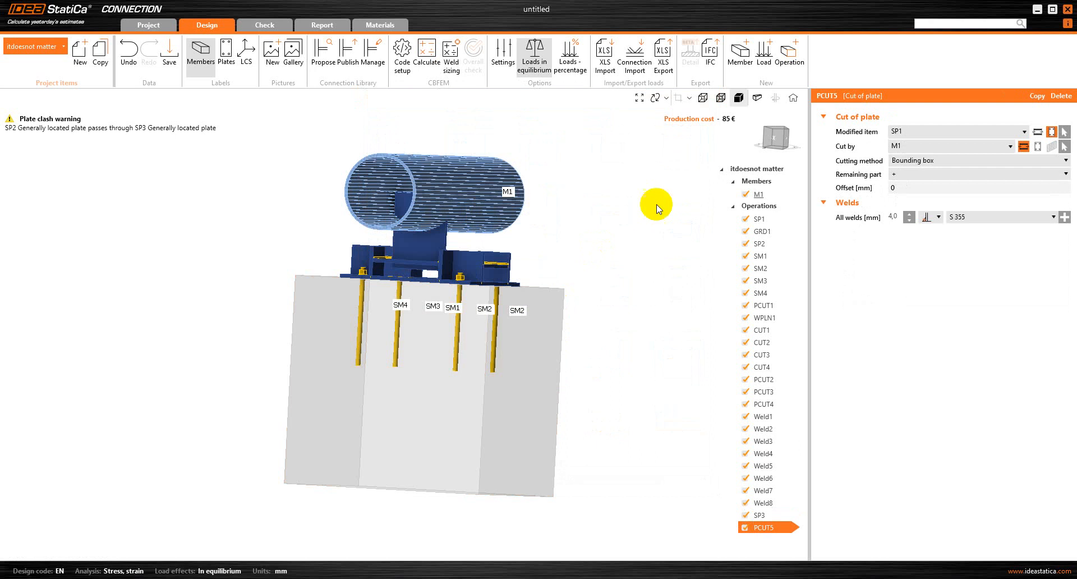
pyautogui.click(954, 134)
pyautogui.click(934, 162)
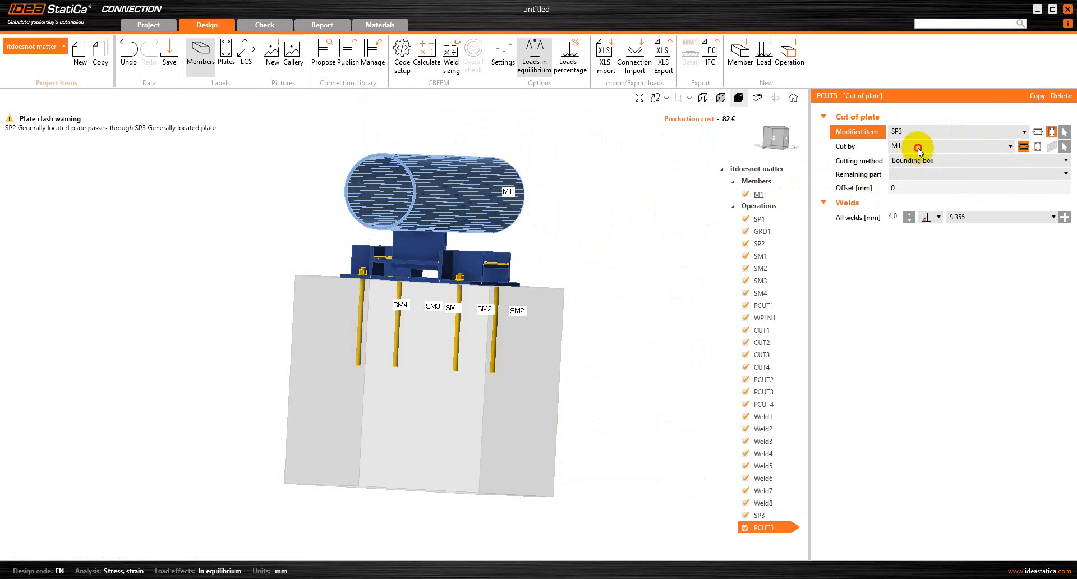
# - Switch the SP3 cut's cutting object from a member to a plate and choose SP2
pyautogui.click(918, 147)
pyautogui.click(919, 147)
pyautogui.click(1037, 146)
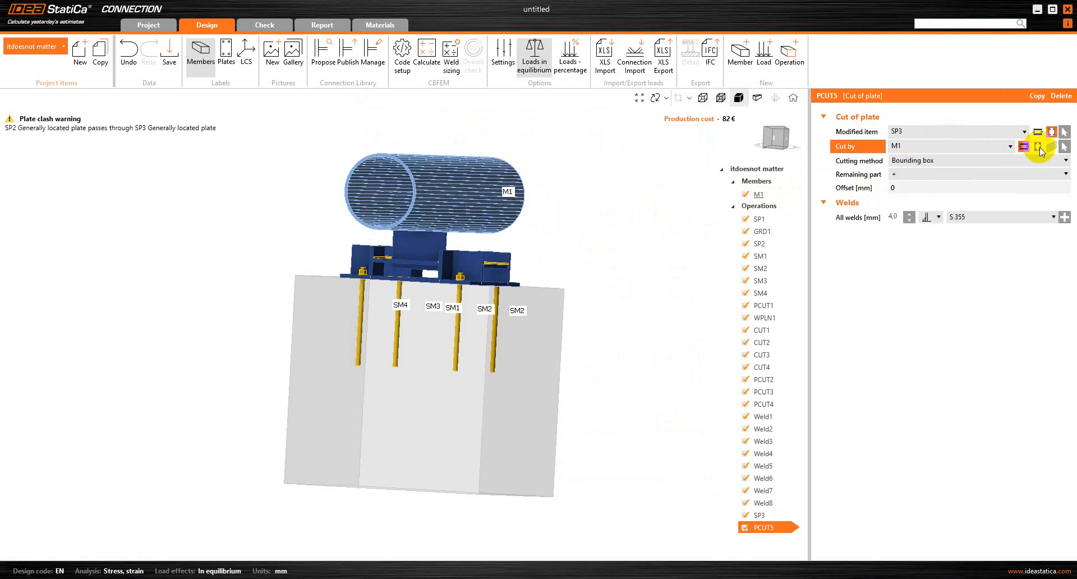
pyautogui.click(972, 146)
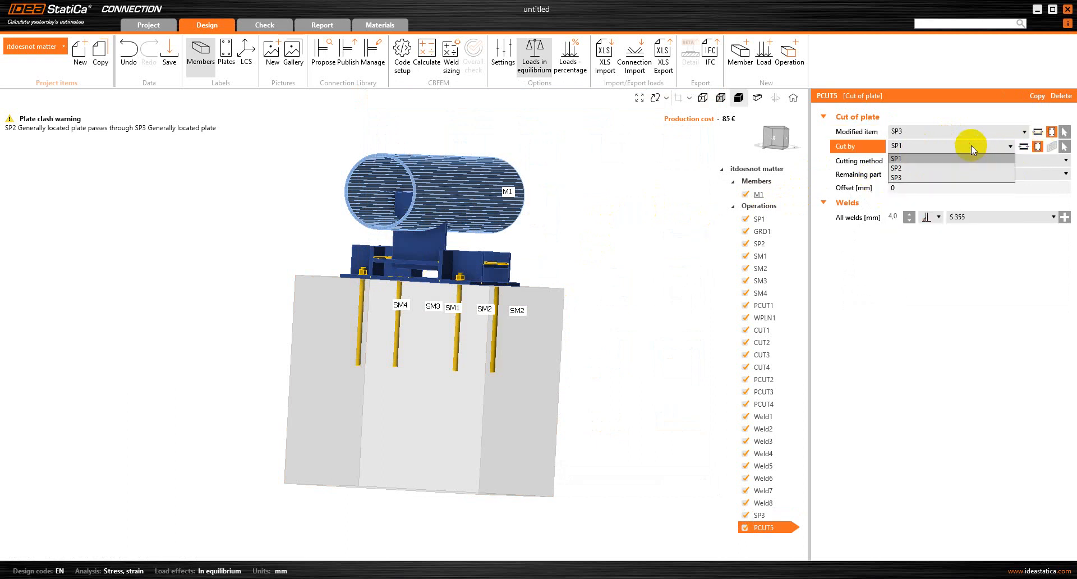
pyautogui.click(962, 167)
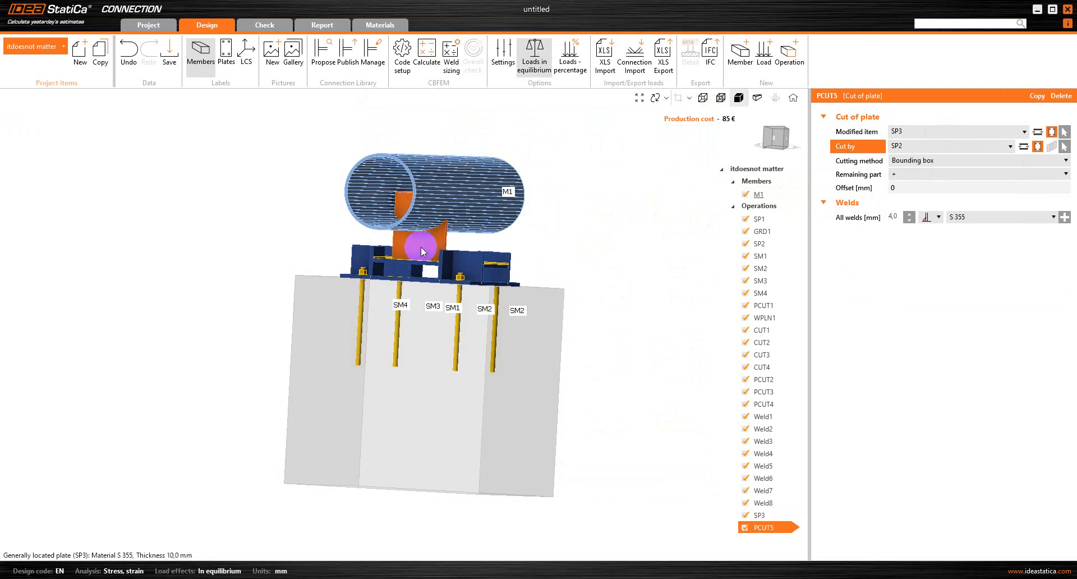
# - Set all welds of the SP3 cut against plate SP2 to butt welds
pyautogui.moveTo(315, 272); pyautogui.dragTo(456, 272, button='right')
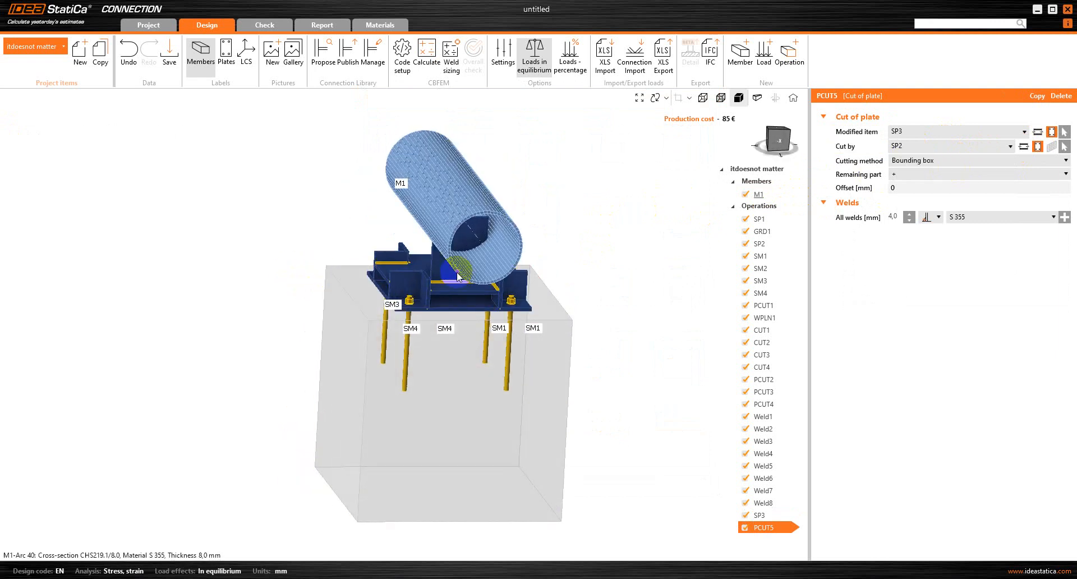
pyautogui.moveTo(320, 359); pyautogui.dragTo(255, 322, button='right')
pyautogui.click(893, 219)
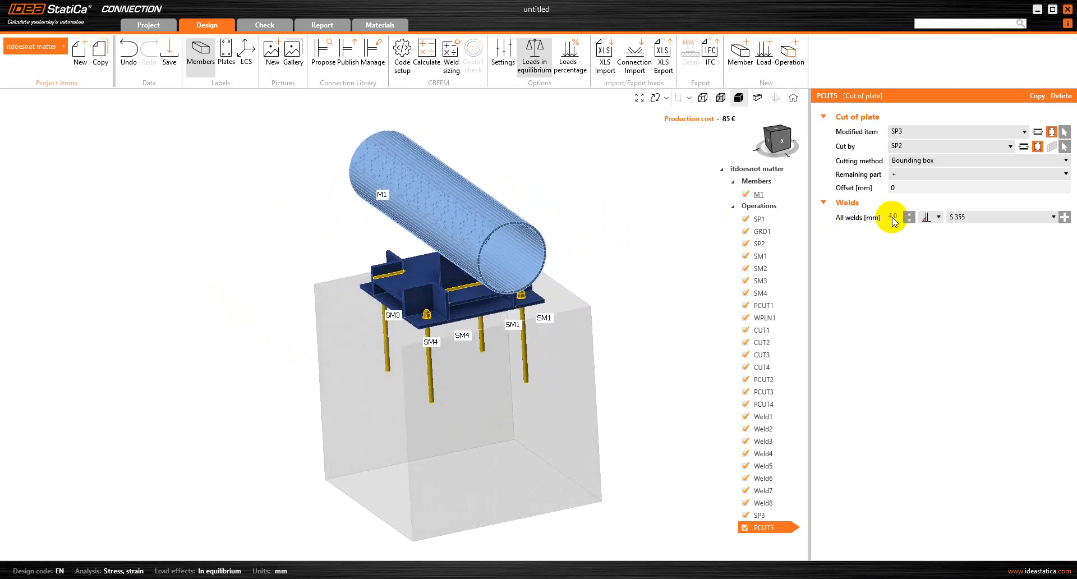
pyautogui.click(926, 216)
pyautogui.click(942, 256)
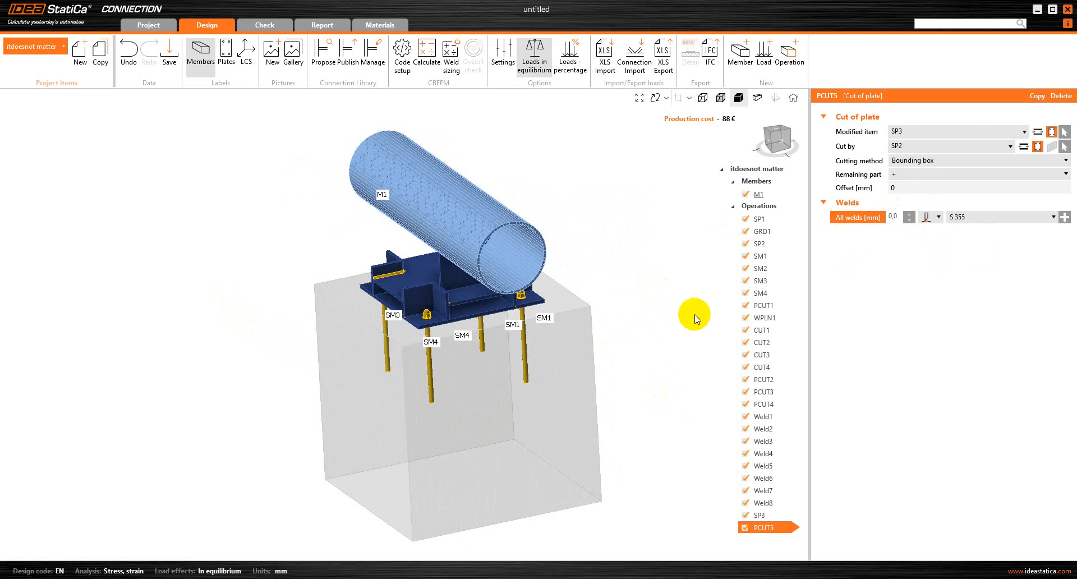
# - Copy plate cut PCUT5 and make the copy trim SP3 by pipe member M1
pyautogui.moveTo(291, 291); pyautogui.dragTo(143, 259, button='right')
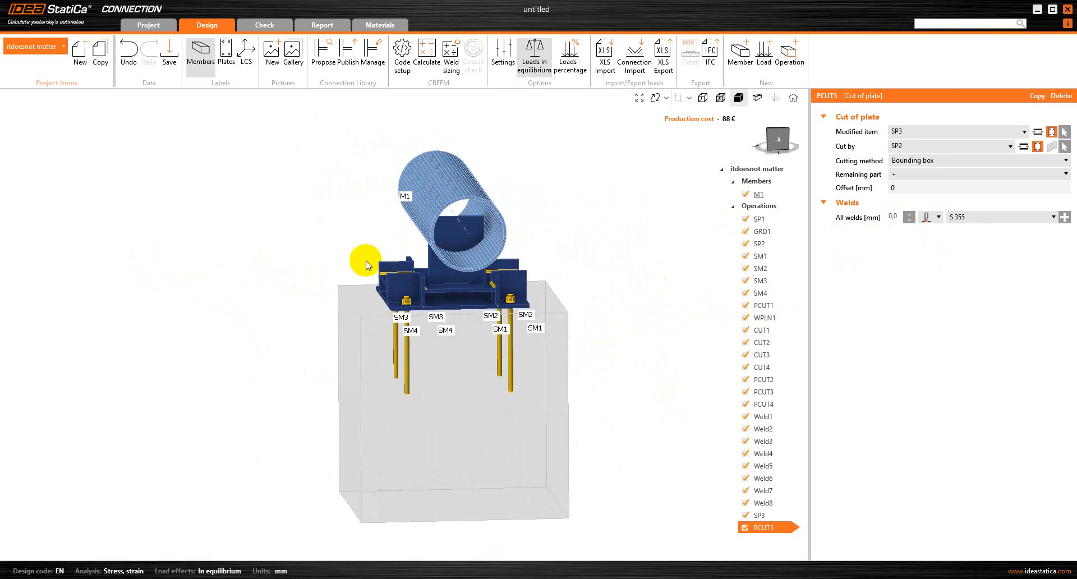
pyautogui.moveTo(241, 286); pyautogui.dragTo(220, 262, button='right')
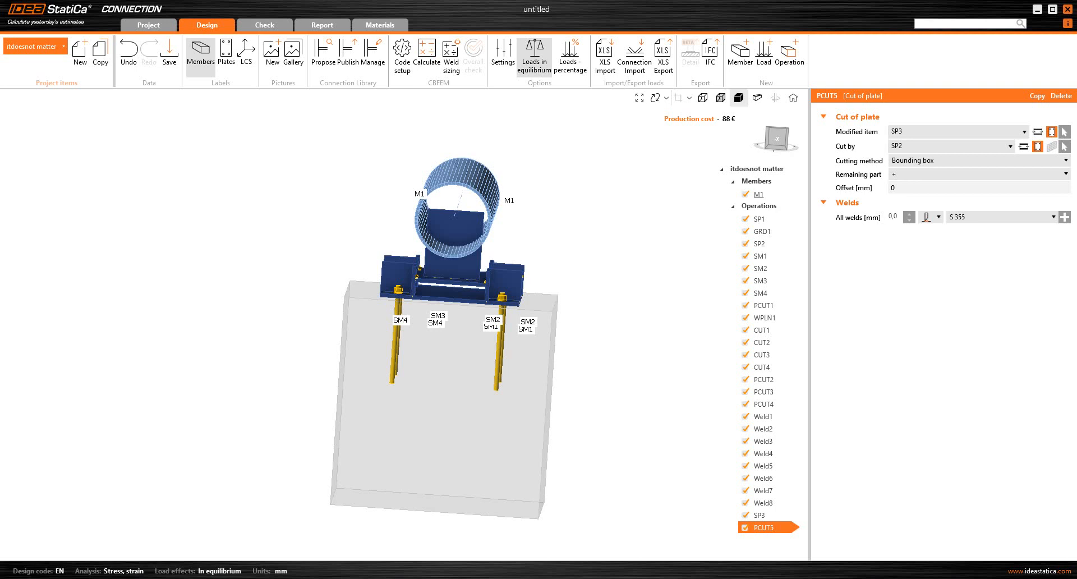
pyautogui.rightClick(772, 532)
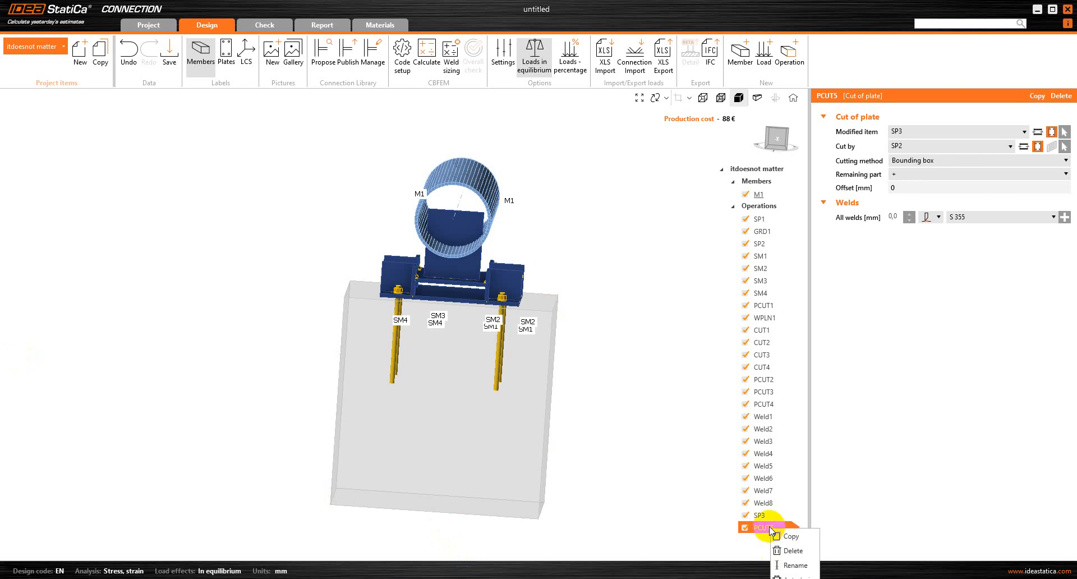
pyautogui.click(788, 536)
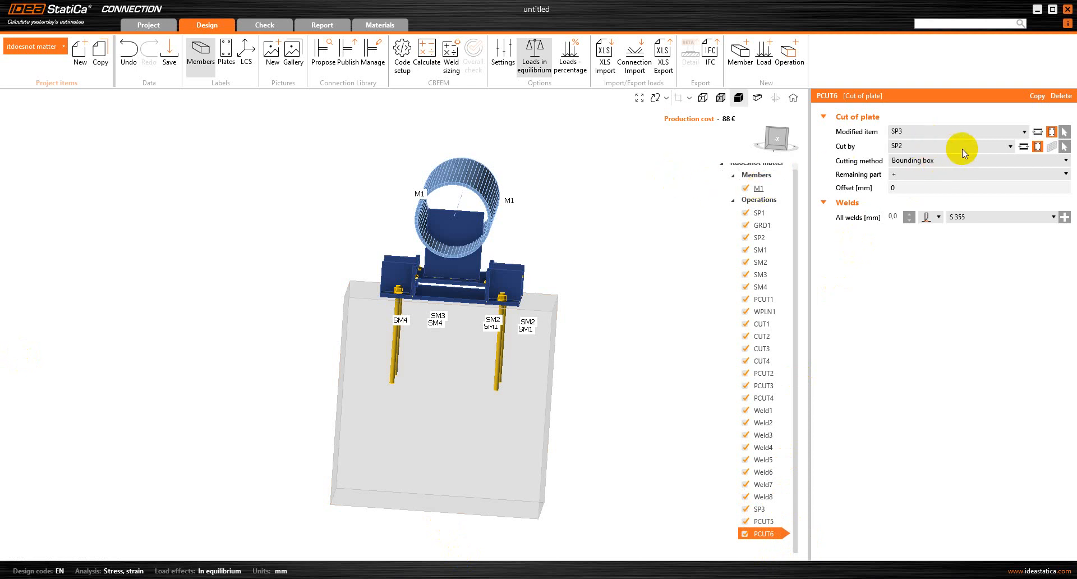
pyautogui.click(1024, 145)
pyautogui.click(982, 147)
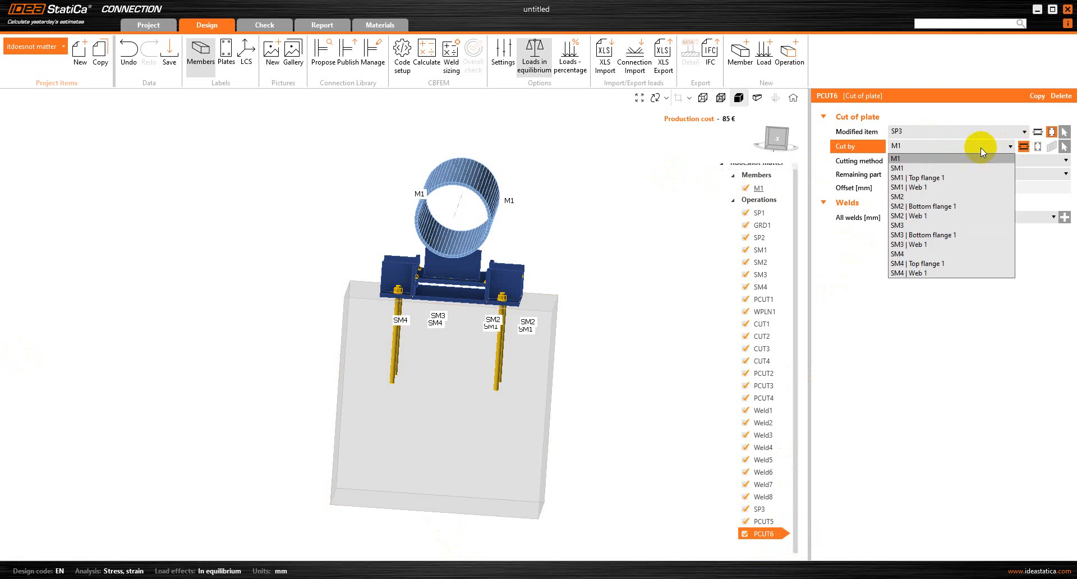
pyautogui.click(979, 159)
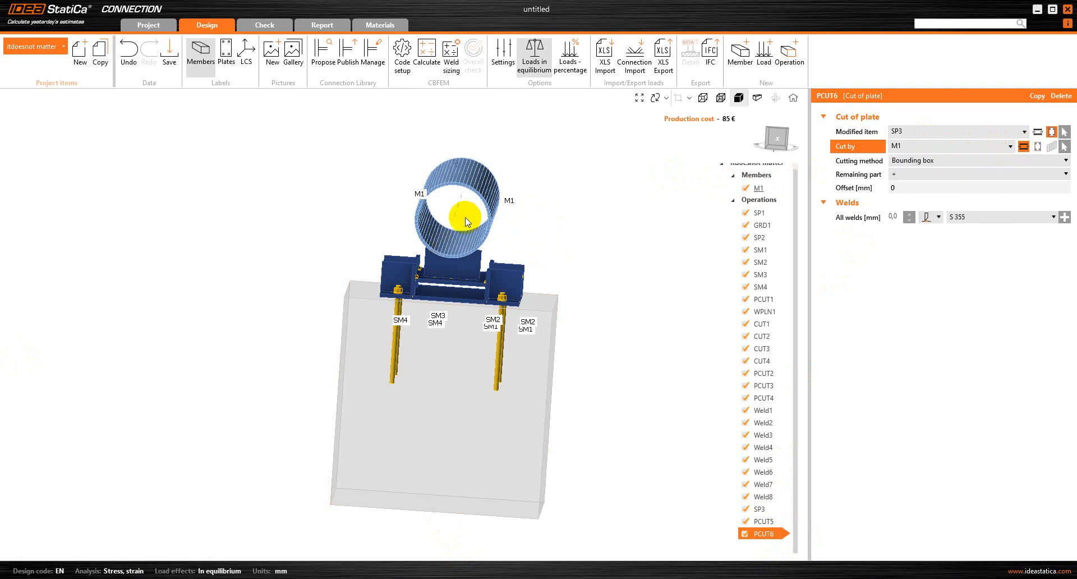
# - Set the welds of the SP3 cut by M1 to double fillet with a 4 mm throat thickness
pyautogui.click(938, 217)
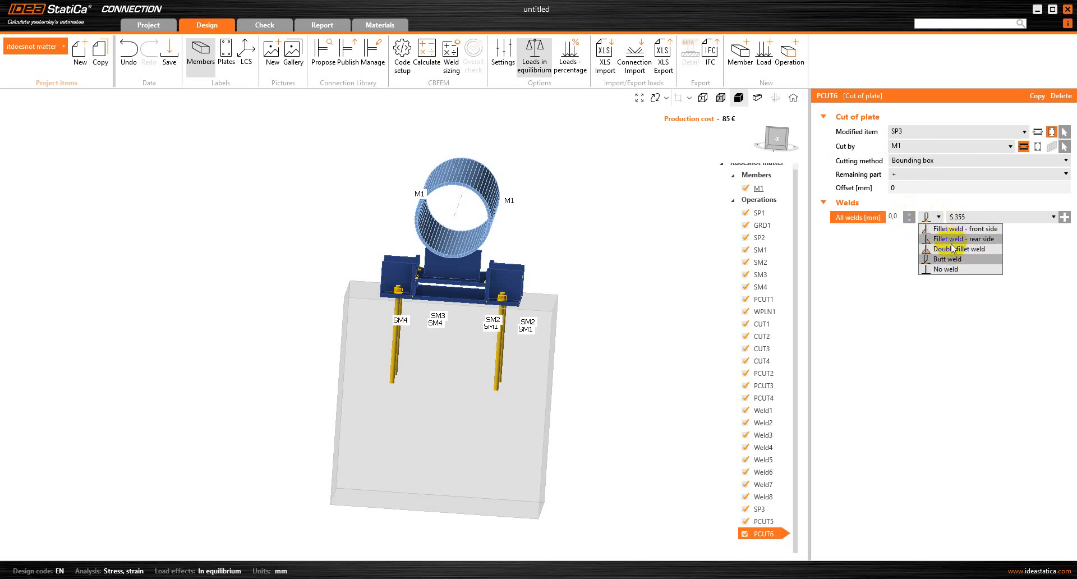
pyautogui.click(934, 249)
pyautogui.click(897, 217)
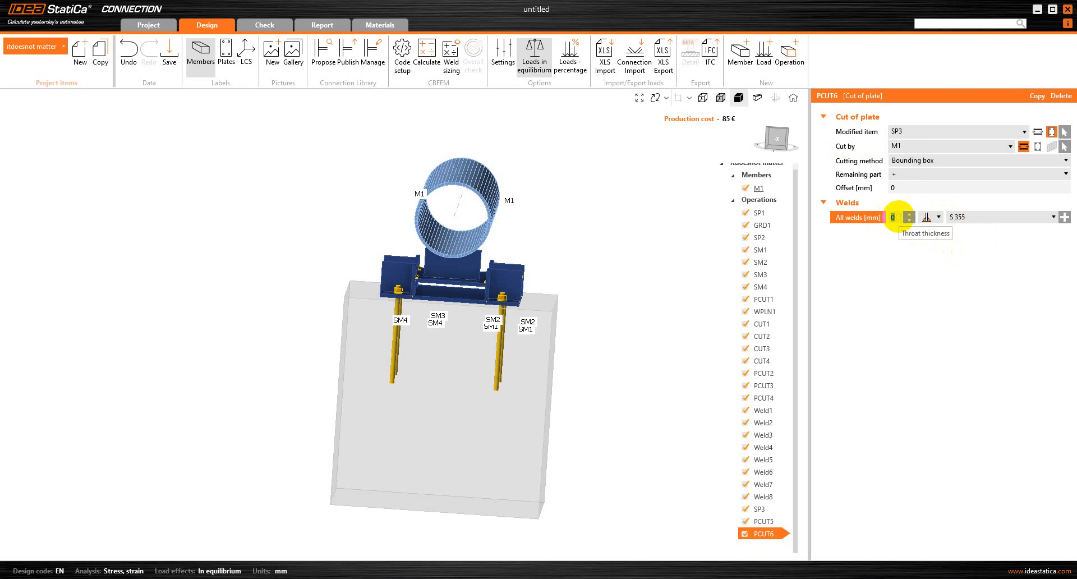
pyautogui.write('4')
pyautogui.click(637, 296)
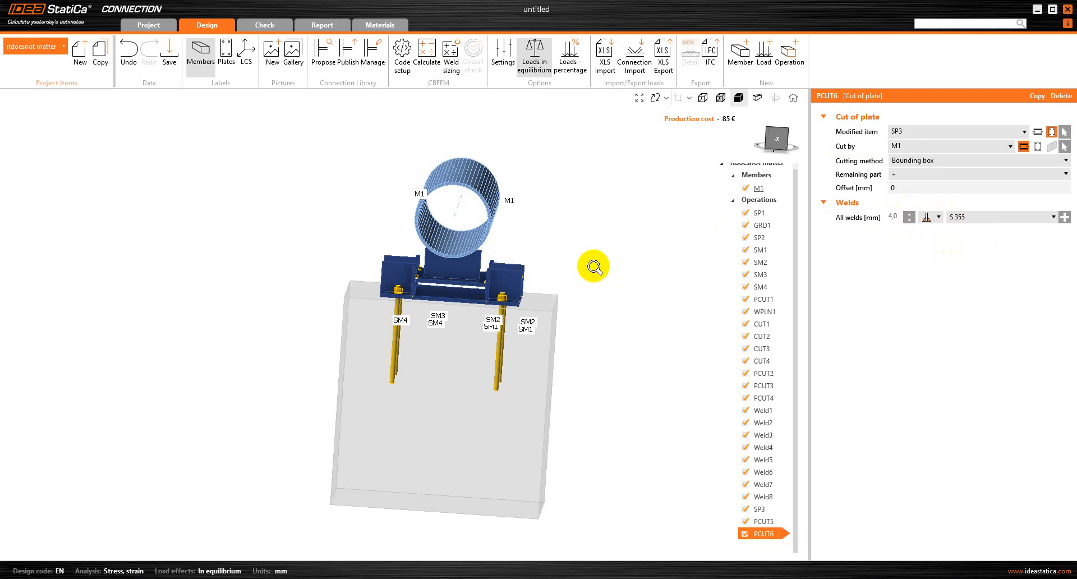
# - Copy stiffening plate SP3 and set the copy's X offset to 0 mm
pyautogui.moveTo(481, 298); pyautogui.dragTo(458, 305, button='right')
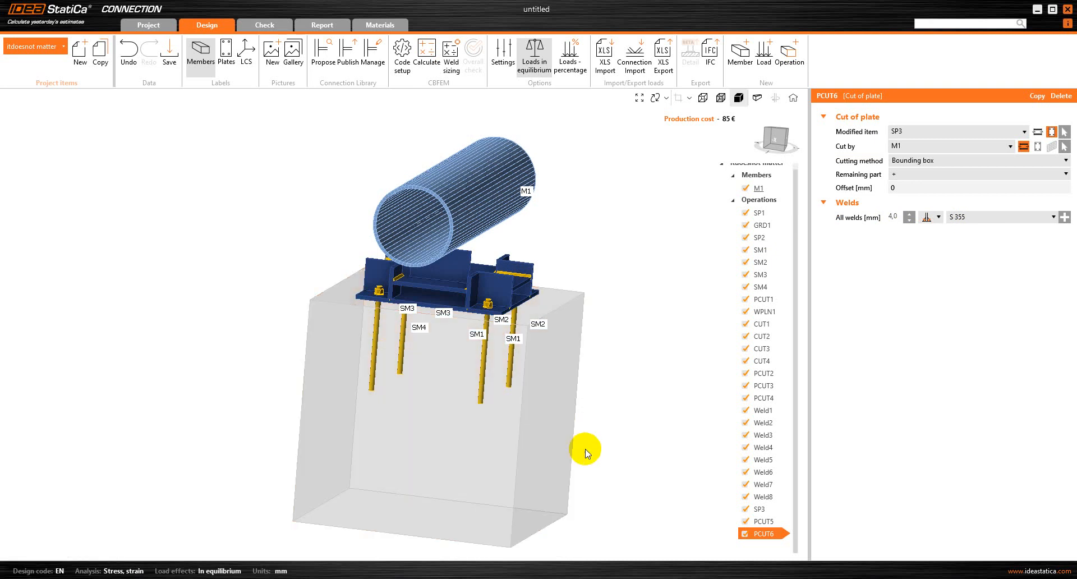
pyautogui.click(761, 508)
pyautogui.rightClick(762, 509)
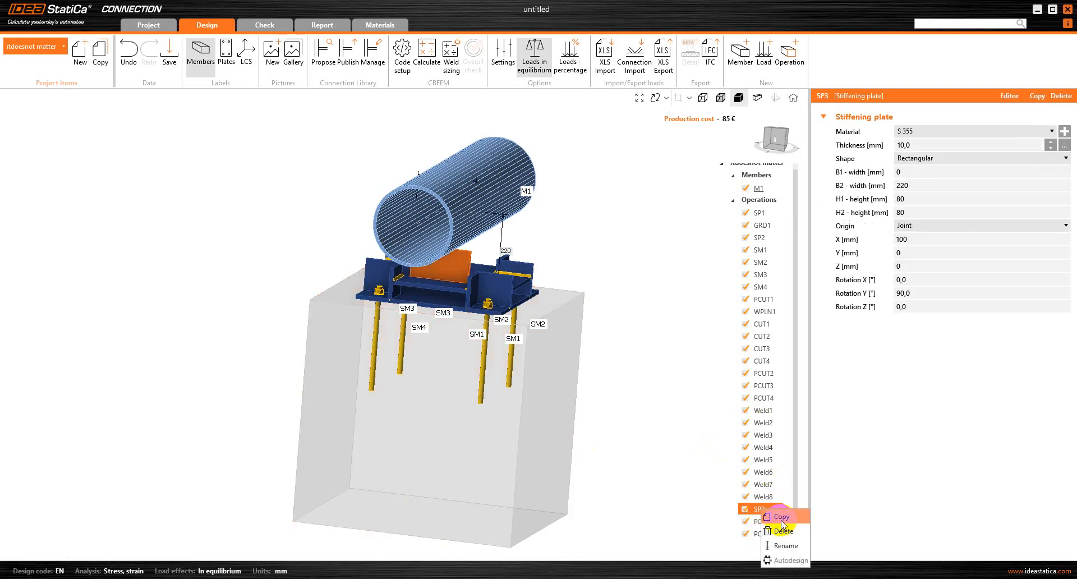
pyautogui.click(782, 516)
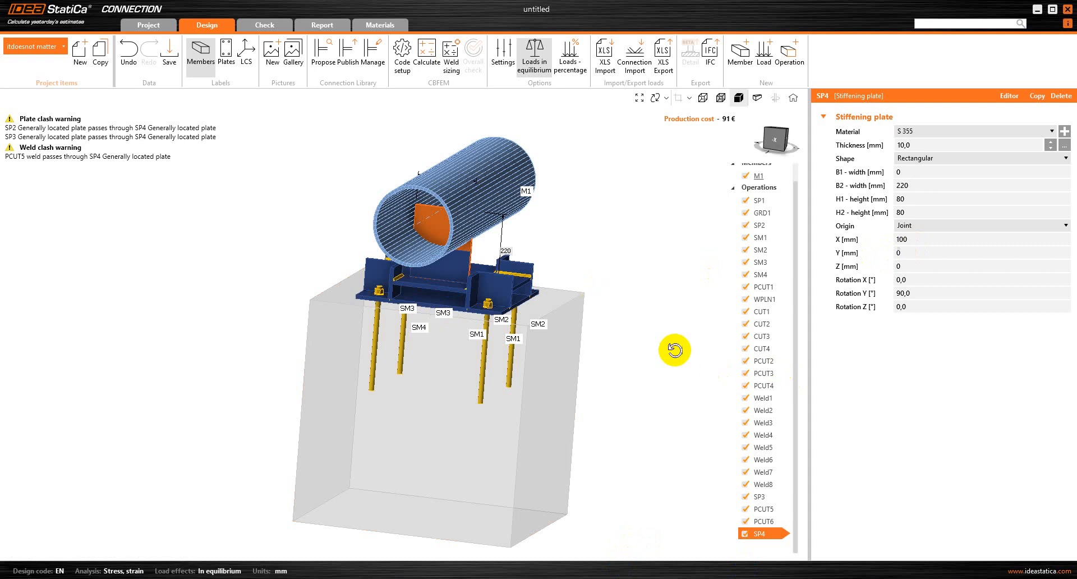
pyautogui.moveTo(675, 350); pyautogui.dragTo(551, 359, button='right')
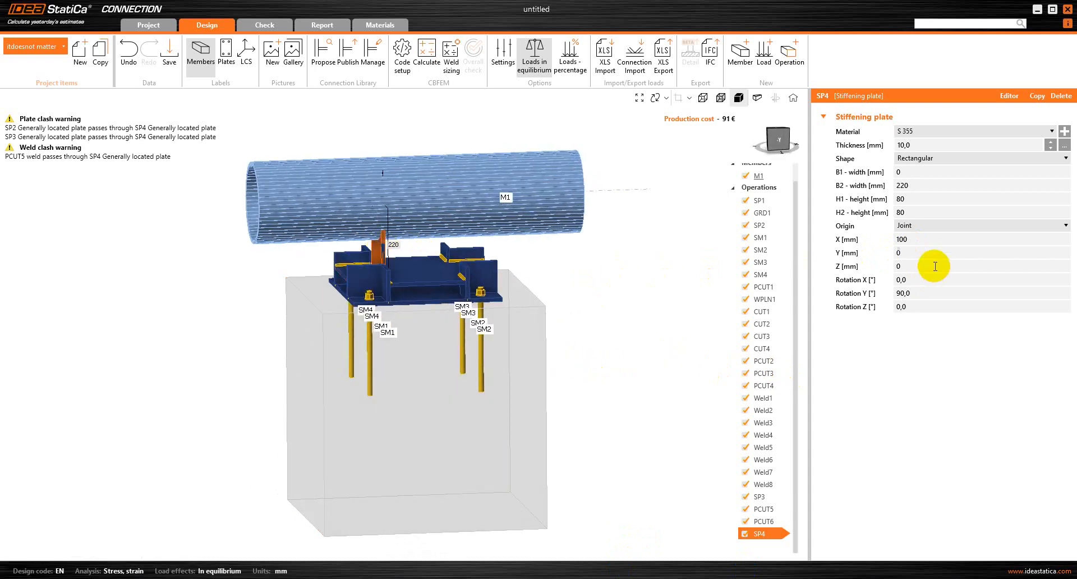
pyautogui.click(882, 237)
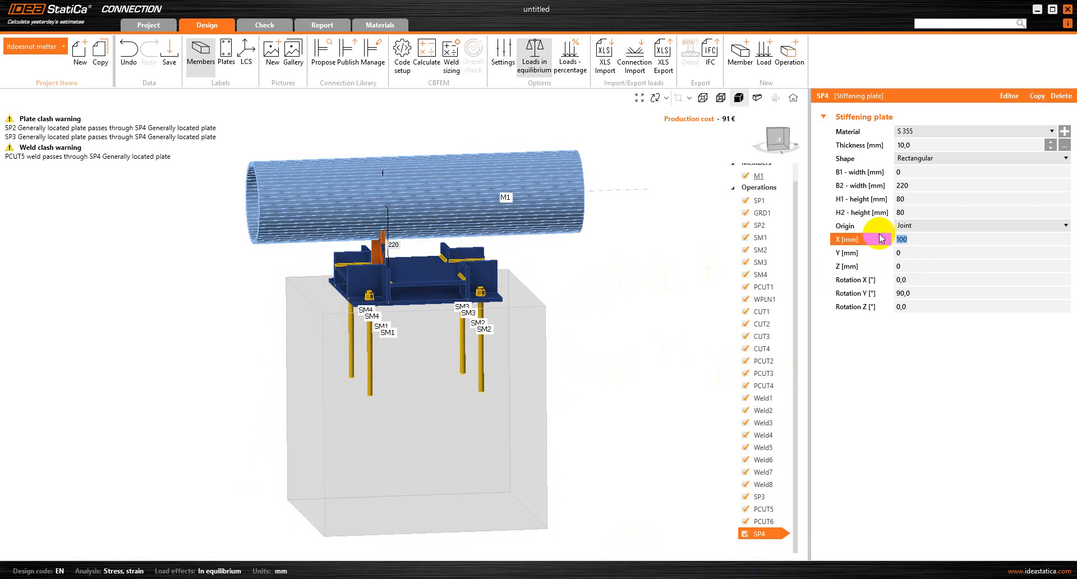
pyautogui.press('Tab')
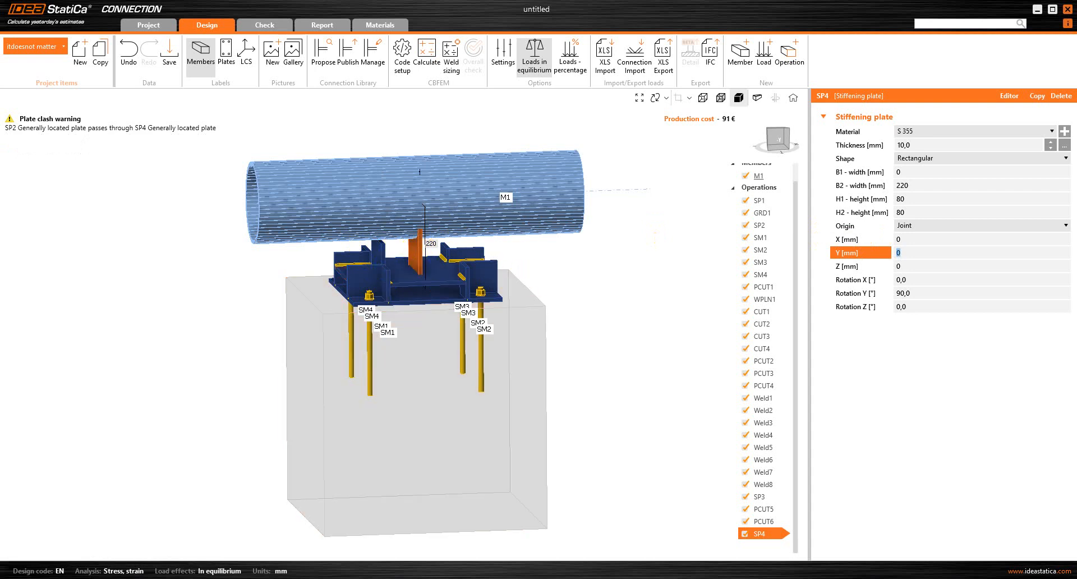
pyautogui.press('Return')
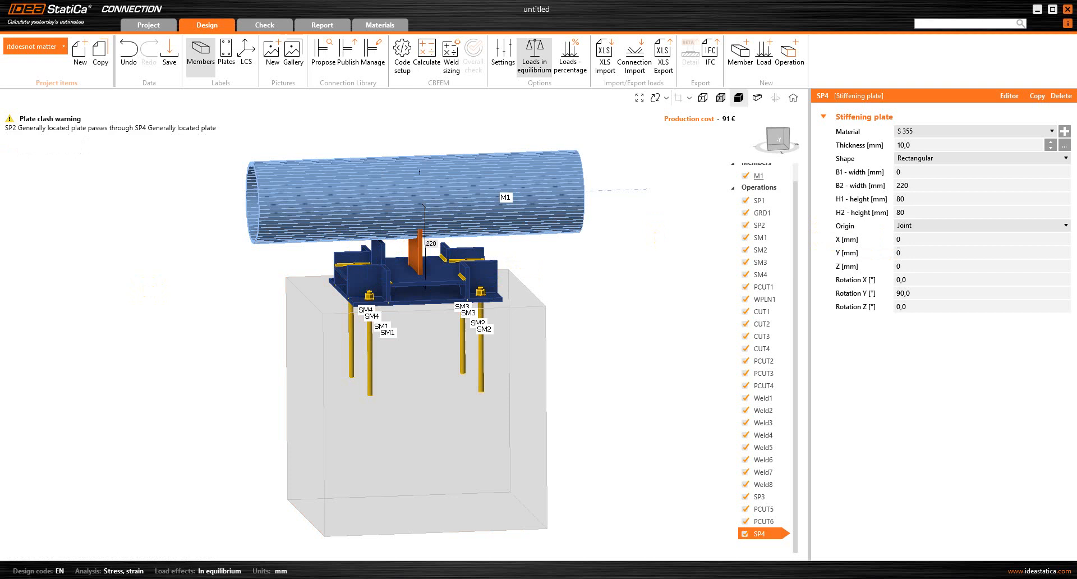
# - Copy pipe cut PCUT6, apply the copy to stiffening plate SP4, and change its welds to butt welds
pyautogui.click(769, 521)
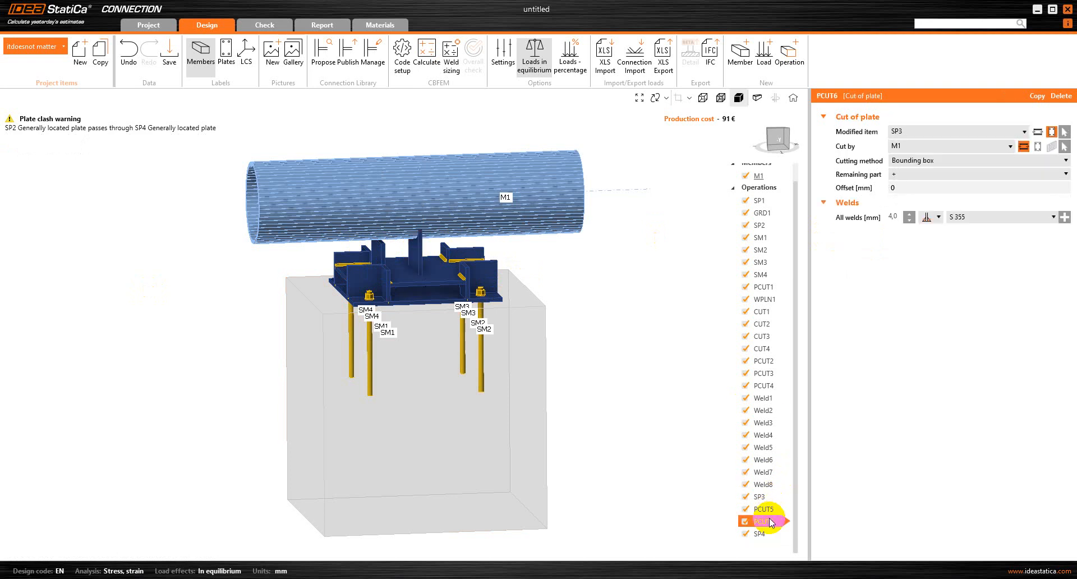
pyautogui.rightClick(771, 522)
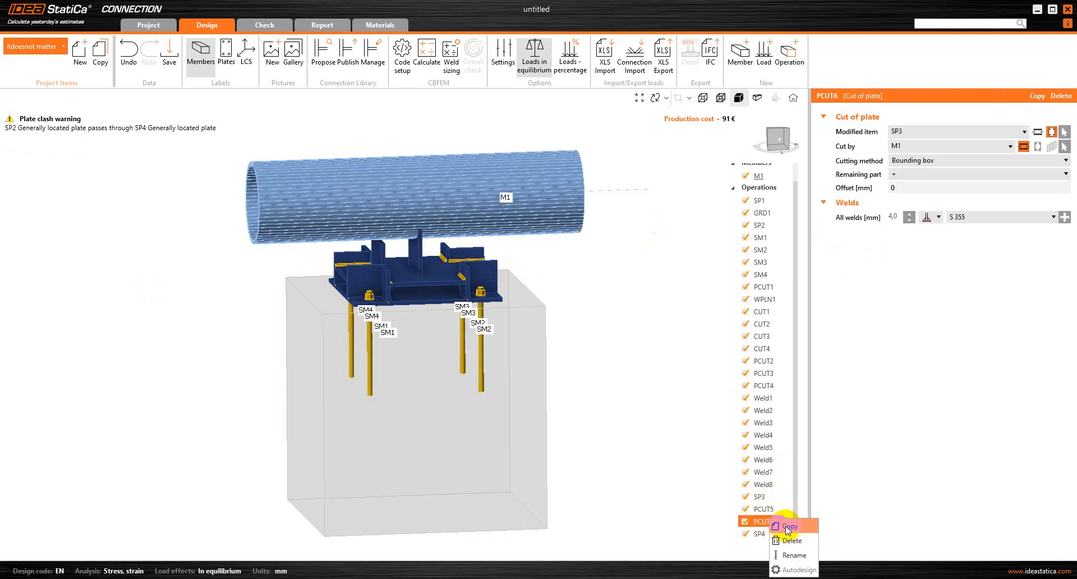
pyautogui.click(789, 527)
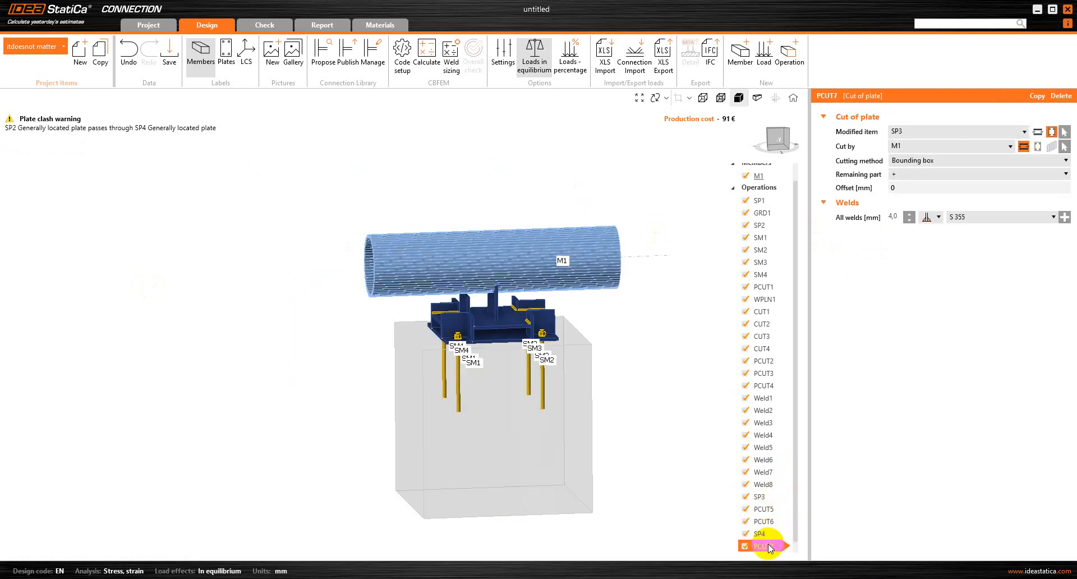
pyautogui.click(927, 131)
pyautogui.click(914, 169)
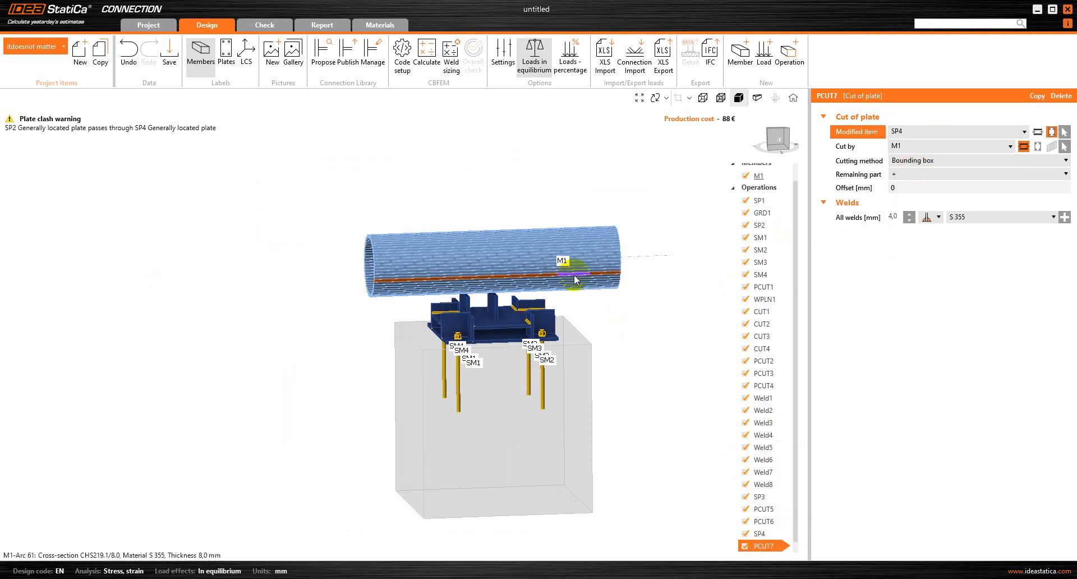
pyautogui.click(932, 216)
pyautogui.click(948, 258)
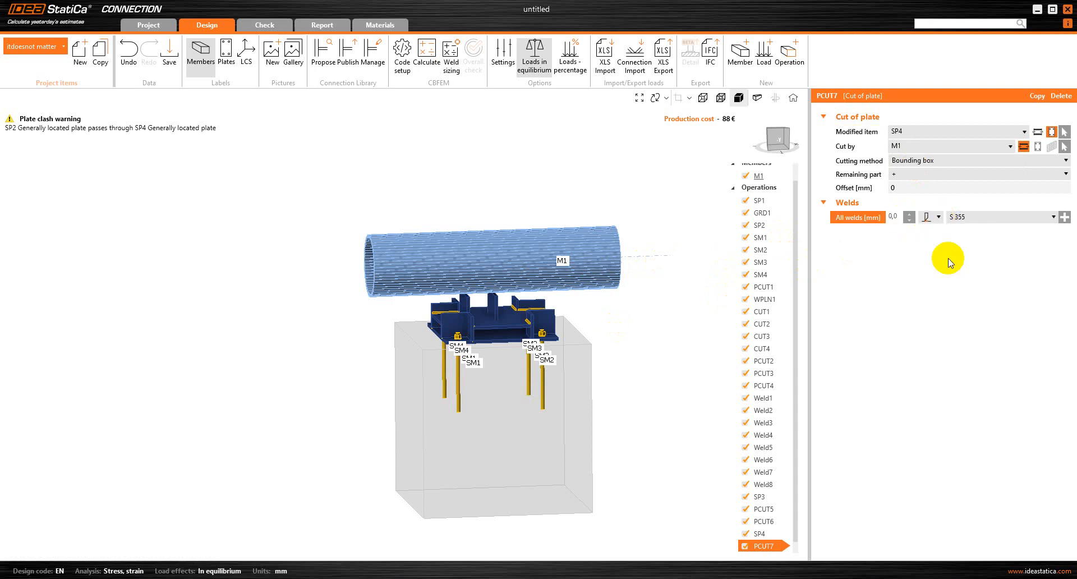
# - Copy plate cut PCUT7 and have the copy trim stiffening plate SP4 by pipe member M1
pyautogui.scroll(-2, 694, 480)
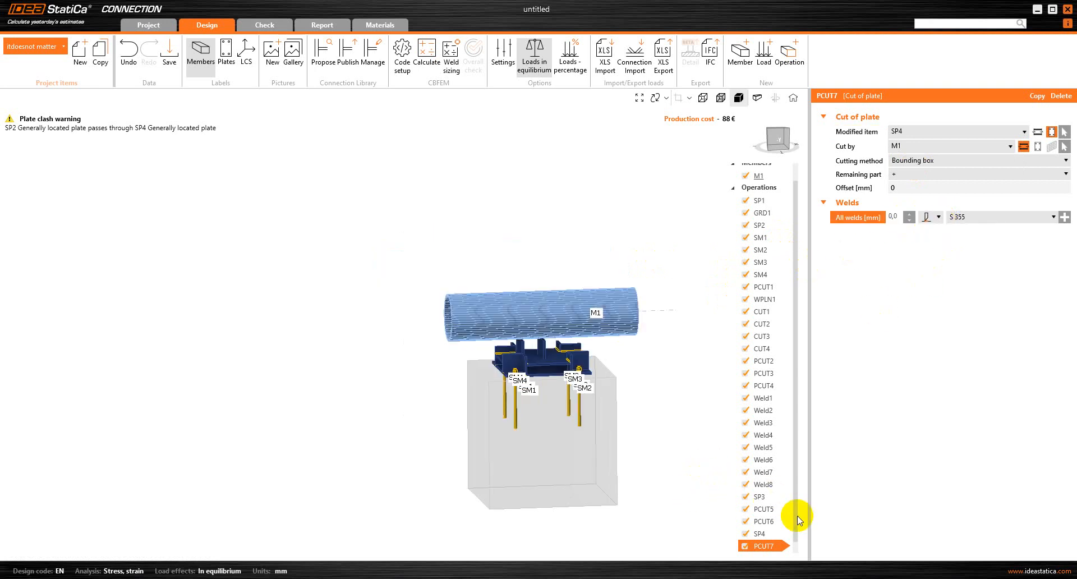
pyautogui.scroll(-1, 795, 516)
pyautogui.rightClick(764, 532)
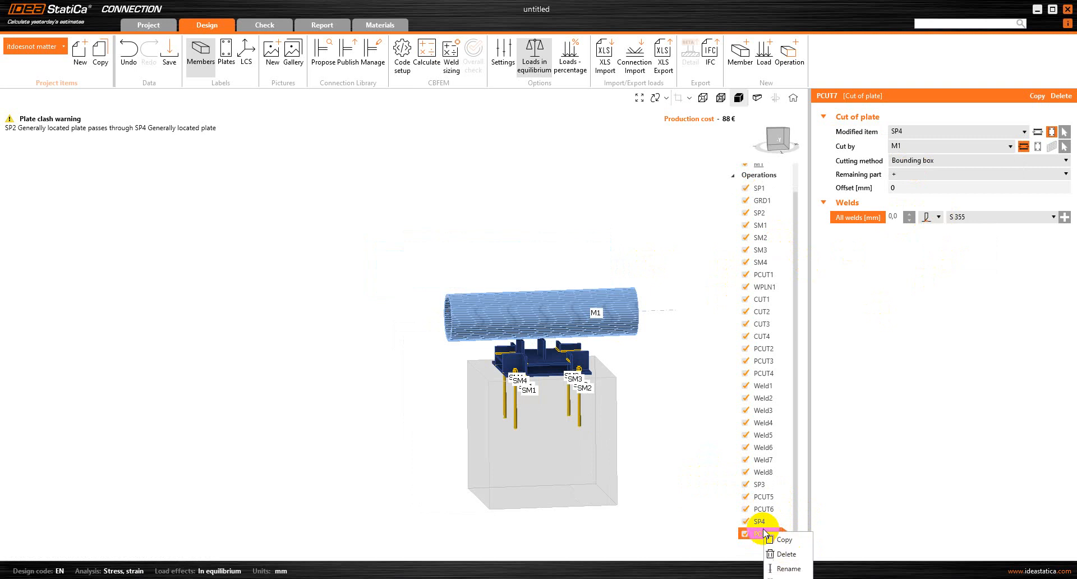
pyautogui.click(783, 540)
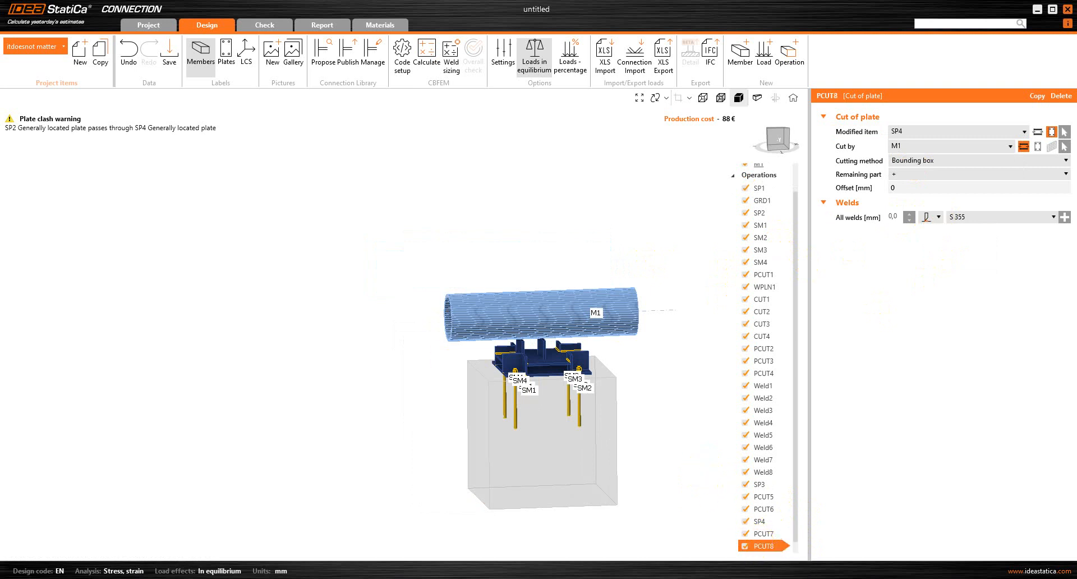
pyautogui.click(926, 147)
pyautogui.click(925, 147)
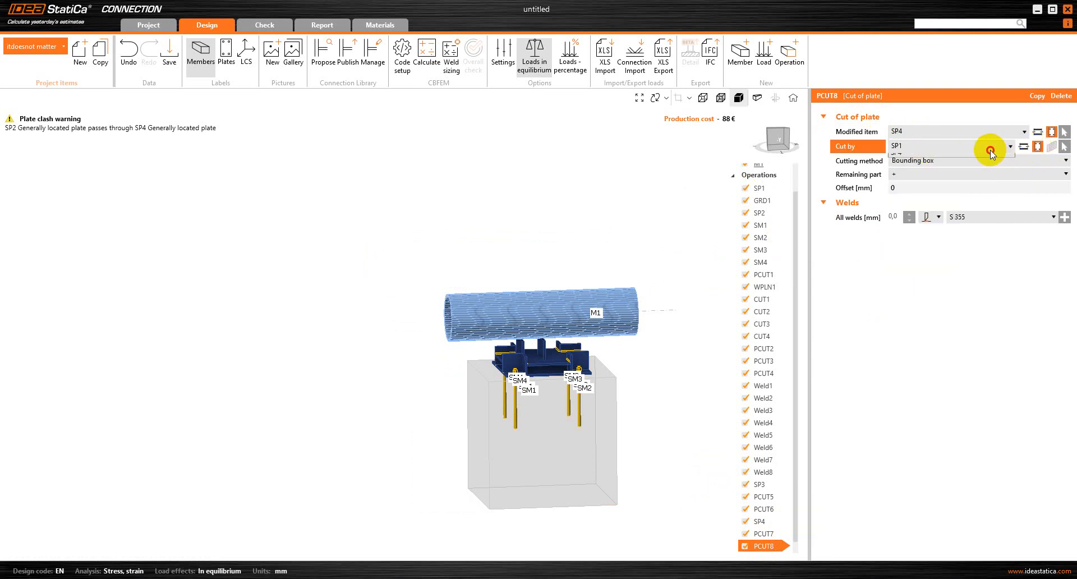
pyautogui.click(991, 149)
pyautogui.click(991, 150)
pyautogui.click(1036, 148)
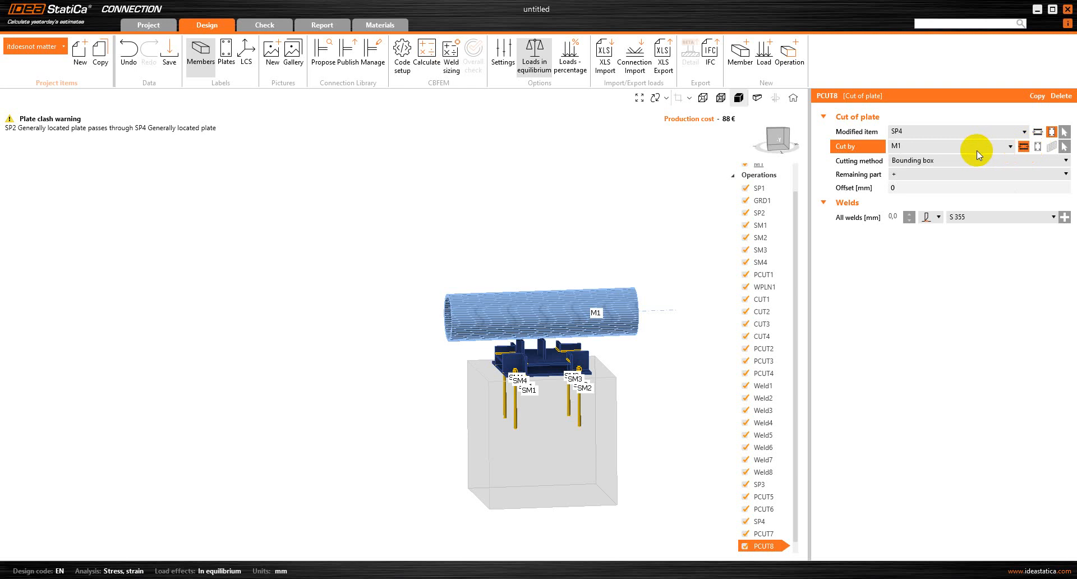
# - Set the welds of the SP4 cut by M1 to double fillet with a 4 mm throat thickness
pyautogui.click(934, 218)
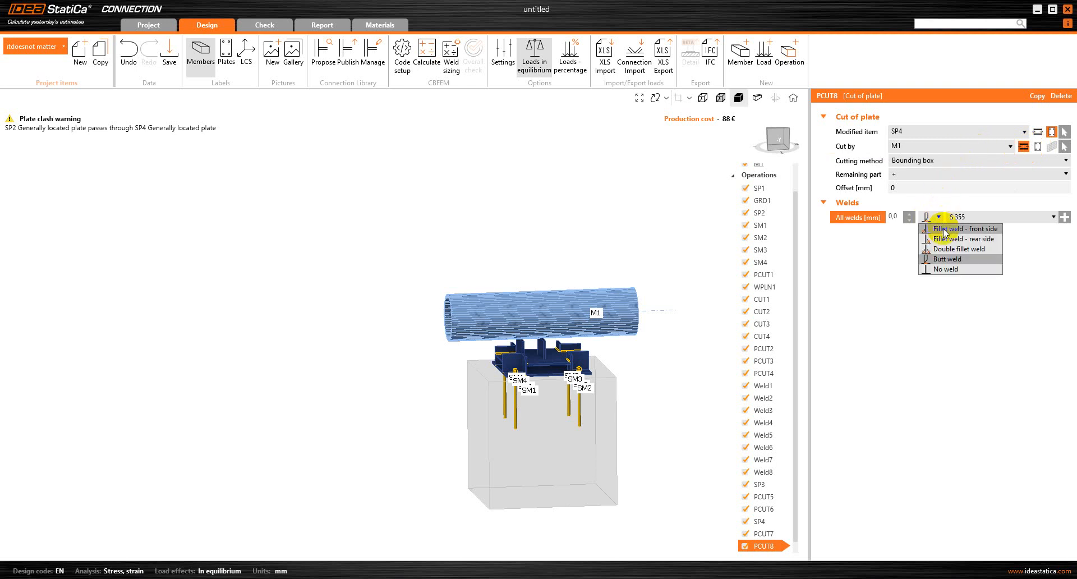
pyautogui.click(948, 251)
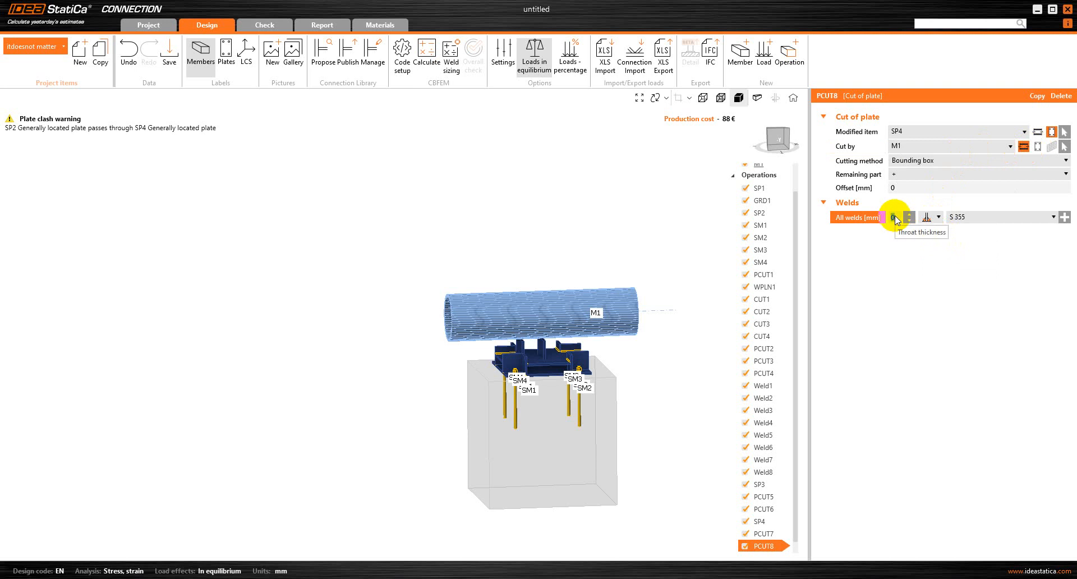
pyautogui.write('4')
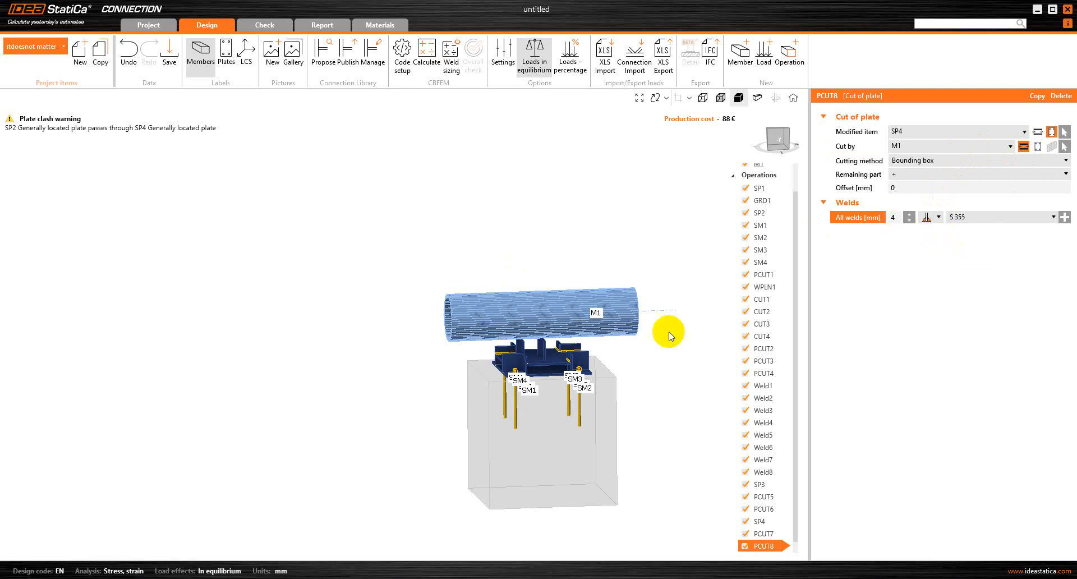
pyautogui.click(684, 379)
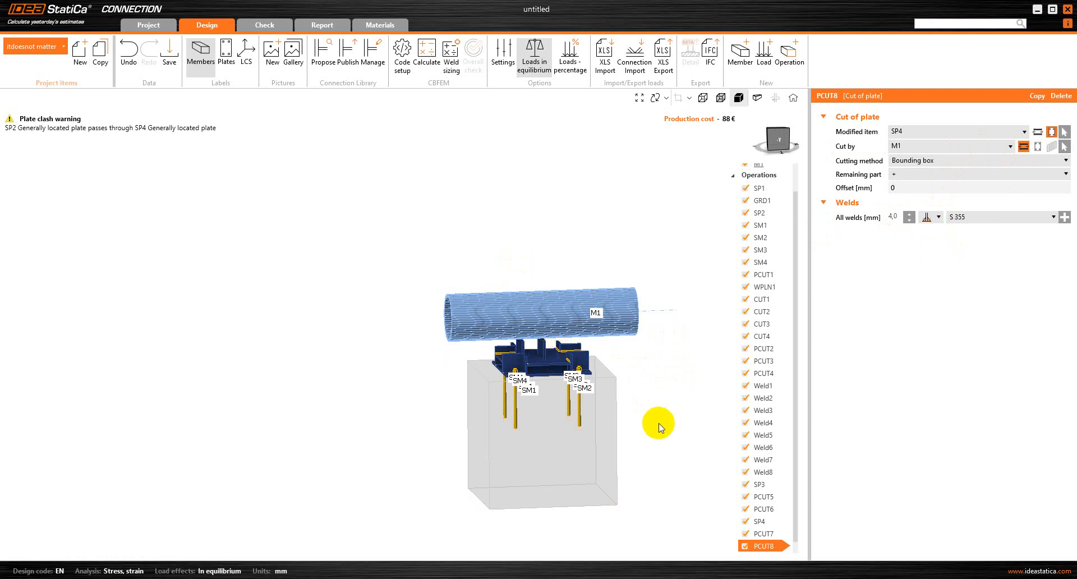
# - Copy stiffening plate SP4 and set the copy's X offset to -100 mm, checking the placement against the reference image
pyautogui.rightClick(759, 521)
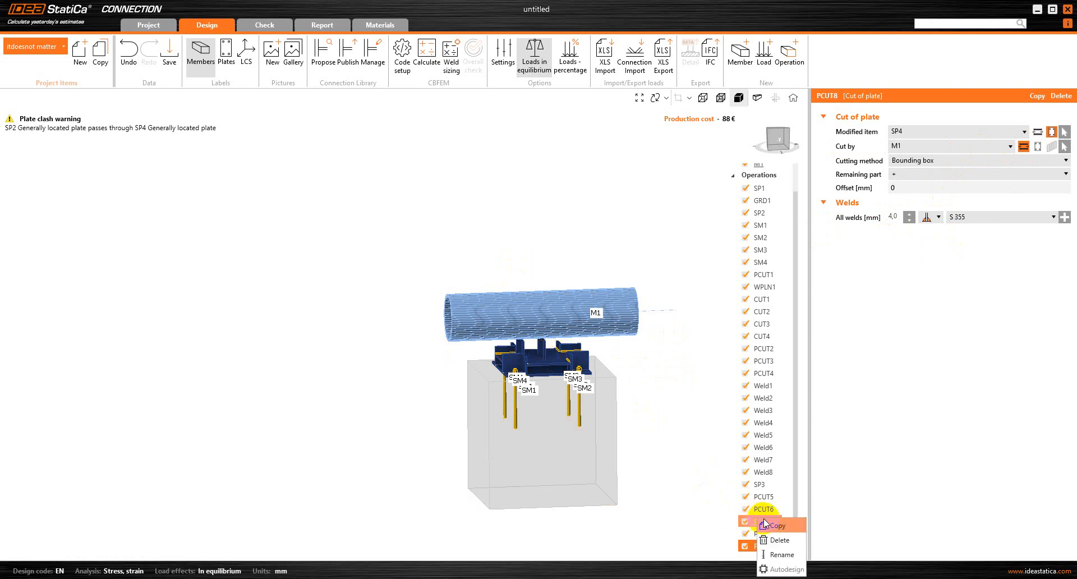
pyautogui.click(769, 526)
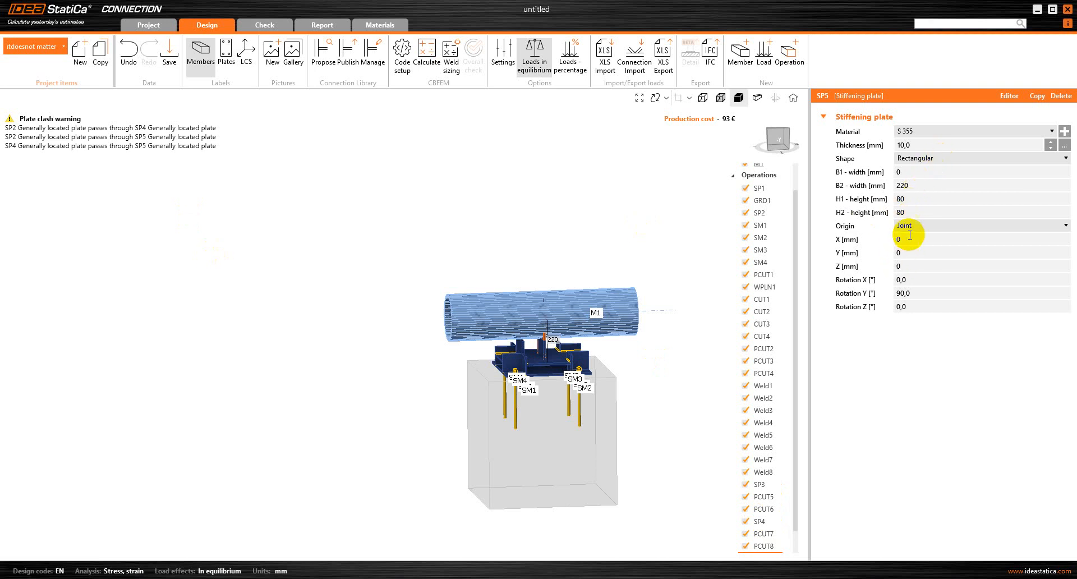
pyautogui.click(846, 240)
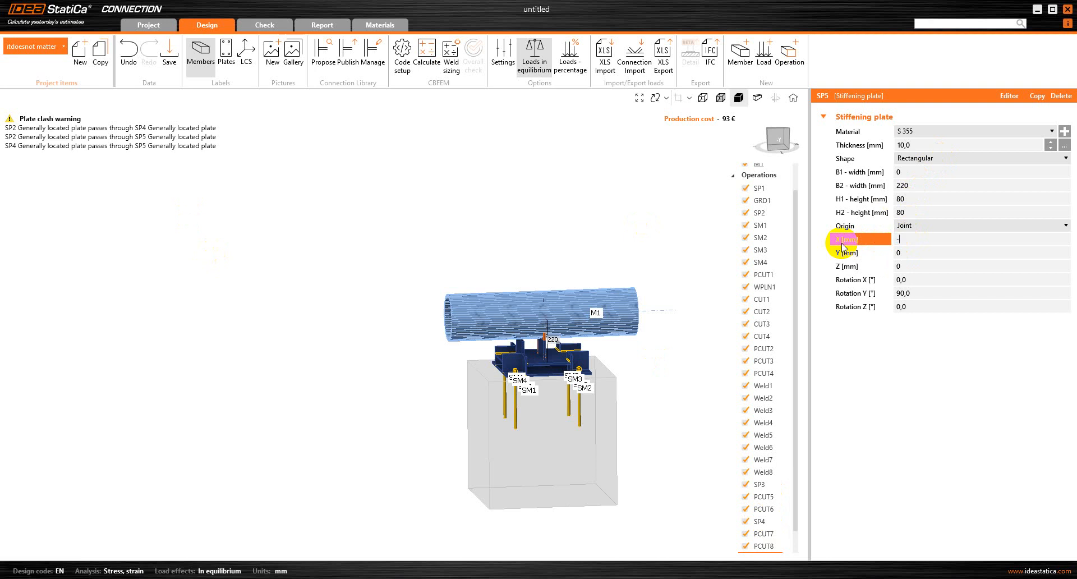
pyautogui.press('Tab')
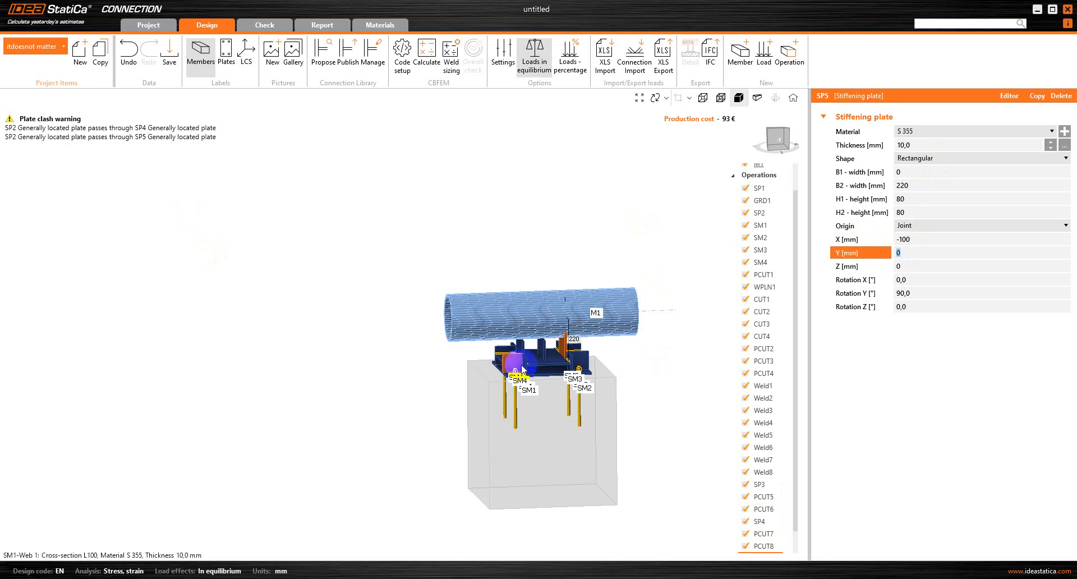
pyautogui.scroll(-2, 570, 359)
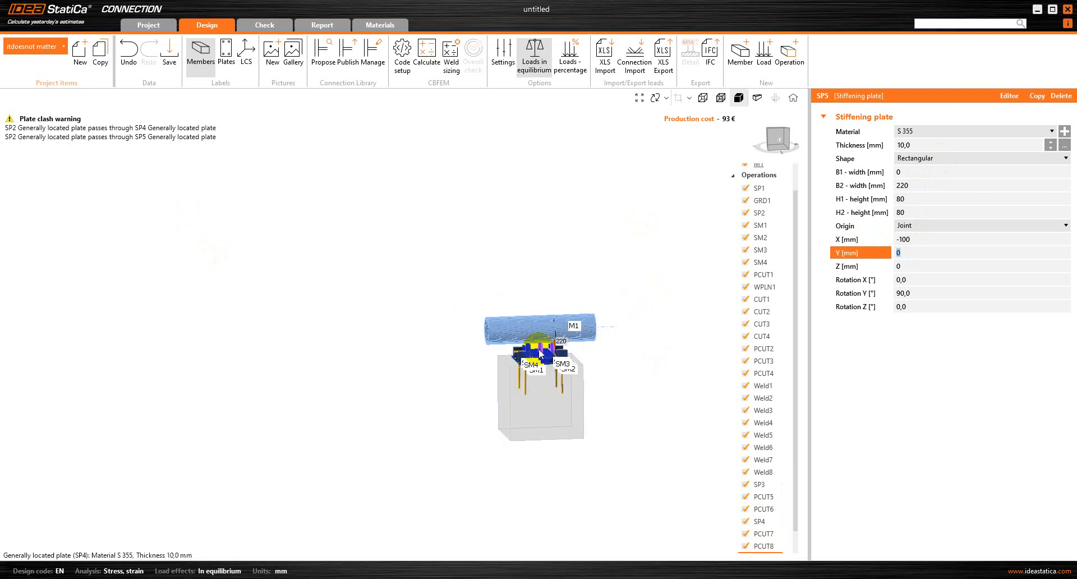
pyautogui.scroll(6, 578, 365)
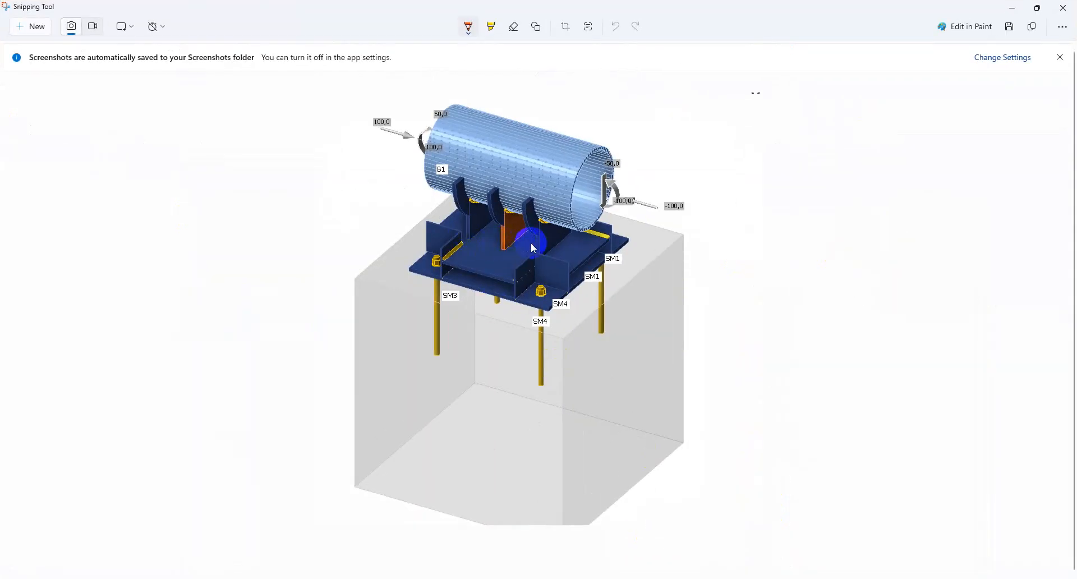
pyautogui.click(1012, 8)
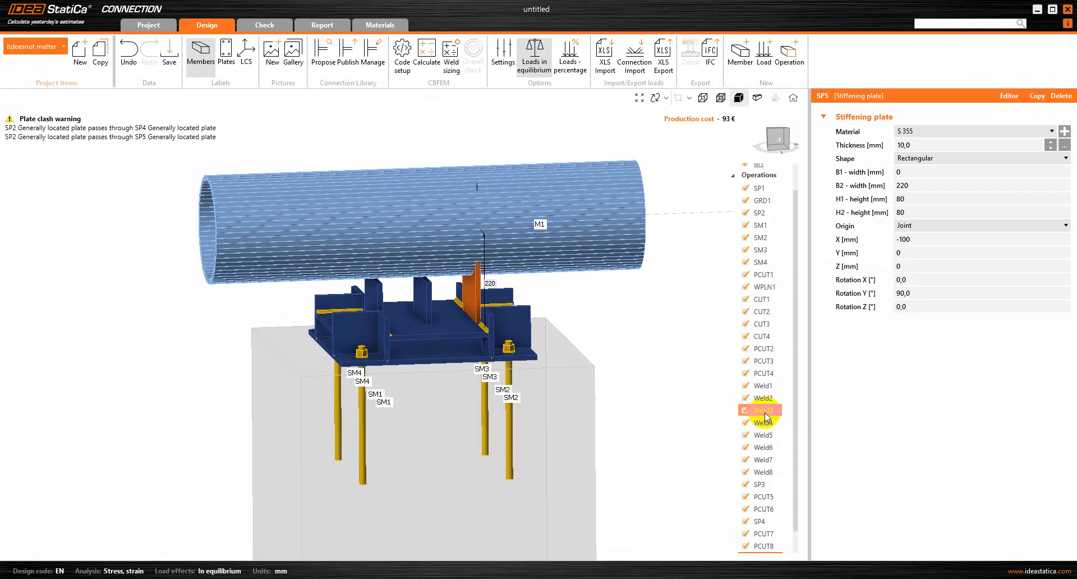
# - Make two copies of plate cut PCUT7 for the new stiffening plate SP5
pyautogui.scroll(-1, 765, 415)
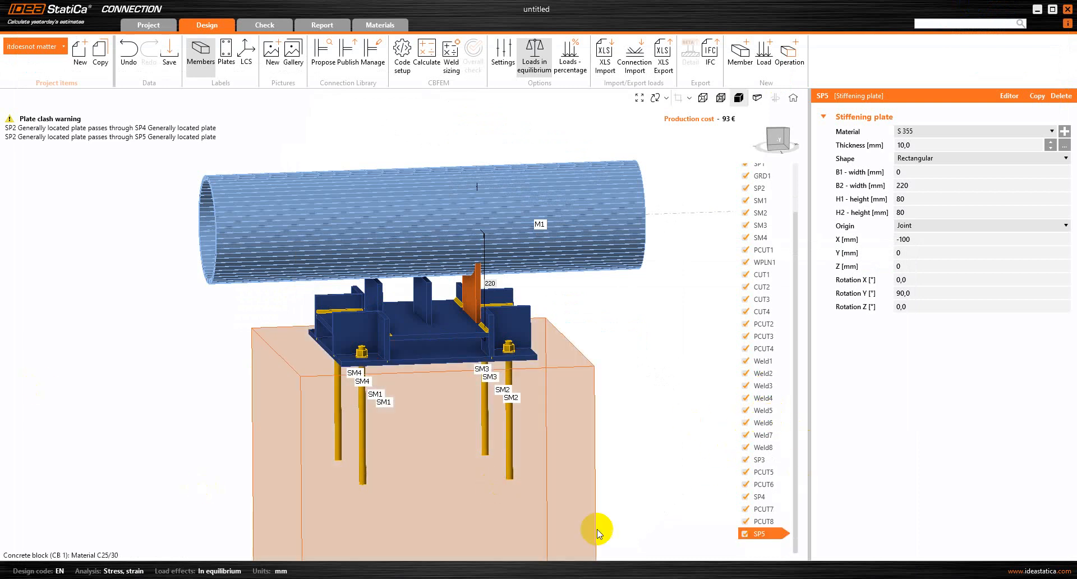
pyautogui.rightClick(763, 509)
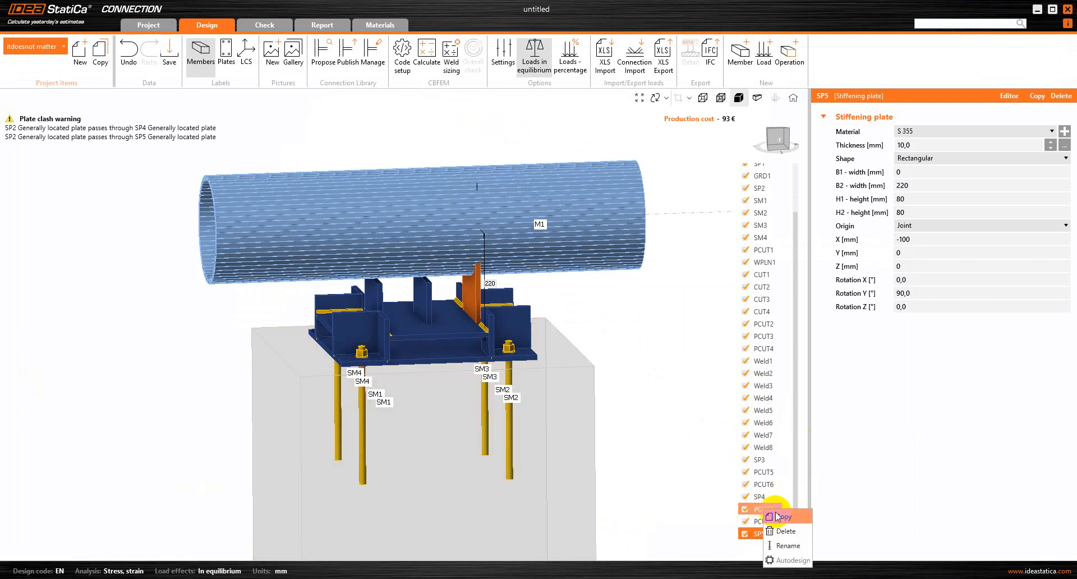
pyautogui.click(781, 517)
pyautogui.rightClick(774, 510)
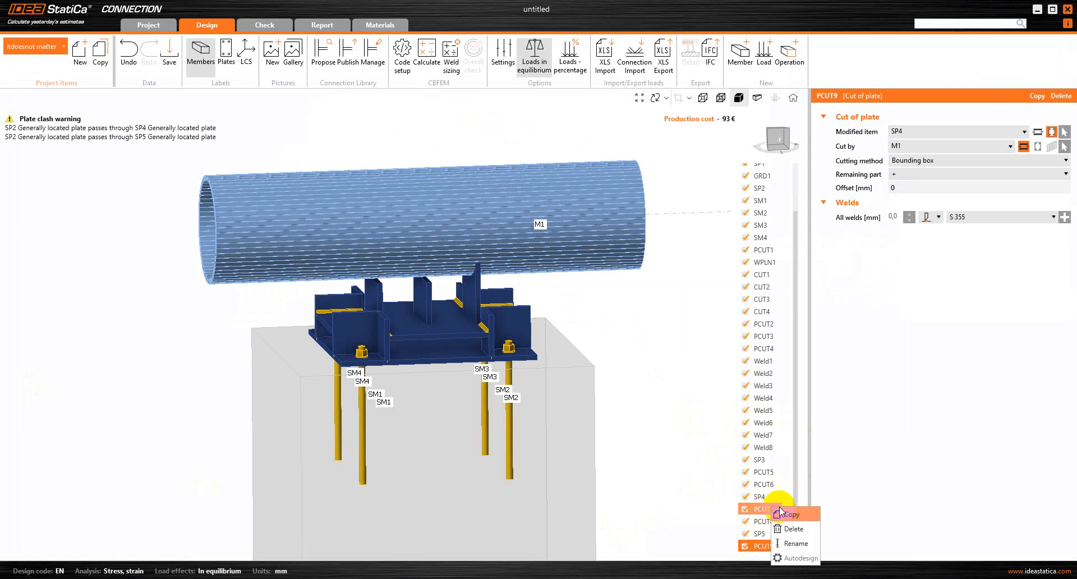
pyautogui.click(783, 515)
pyautogui.scroll(-1, 765, 505)
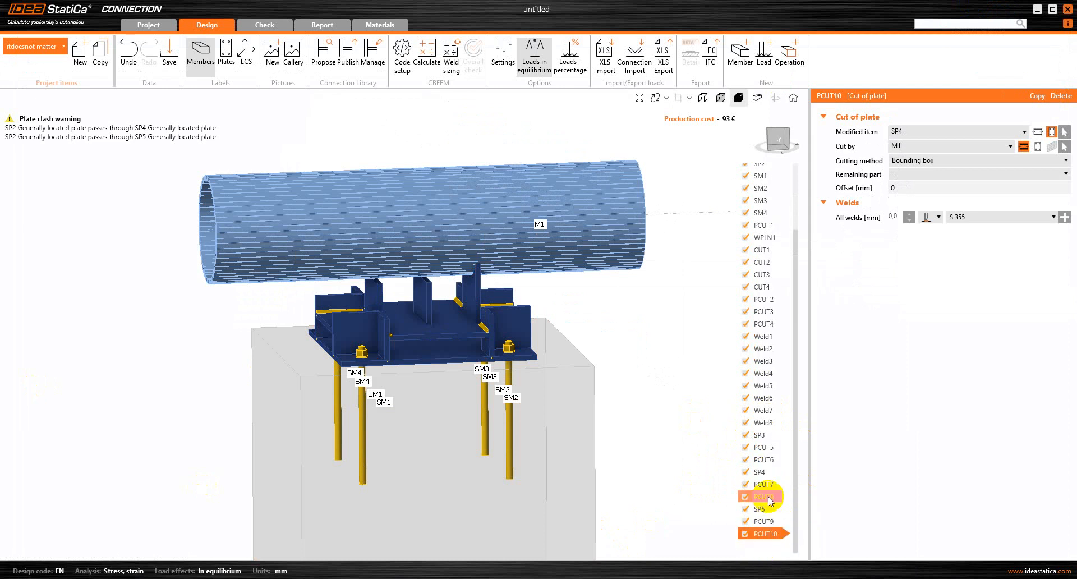
# - Apply plate cut PCUT9 to stiffening plate SP5 and set plate SP2 as its cutting item
pyautogui.click(764, 521)
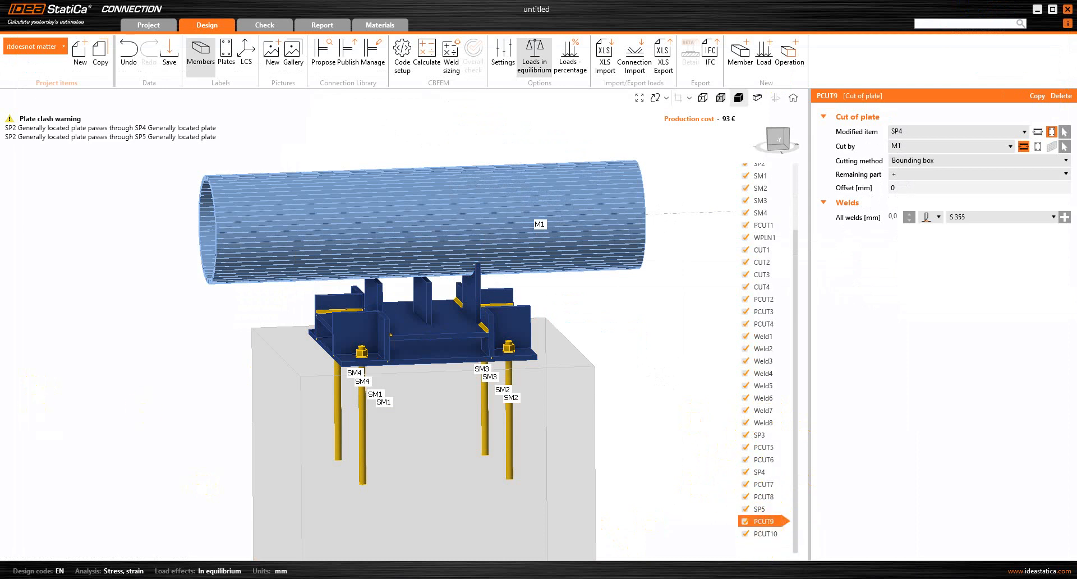
pyautogui.click(968, 133)
pyautogui.click(935, 181)
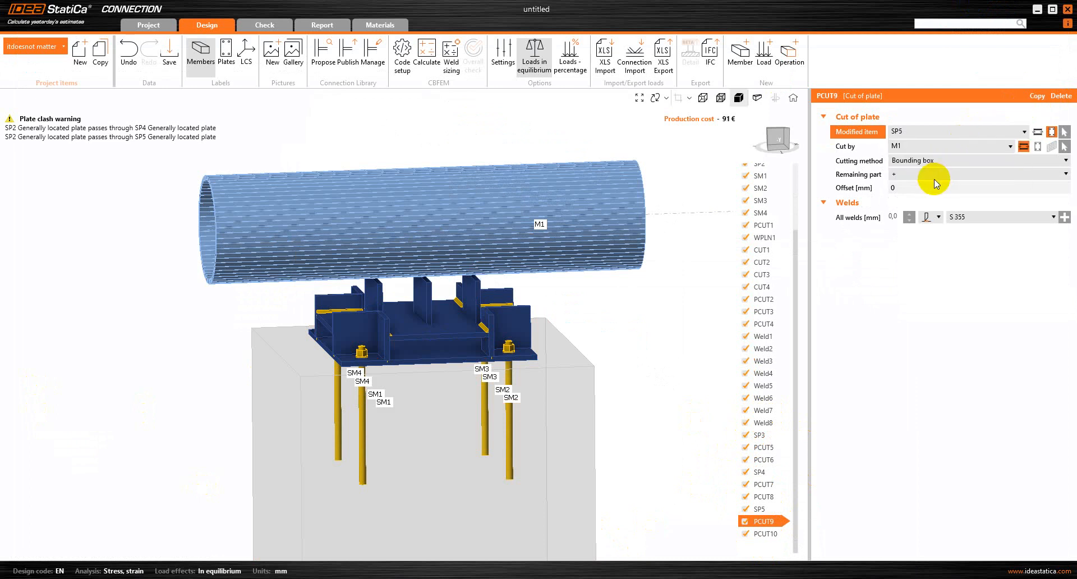
pyautogui.click(934, 146)
pyautogui.click(992, 147)
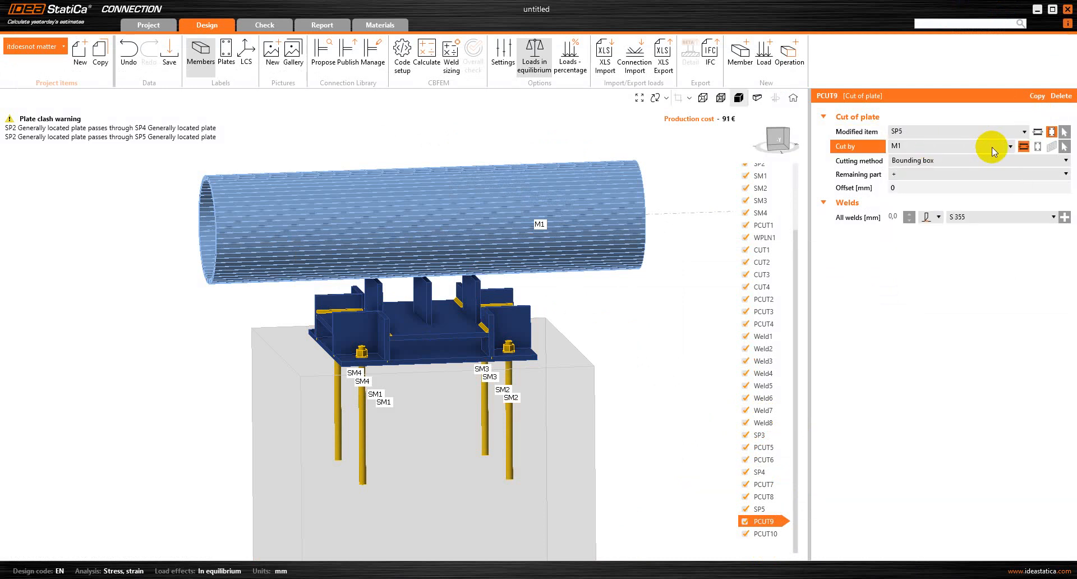
pyautogui.click(1036, 147)
pyautogui.click(954, 148)
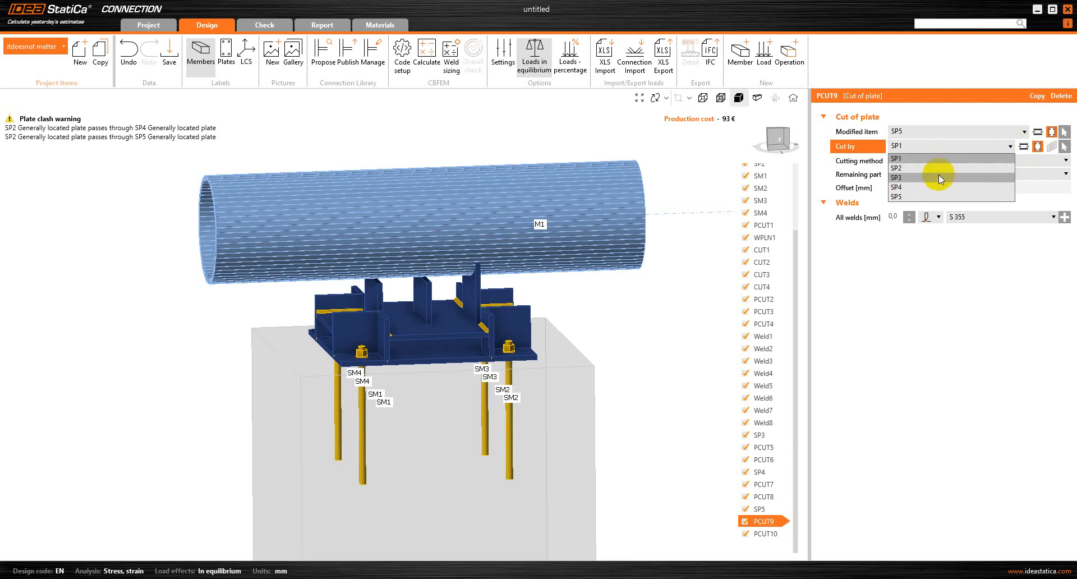
pyautogui.click(940, 167)
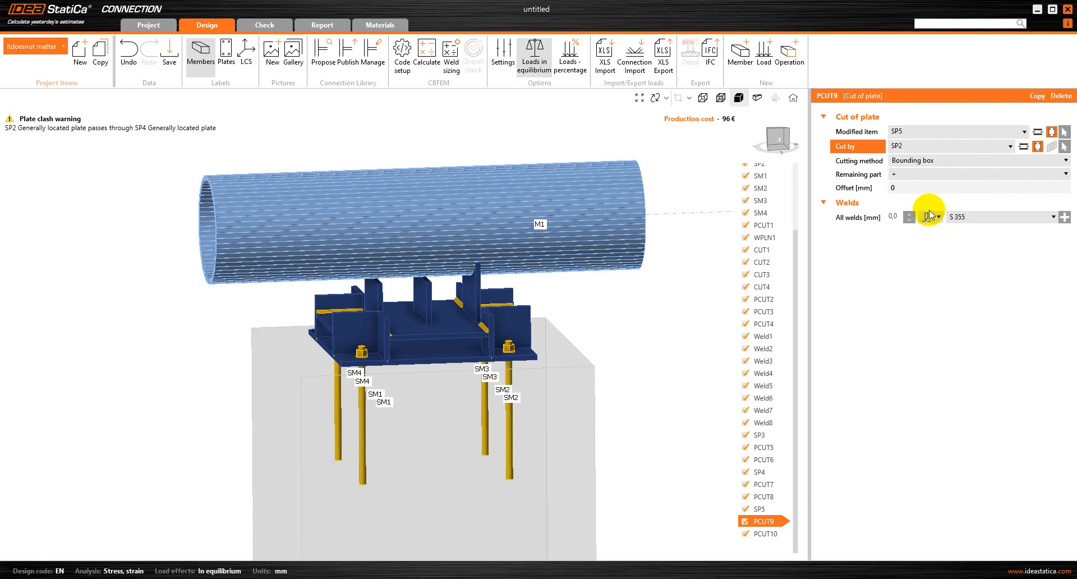
# - Apply plate cut PCUT10 to stiffening plate SP5 and set its welds to double fillet with a 4 mm throat thickness
pyautogui.click(764, 533)
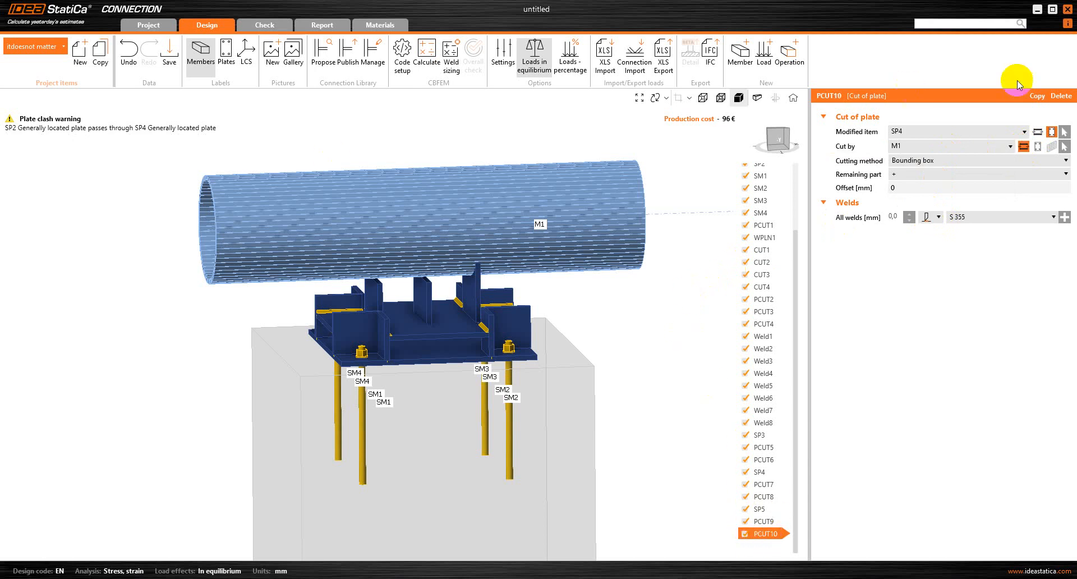
pyautogui.click(951, 132)
pyautogui.click(917, 181)
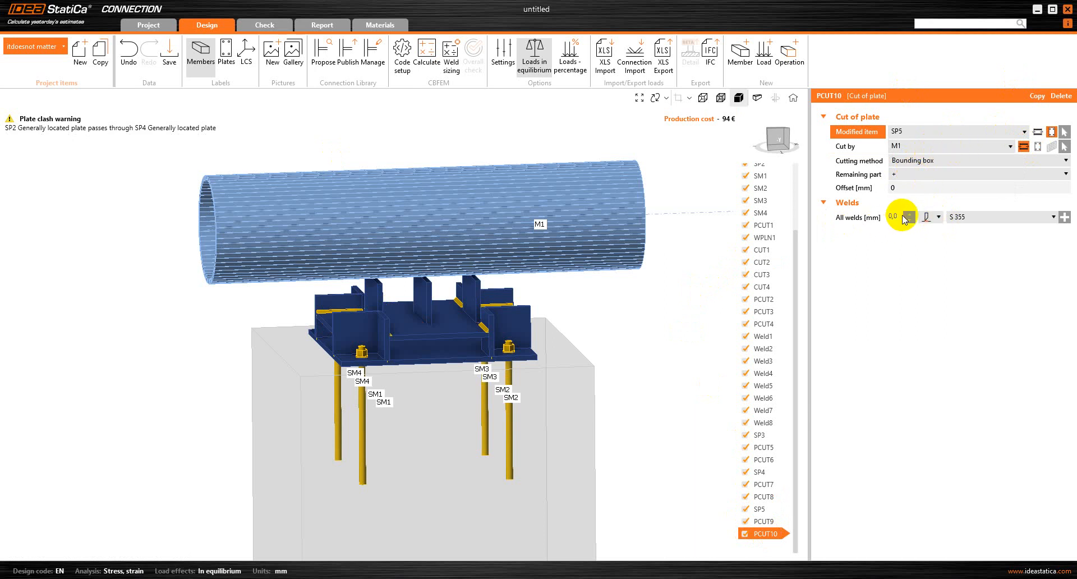
pyautogui.click(933, 216)
pyautogui.click(953, 250)
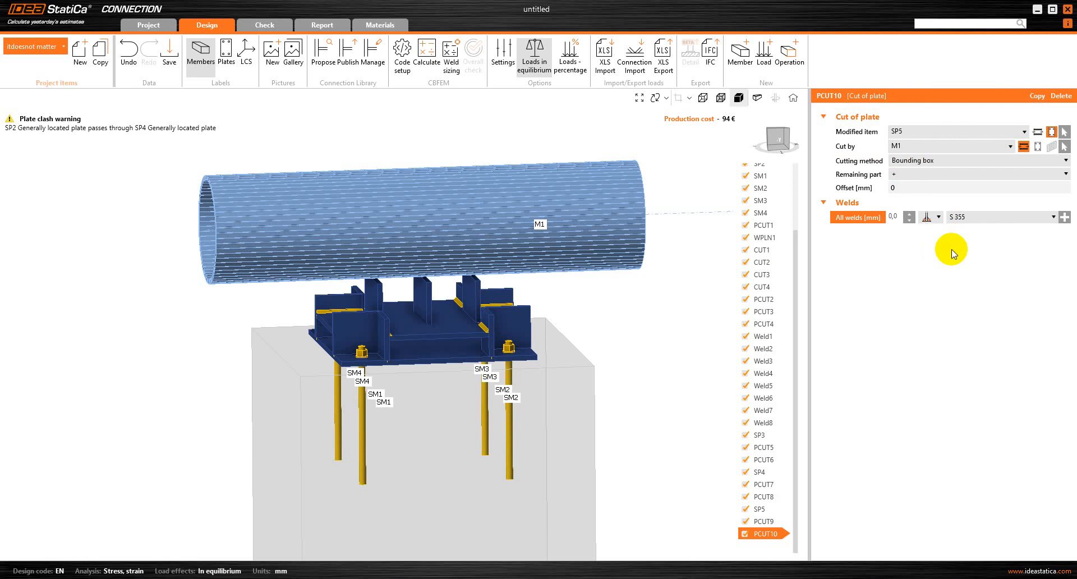
pyautogui.click(893, 217)
pyautogui.write('4')
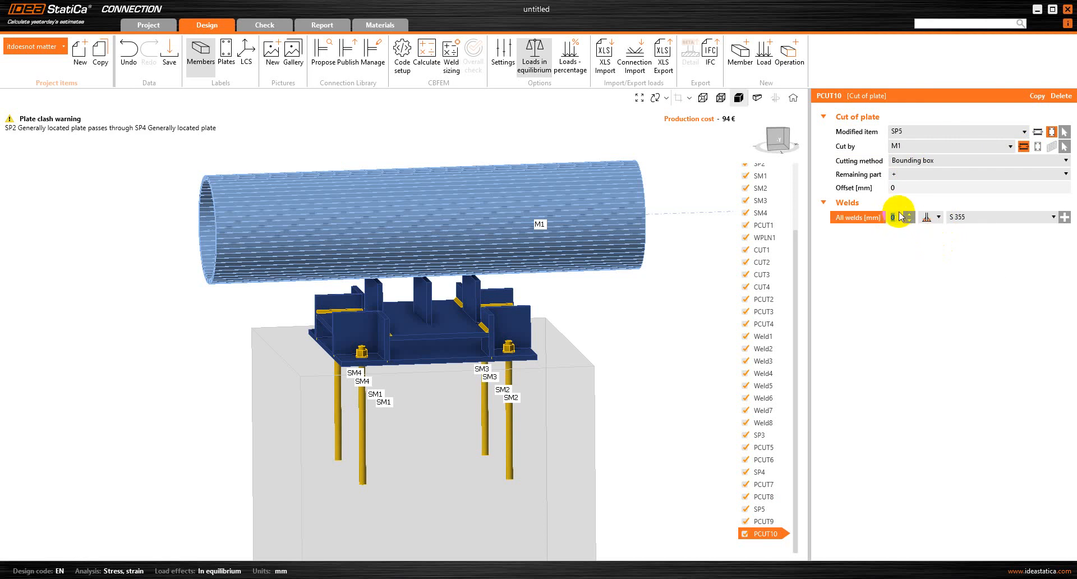
pyautogui.click(692, 301)
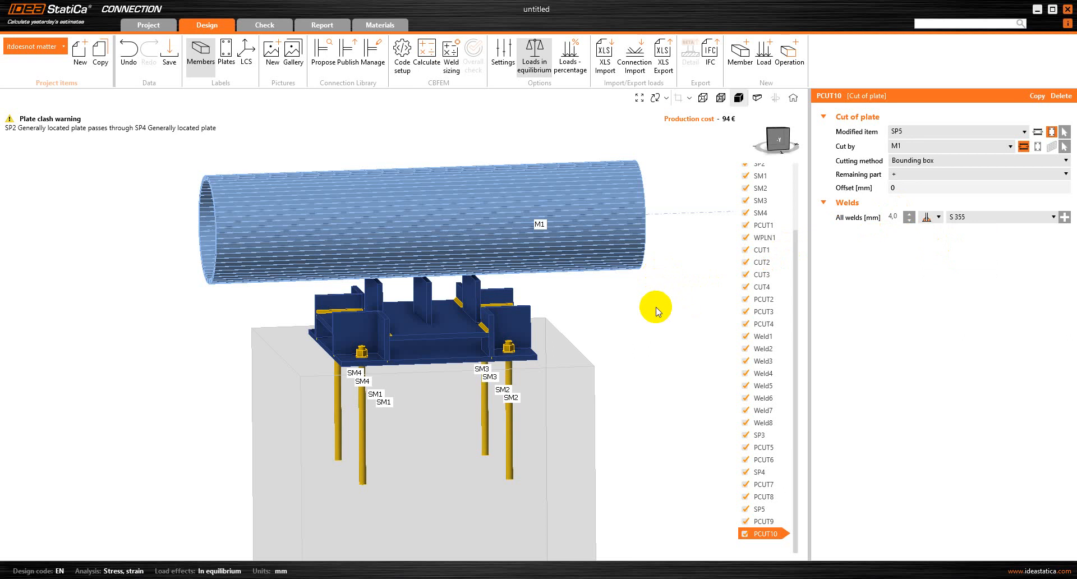
# - Resolve the clash between SP2 and SP4 by setting plate SP2 as the cutting item of plate cut PCUT7
pyautogui.moveTo(655, 308); pyautogui.dragTo(469, 321, button='right')
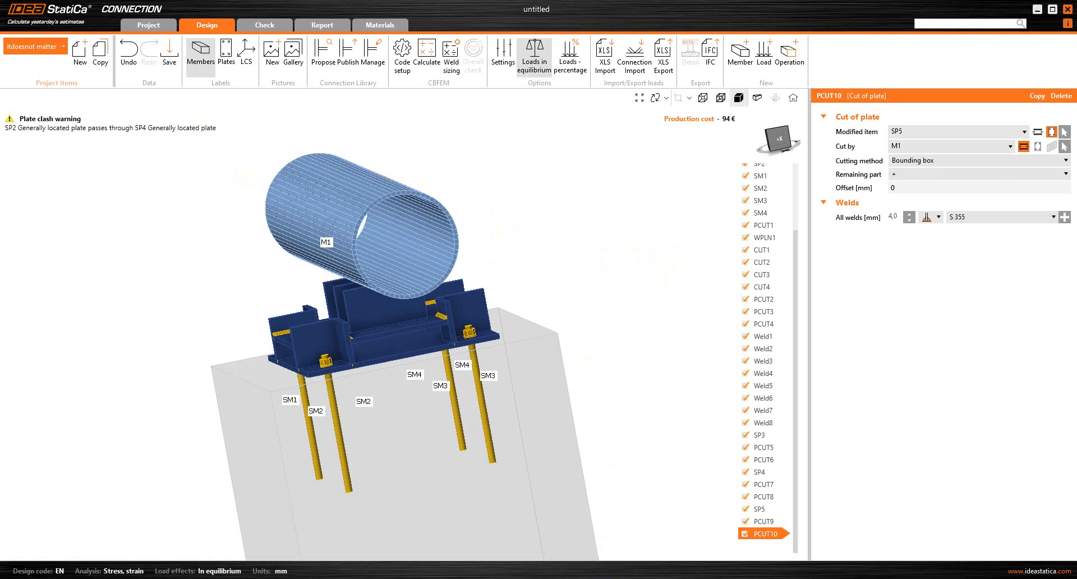
pyautogui.click(192, 128)
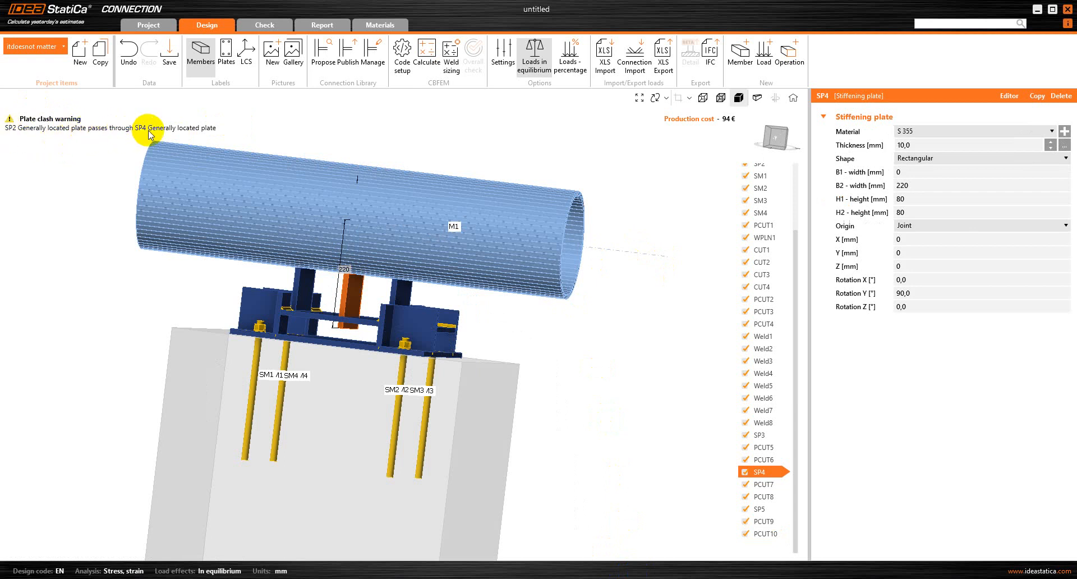
pyautogui.click(763, 485)
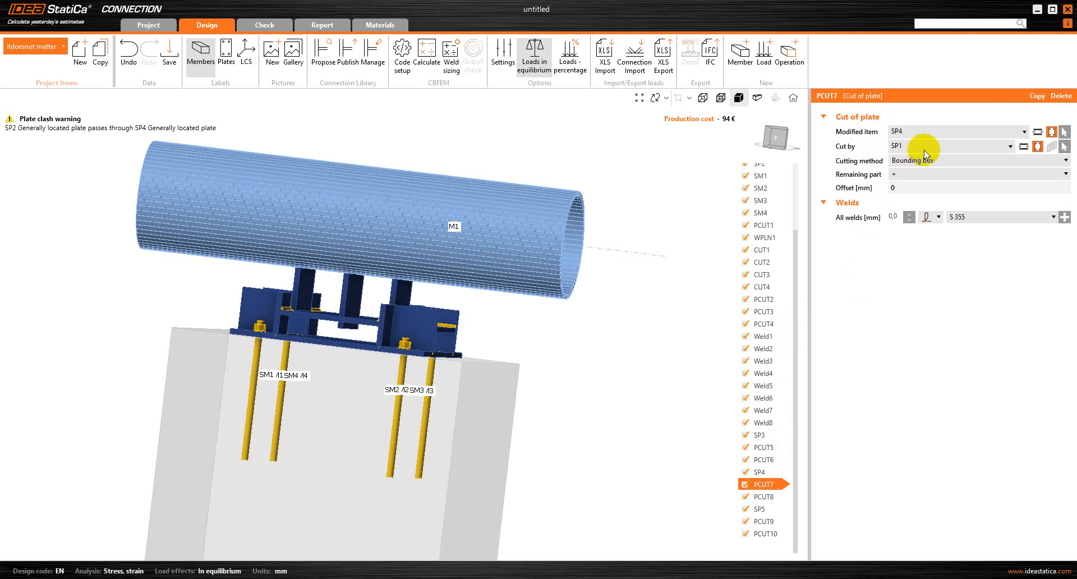
pyautogui.click(947, 147)
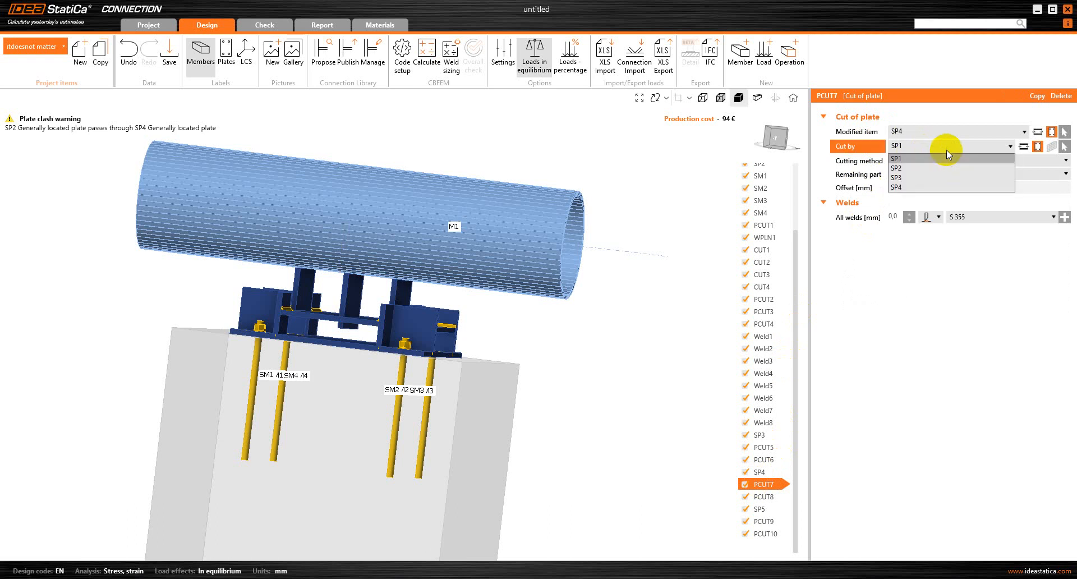
pyautogui.click(935, 170)
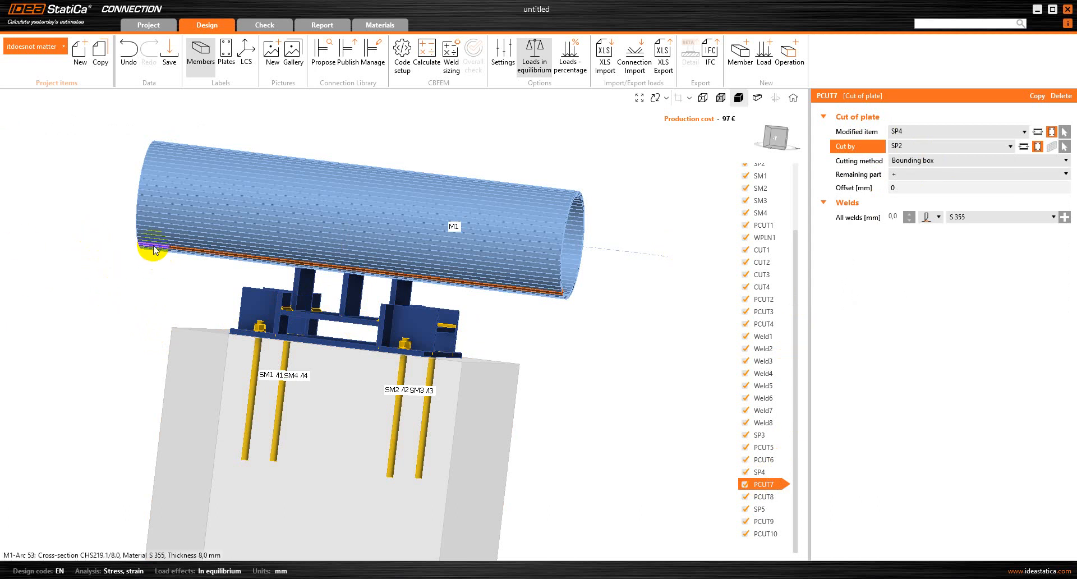
# - Examine the curved saddle plates in the Snipping Tool reference image and add a negative volume operation to the connection
pyautogui.keyDown('ctrl'); pyautogui.moveTo(97, 285); pyautogui.dragTo(336, 324, button='middle'); pyautogui.keyUp('ctrl')
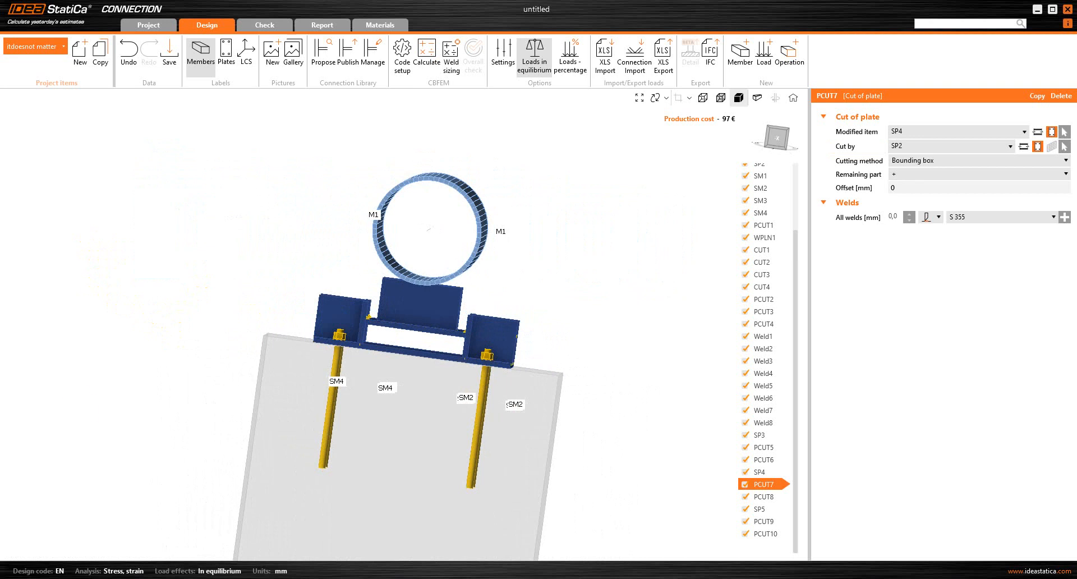
pyautogui.moveTo(762, 578)
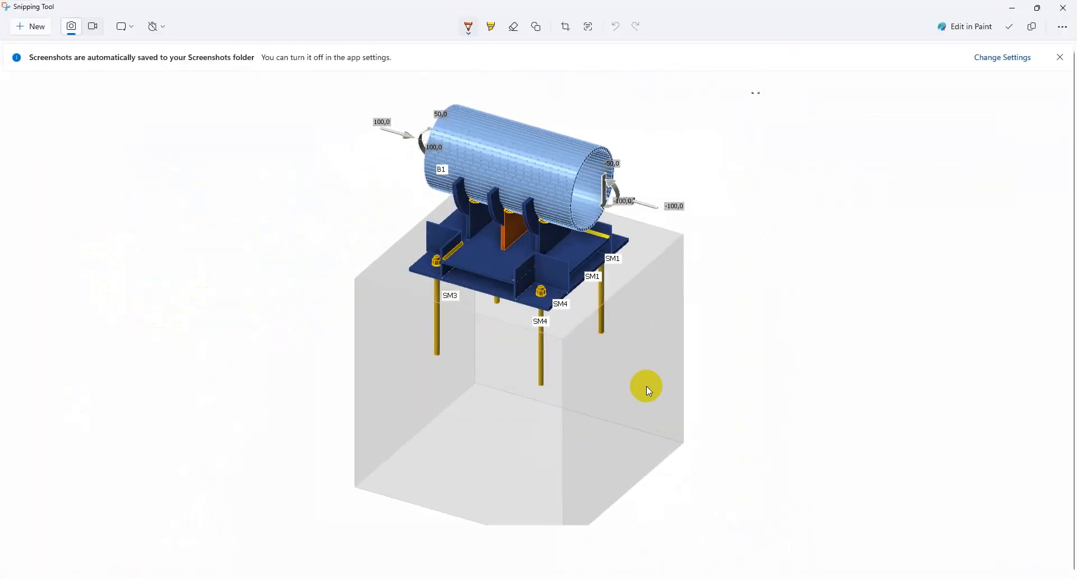
pyautogui.click(541, 238)
pyautogui.click(540, 222)
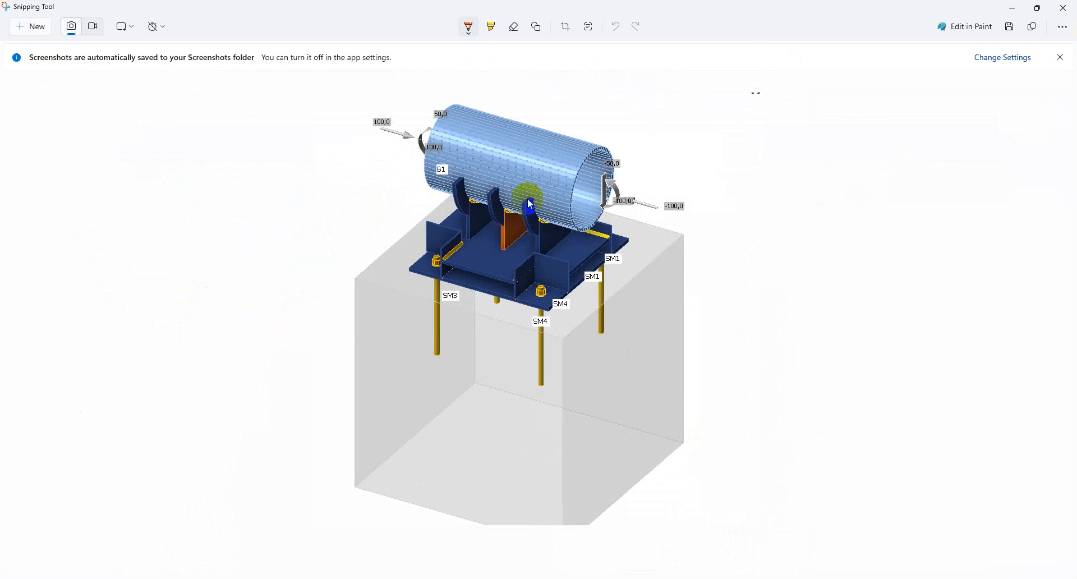
pyautogui.click(1013, 9)
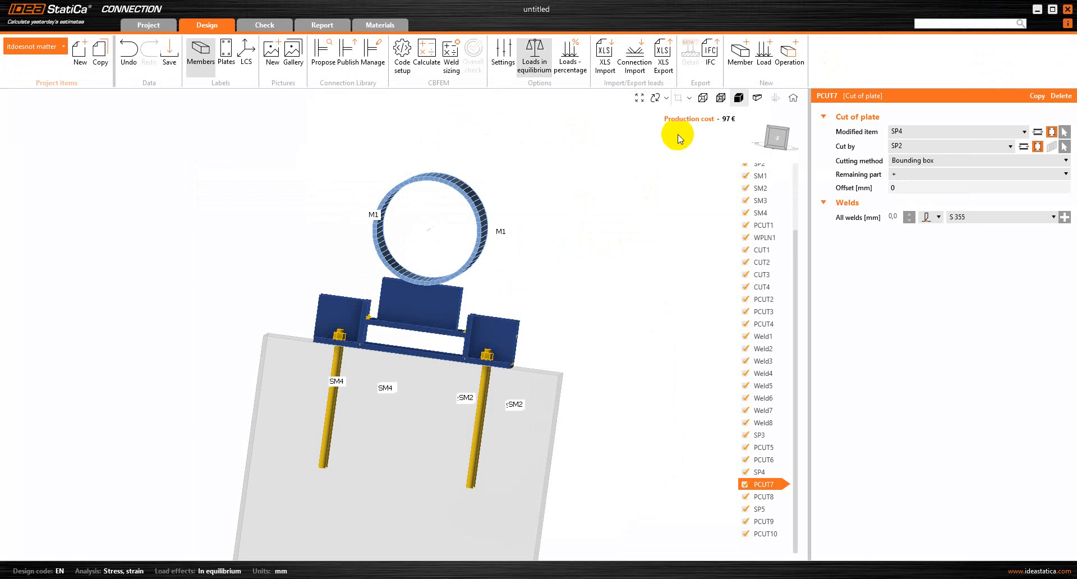
pyautogui.click(793, 71)
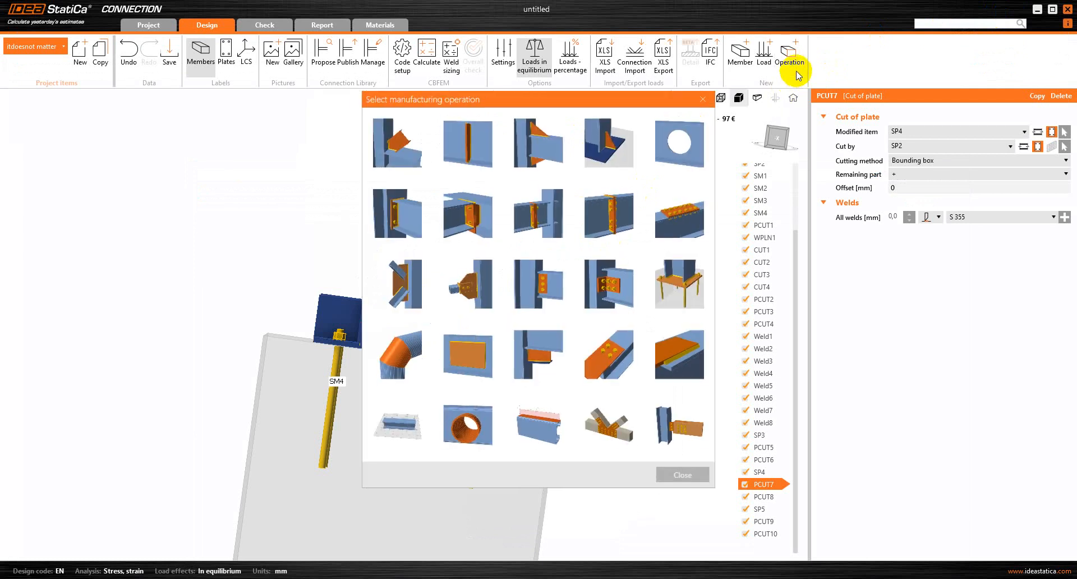
pyautogui.click(451, 429)
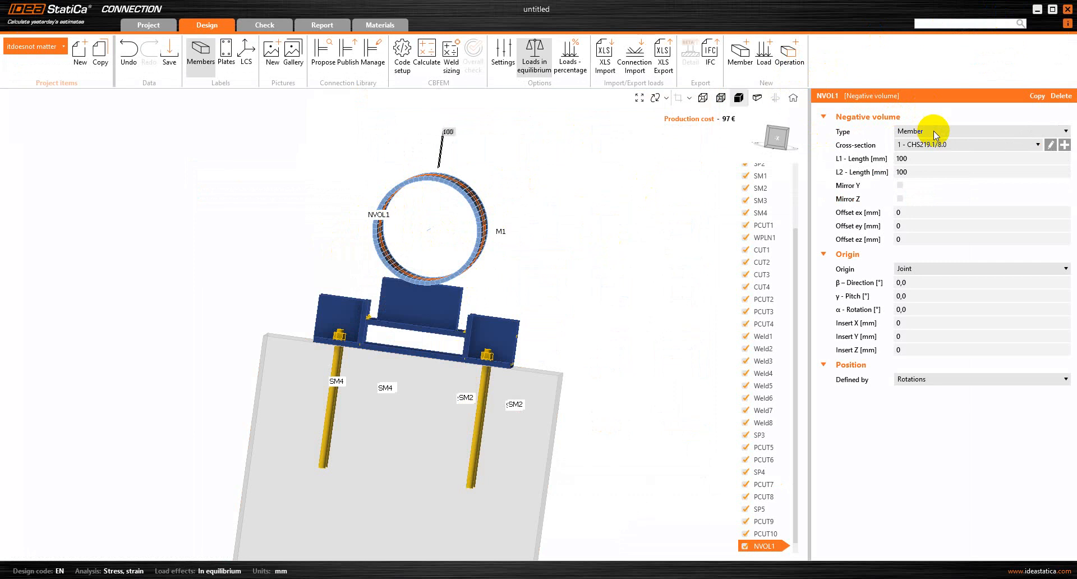
# - Give negative volume NVOL1 a new plate cross-section with thickness 200 mm and width 300 mm in S 355
pyautogui.click(975, 144)
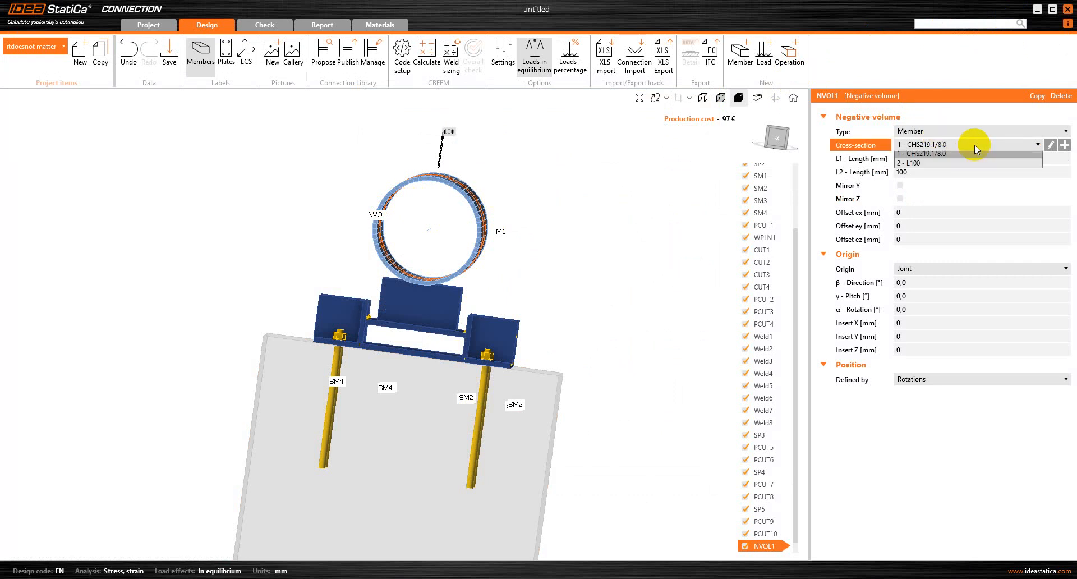
pyautogui.click(974, 145)
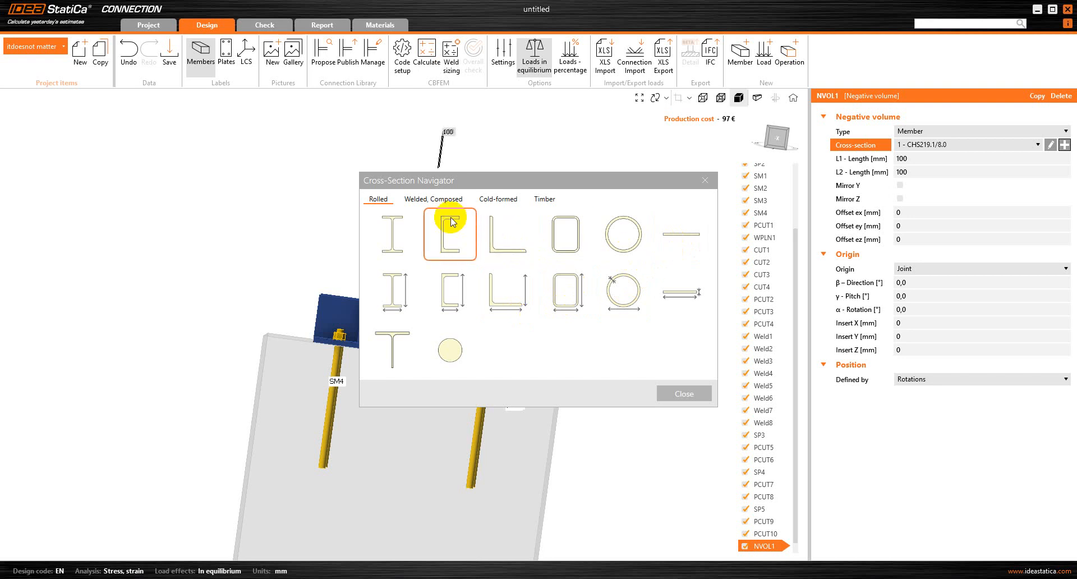
pyautogui.click(680, 236)
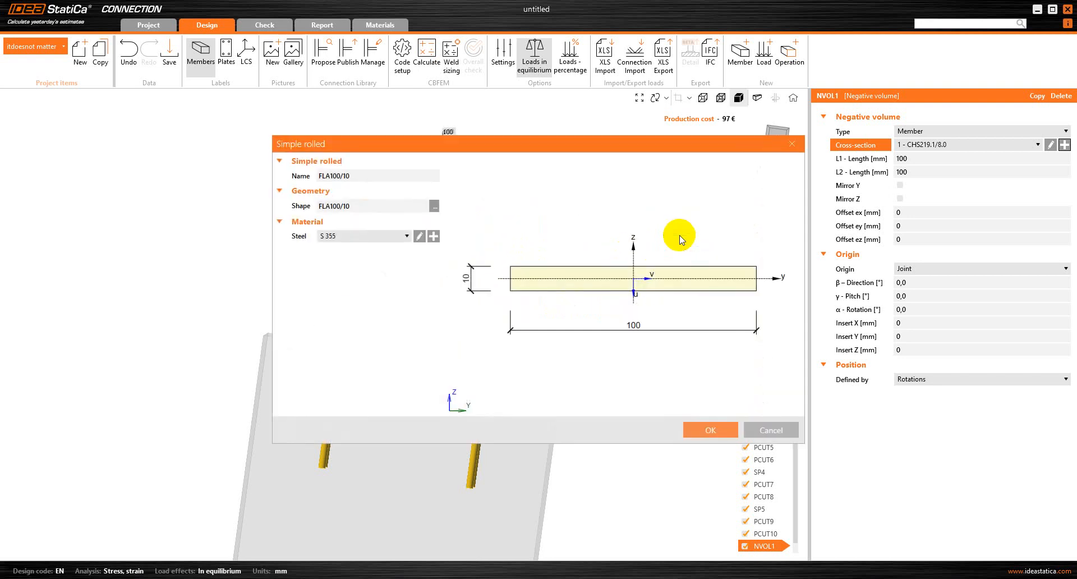
pyautogui.click(792, 144)
pyautogui.click(681, 291)
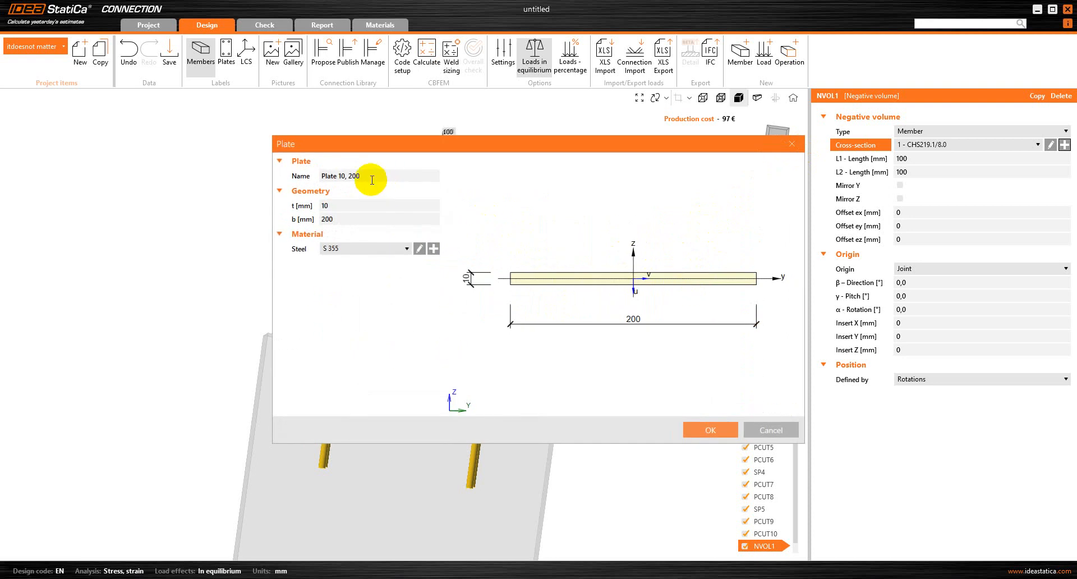
pyautogui.click(359, 209)
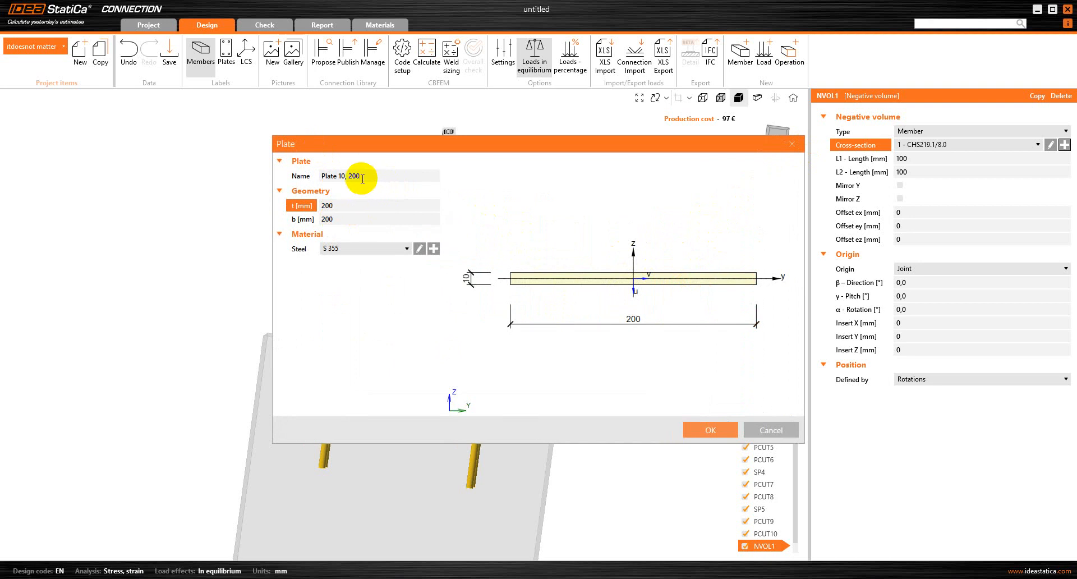
pyautogui.click(330, 219)
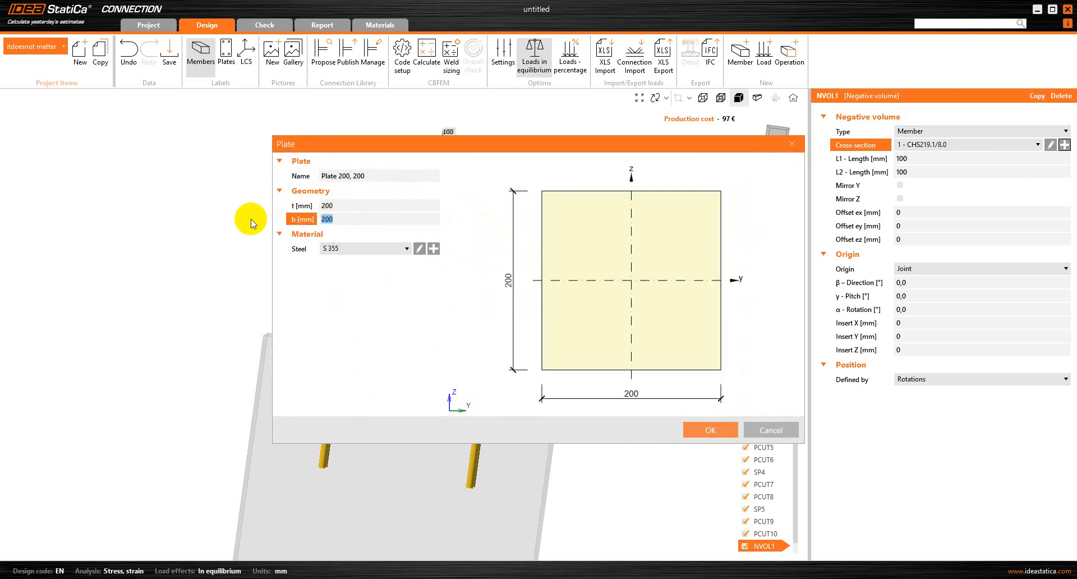
pyautogui.write('300')
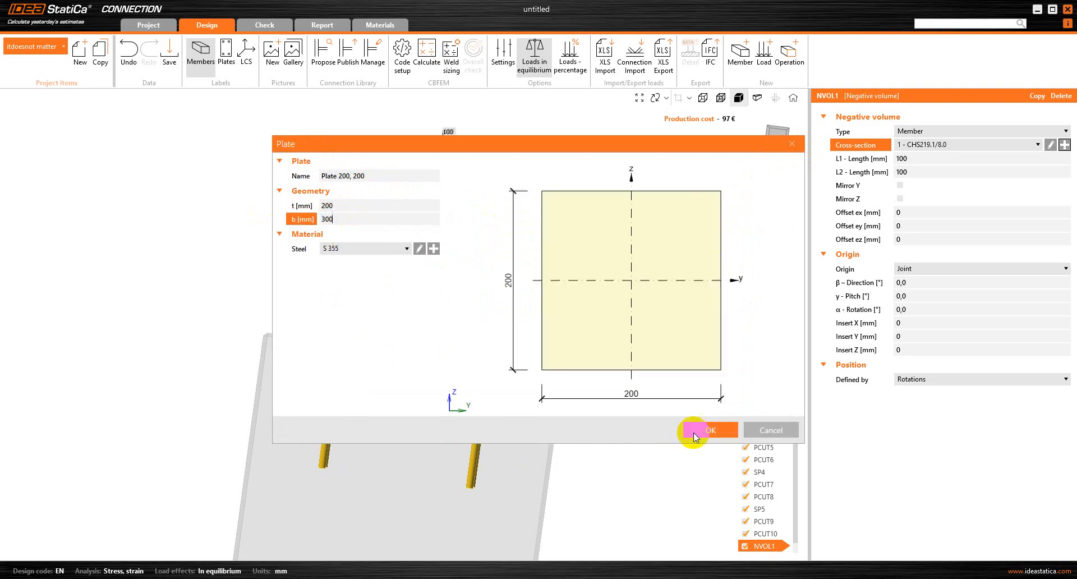
pyautogui.click(699, 432)
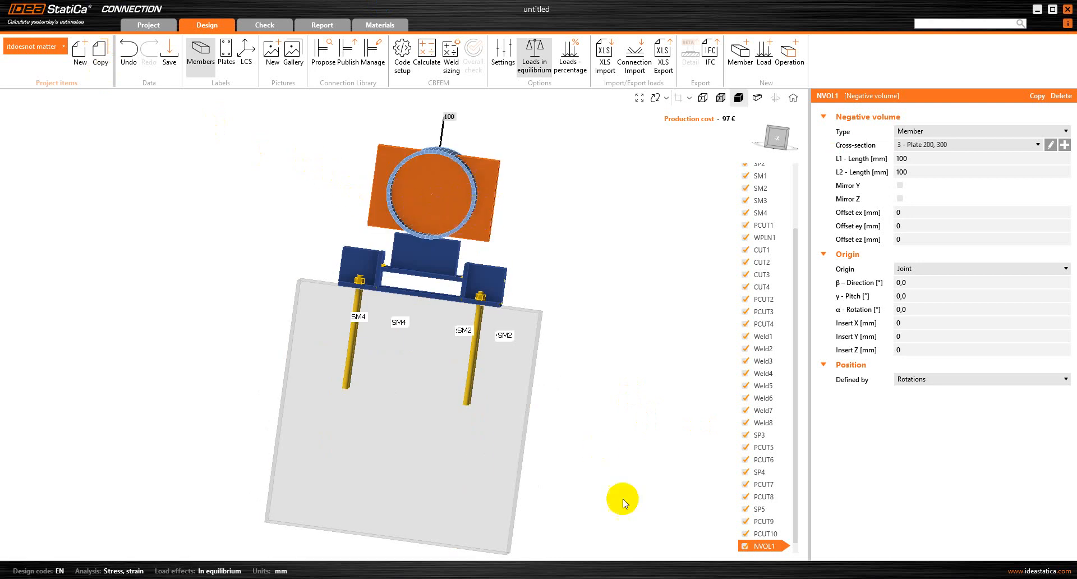
# - Consult the Snipping Tool reference image again and set lengths L1 and L2 of negative volume NVOL1 to 200 mm
pyautogui.moveTo(736, 578)
pyautogui.click(737, 533)
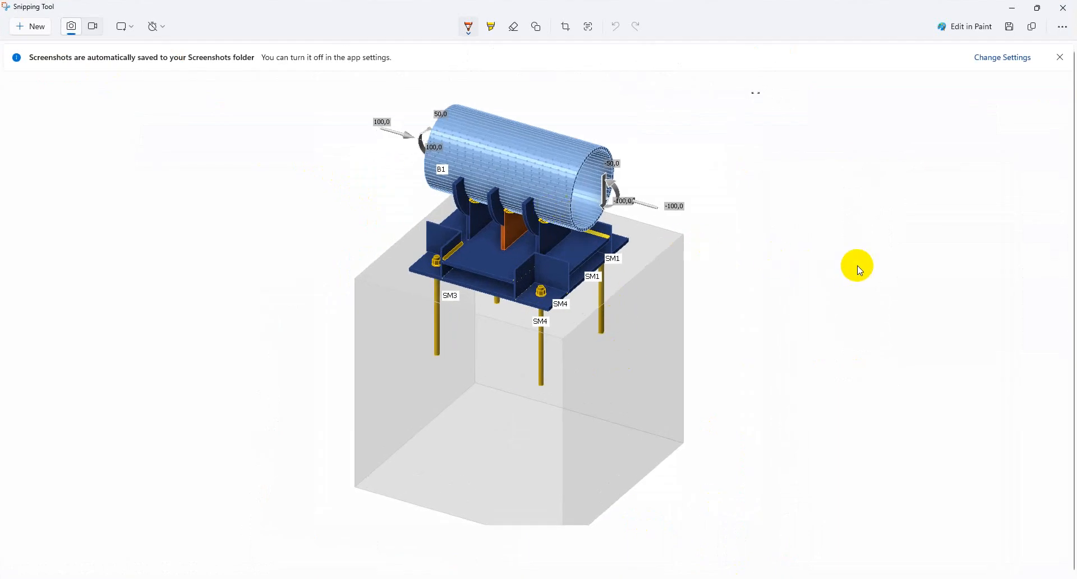
pyautogui.moveTo(496, 191); pyautogui.dragTo(502, 205)
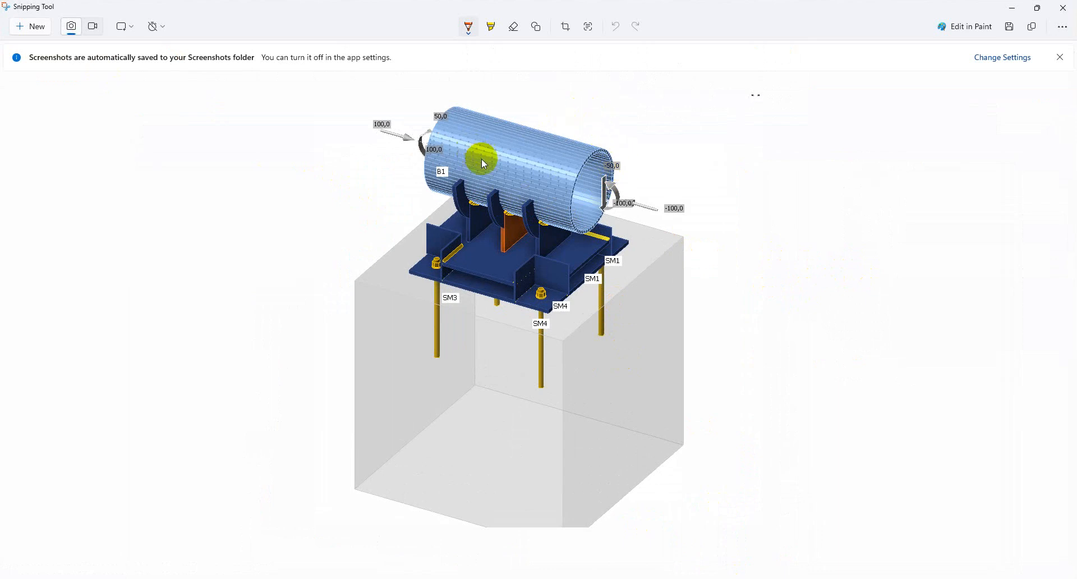
pyautogui.click(1012, 7)
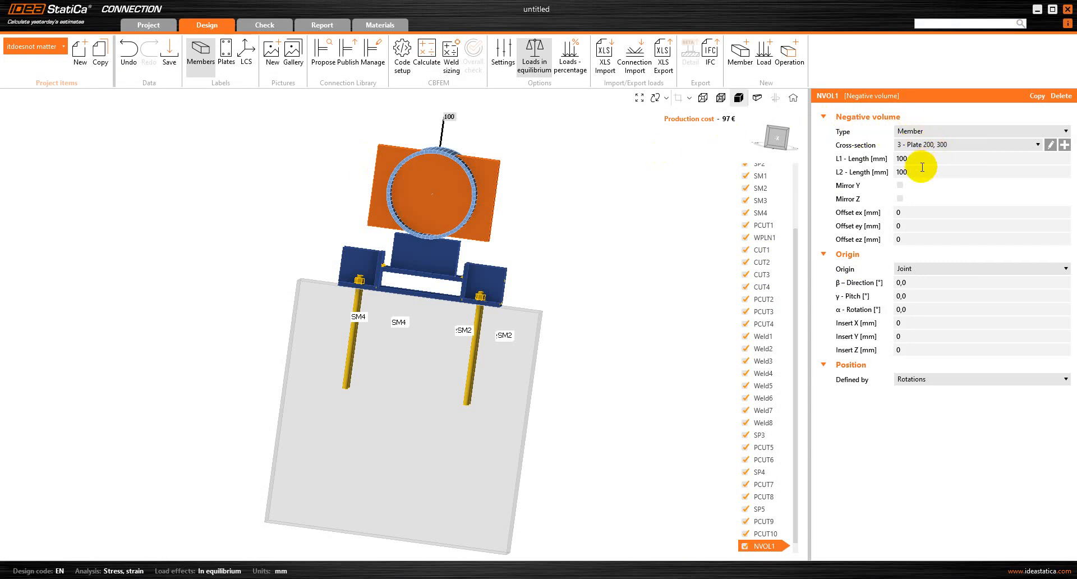
pyautogui.click(876, 161)
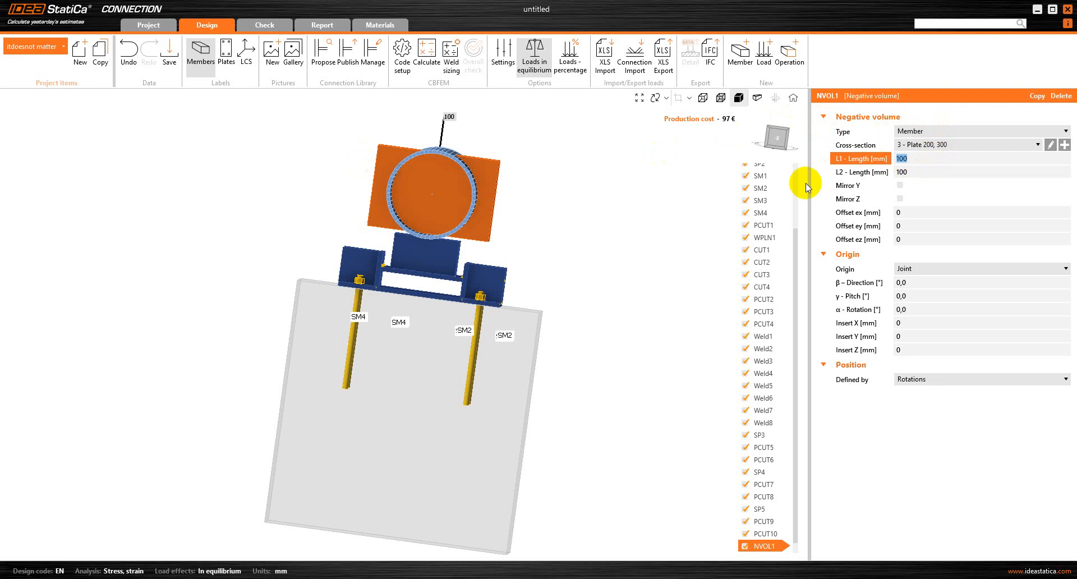
pyautogui.write('200')
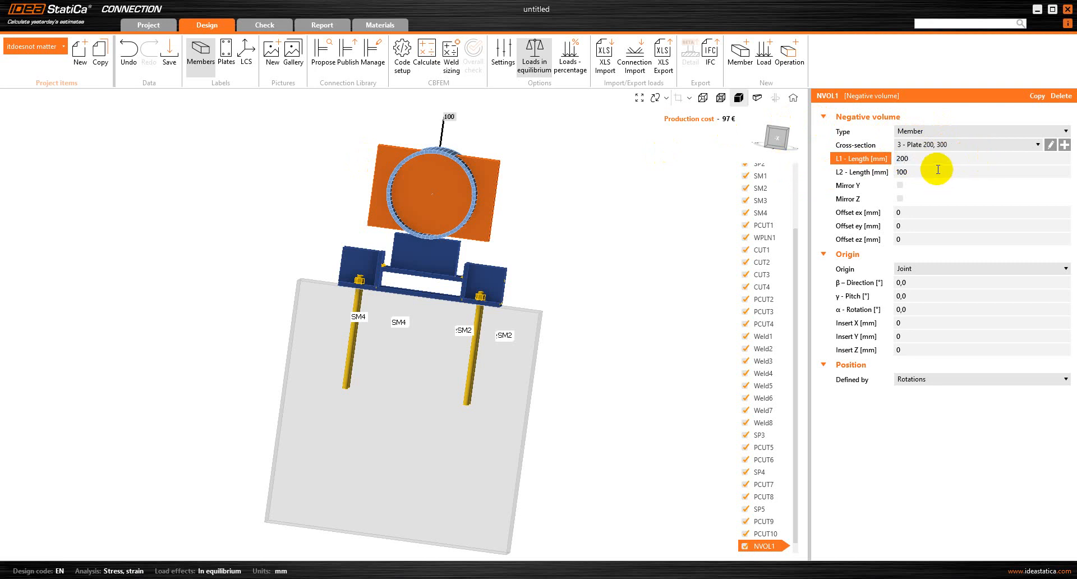
pyautogui.click(850, 172)
pyautogui.write('200')
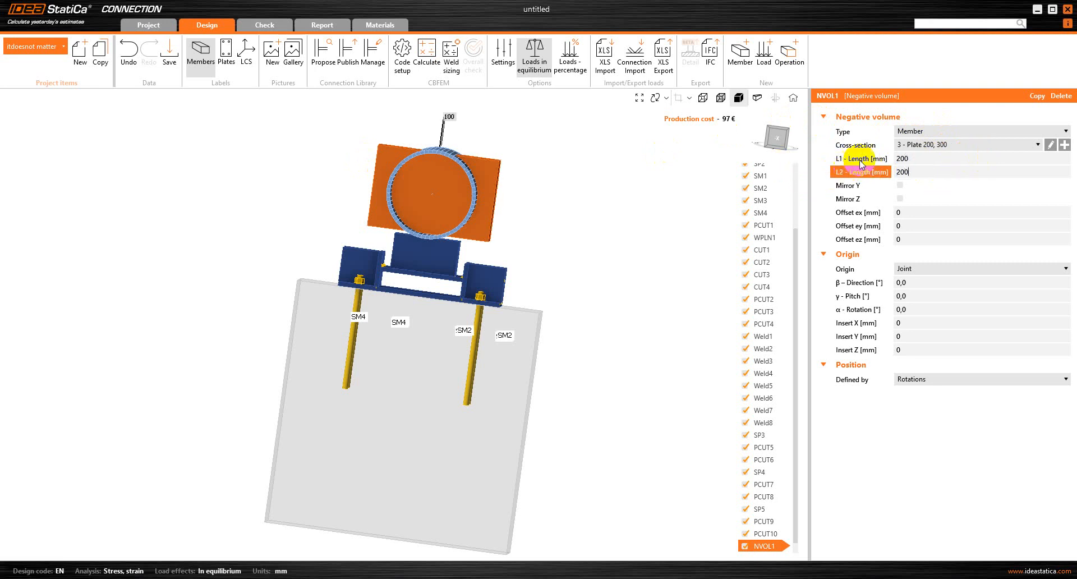
pyautogui.click(901, 171)
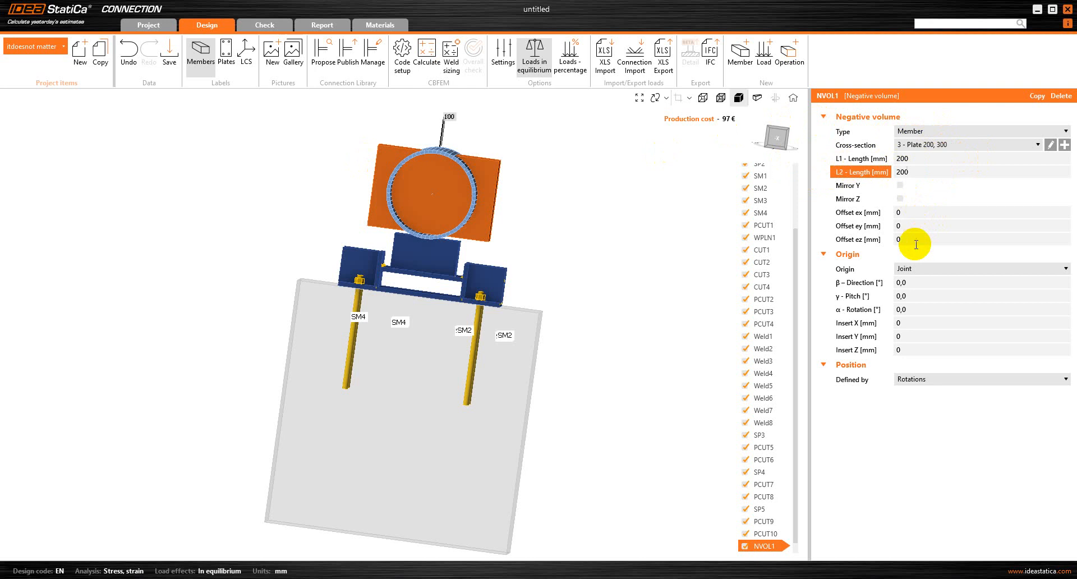
# - Offset negative volume NVOL1 by 100 mm in ez and compare the pipe support with the Snipping Tool reference image
pyautogui.click(881, 240)
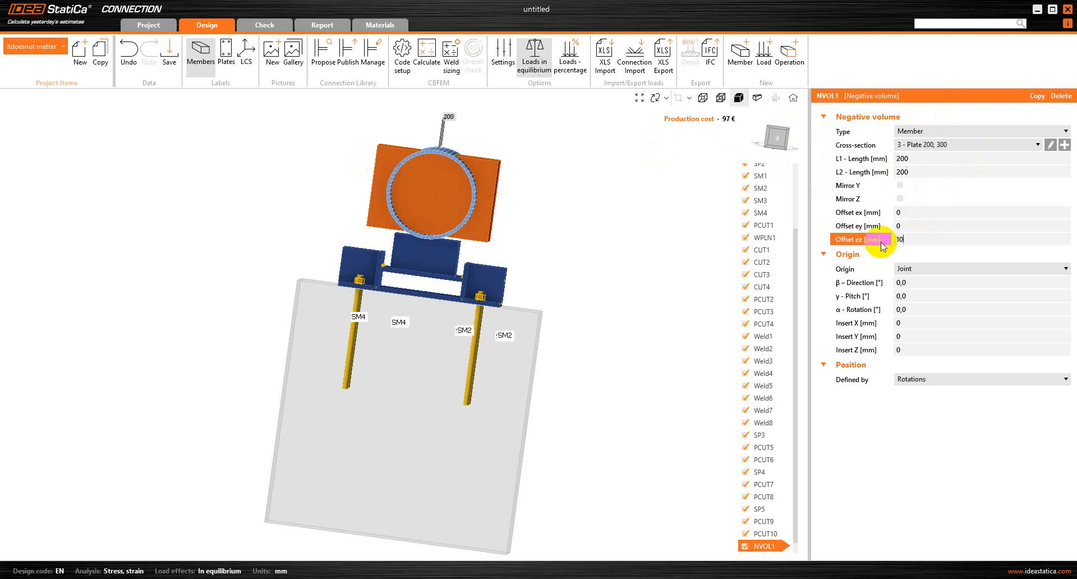
pyautogui.press('Return')
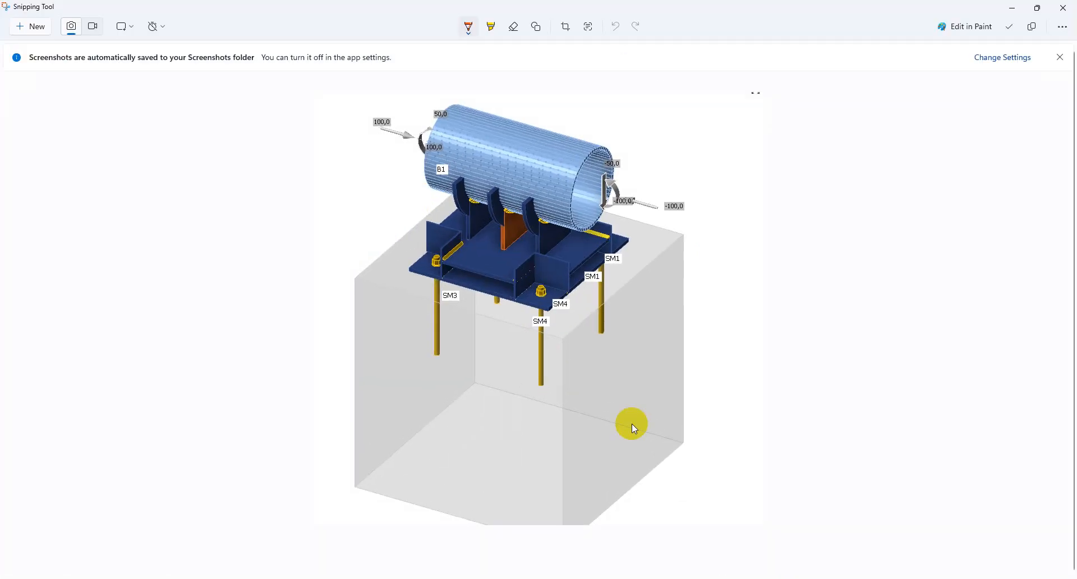
pyautogui.moveTo(536, 233); pyautogui.dragTo(528, 211)
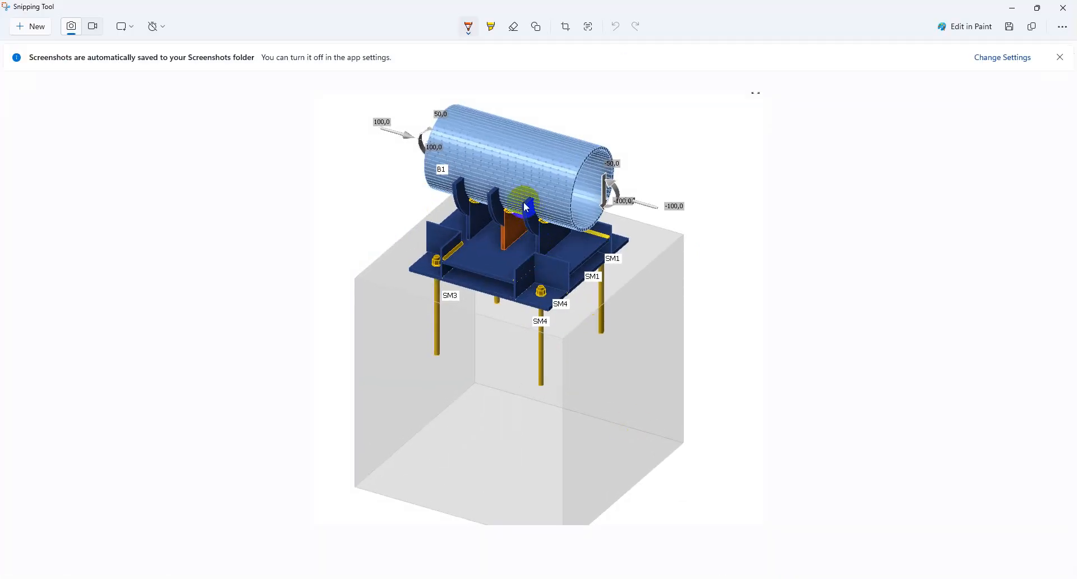
pyautogui.click(1012, 8)
pyautogui.scroll(-3, 565, 446)
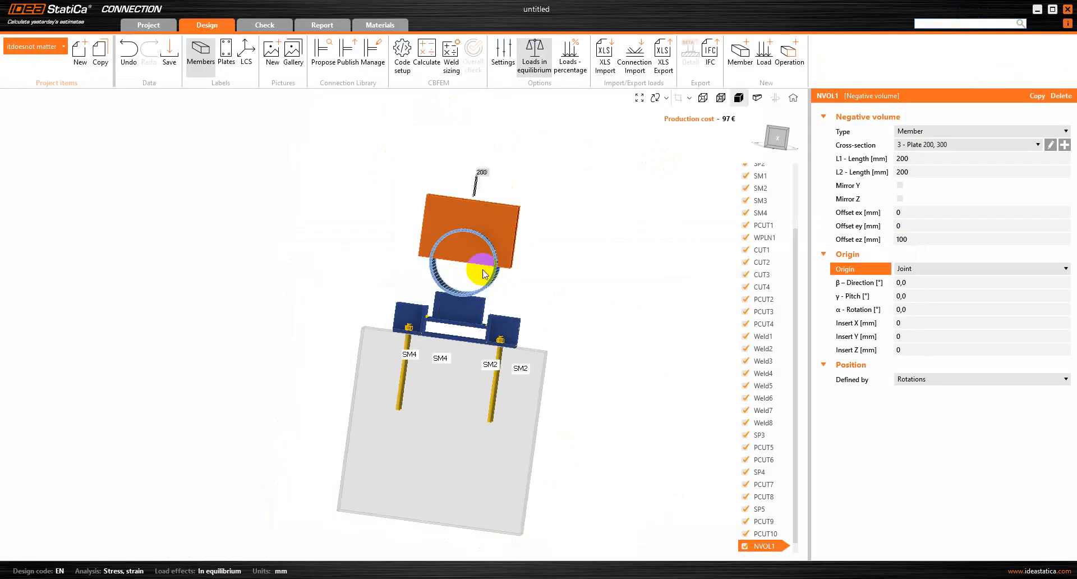
pyautogui.scroll(3, 461, 175)
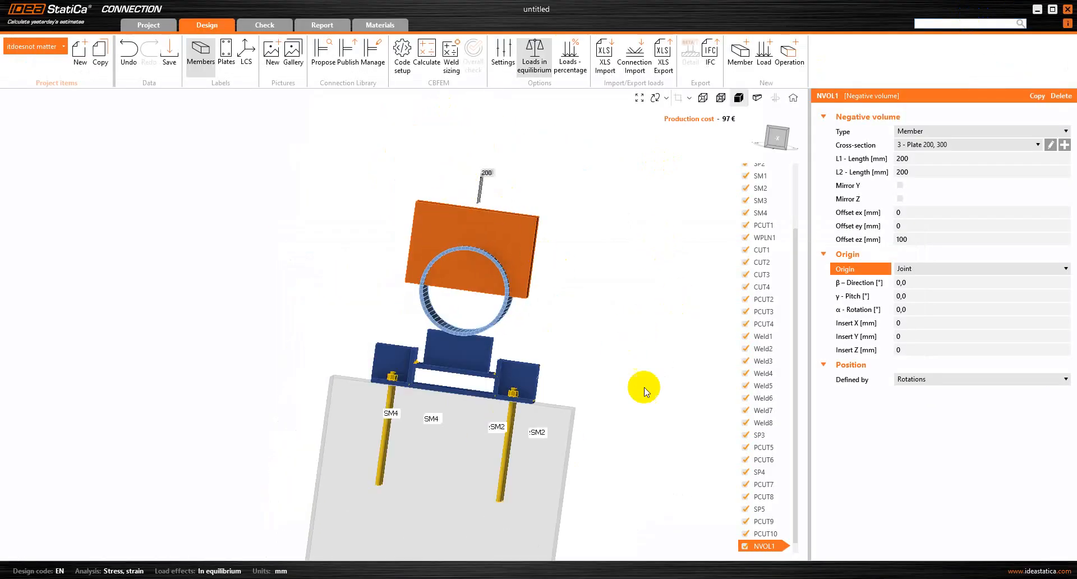
# - Add a new stiffening plate operation after negative volume NVOL1
pyautogui.click(788, 55)
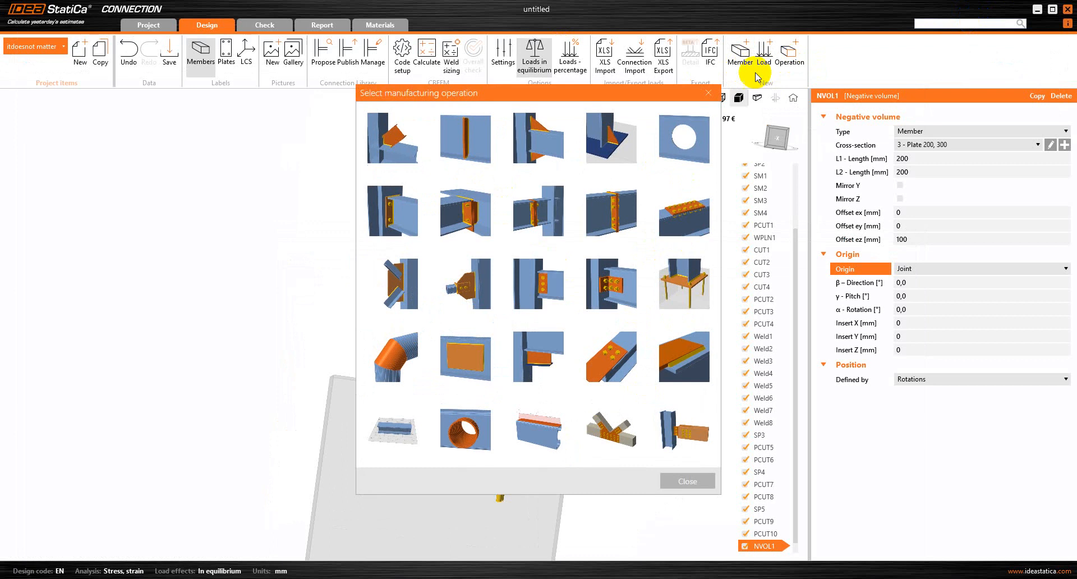
pyautogui.click(465, 355)
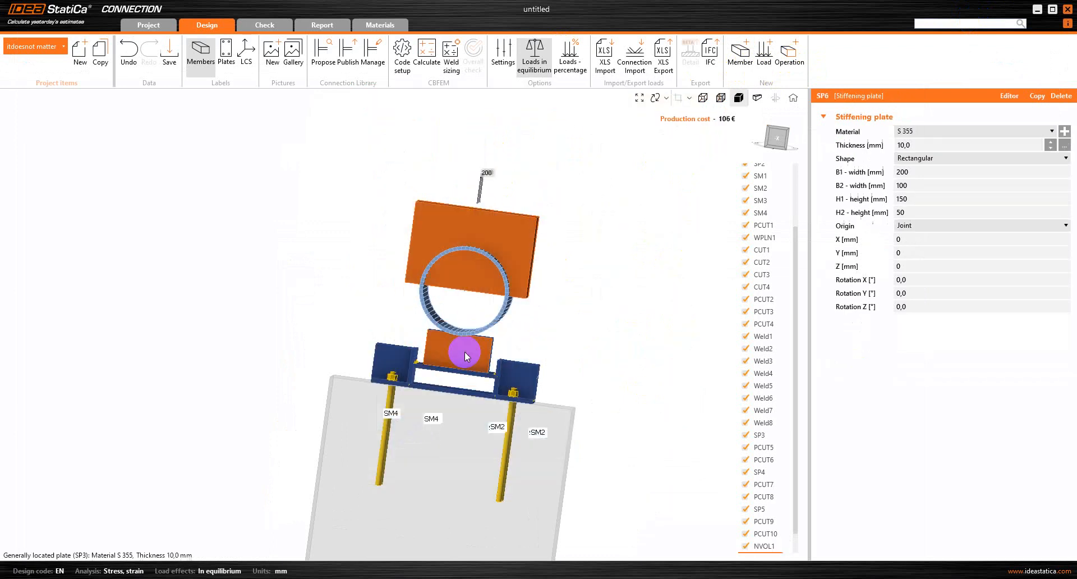
pyautogui.scroll(-2, 451, 197)
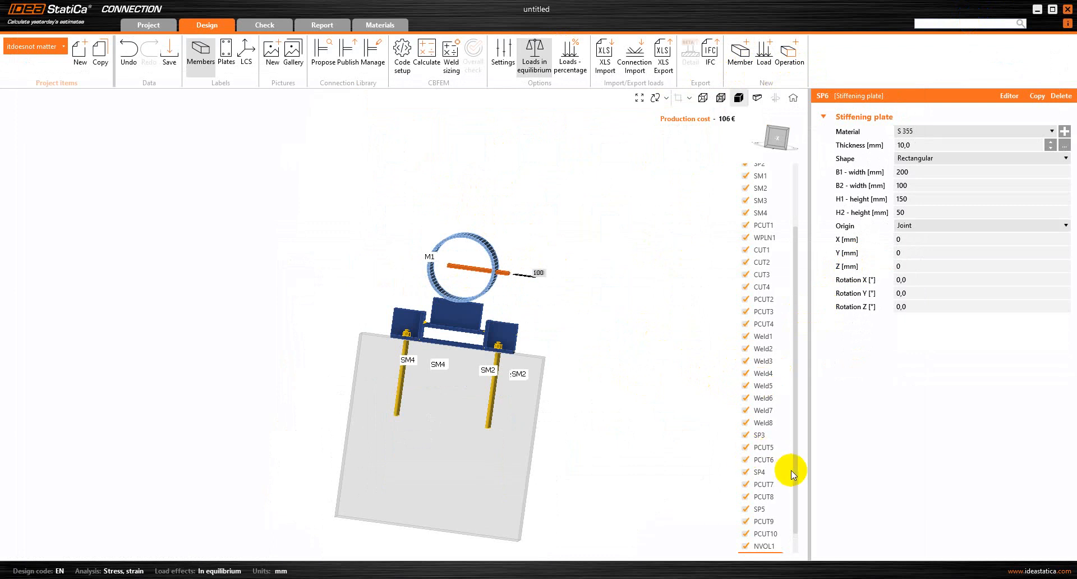
pyautogui.click(791, 493)
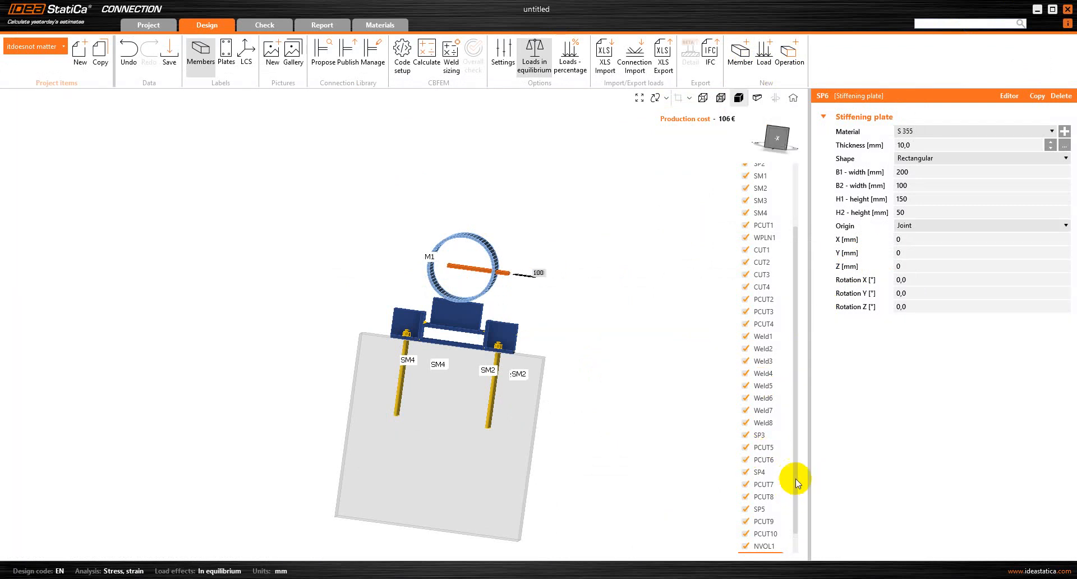
pyautogui.scroll(-2, 796, 480)
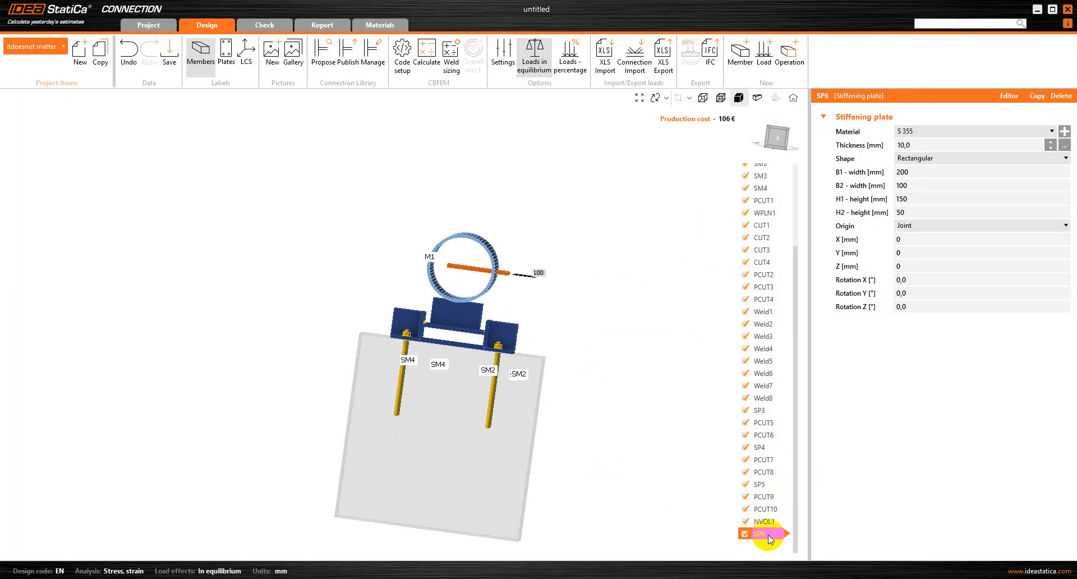
# - Change stiffening plate SP6 to a circle with a radius of 150 mm
pyautogui.click(941, 159)
pyautogui.click(913, 178)
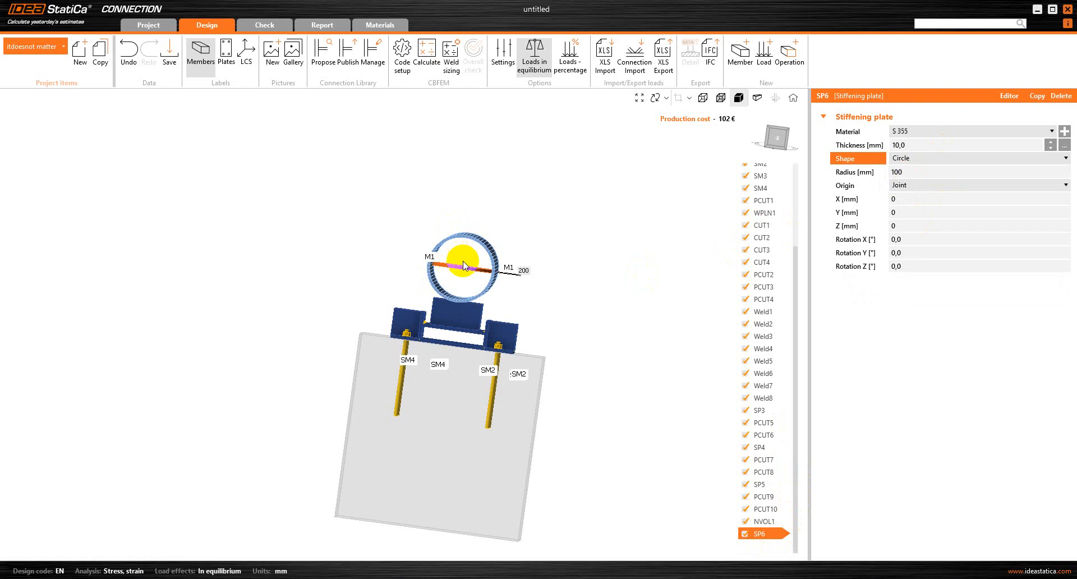
pyautogui.click(910, 171)
pyautogui.press('BackSpace')
pyautogui.press('BackSpace')
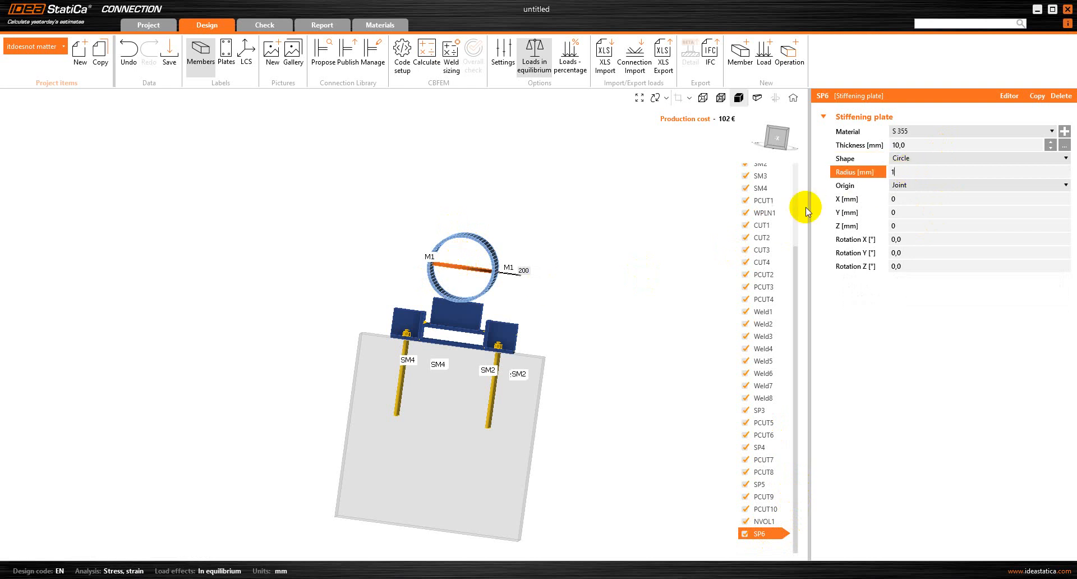
pyautogui.write('50')
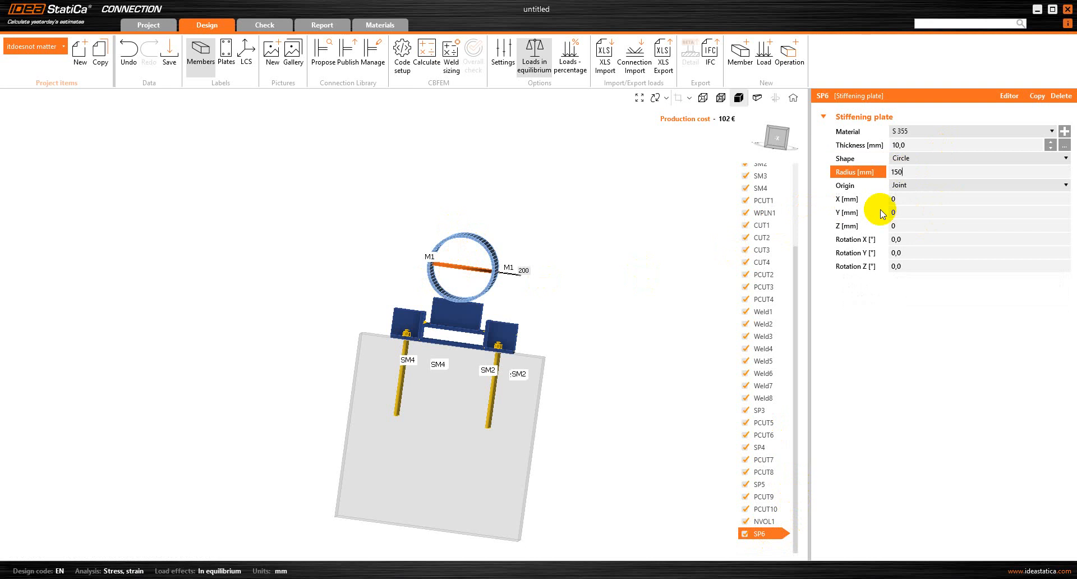
# - Position circular plate SP6 at X = 100 mm and rotate it 90° about Y
pyautogui.click(904, 197)
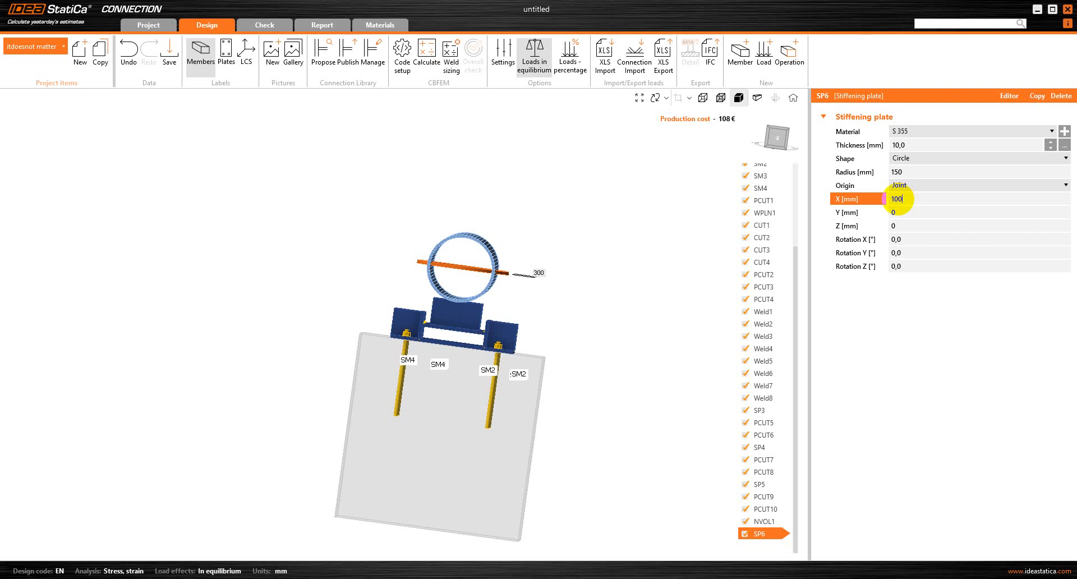
pyautogui.write('100')
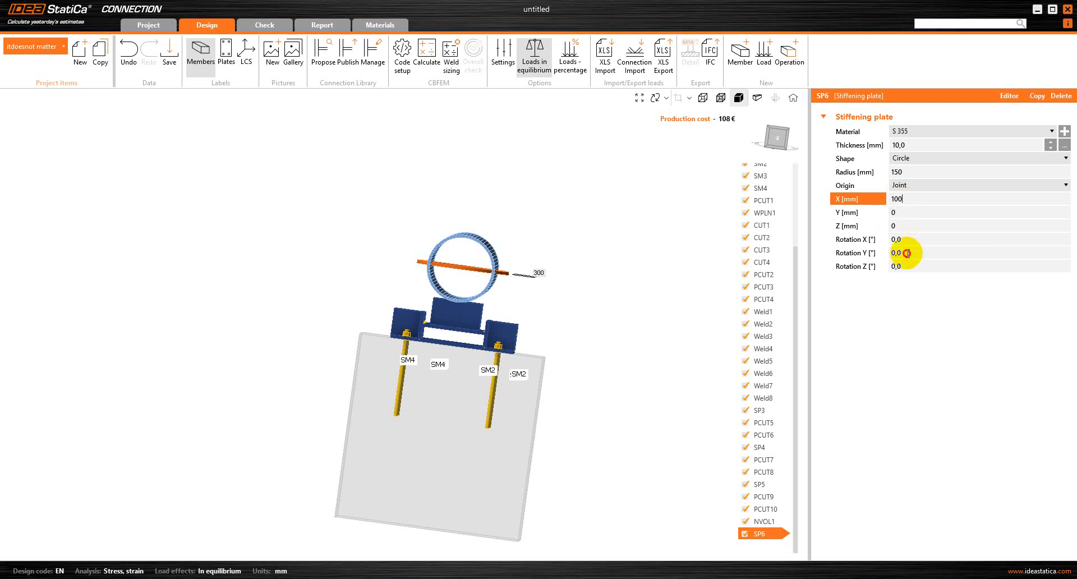
pyautogui.click(908, 253)
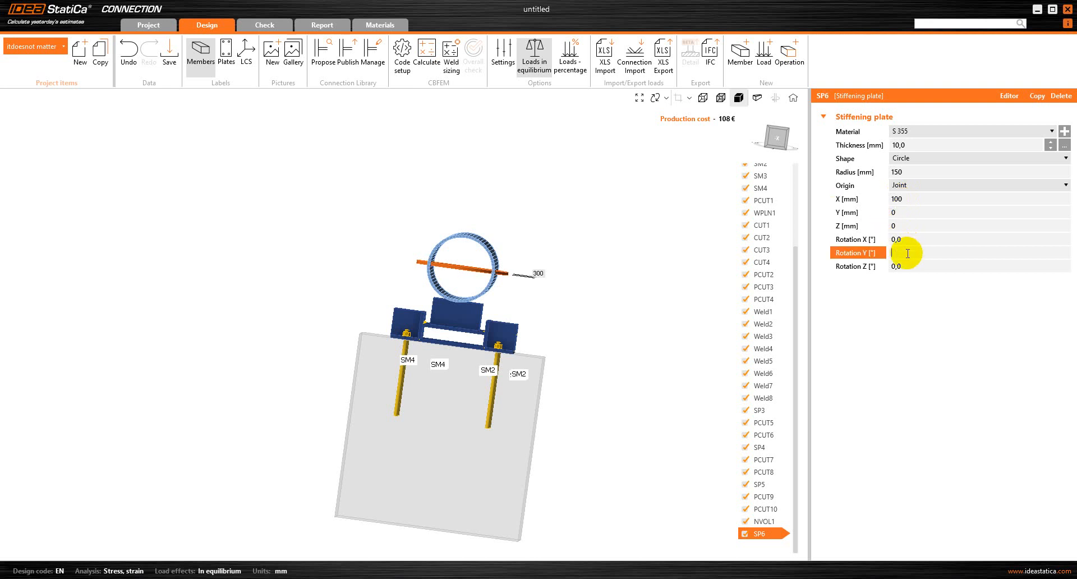
pyautogui.write('90')
pyautogui.press('Tab')
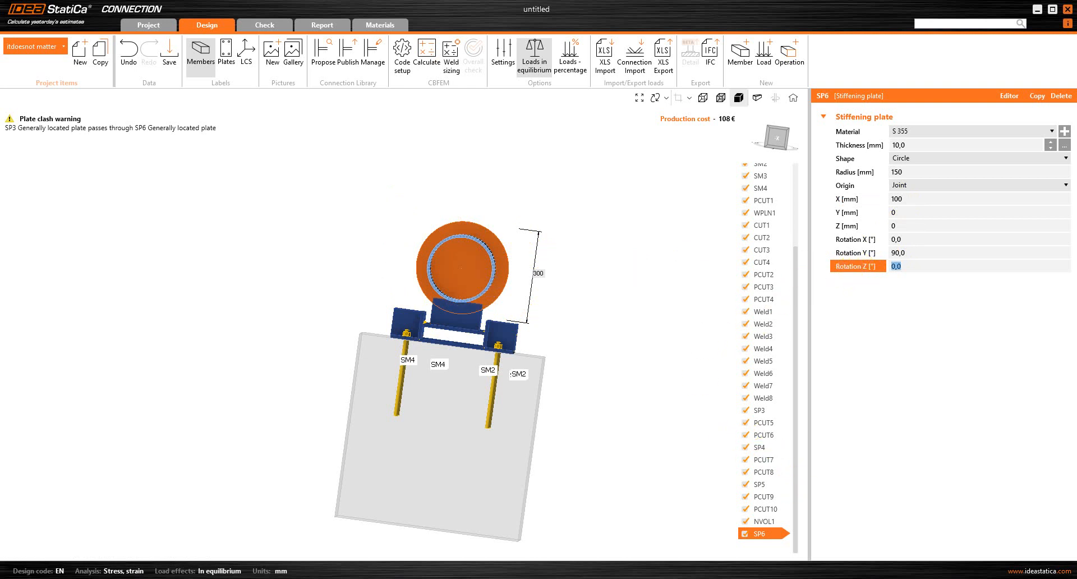
pyautogui.press('Return')
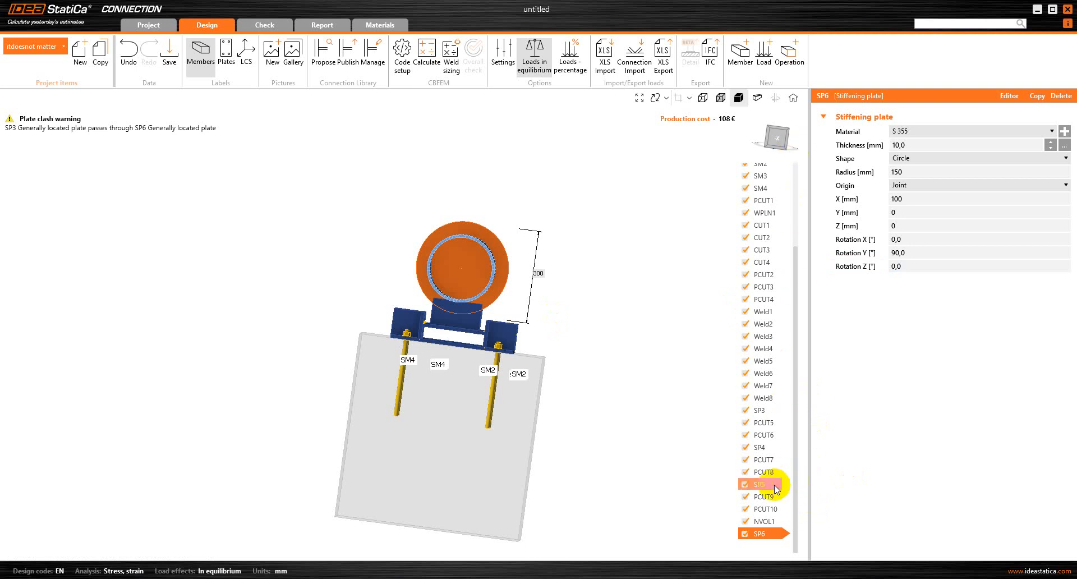
# - Copy plate cut PCUT10 and make plate SP6 the modified item of the copy
pyautogui.click(771, 510)
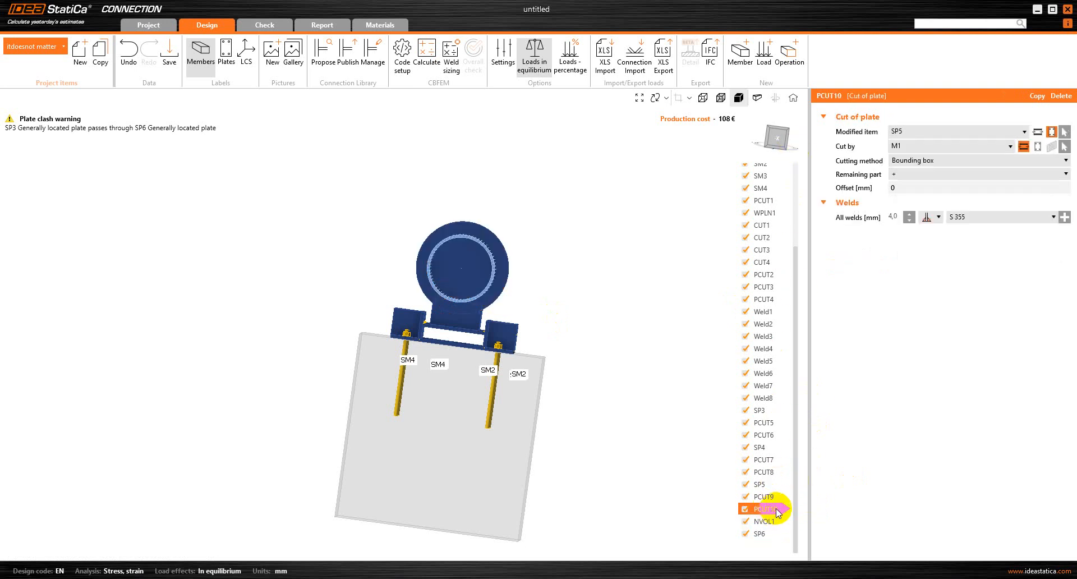
pyautogui.rightClick(775, 509)
pyautogui.click(804, 519)
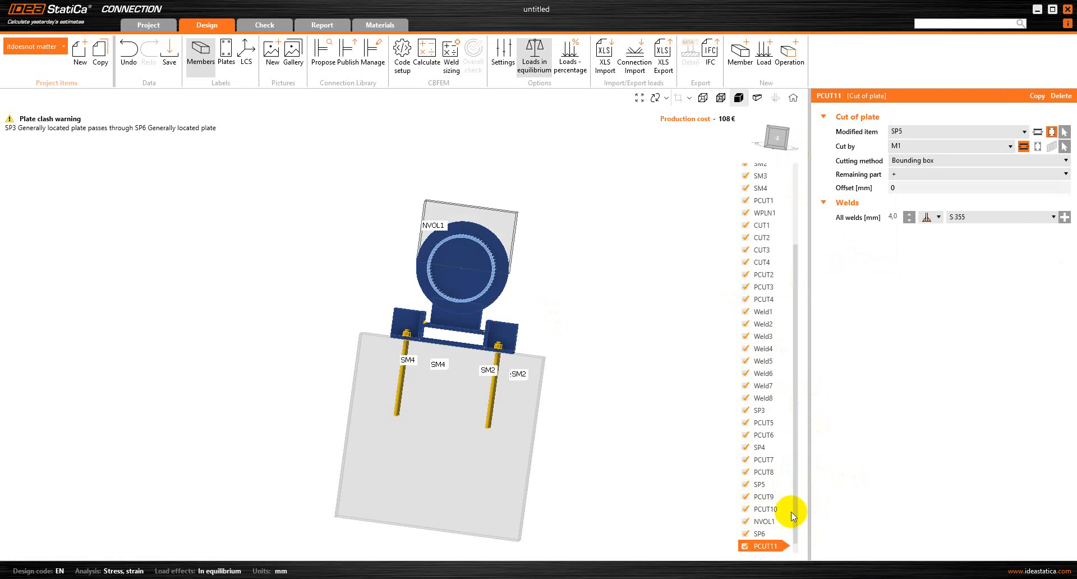
pyautogui.scroll(-3, 711, 389)
pyautogui.scroll(3, 722, 406)
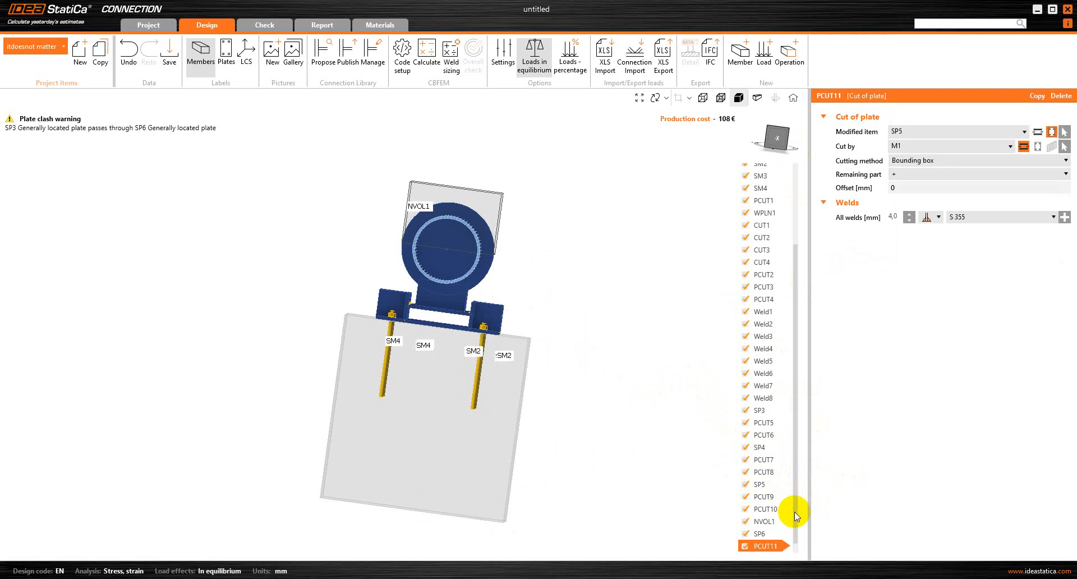
pyautogui.moveTo(794, 512); pyautogui.dragTo(796, 540)
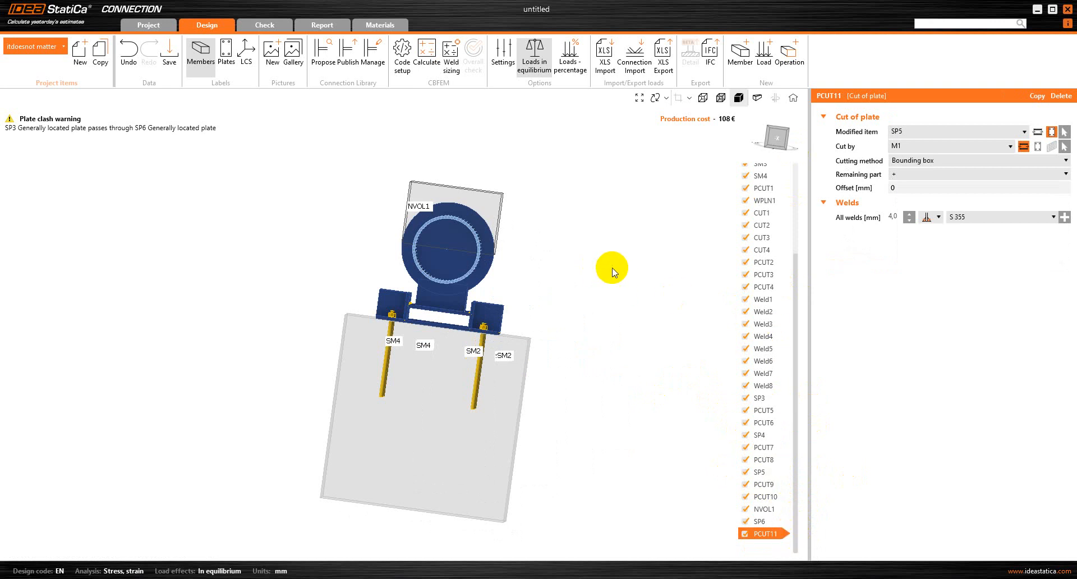
pyautogui.moveTo(631, 273); pyautogui.dragTo(497, 278, button='right')
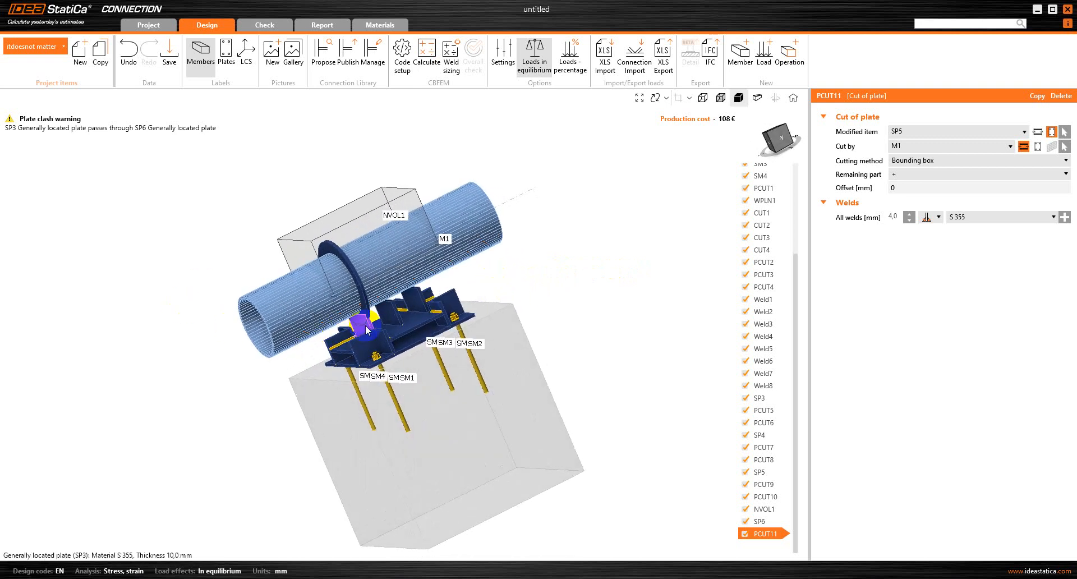
pyautogui.click(938, 130)
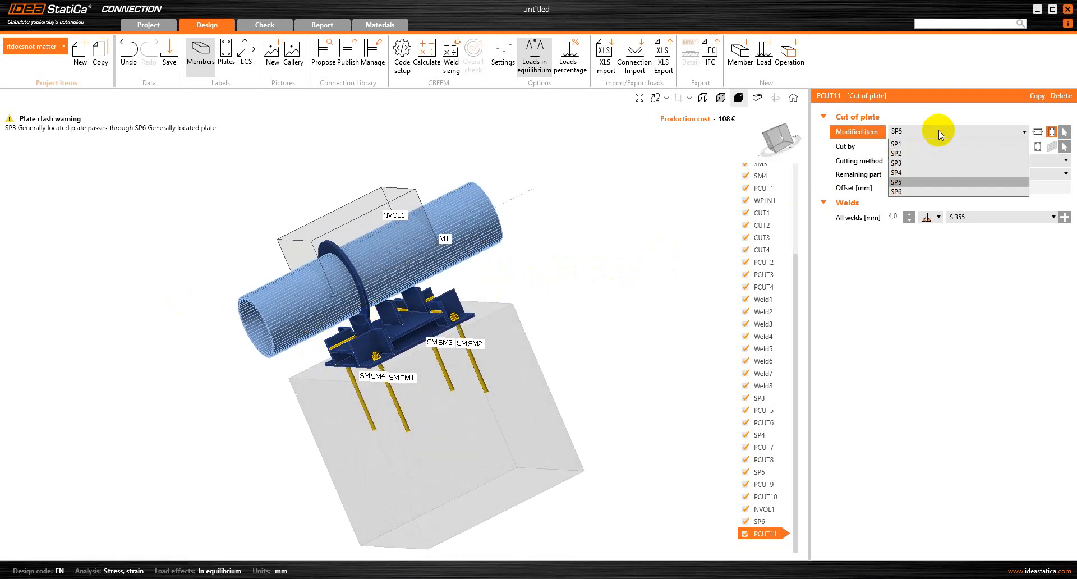
pyautogui.click(917, 190)
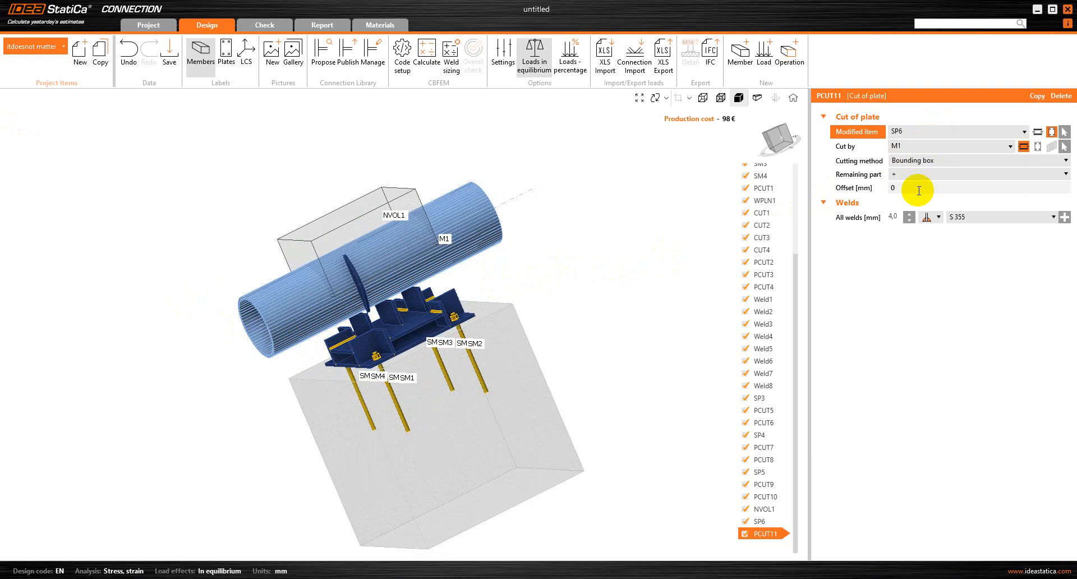
# - Change the cutting item of plate cut PCUT11 to plate SP3
pyautogui.moveTo(176, 363); pyautogui.dragTo(298, 314, button='right')
pyautogui.click(948, 146)
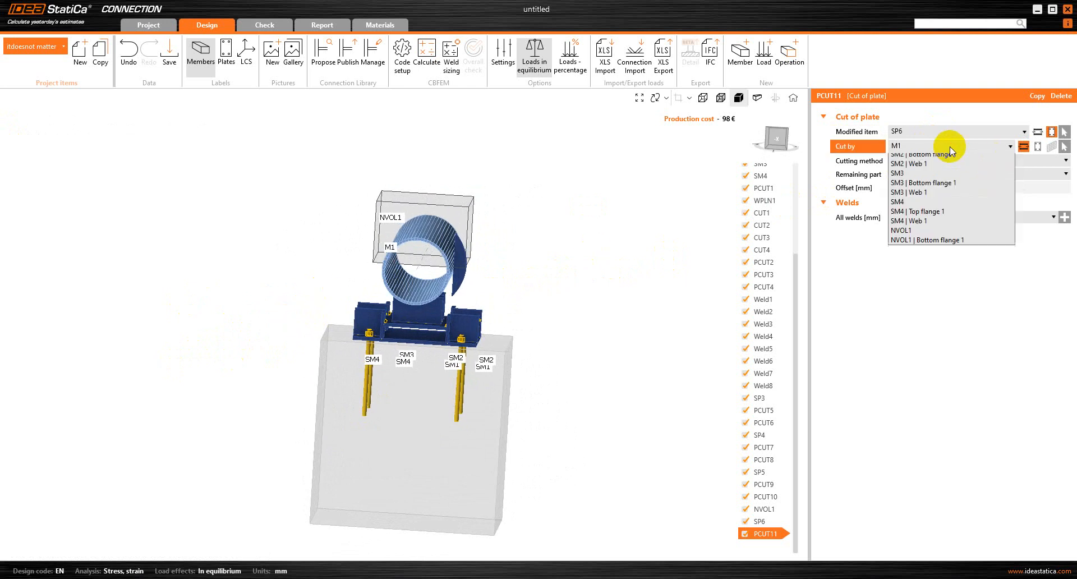
pyautogui.click(950, 147)
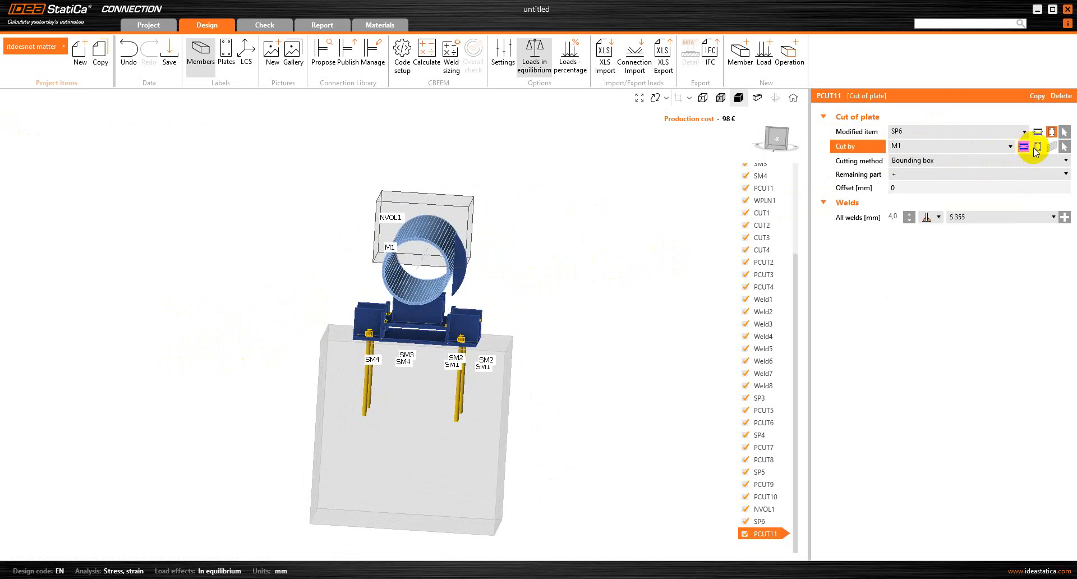
pyautogui.click(1035, 147)
pyautogui.click(964, 146)
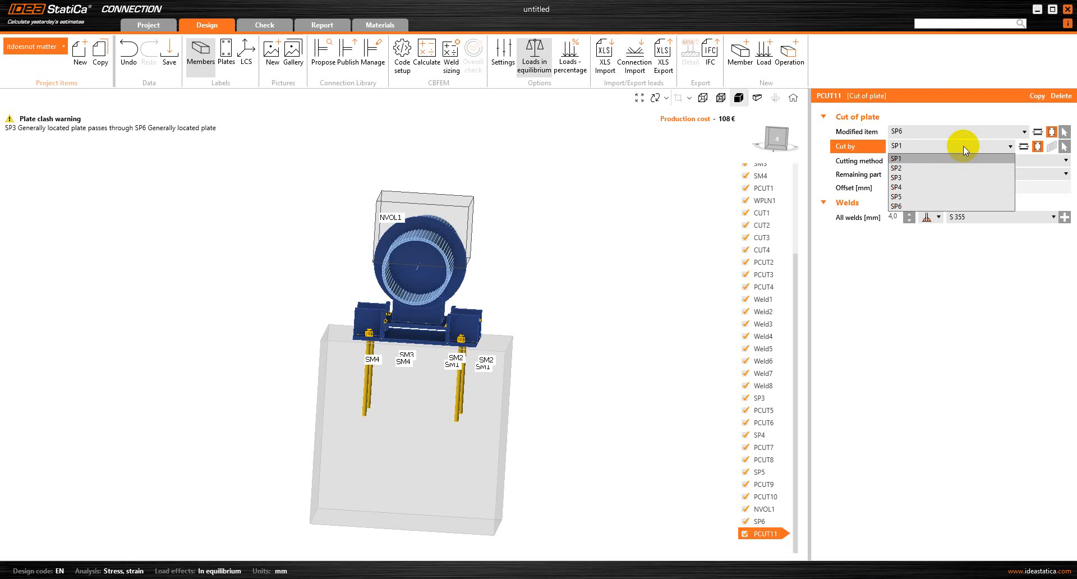
pyautogui.click(945, 175)
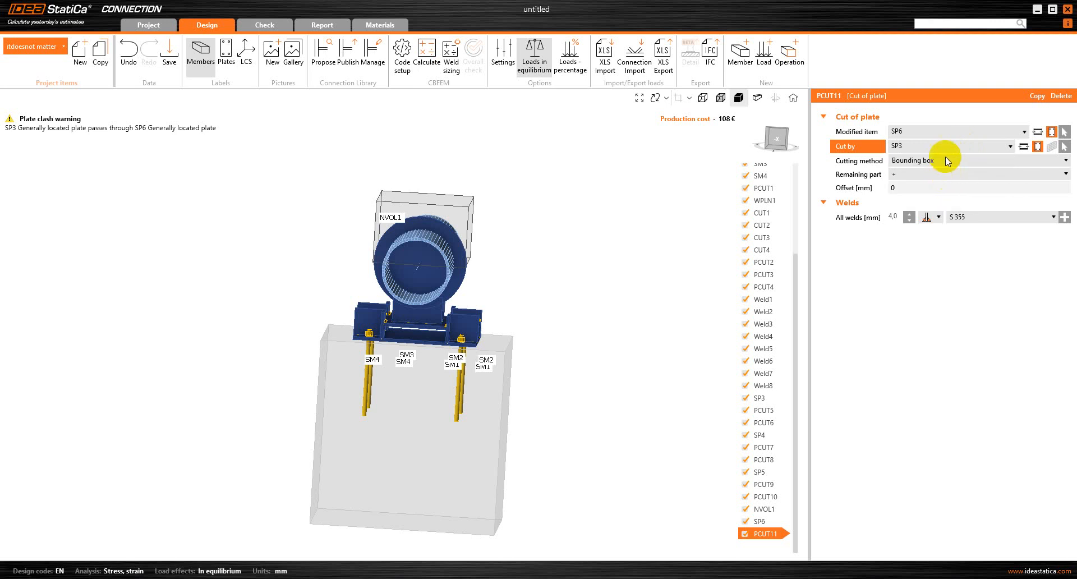
# - Set the cutting method of PCUT11 to Surface and its weld type to butt weld
pyautogui.click(945, 158)
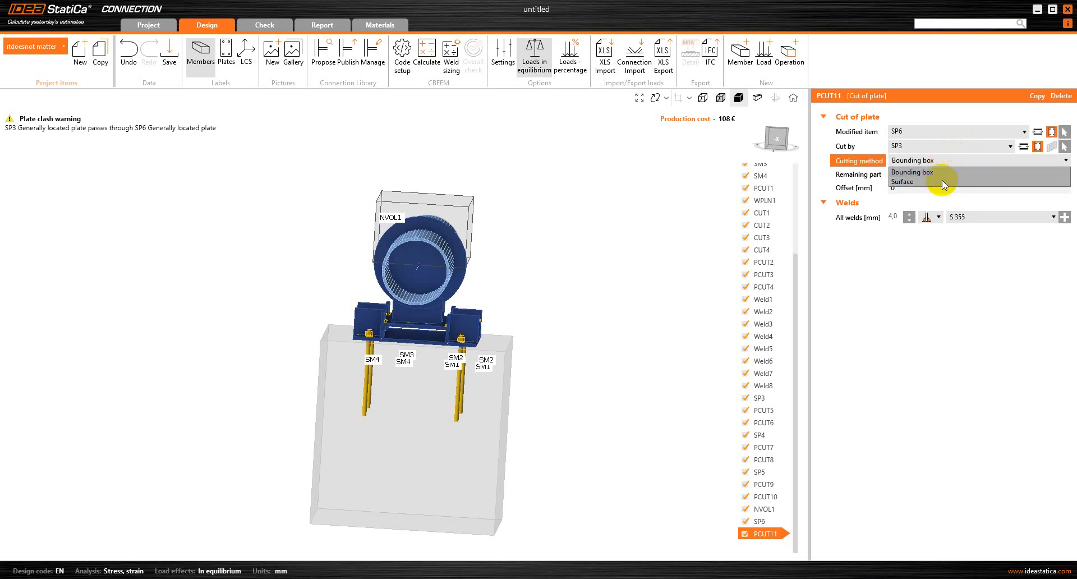
pyautogui.click(942, 180)
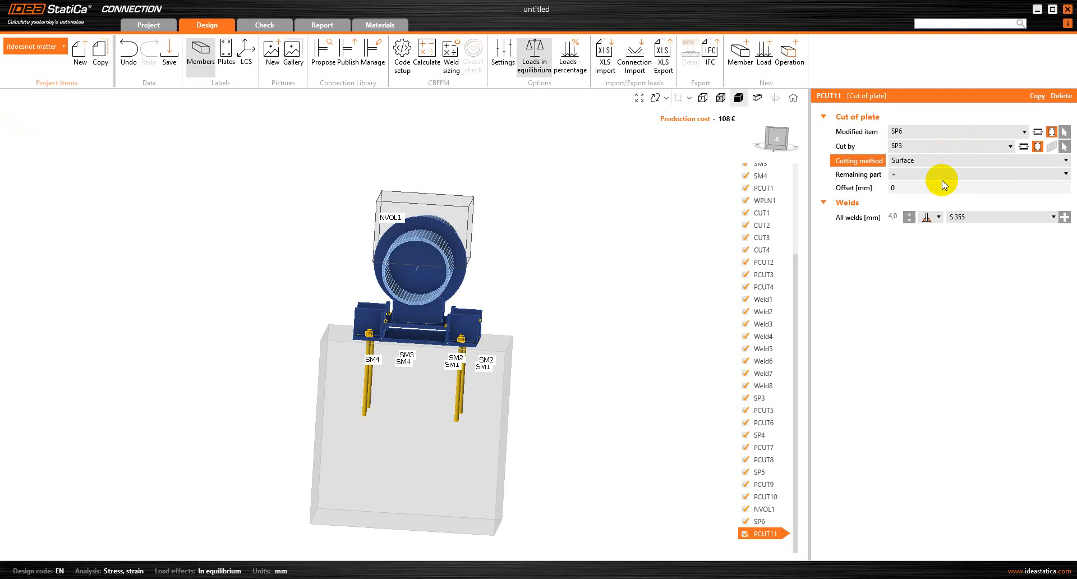
pyautogui.click(940, 221)
pyautogui.click(937, 257)
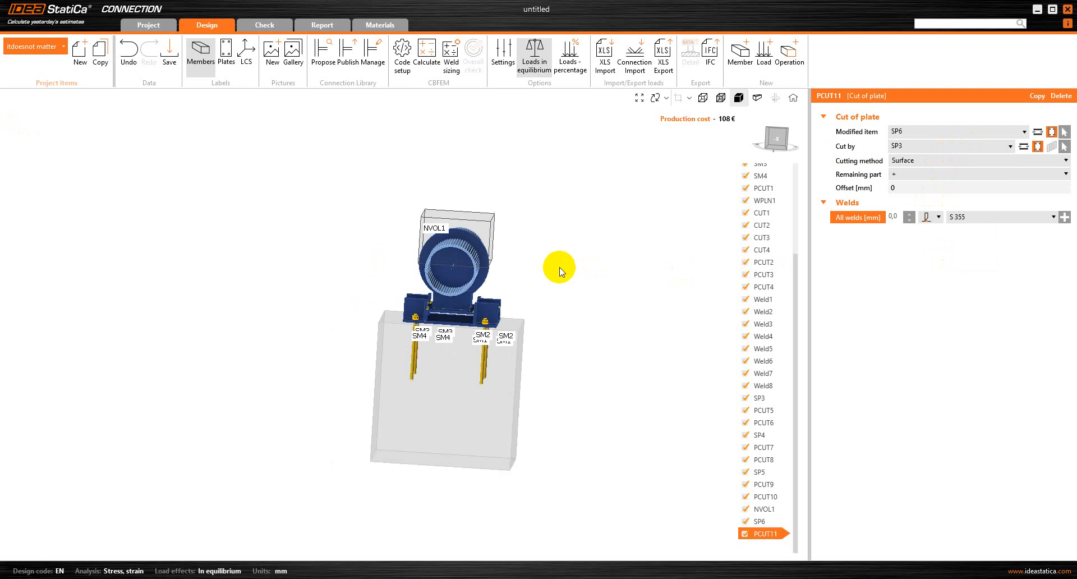
# - Examine circular plate SP6 around pipe M1, its junction with vertical plate SP3, and negative volume NVOL1 from several sides
pyautogui.moveTo(344, 293); pyautogui.dragTo(293, 299, button='right')
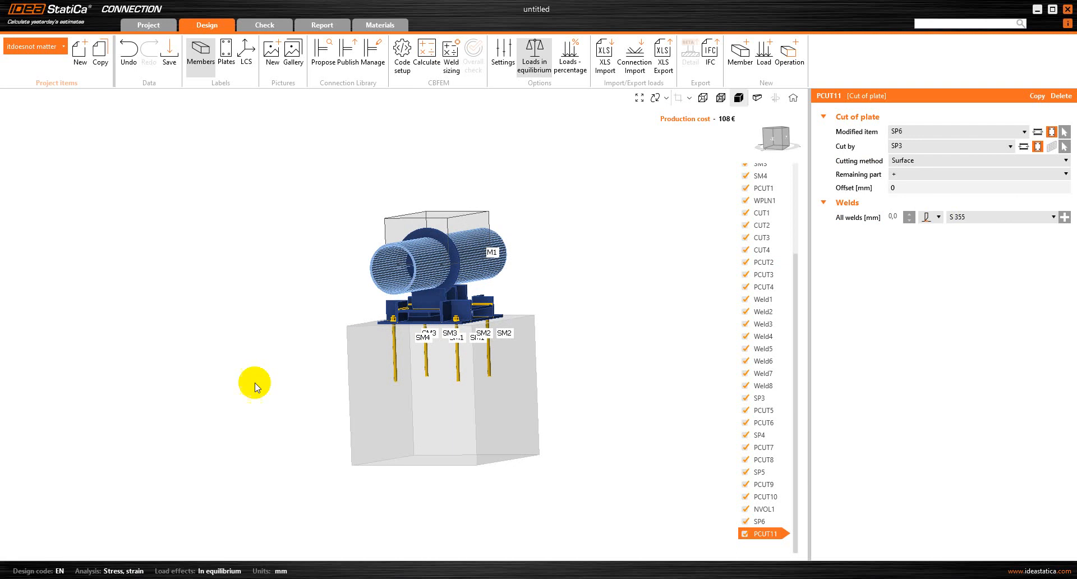
pyautogui.scroll(-1, 805, 424)
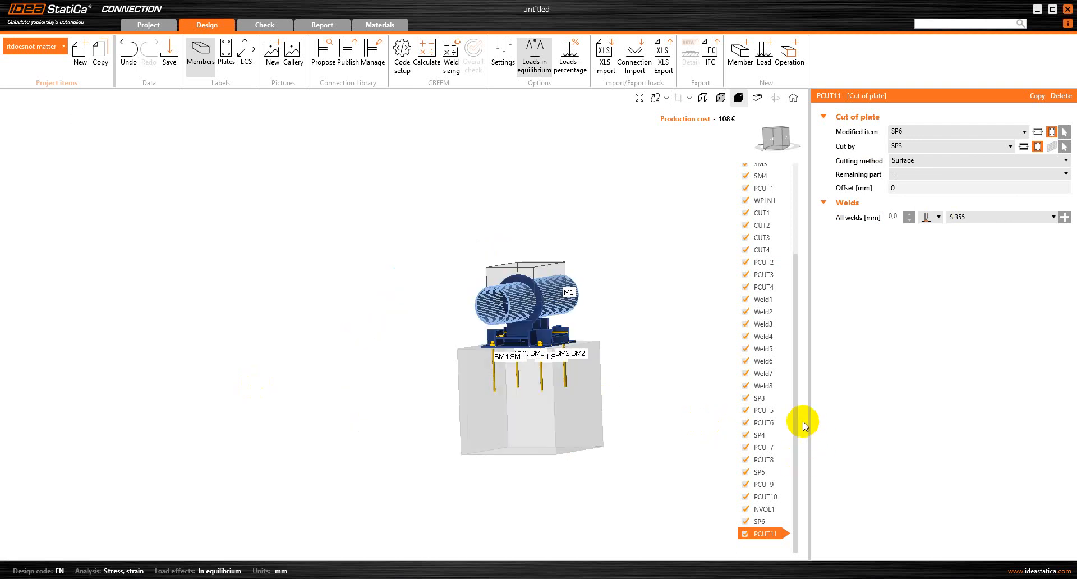
pyautogui.scroll(1, 806, 426)
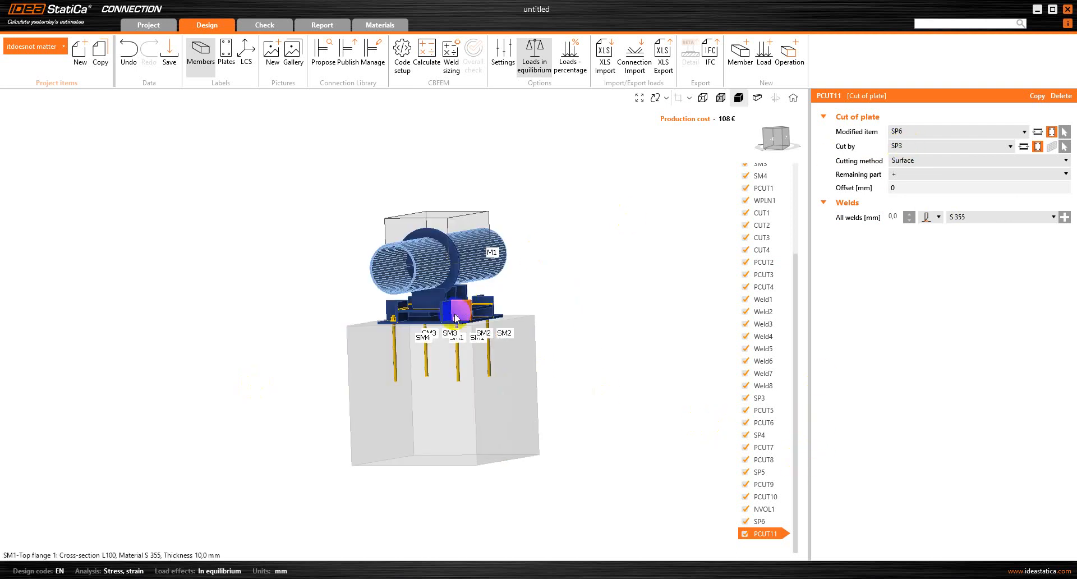
pyautogui.moveTo(443, 307); pyautogui.dragTo(311, 345, button='right')
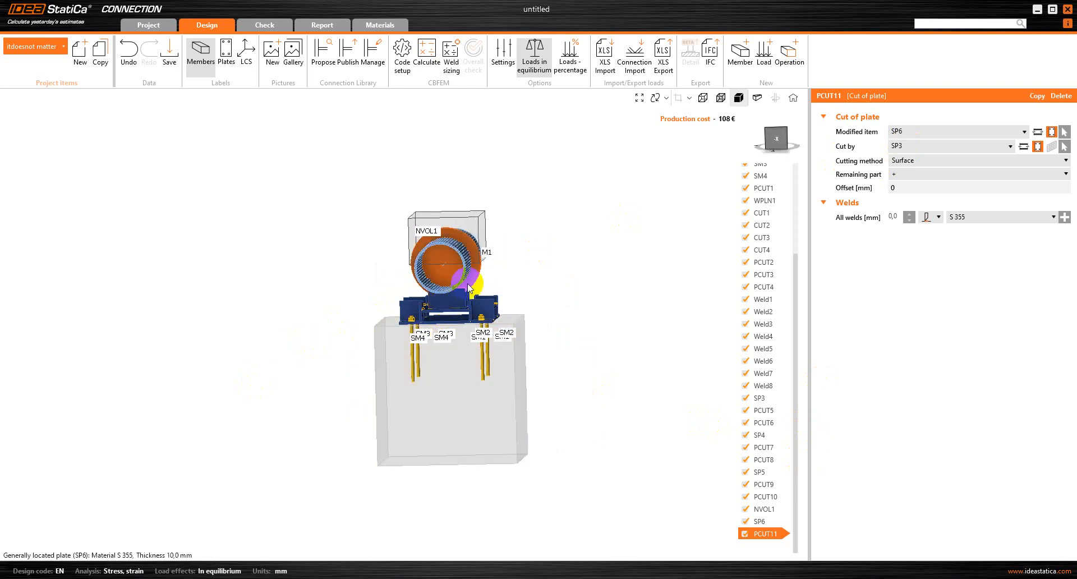
pyautogui.moveTo(269, 359); pyautogui.dragTo(301, 358, button='right')
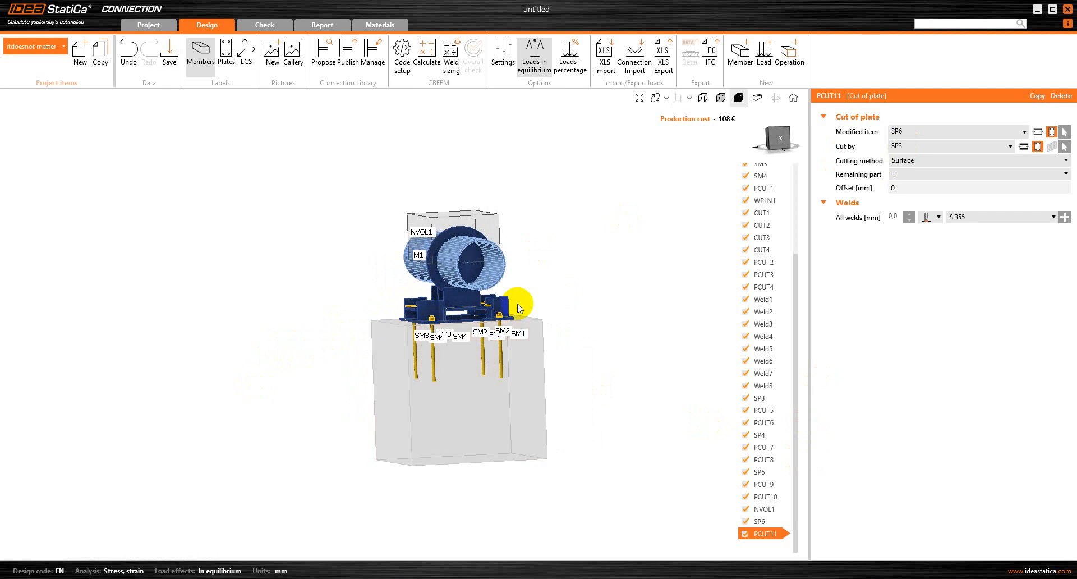
pyautogui.scroll(3, 504, 298)
pyautogui.scroll(4, 503, 298)
pyautogui.moveTo(417, 291); pyautogui.dragTo(274, 270, button='middle')
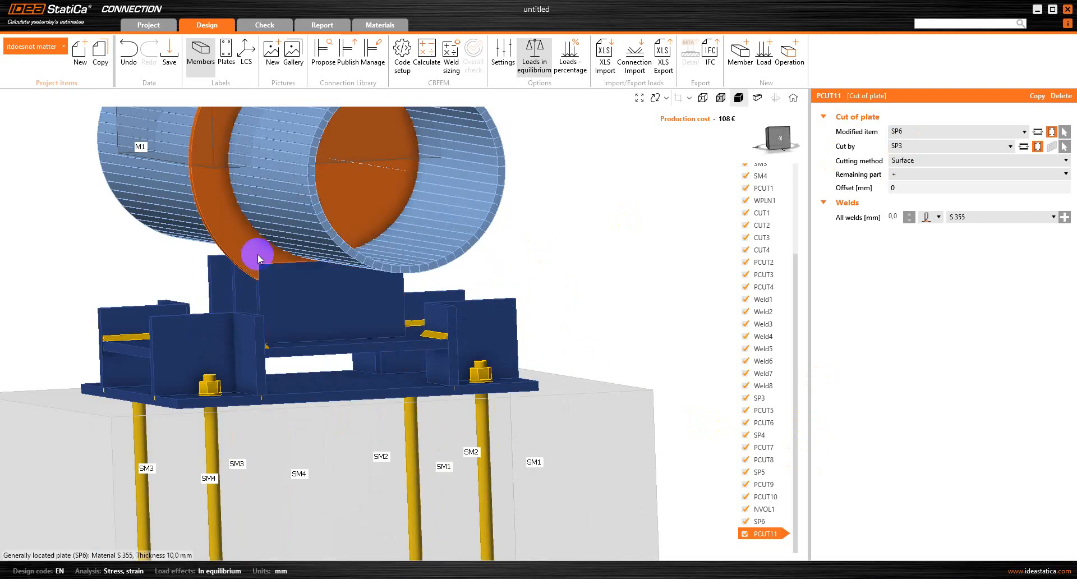
pyautogui.moveTo(253, 252); pyautogui.dragTo(495, 259, button='right')
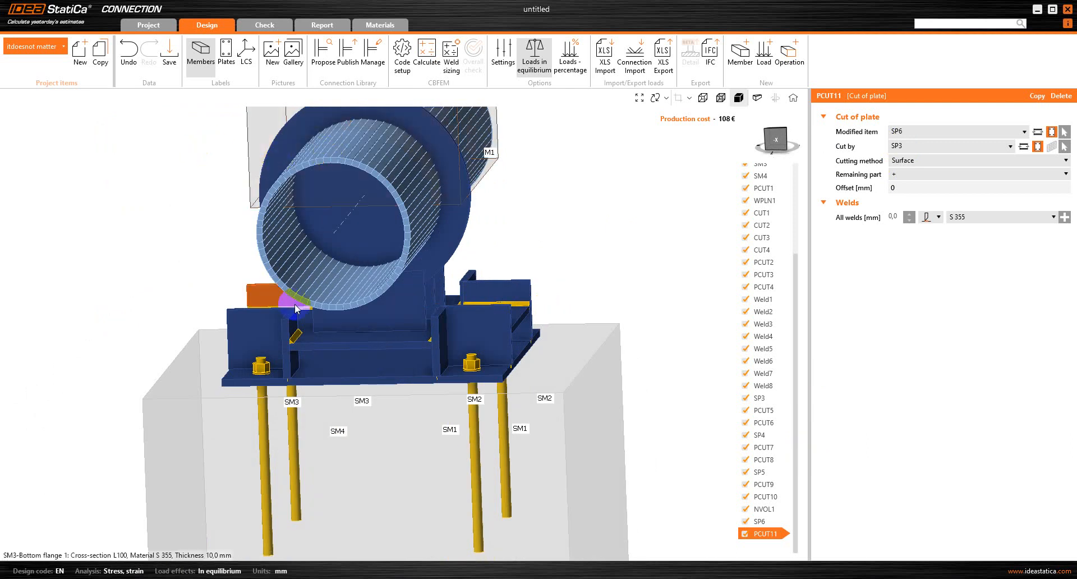
pyautogui.scroll(-3, 295, 304)
pyautogui.scroll(1, 421, 227)
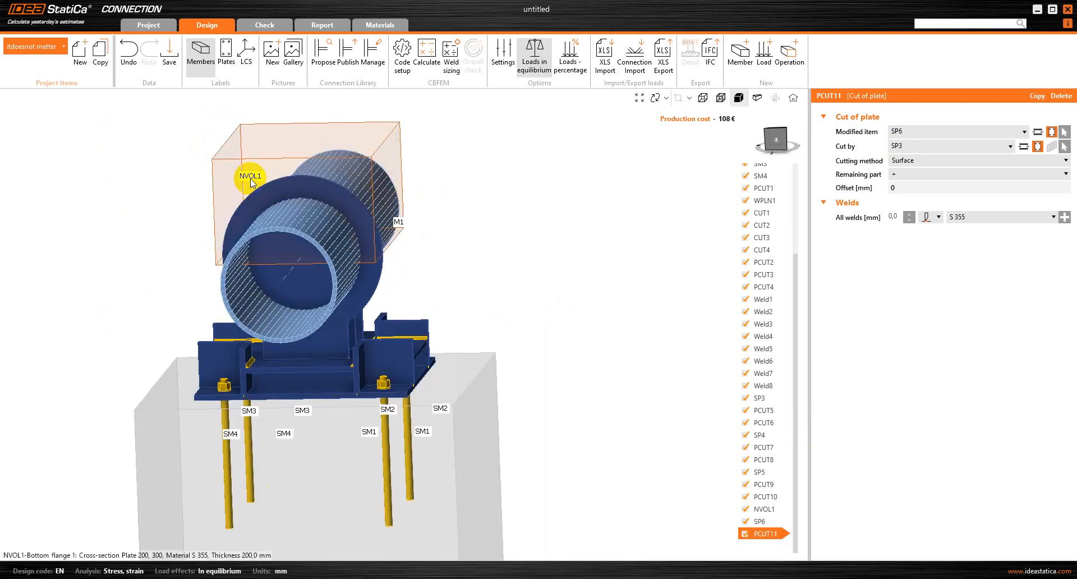
# - Copy plate cut PCUT11 and make negative volume NVOL1 the cutting member of the copy, keeping SP6 as modified item
pyautogui.rightClick(768, 539)
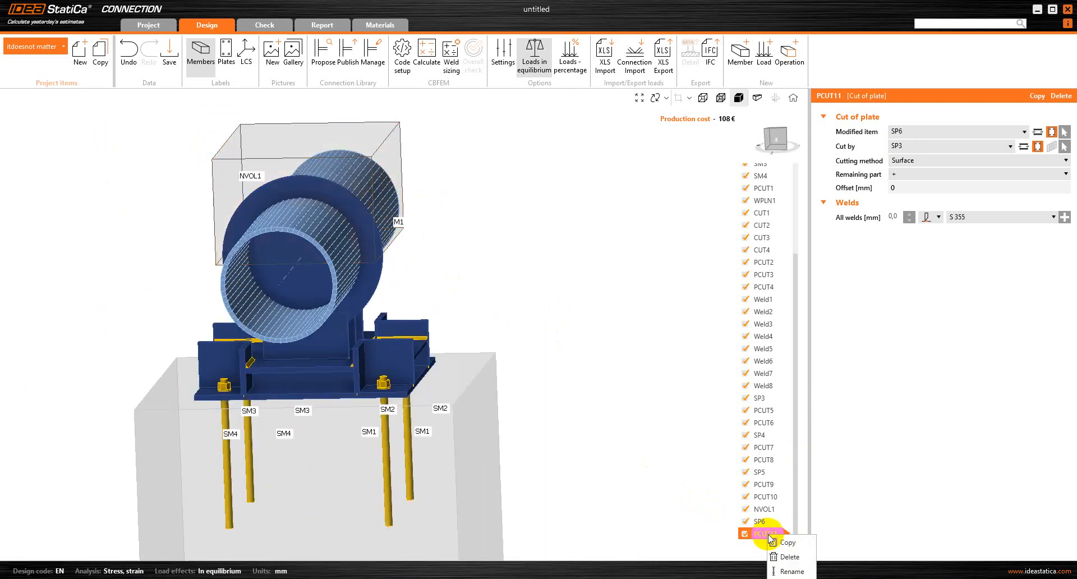
pyautogui.click(784, 547)
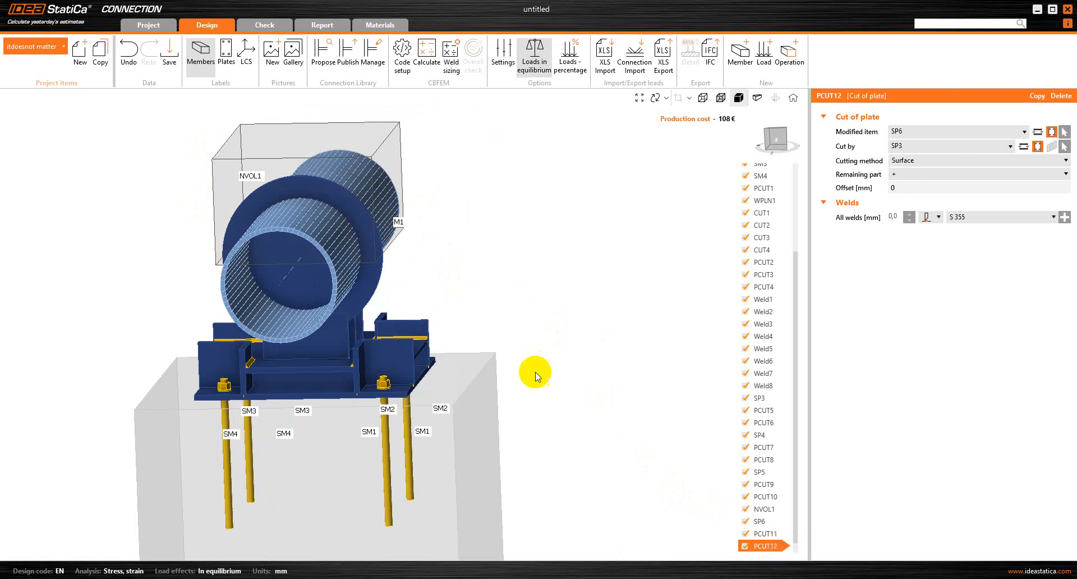
pyautogui.scroll(-1, 534, 371)
pyautogui.scroll(1, 543, 359)
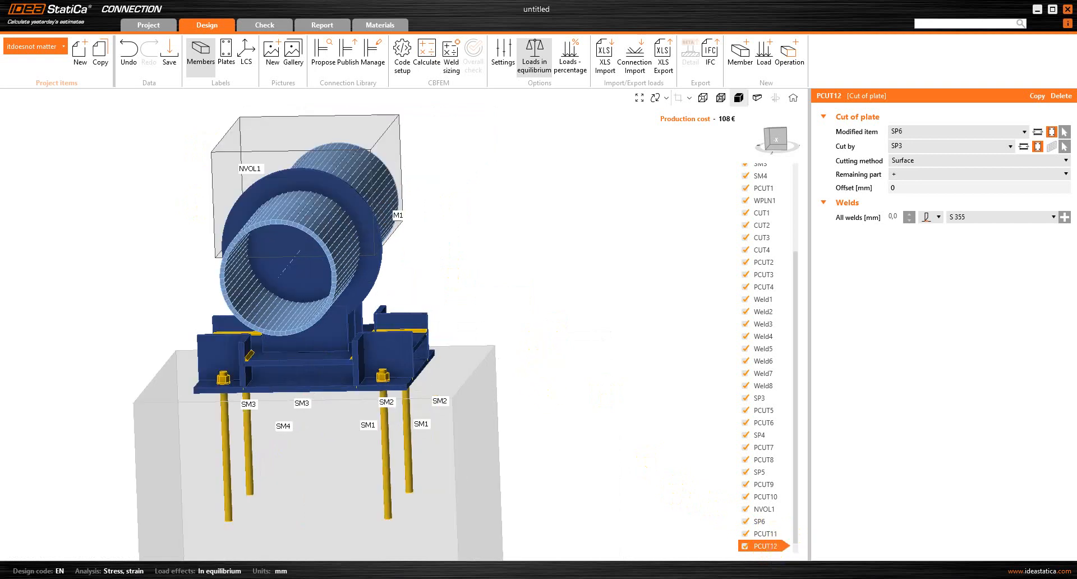
pyautogui.click(370, 272)
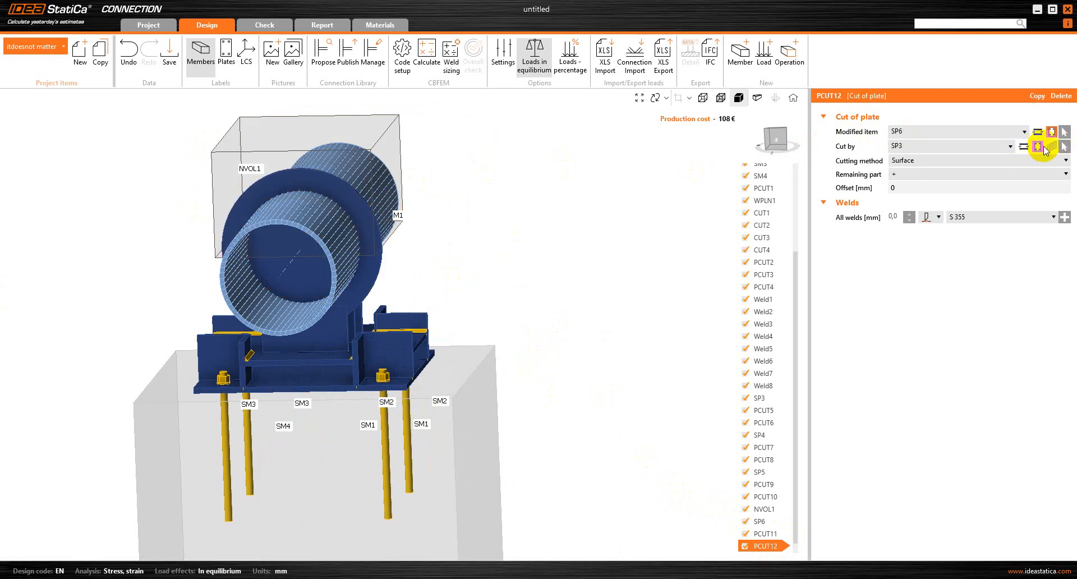
pyautogui.click(994, 146)
pyautogui.click(994, 145)
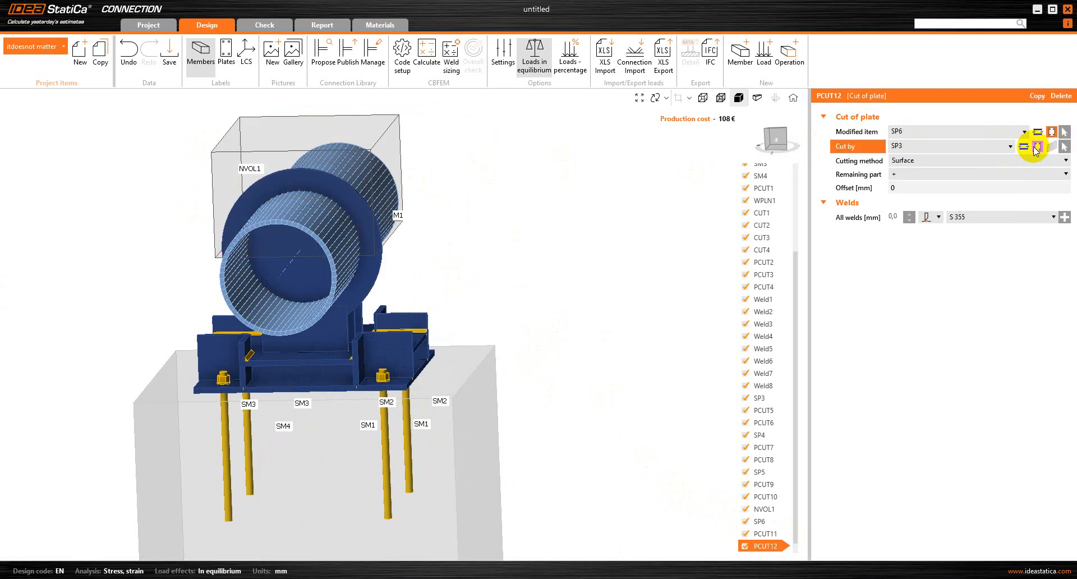
pyautogui.click(1024, 147)
pyautogui.click(1005, 147)
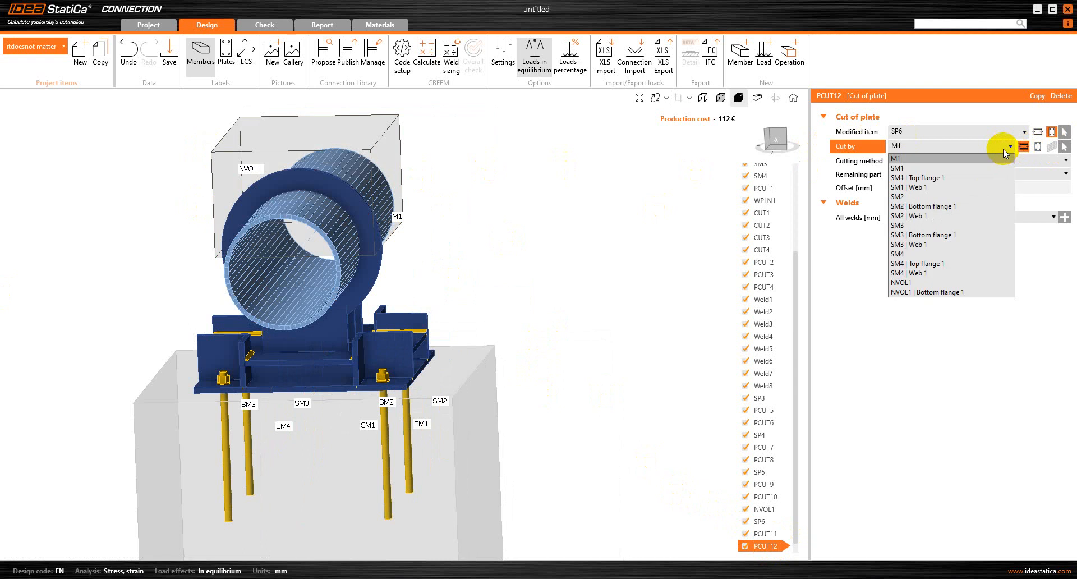
pyautogui.click(902, 282)
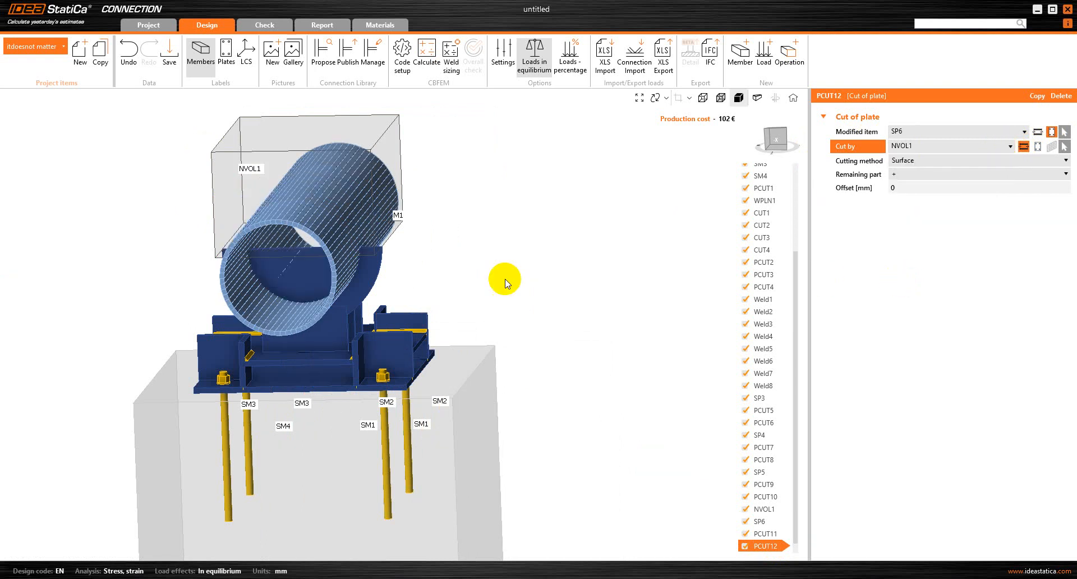
# - Compare circular plate SP6 with plate cut PCUT12 switched off and back on
pyautogui.moveTo(507, 270); pyautogui.dragTo(518, 248, button='right')
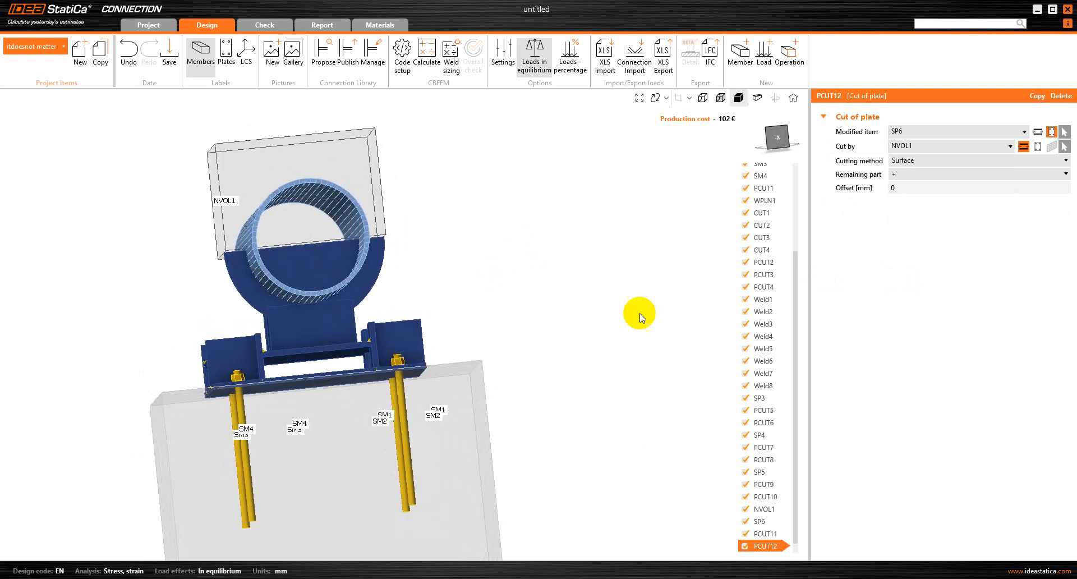
pyautogui.scroll(-2, 669, 405)
pyautogui.scroll(2, 692, 434)
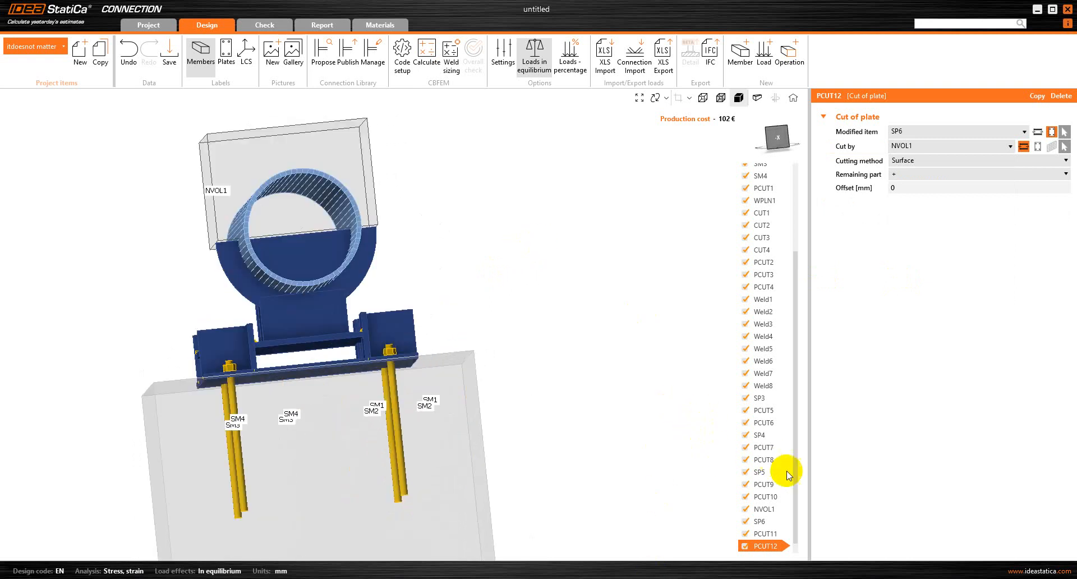
pyautogui.moveTo(796, 483); pyautogui.dragTo(790, 519)
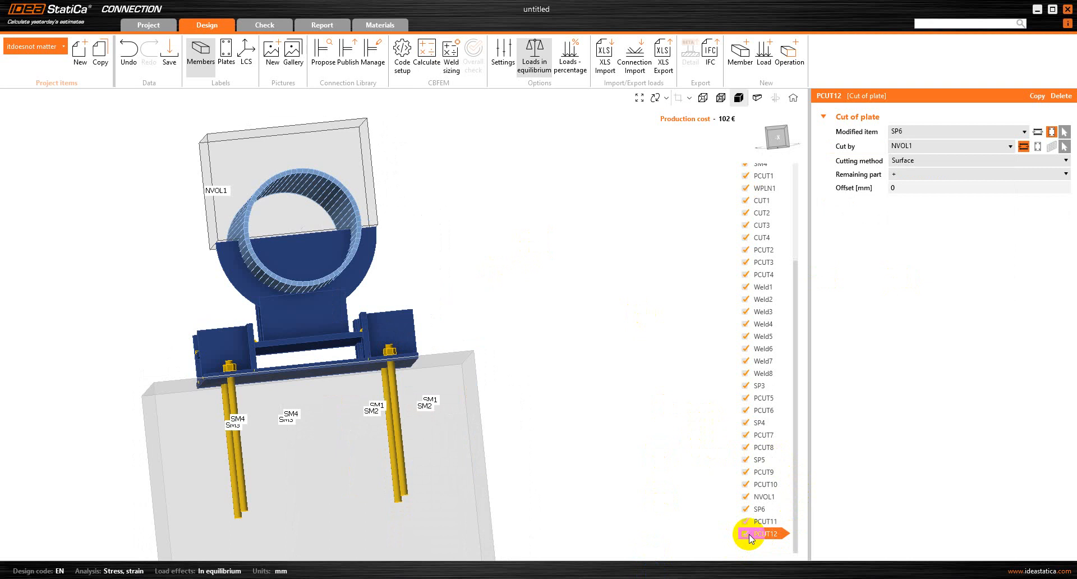
pyautogui.click(747, 535)
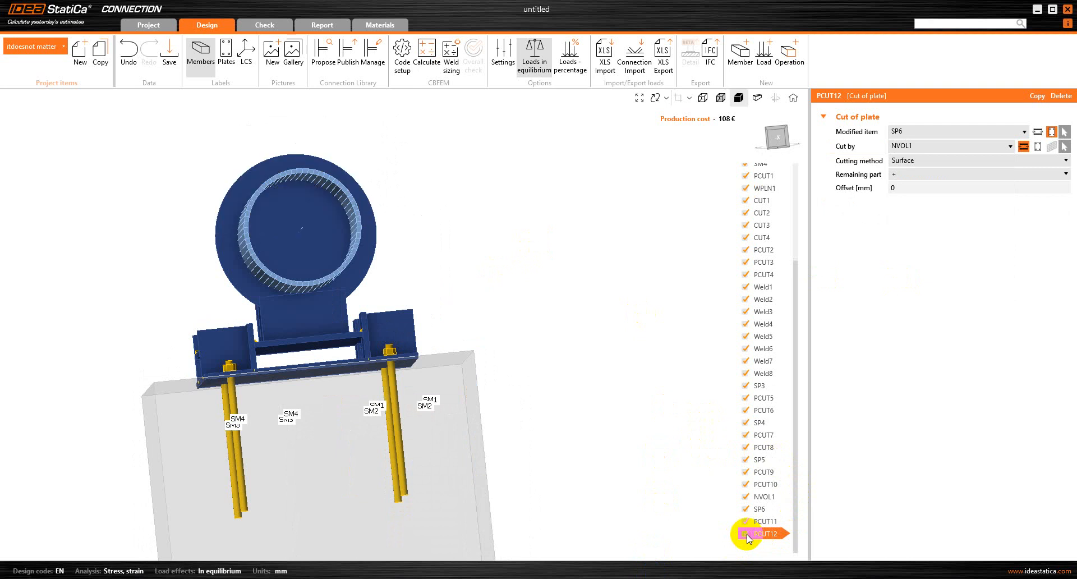
pyautogui.click(746, 534)
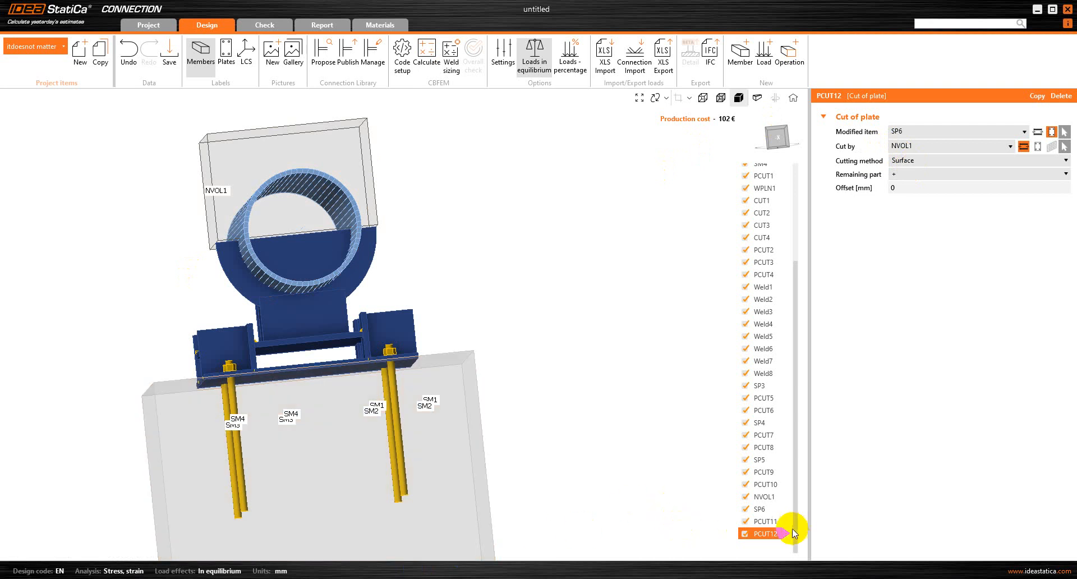
# - Copy plate cut PCUT12 and set pipe M1 as the cutting member of the copy
pyautogui.rightClick(778, 540)
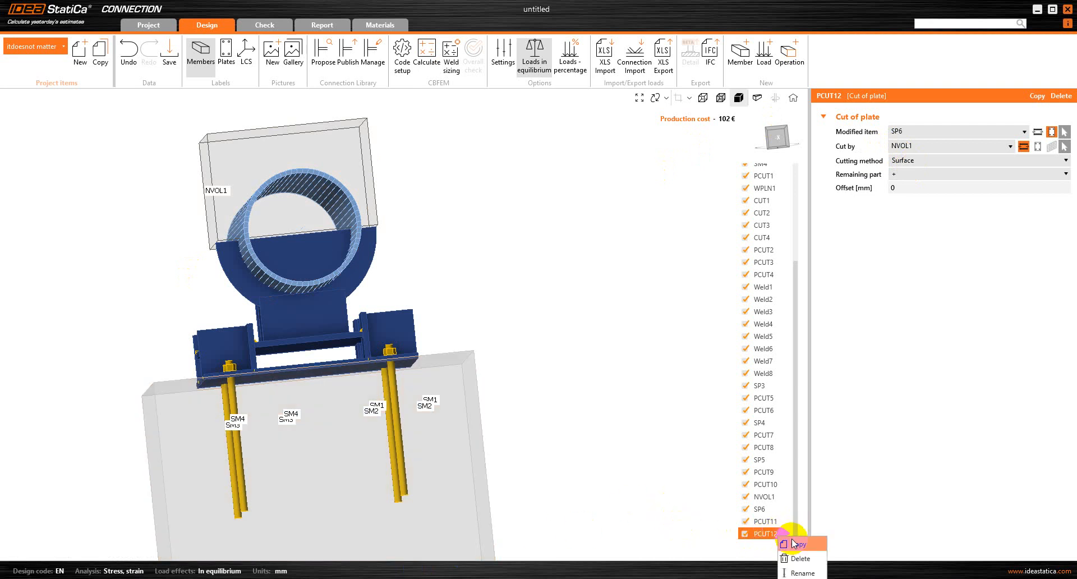
pyautogui.click(804, 548)
pyautogui.moveTo(797, 509); pyautogui.dragTo(801, 524)
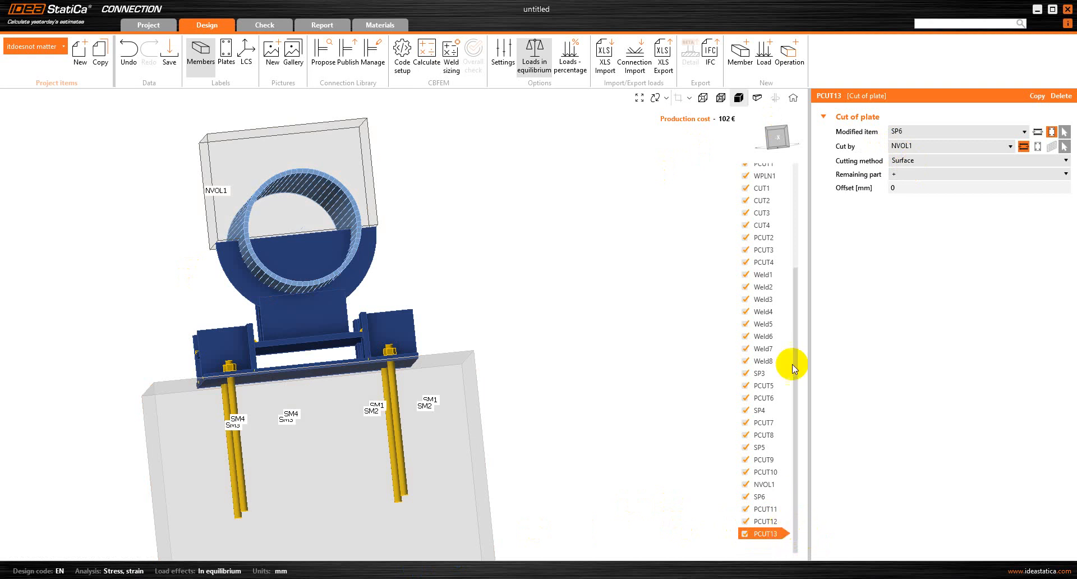
pyautogui.click(954, 148)
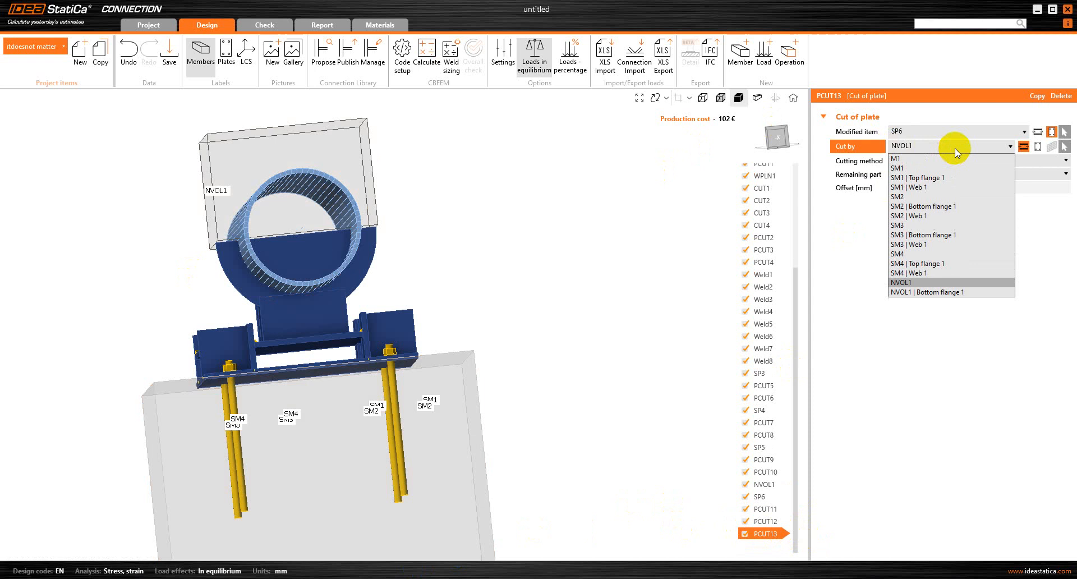
pyautogui.click(922, 156)
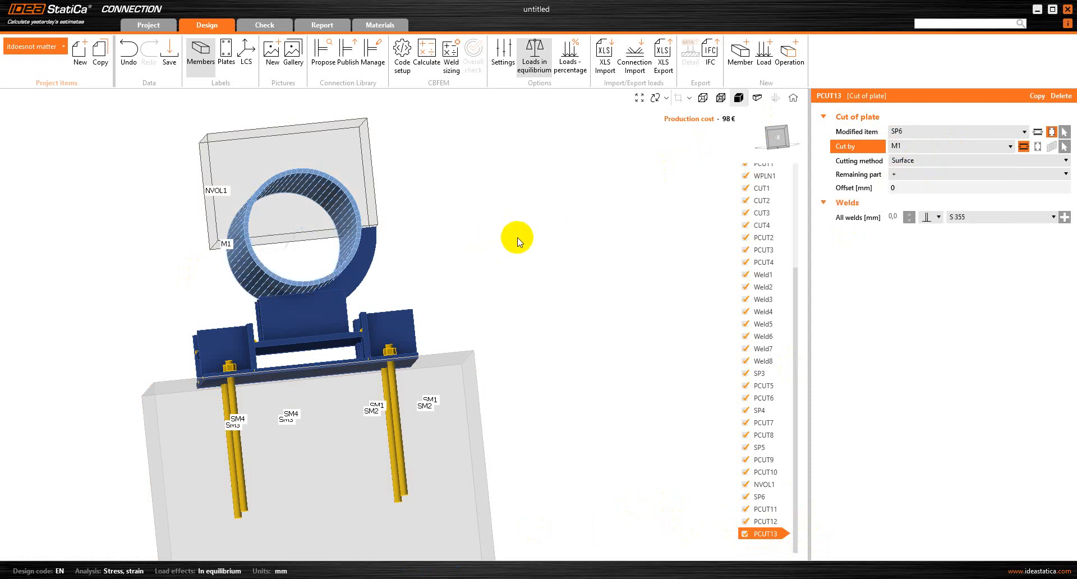
# - Duplicate circular stiffening plate SP6
pyautogui.moveTo(547, 258); pyautogui.dragTo(540, 273, button='right')
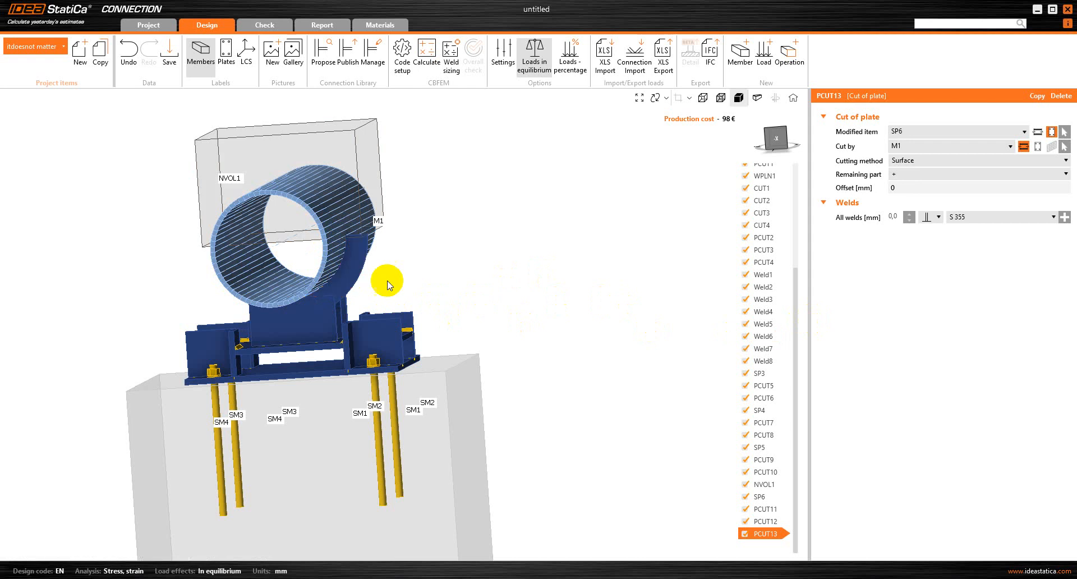
pyautogui.moveTo(498, 283); pyautogui.dragTo(520, 283, button='middle')
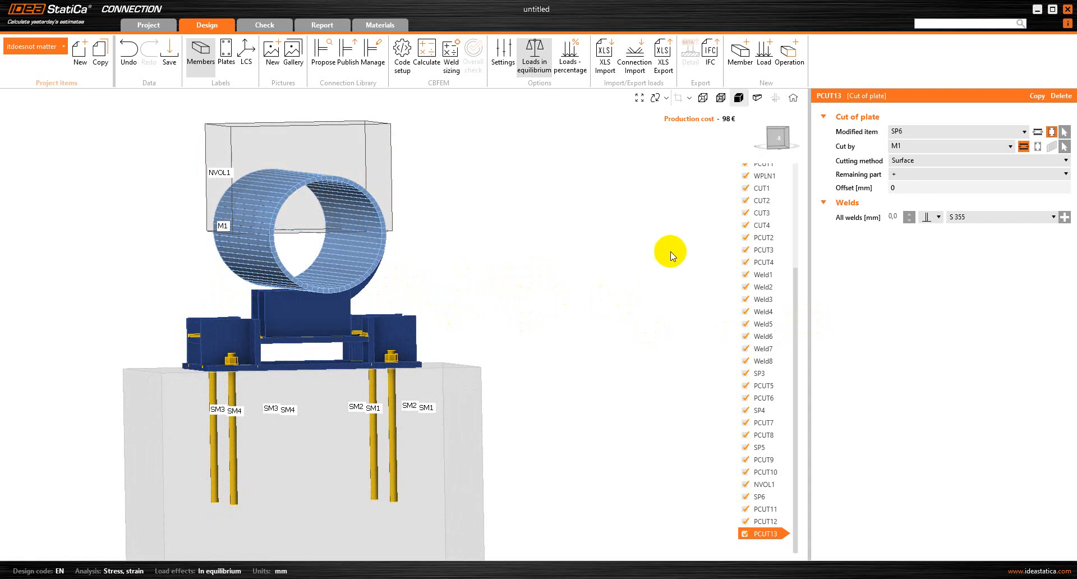
pyautogui.click(771, 499)
pyautogui.rightClick(772, 499)
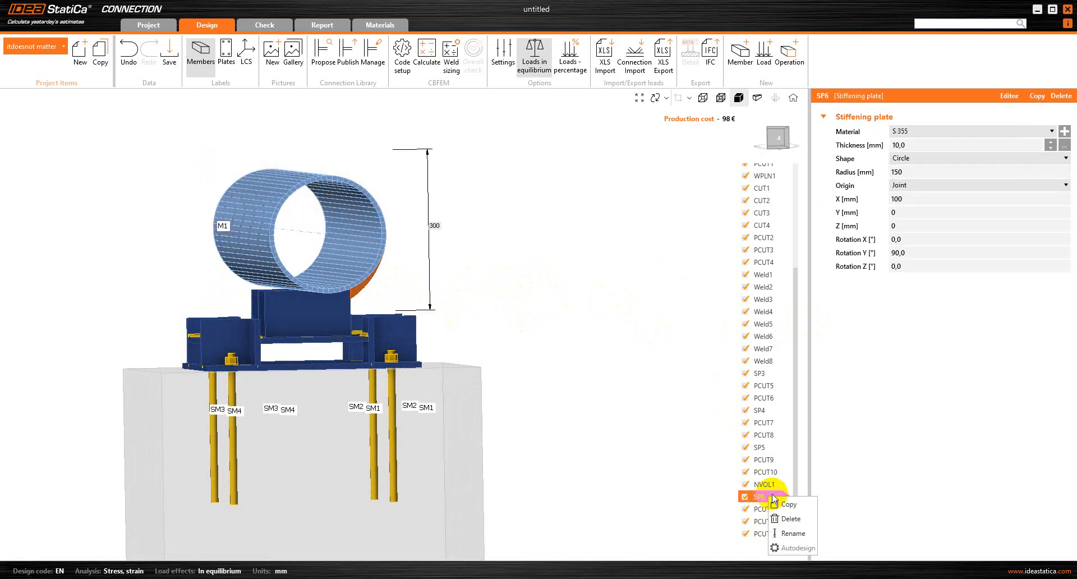
pyautogui.click(782, 508)
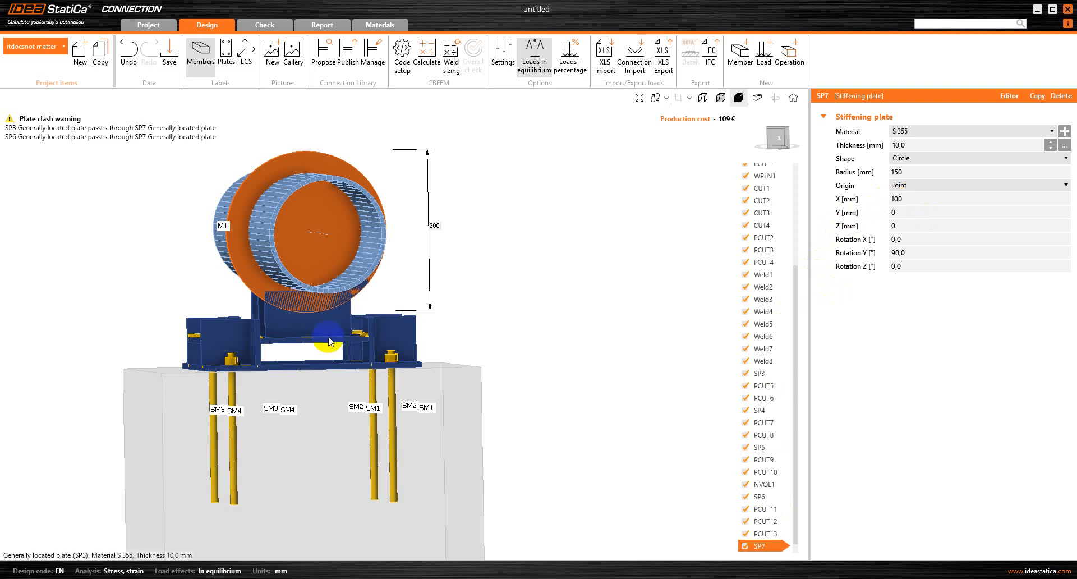
# - Copy plate cut PCUT11 and make plate SP7 the modified item of the copy
pyautogui.moveTo(121, 324); pyautogui.dragTo(186, 312, button='right')
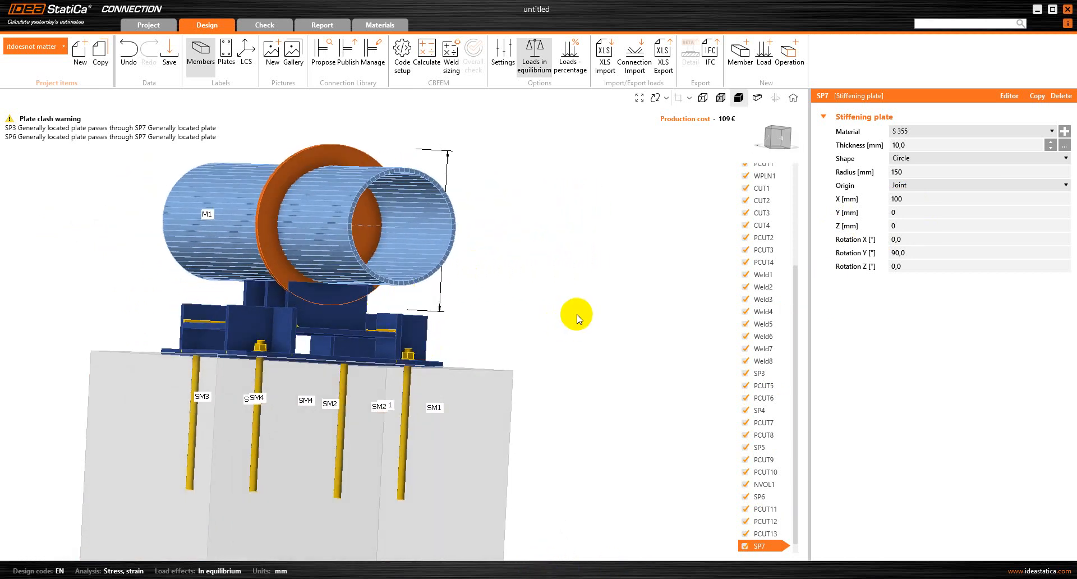
pyautogui.moveTo(580, 312); pyautogui.dragTo(540, 333, button='right')
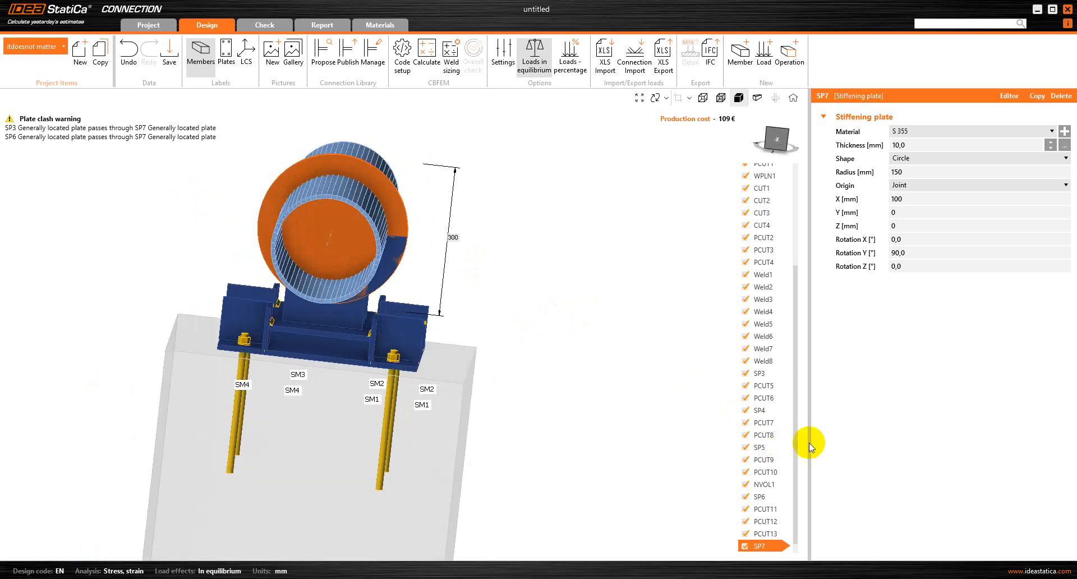
pyautogui.scroll(-1, 798, 452)
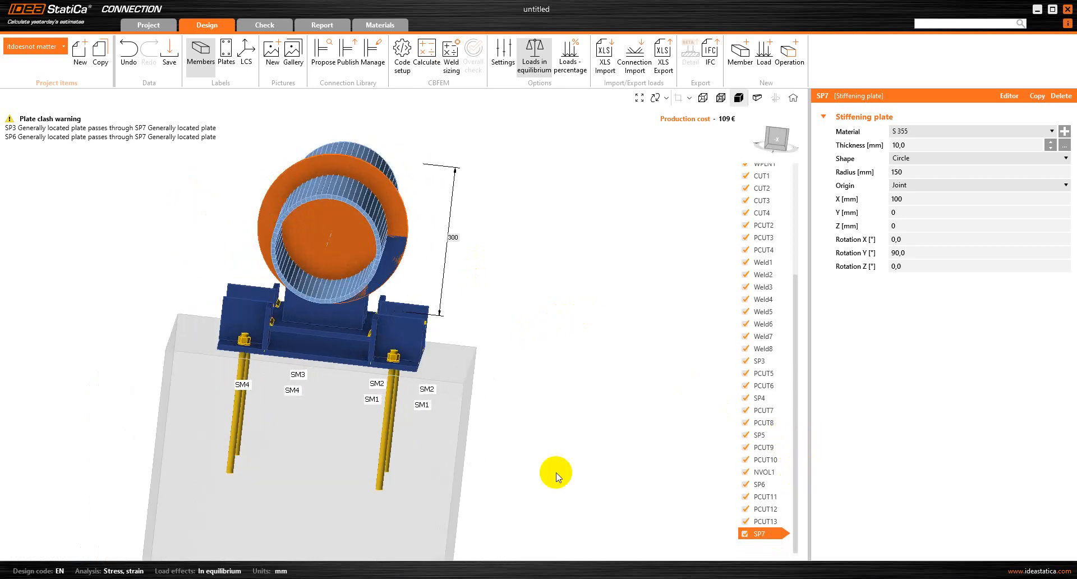
pyautogui.click(770, 496)
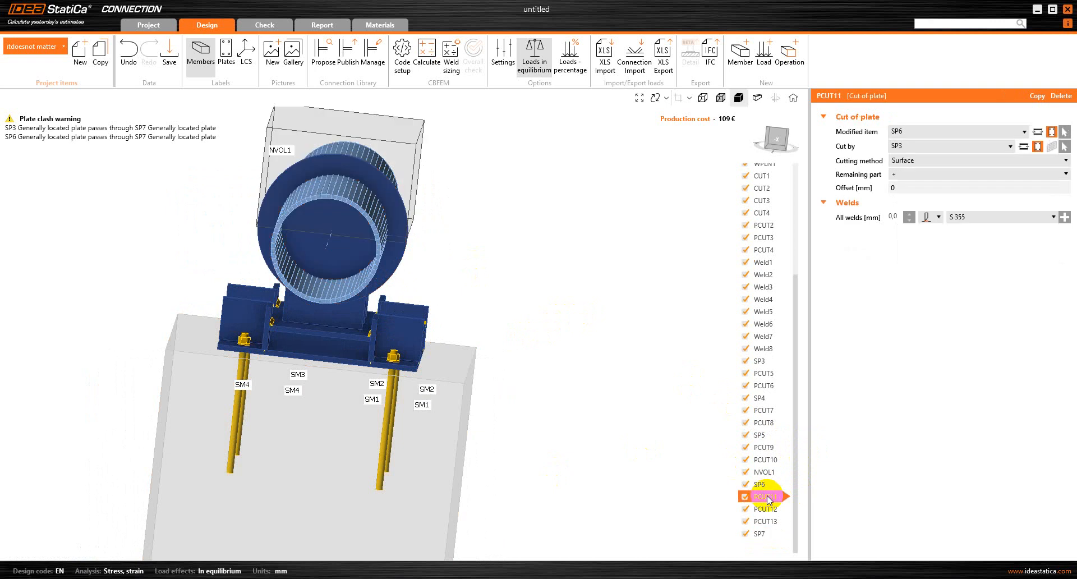
pyautogui.rightClick(772, 498)
pyautogui.click(786, 503)
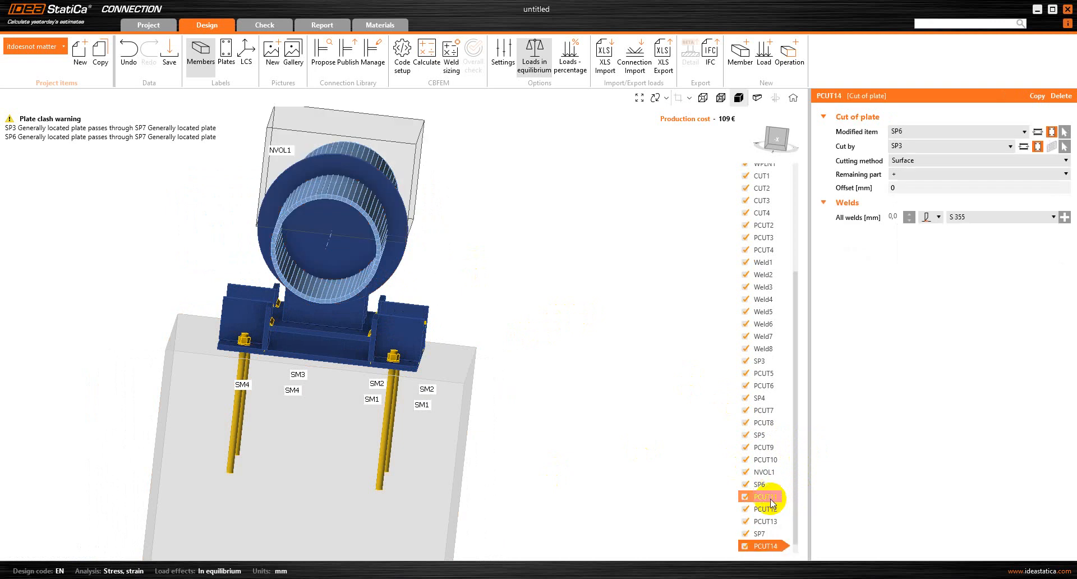
pyautogui.scroll(-1, 769, 538)
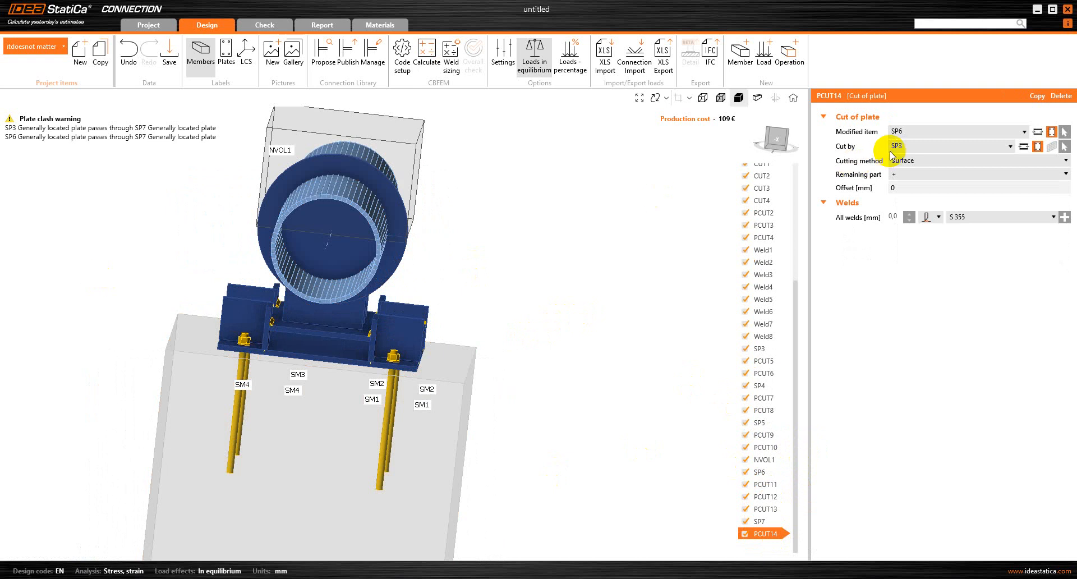
pyautogui.click(919, 132)
pyautogui.click(907, 201)
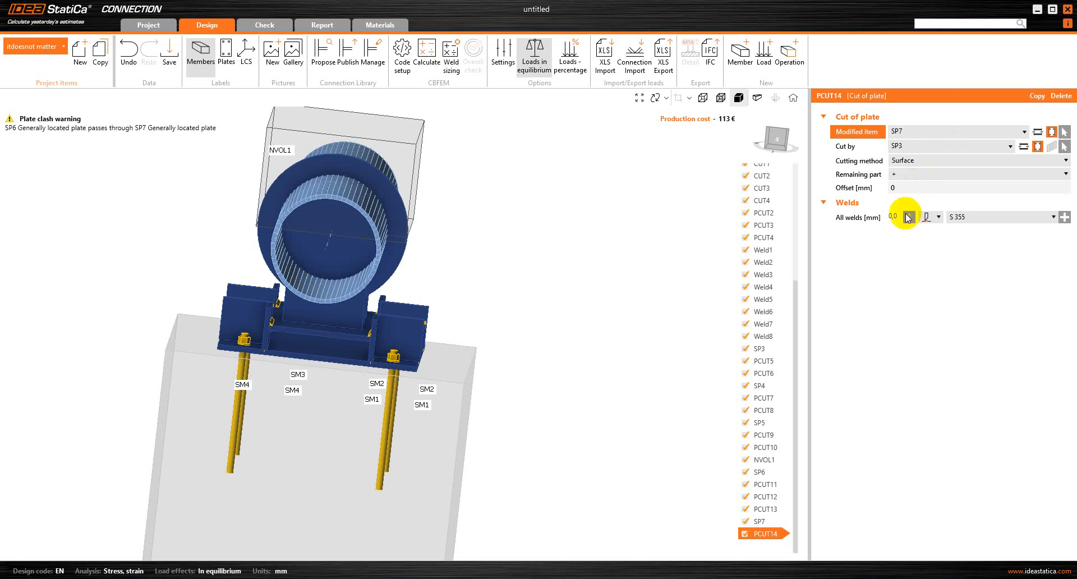
# - Copy plate cut PCUT14 and switch the copy's cutting item to member NVOL1
pyautogui.rightClick(772, 533)
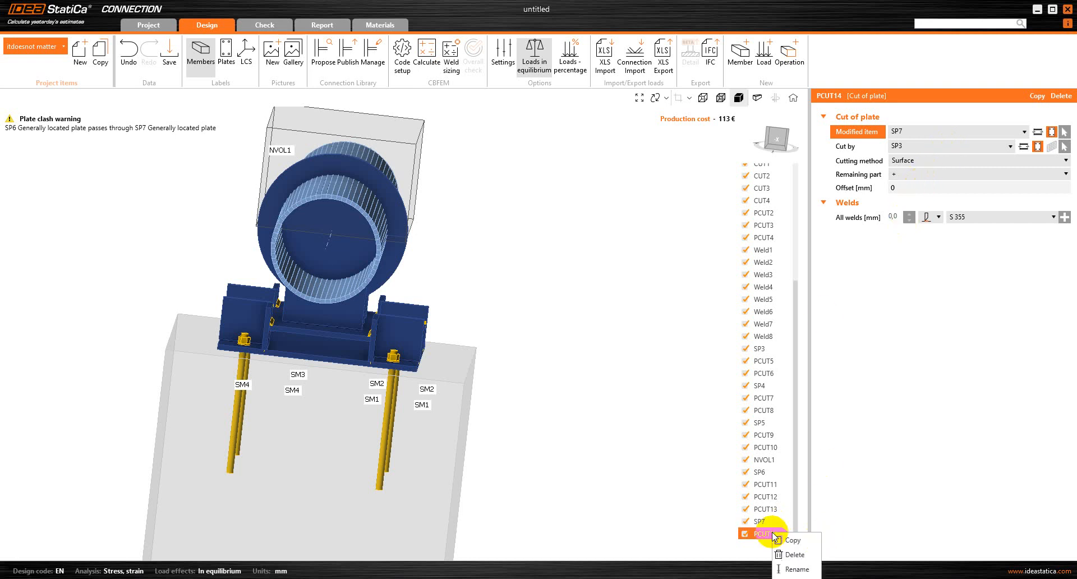
pyautogui.click(790, 540)
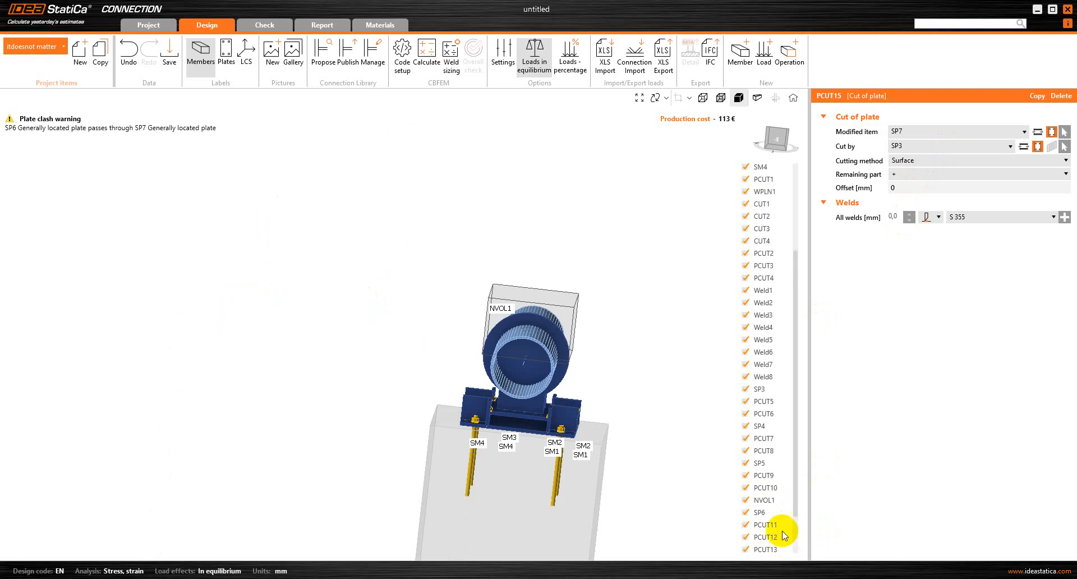
pyautogui.moveTo(796, 471); pyautogui.dragTo(796, 522)
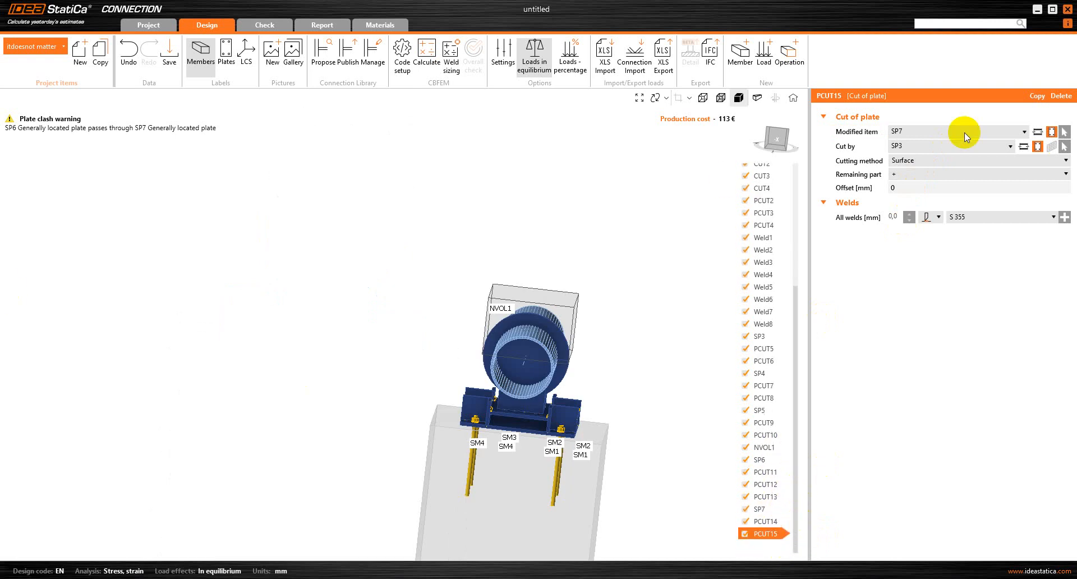
pyautogui.click(953, 146)
pyautogui.click(953, 146)
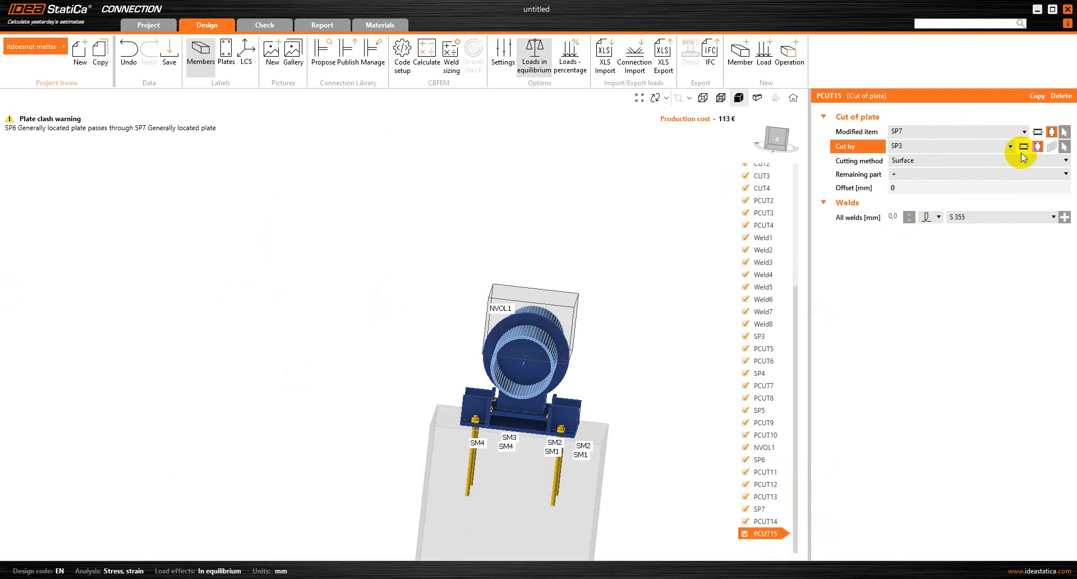
pyautogui.click(1023, 146)
pyautogui.click(1011, 147)
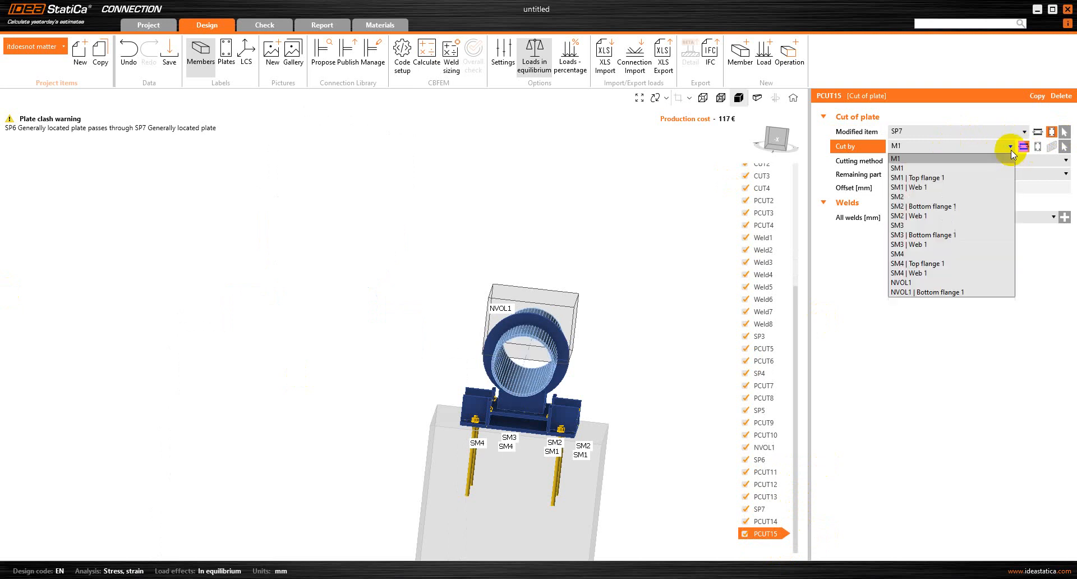
pyautogui.click(944, 282)
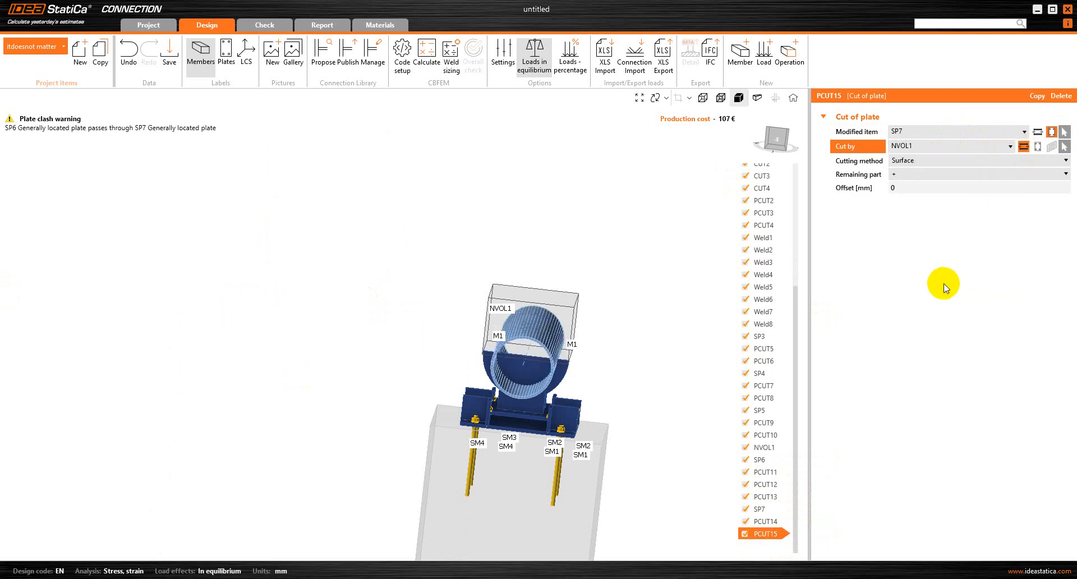
# - Copy plate cut PCUT15 and set pipe M1 as the cutting member of the copy
pyautogui.rightClick(759, 534)
pyautogui.click(775, 542)
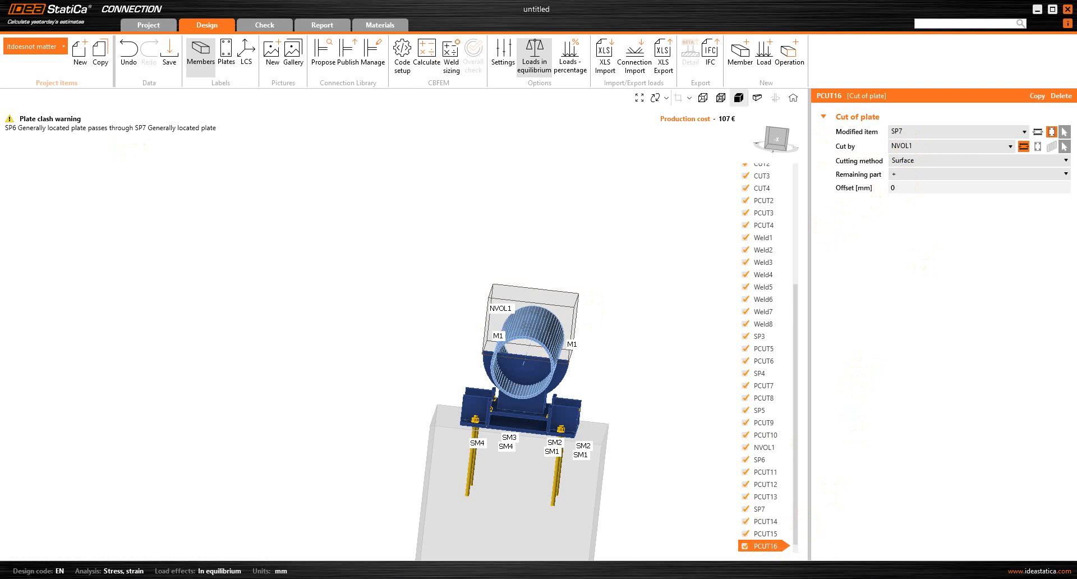
pyautogui.click(964, 147)
pyautogui.click(941, 159)
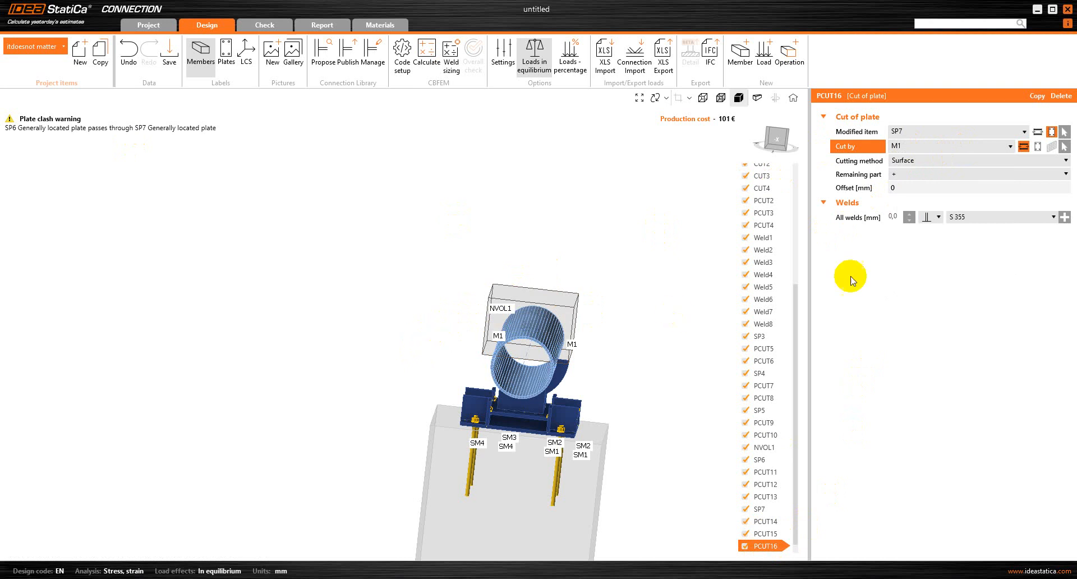
# - Set all welds of plate cuts PCUT16 and PCUT13, which trim SP7 and SP6 by pipe M1, to butt weld
pyautogui.click(935, 218)
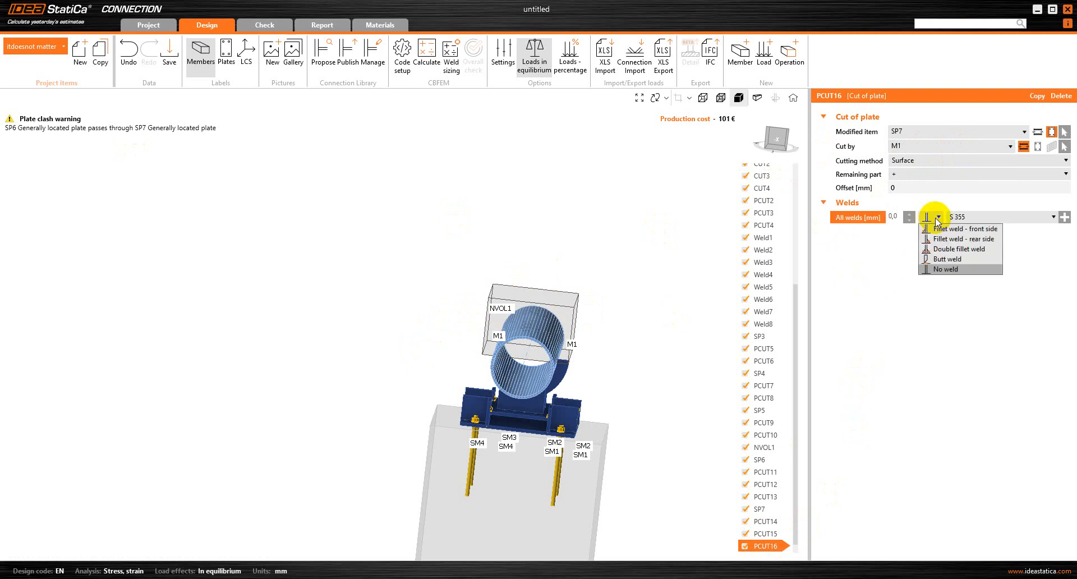
pyautogui.click(947, 258)
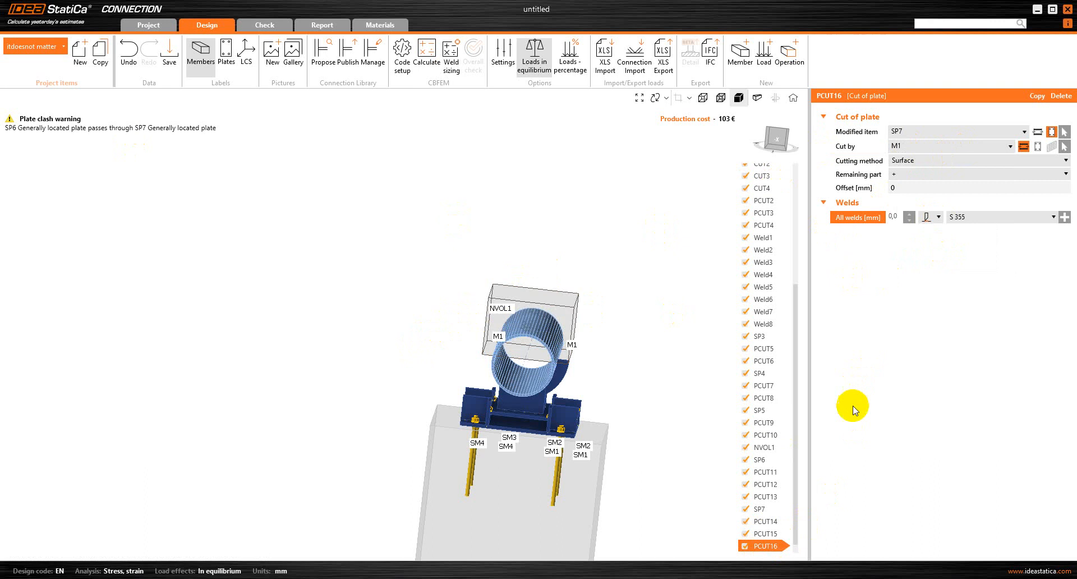
pyautogui.click(778, 496)
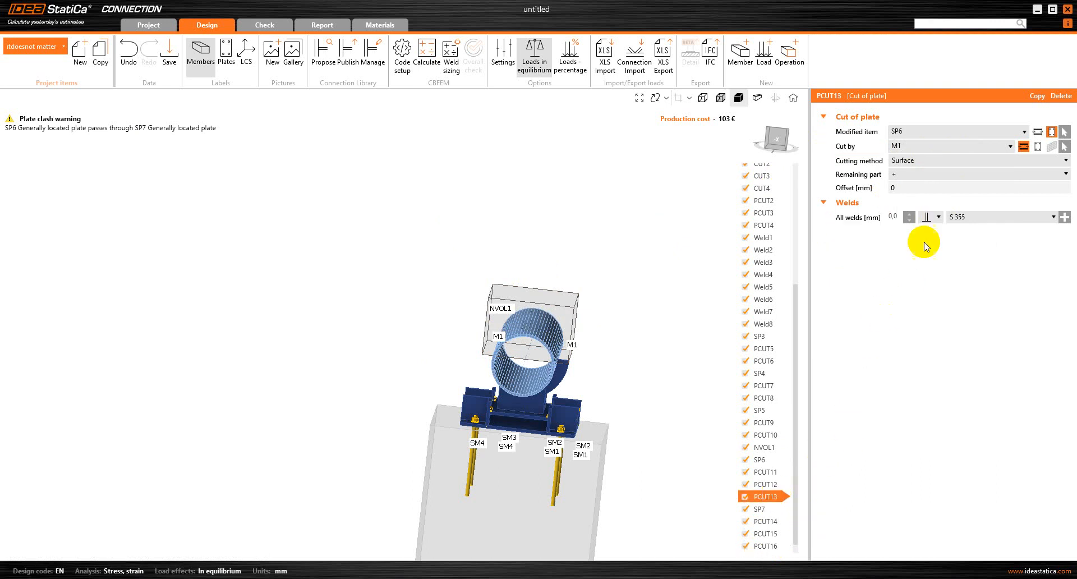
pyautogui.click(928, 217)
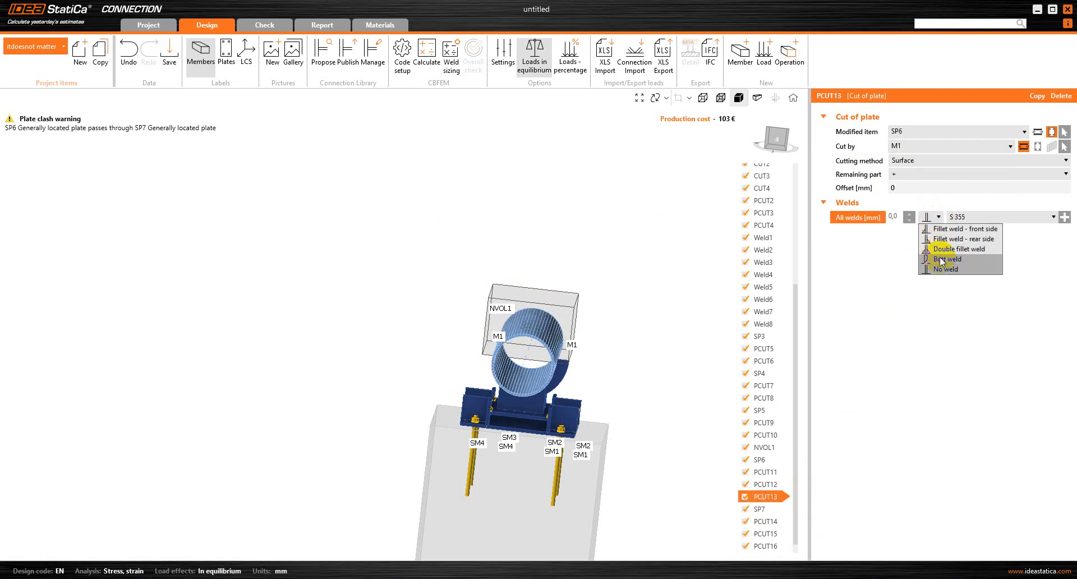
pyautogui.click(947, 258)
# - Review the settings and welds of plate cuts PCUT11 to PCUT16 on circular plates SP6 and SP7
pyautogui.click(763, 471)
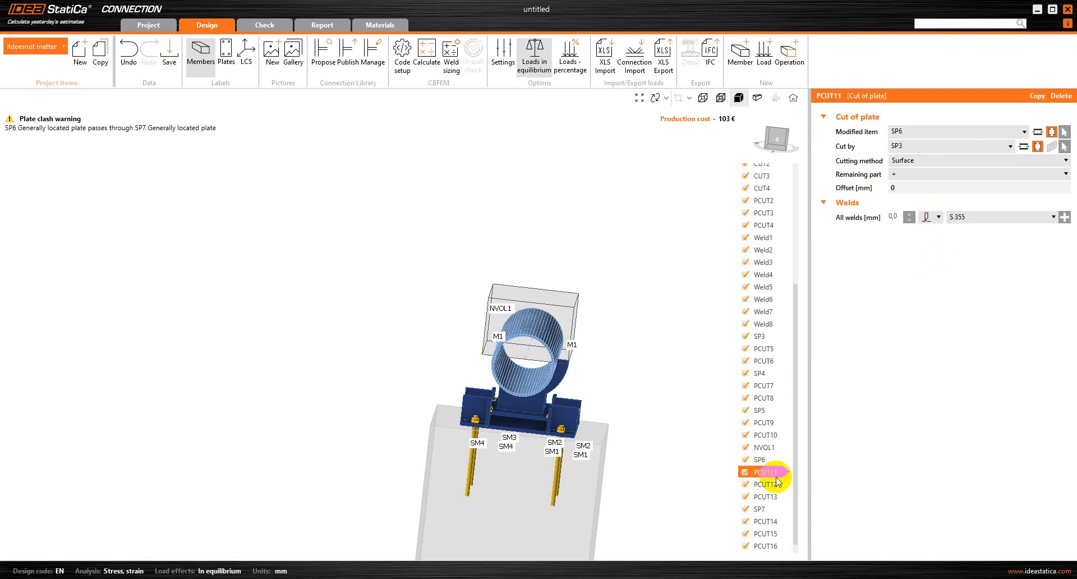
pyautogui.click(774, 485)
pyautogui.click(772, 496)
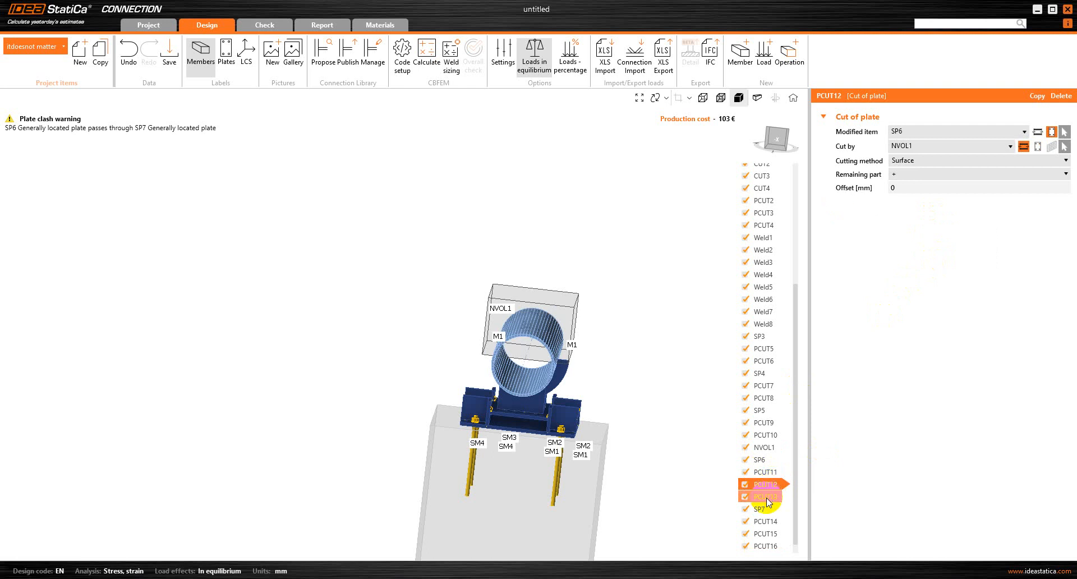
pyautogui.click(767, 521)
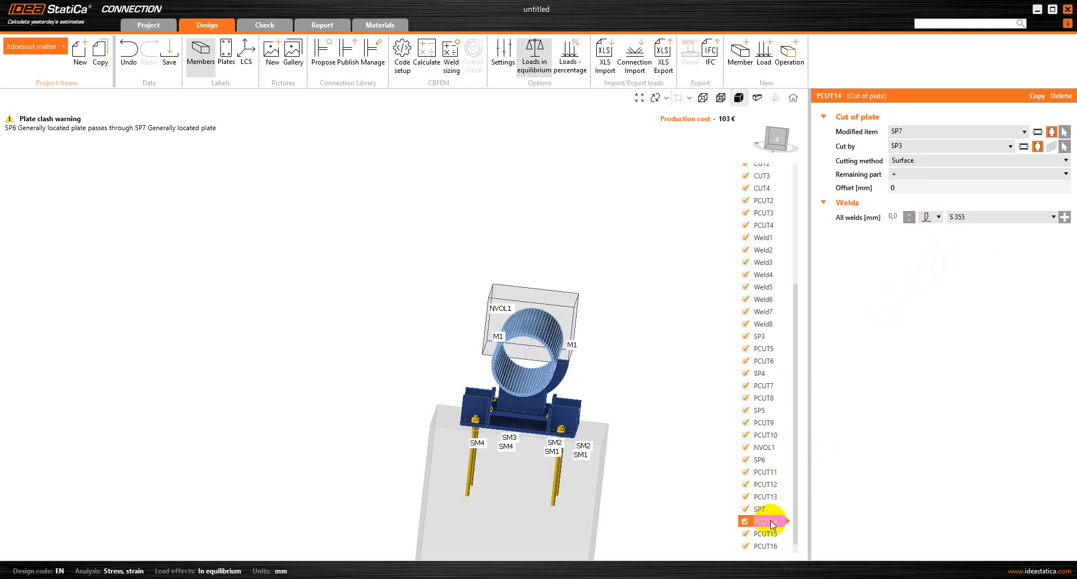
pyautogui.click(772, 533)
pyautogui.click(772, 546)
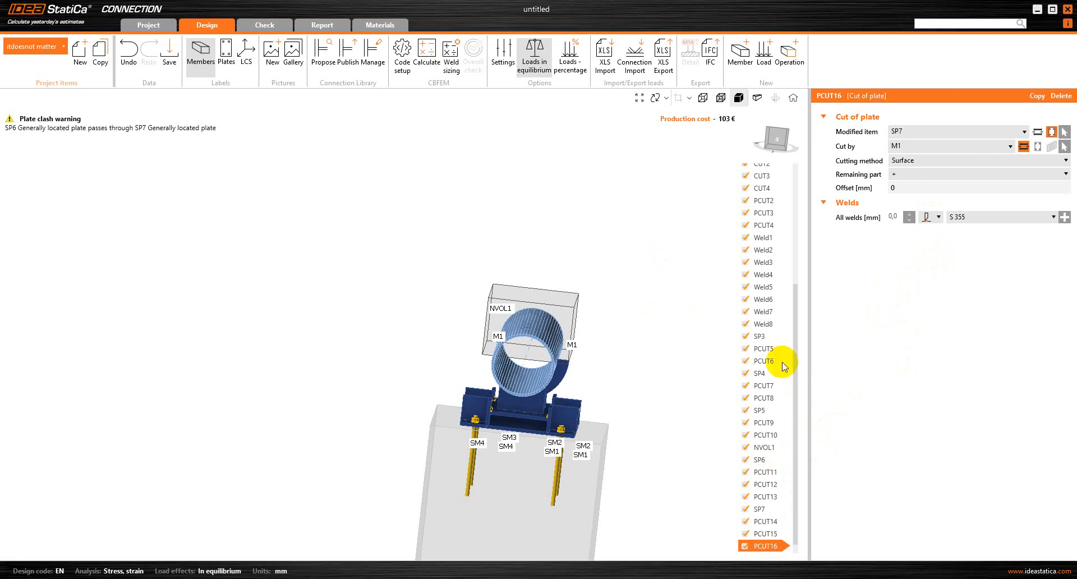
pyautogui.scroll(-1, 797, 387)
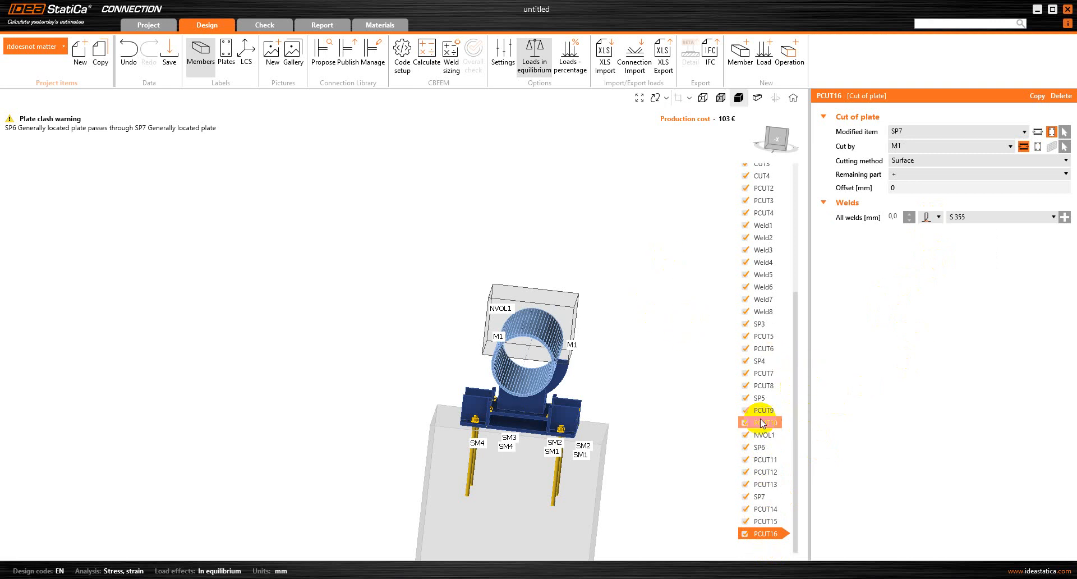
# - Set the remaining part of plate cut PCUT16, which trims SP7 by pipe M1, to "-"
pyautogui.moveTo(681, 383); pyautogui.dragTo(684, 339, button='right')
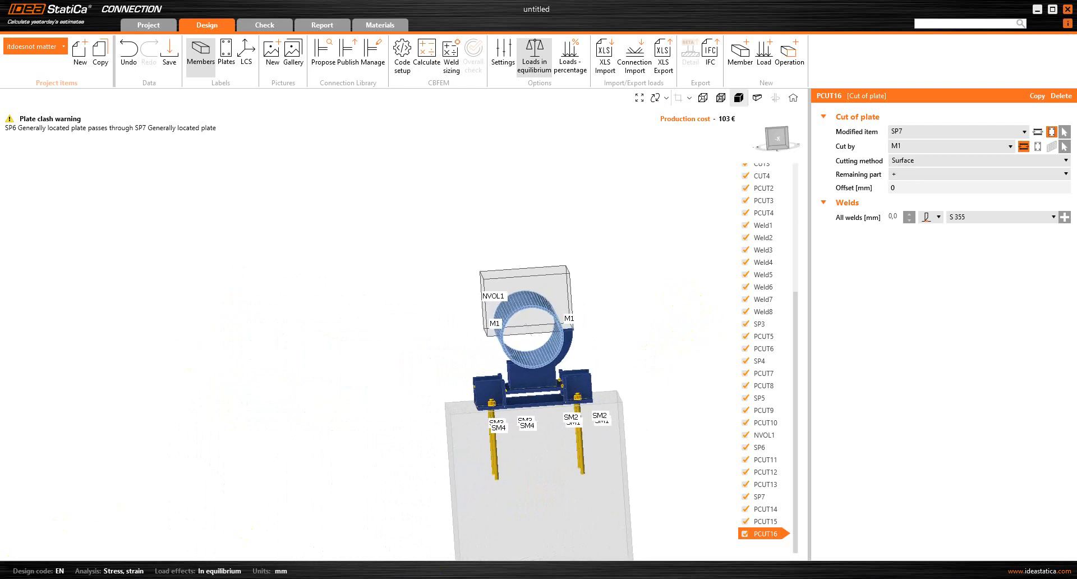
pyautogui.click(623, 394)
pyautogui.scroll(1, 631, 393)
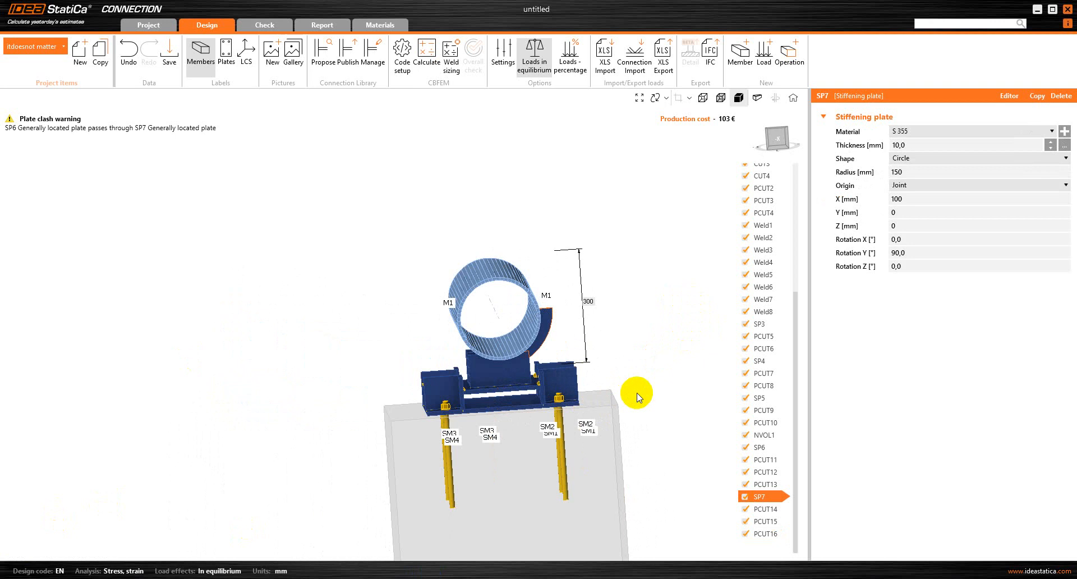
pyautogui.scroll(1, 608, 391)
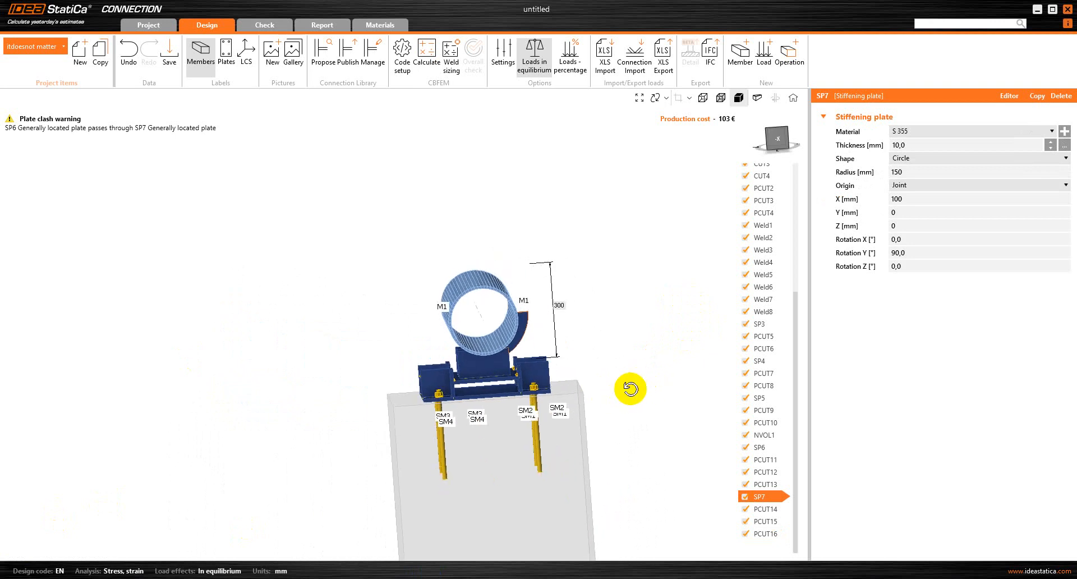
pyautogui.moveTo(630, 392); pyautogui.dragTo(462, 377, button='right')
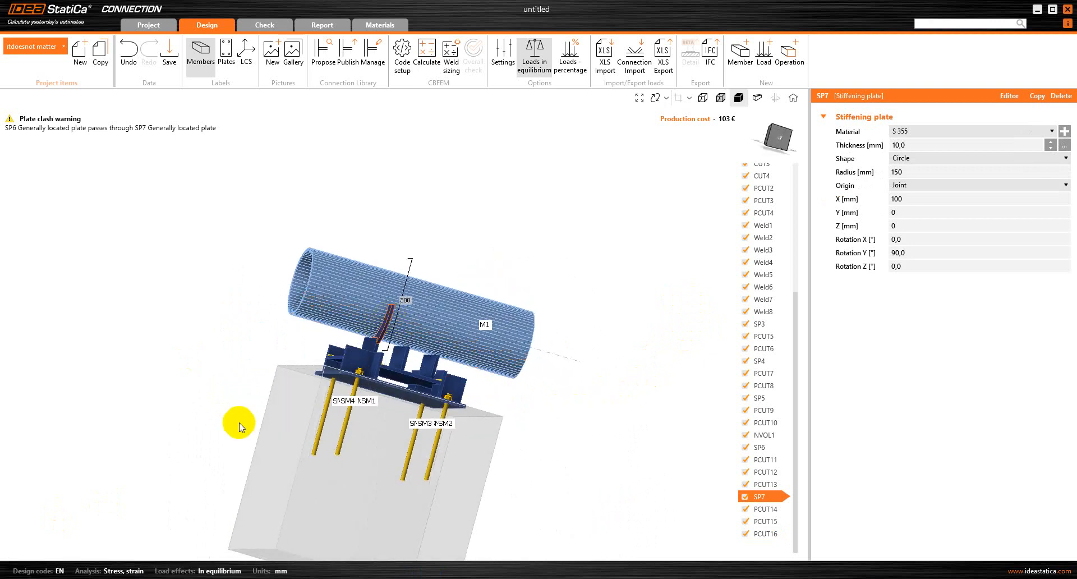
pyautogui.moveTo(235, 423); pyautogui.dragTo(327, 433, button='right')
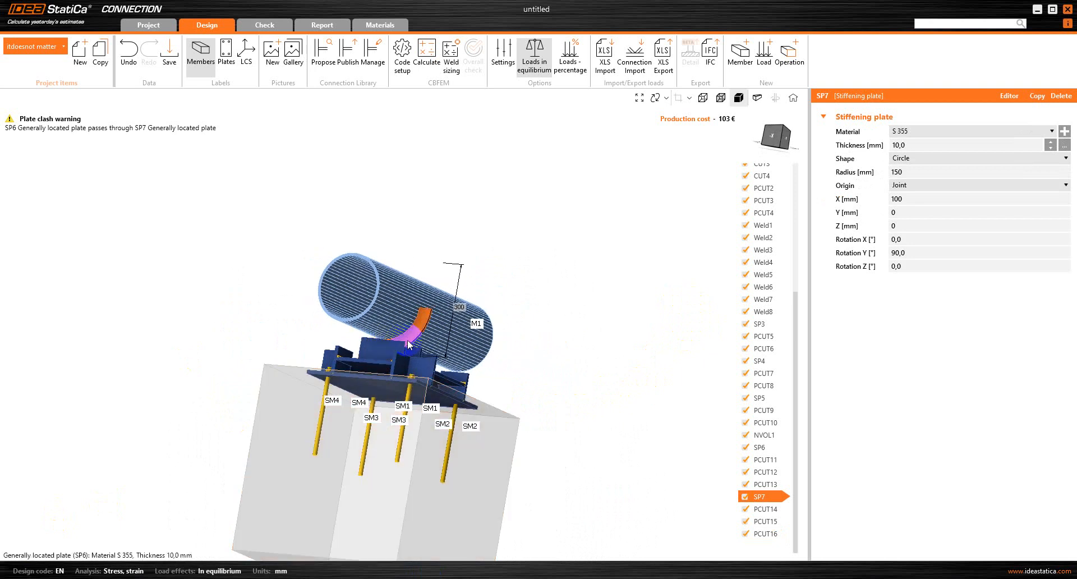
pyautogui.moveTo(187, 331); pyautogui.dragTo(255, 349, button='right')
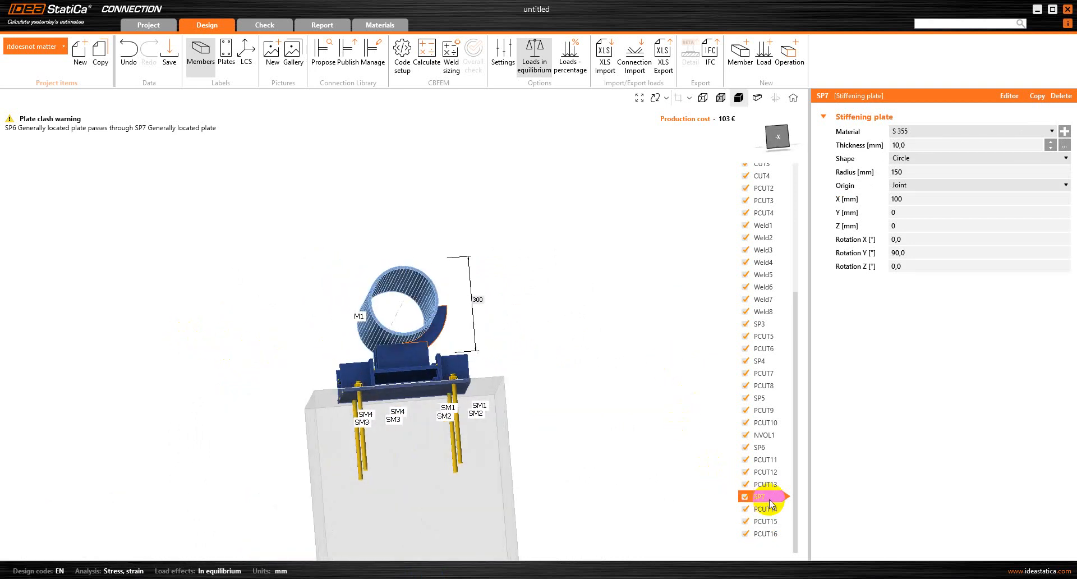
pyautogui.click(769, 532)
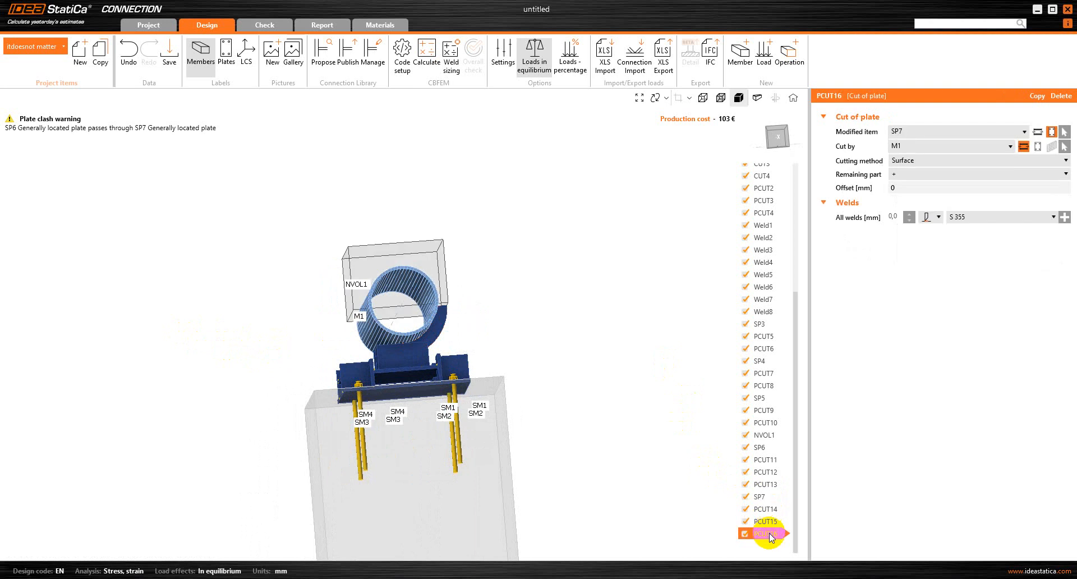
pyautogui.click(920, 176)
pyautogui.click(920, 195)
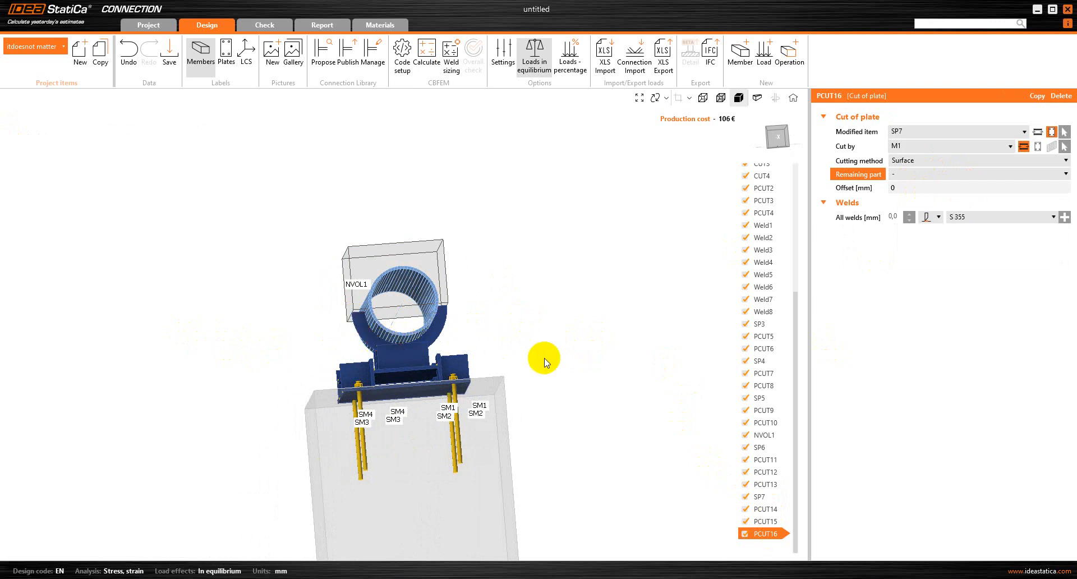
# - Minimize the reference picture and set the cutting method of plate cut PCUT6, which trims SP3 by M1, to Surface
pyautogui.moveTo(544, 358); pyautogui.dragTo(632, 358, button='right')
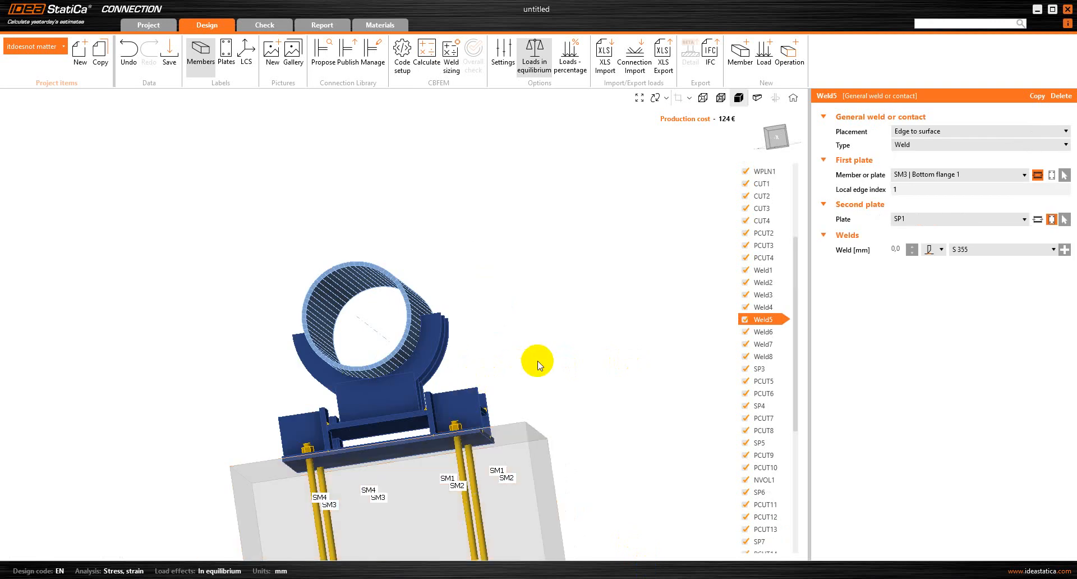
pyautogui.moveTo(539, 364); pyautogui.dragTo(561, 387, button='right')
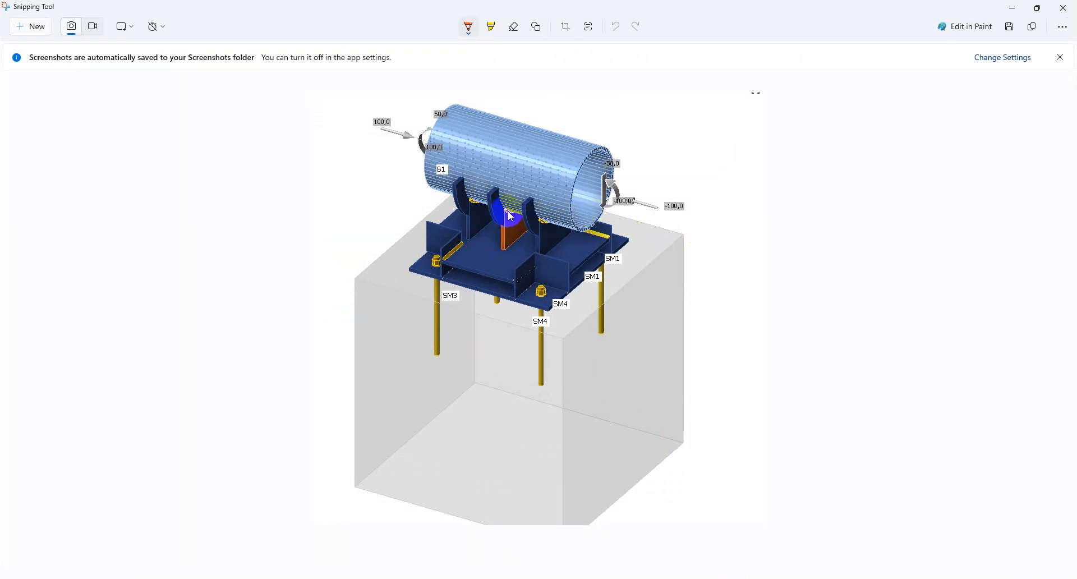
pyautogui.click(1012, 8)
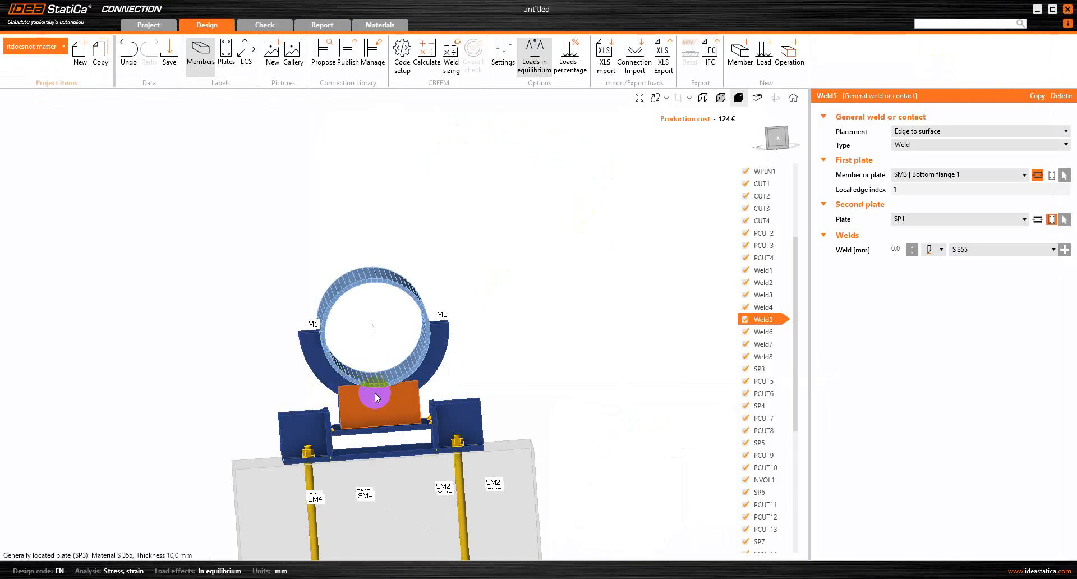
pyautogui.moveTo(603, 391); pyautogui.dragTo(590, 358, button='right')
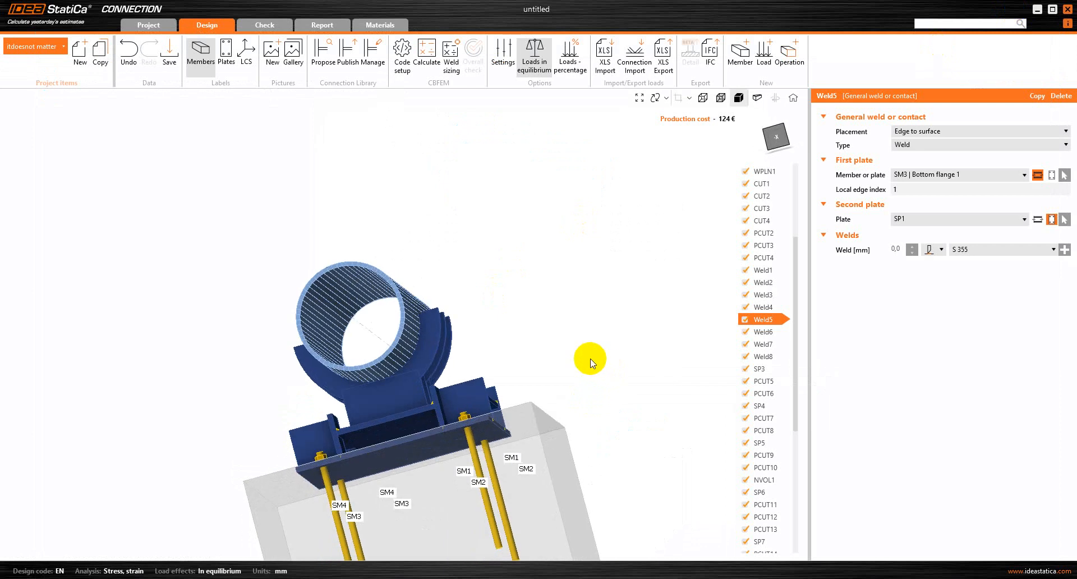
pyautogui.click(760, 369)
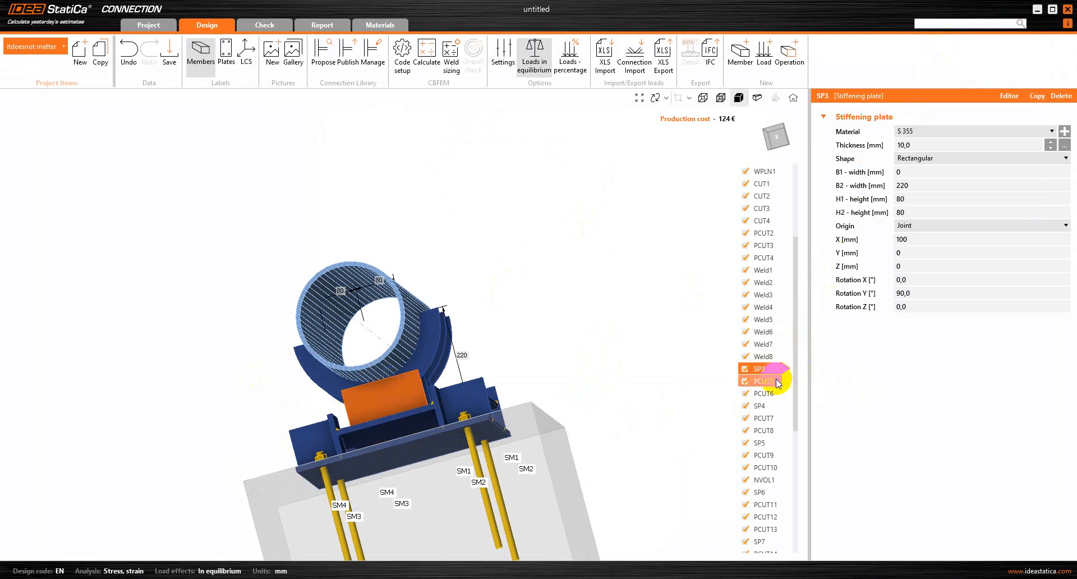
pyautogui.click(776, 395)
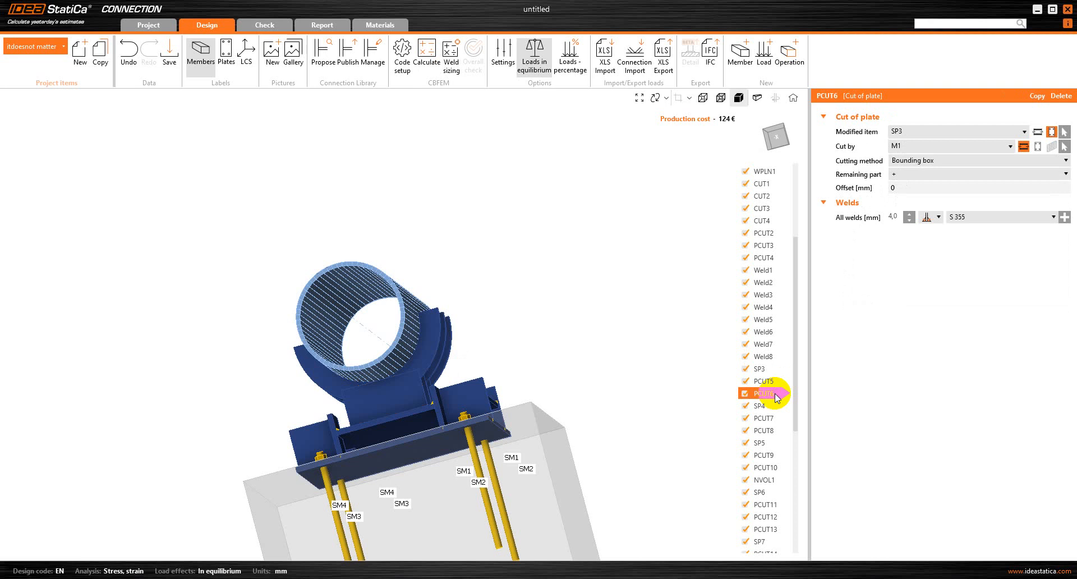
pyautogui.click(925, 162)
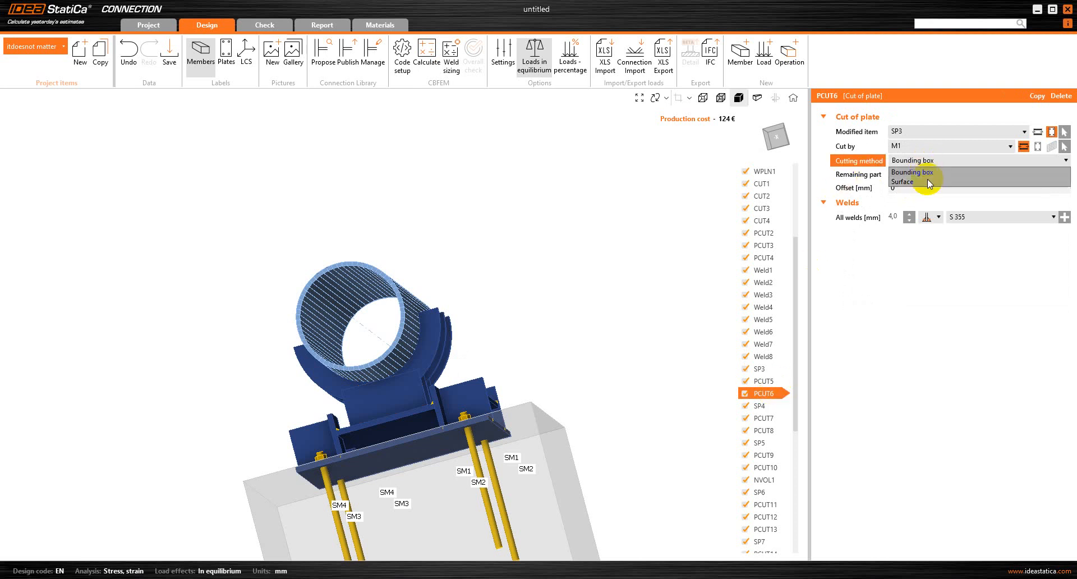
pyautogui.click(927, 182)
pyautogui.click(557, 306)
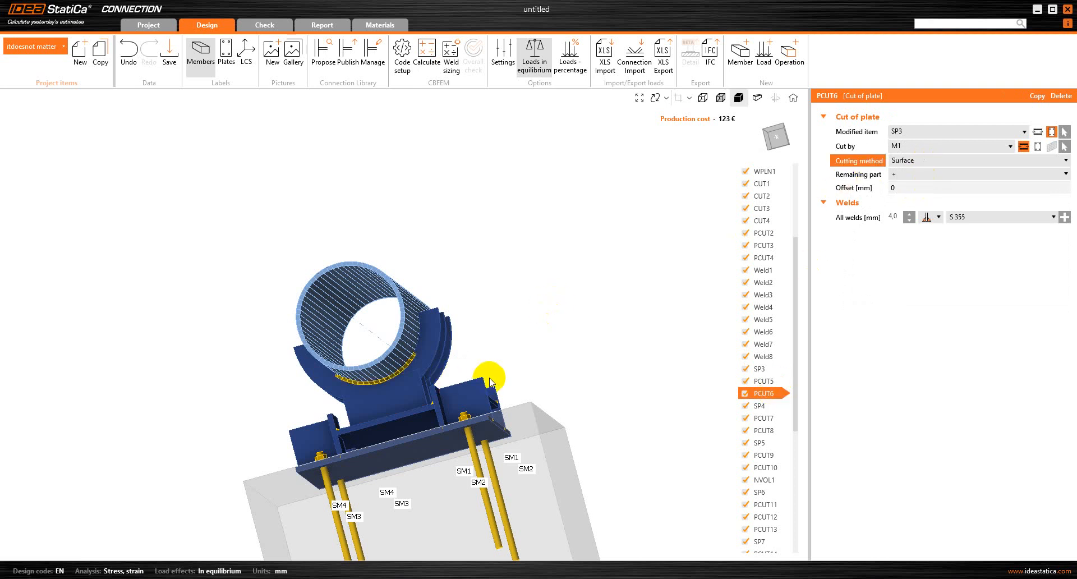
# - Set the cutting method of plate cuts PCUT8 and PCUT10, which trim SP4 and SP5 by M1, to Surface
pyautogui.moveTo(563, 342); pyautogui.dragTo(407, 344, button='right')
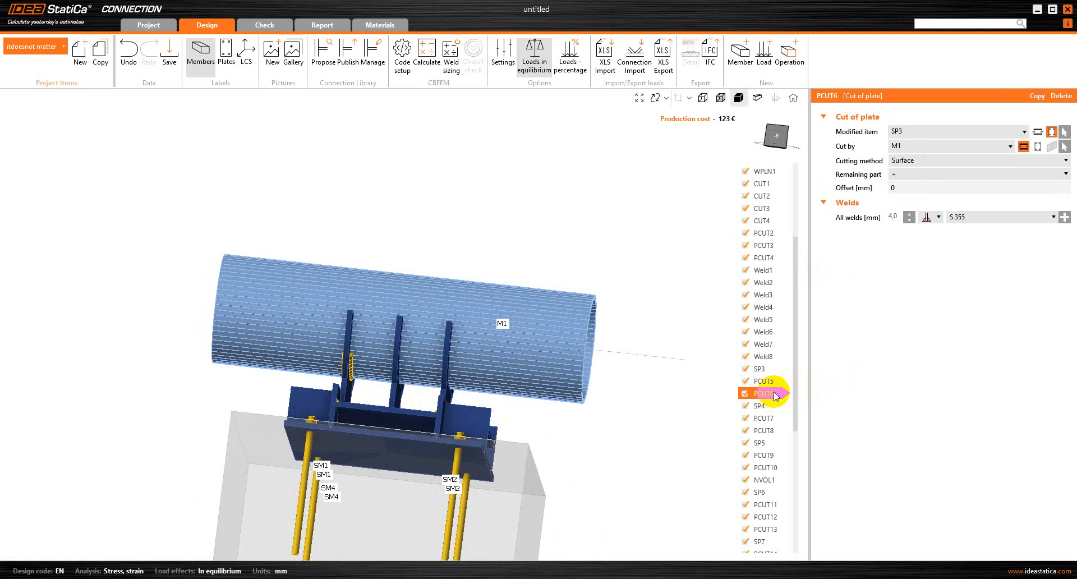
pyautogui.click(774, 408)
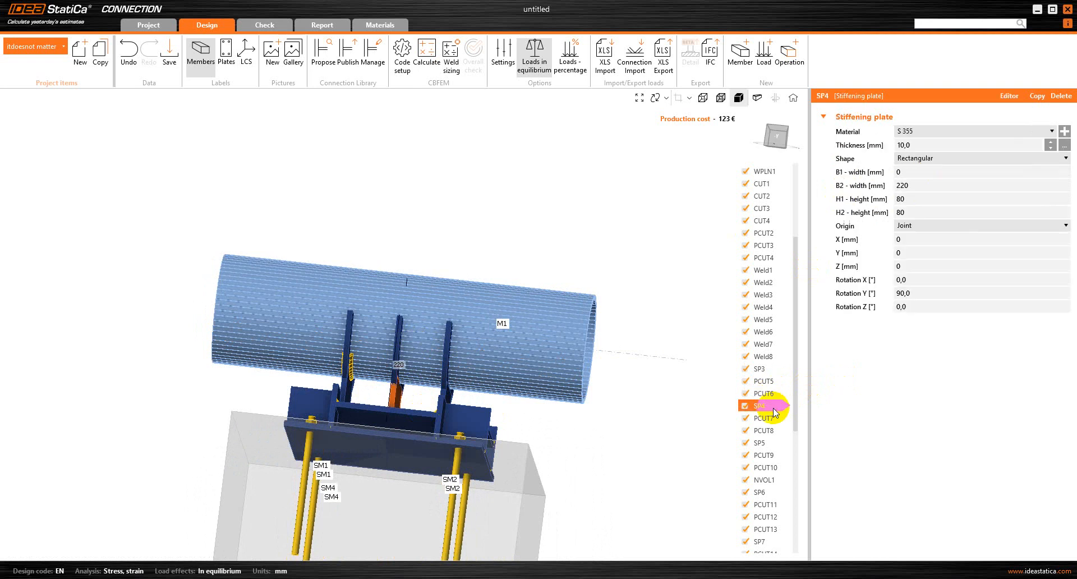
pyautogui.click(769, 430)
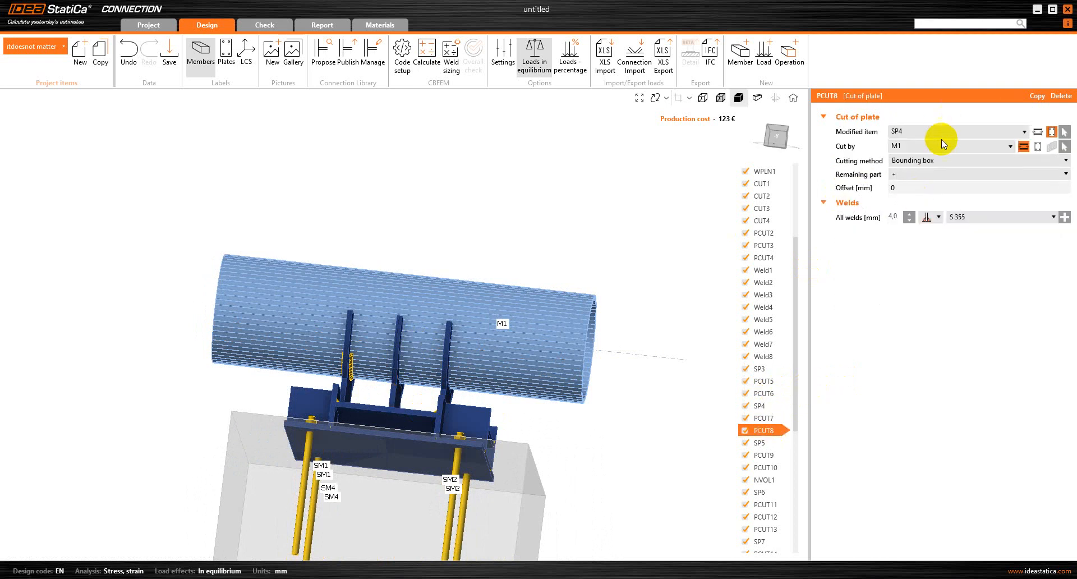
pyautogui.click(942, 162)
pyautogui.click(936, 181)
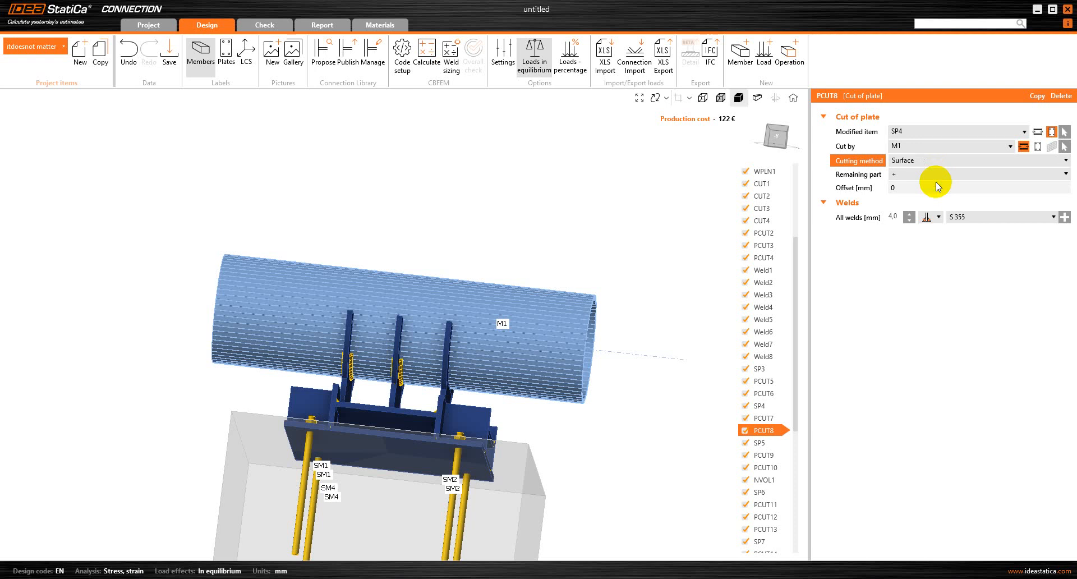
pyautogui.click(766, 468)
pyautogui.click(902, 161)
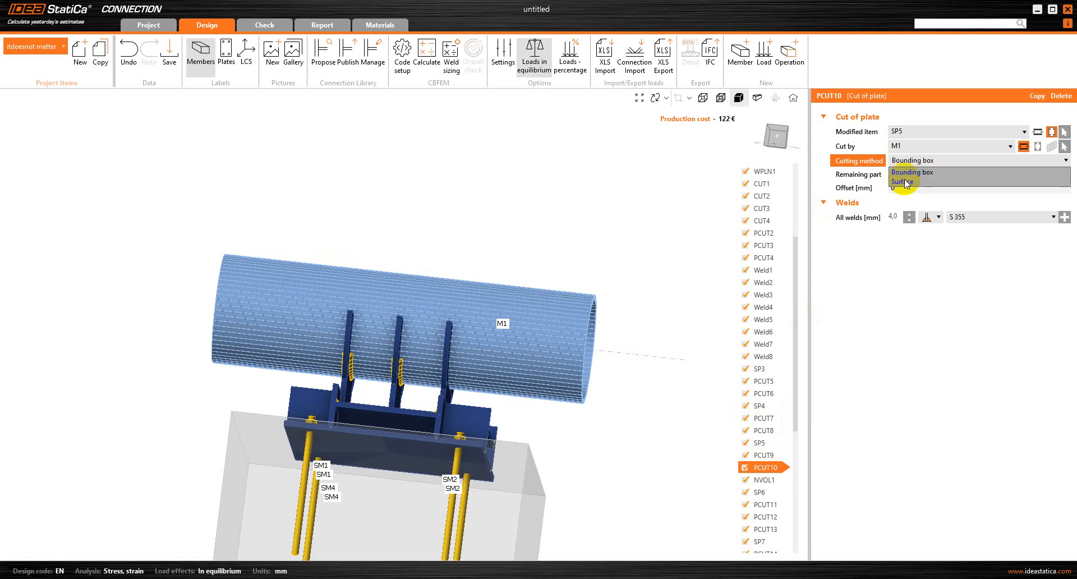
pyautogui.click(901, 182)
# - Compare the pipe support with the reference picture, examining the saddle plates, their welds to the pipe and the operations list
pyautogui.moveTo(148, 296); pyautogui.dragTo(512, 305, button='right')
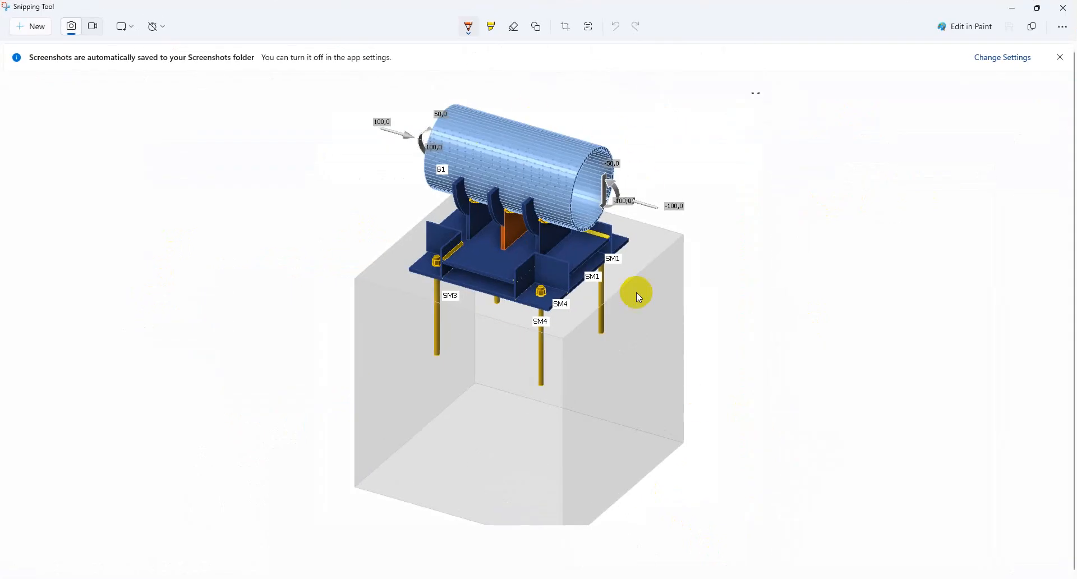
pyautogui.click(1012, 8)
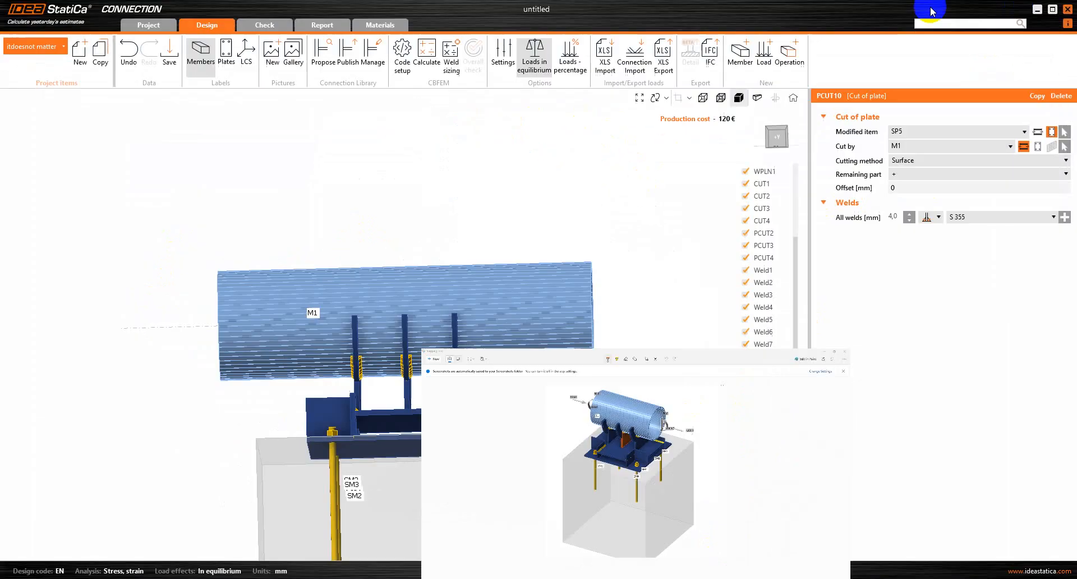
pyautogui.scroll(5, 793, 275)
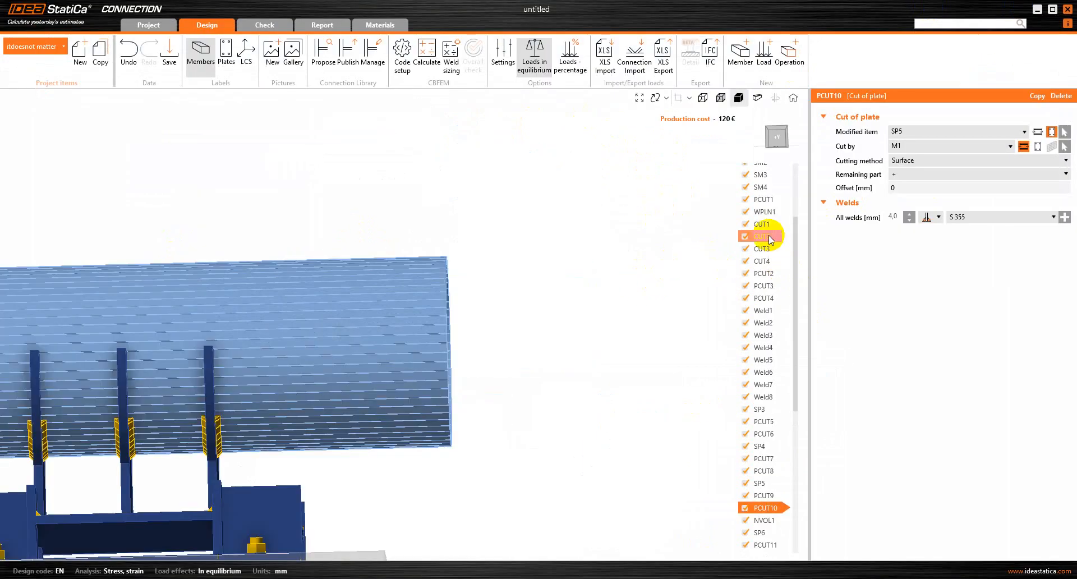
pyautogui.scroll(-8, 754, 281)
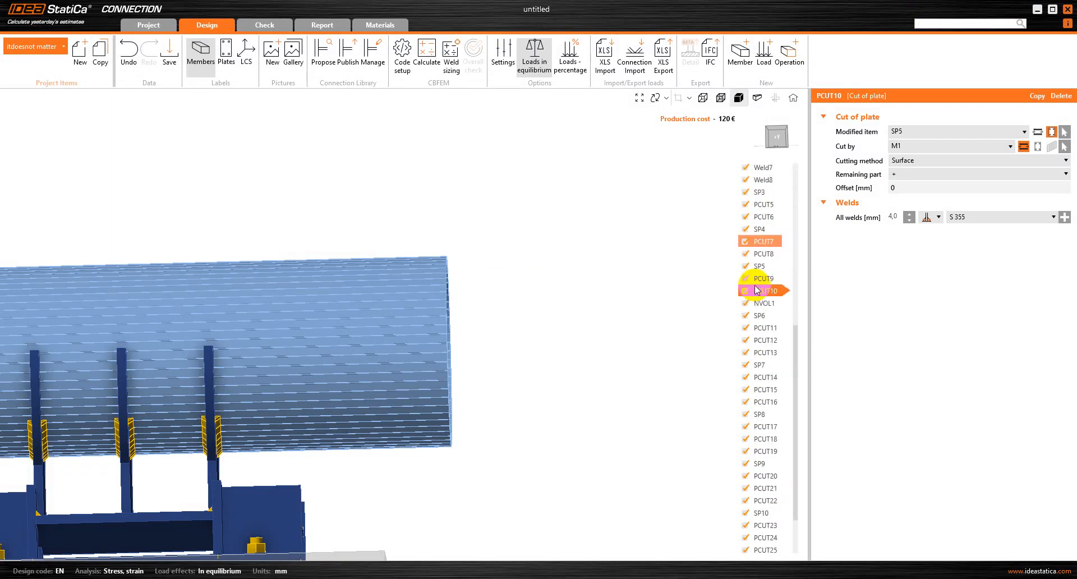
pyautogui.scroll(-5, 586, 331)
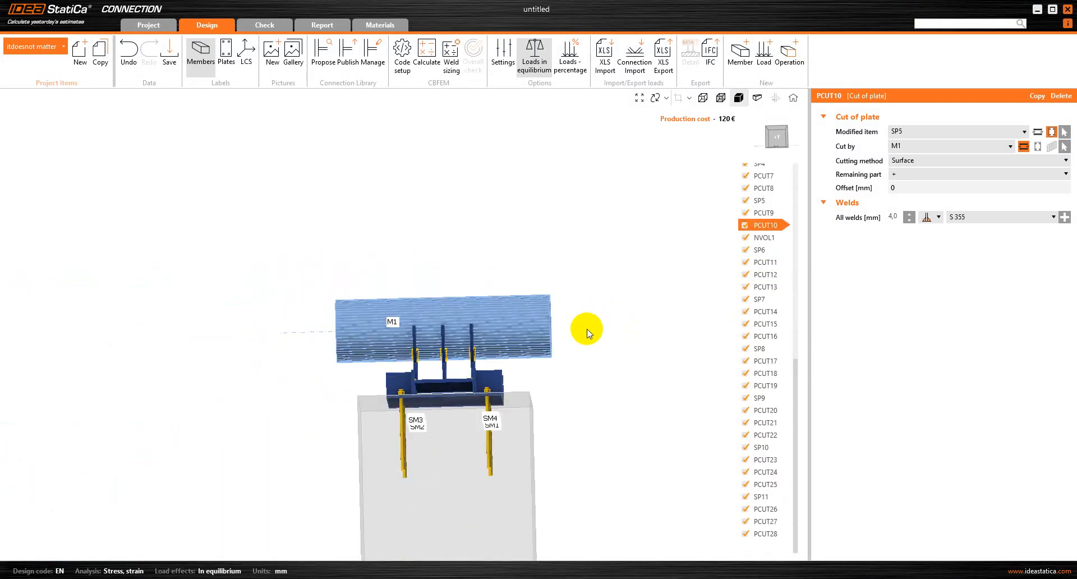
pyautogui.moveTo(584, 330); pyautogui.dragTo(463, 336, button='right')
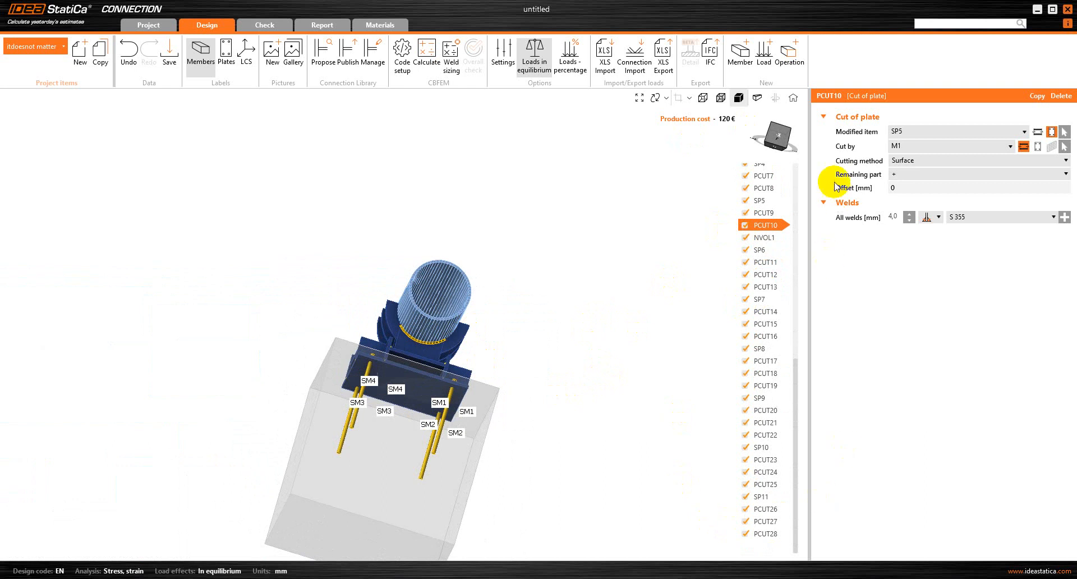
pyautogui.scroll(3, 801, 243)
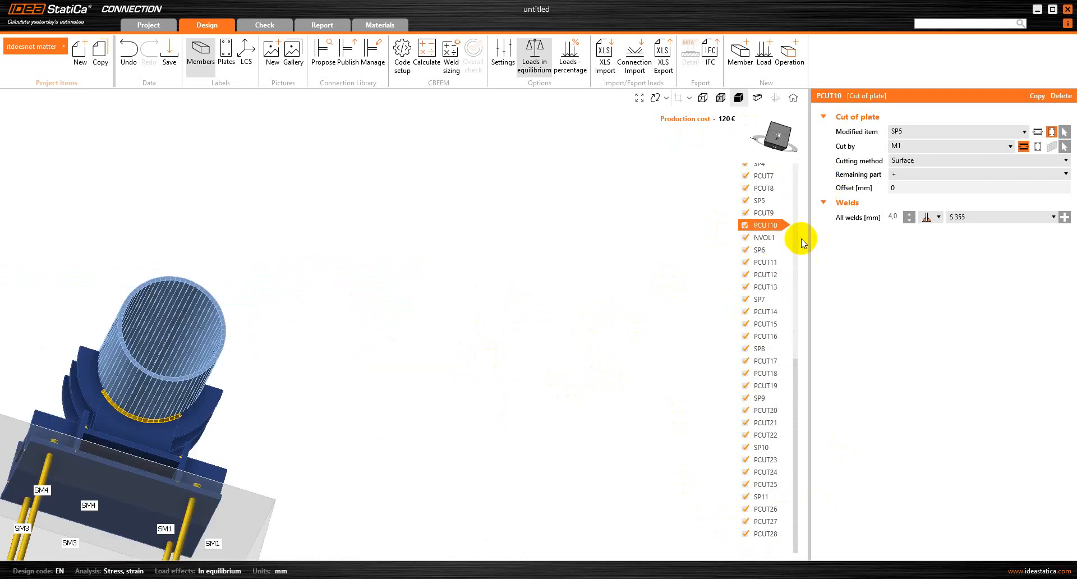
pyautogui.scroll(-2, 796, 240)
pyautogui.moveTo(584, 306); pyautogui.dragTo(383, 301, button='right')
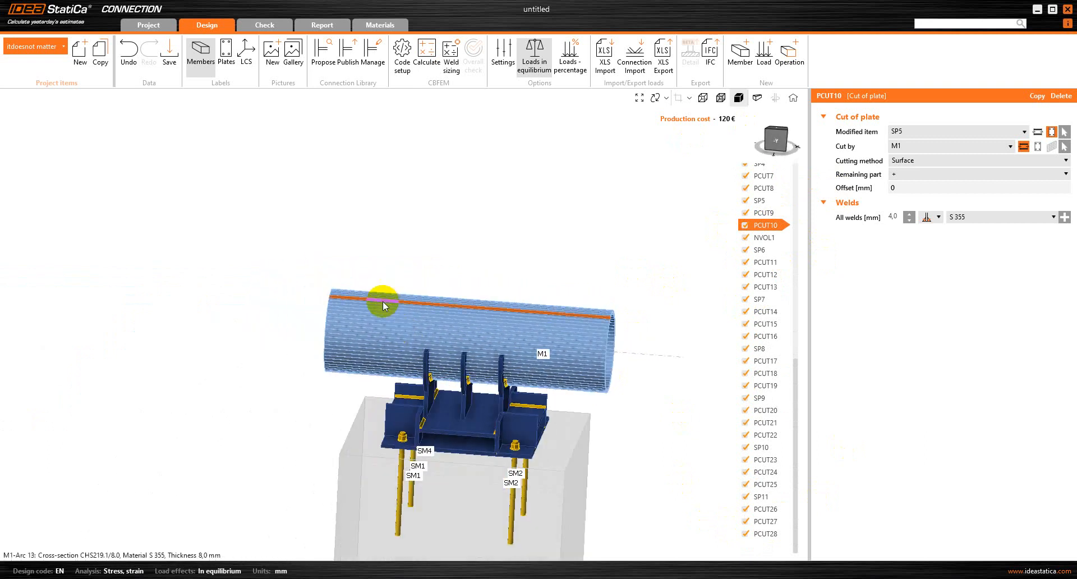